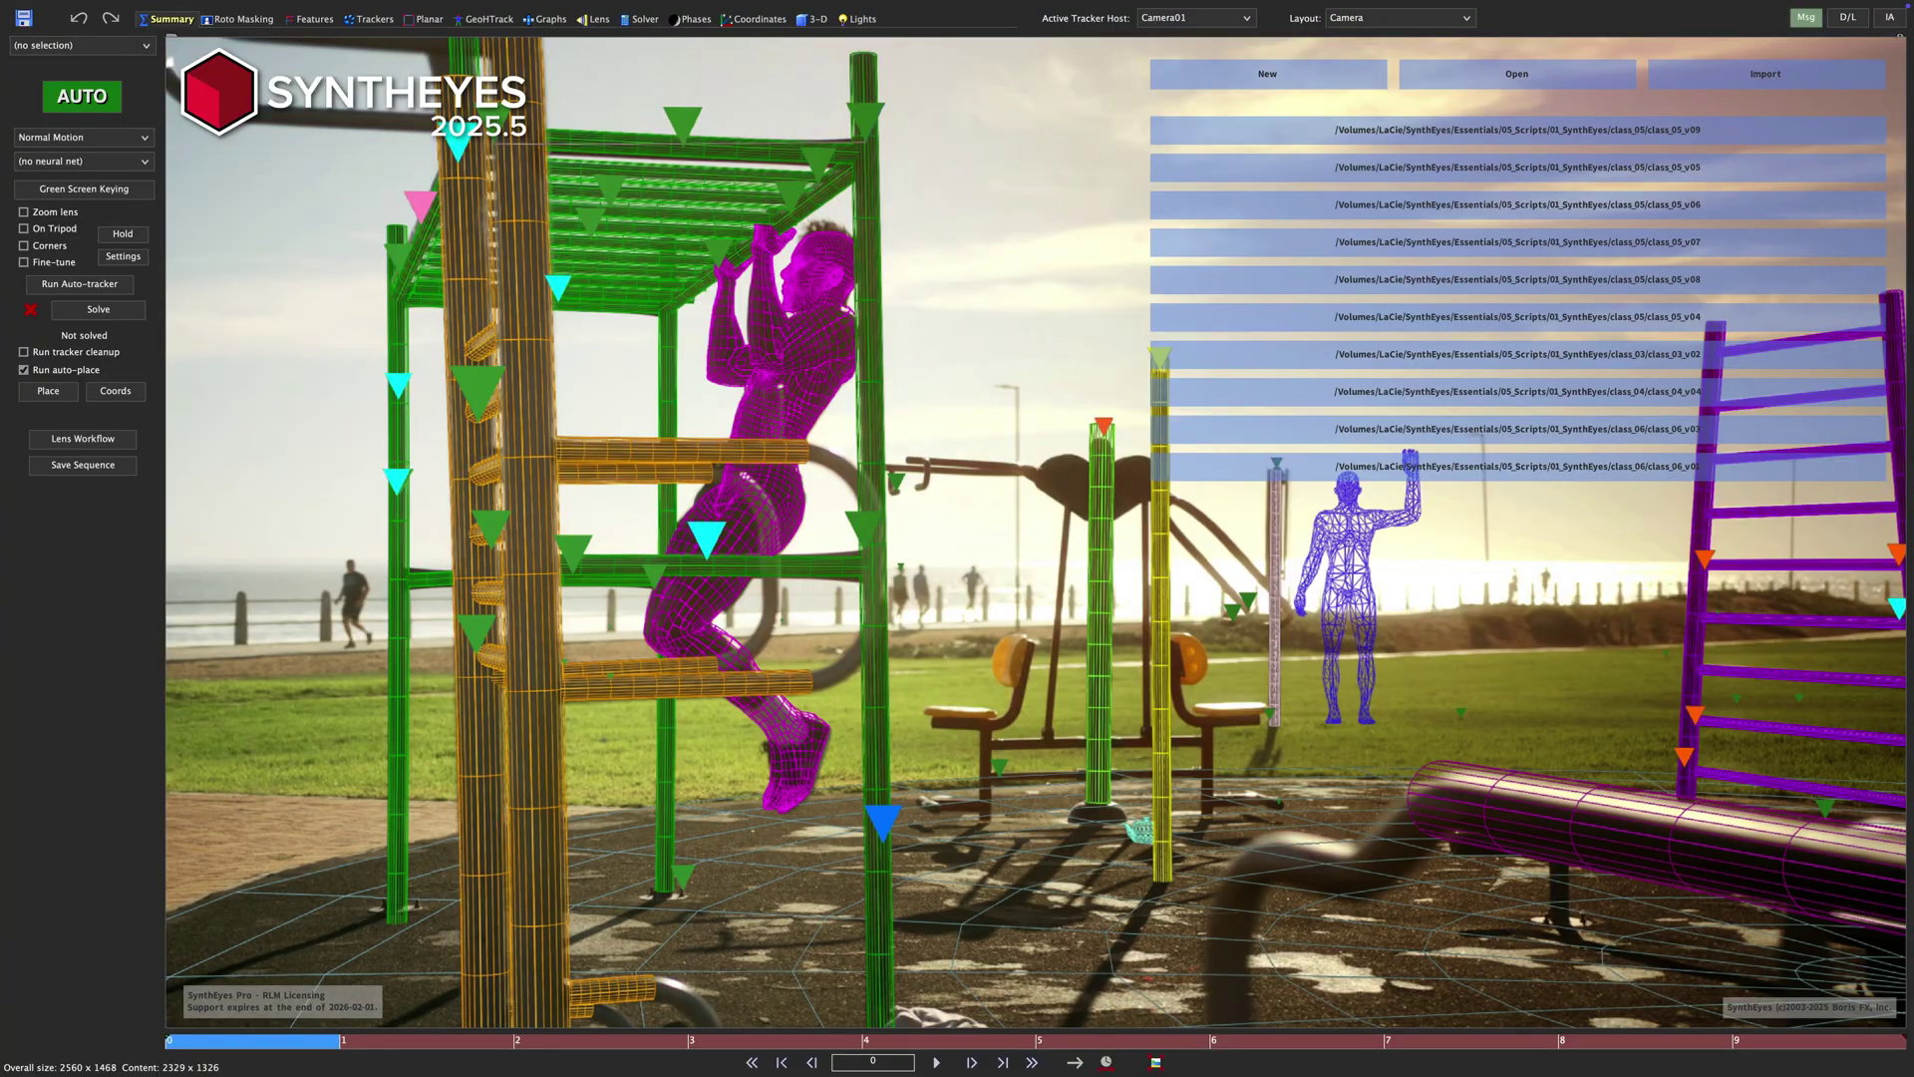
Step: Create a new scene from the class_06_01 image sequence at 23.976 fps with a 36 x 20.25 mm sensor, and go to frame 0
{"action": "left_click", "coordinate": [1324, 75]}
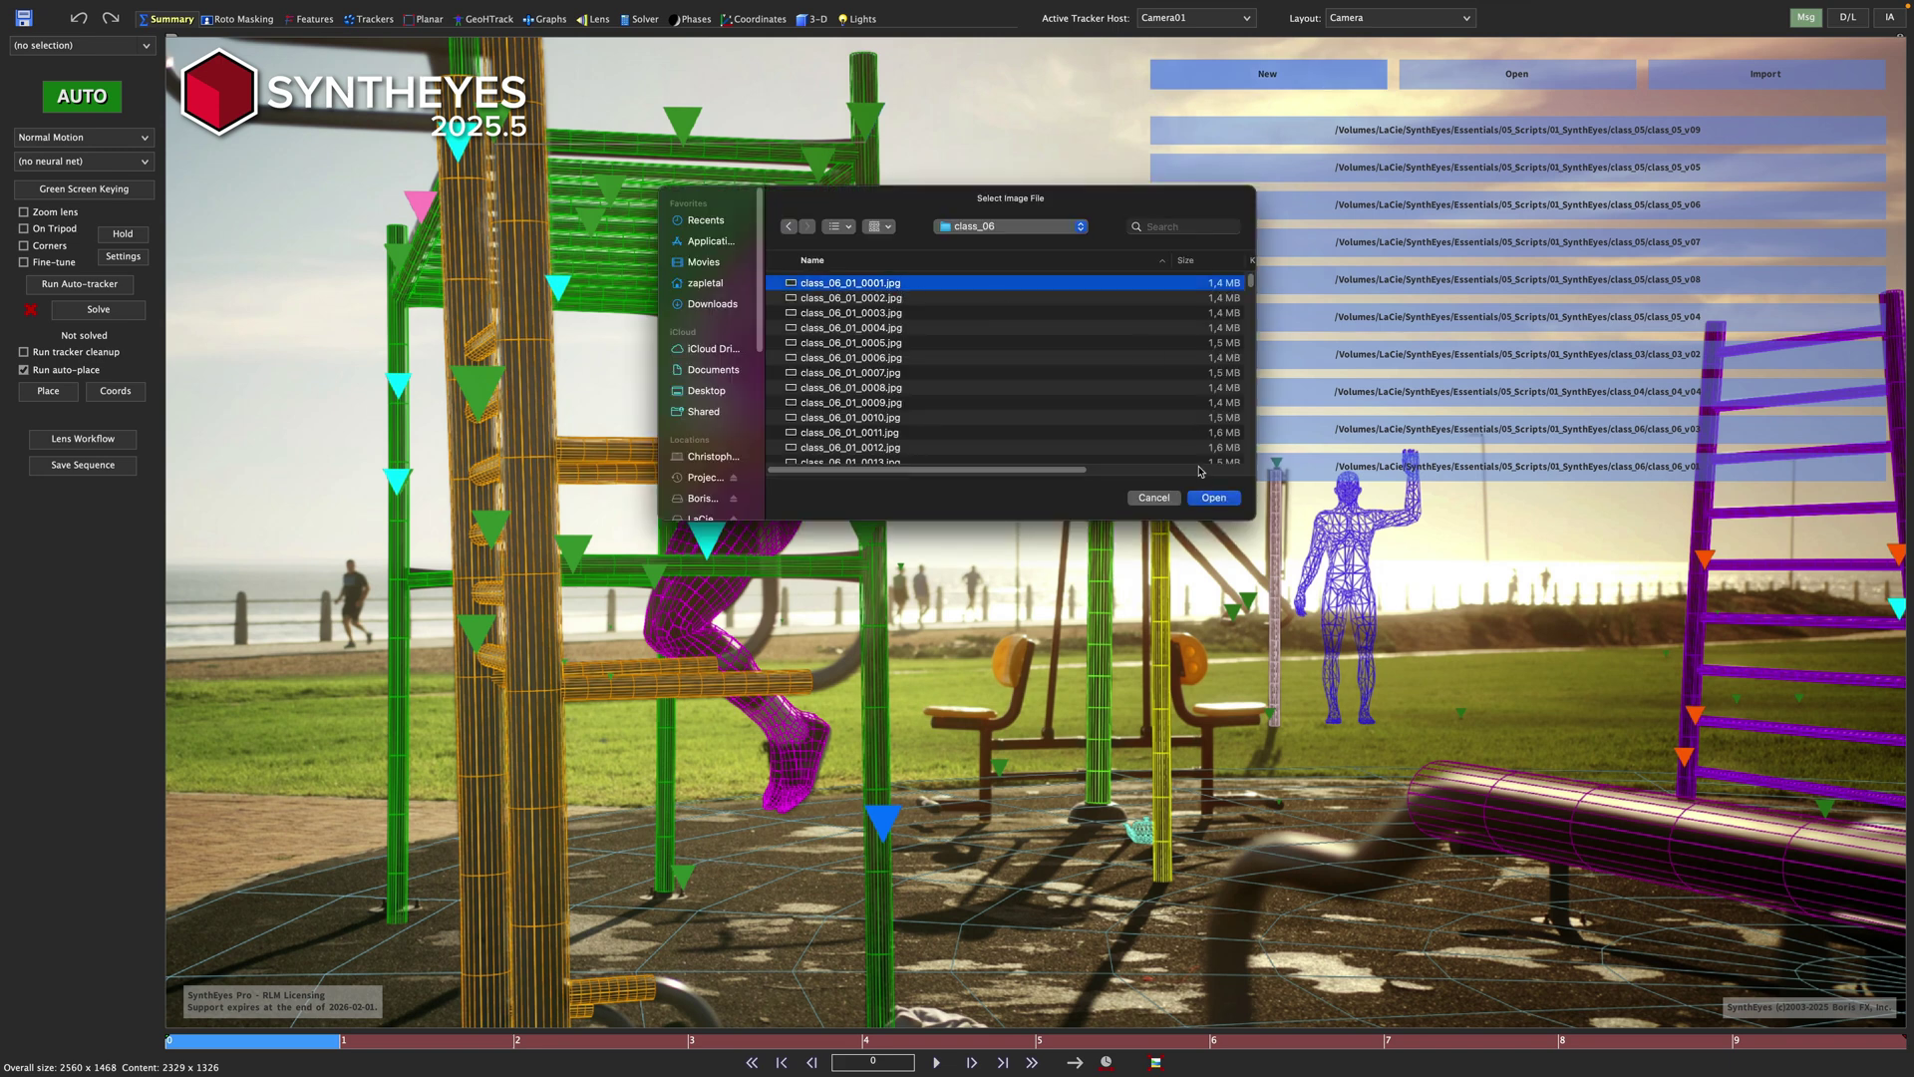
{"action": "left_click", "coordinate": [1212, 497]}
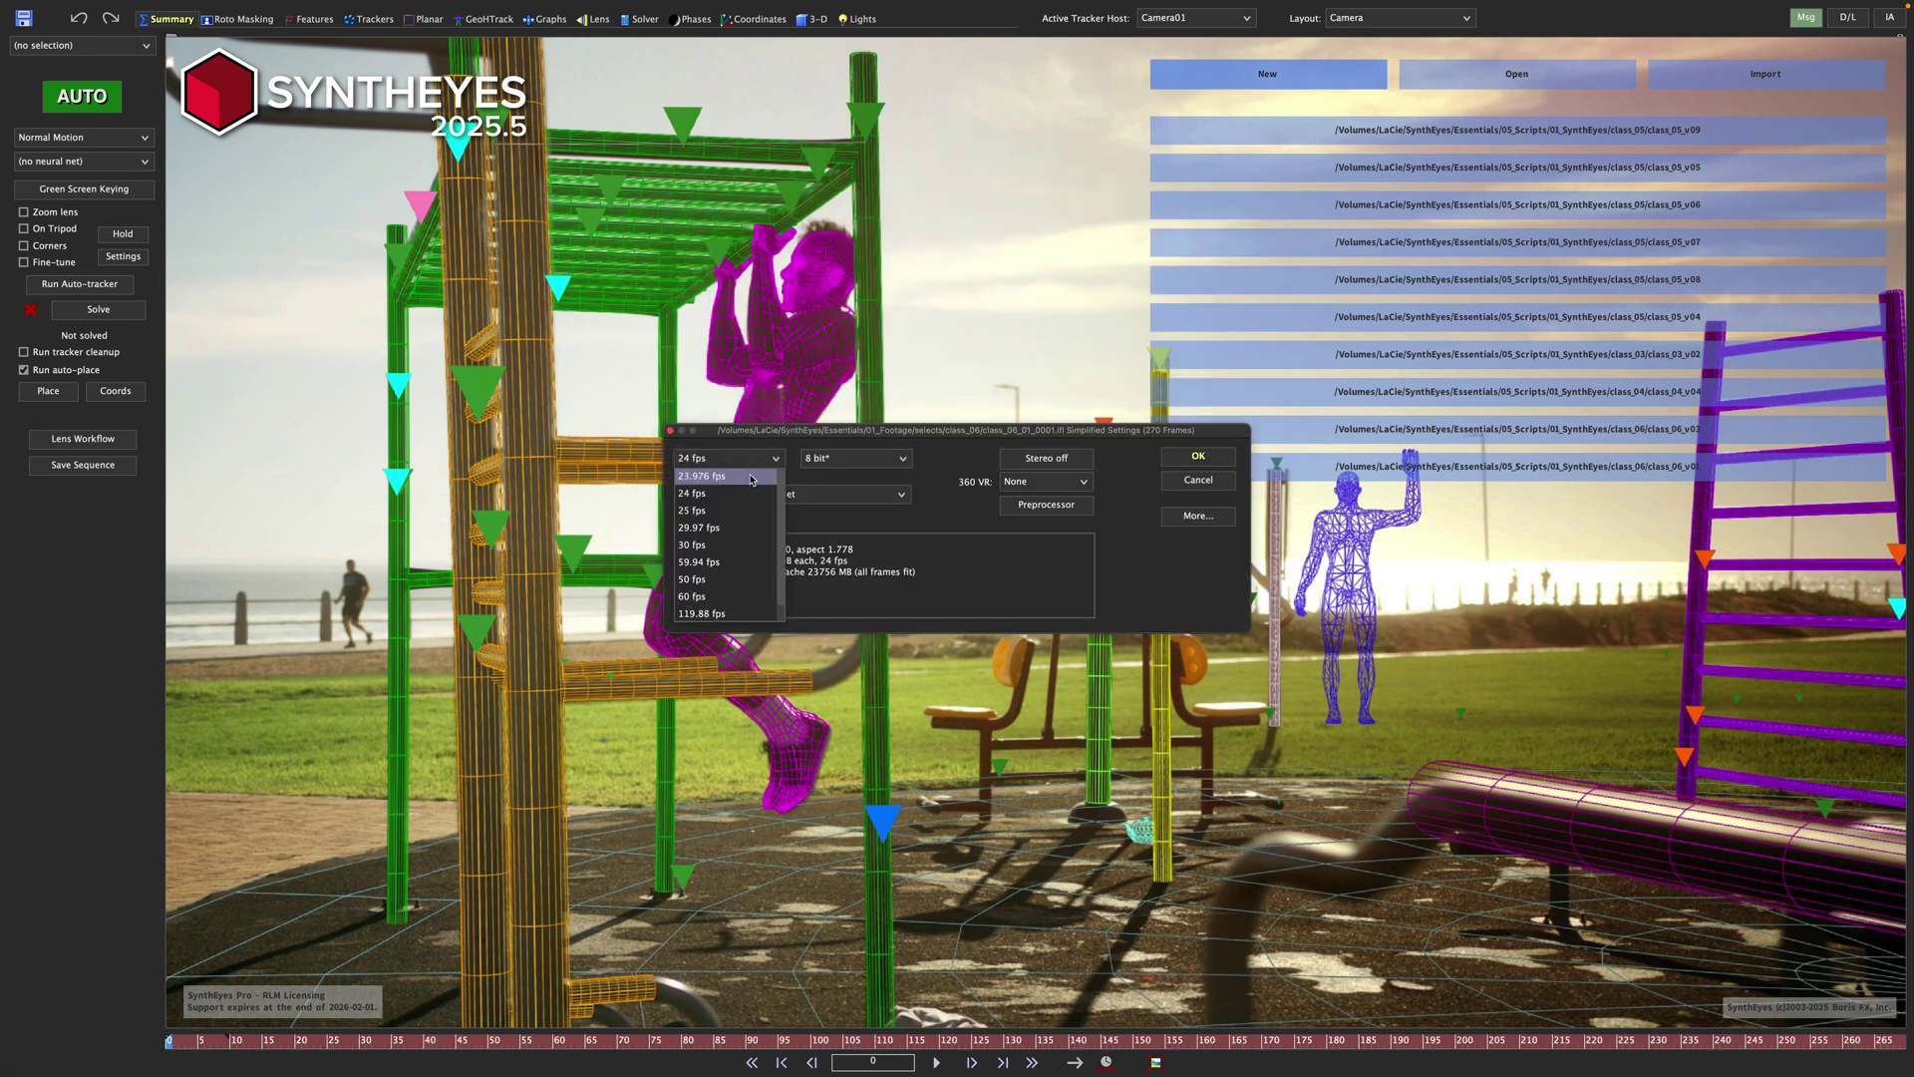
{"action": "left_click", "coordinate": [1198, 517]}
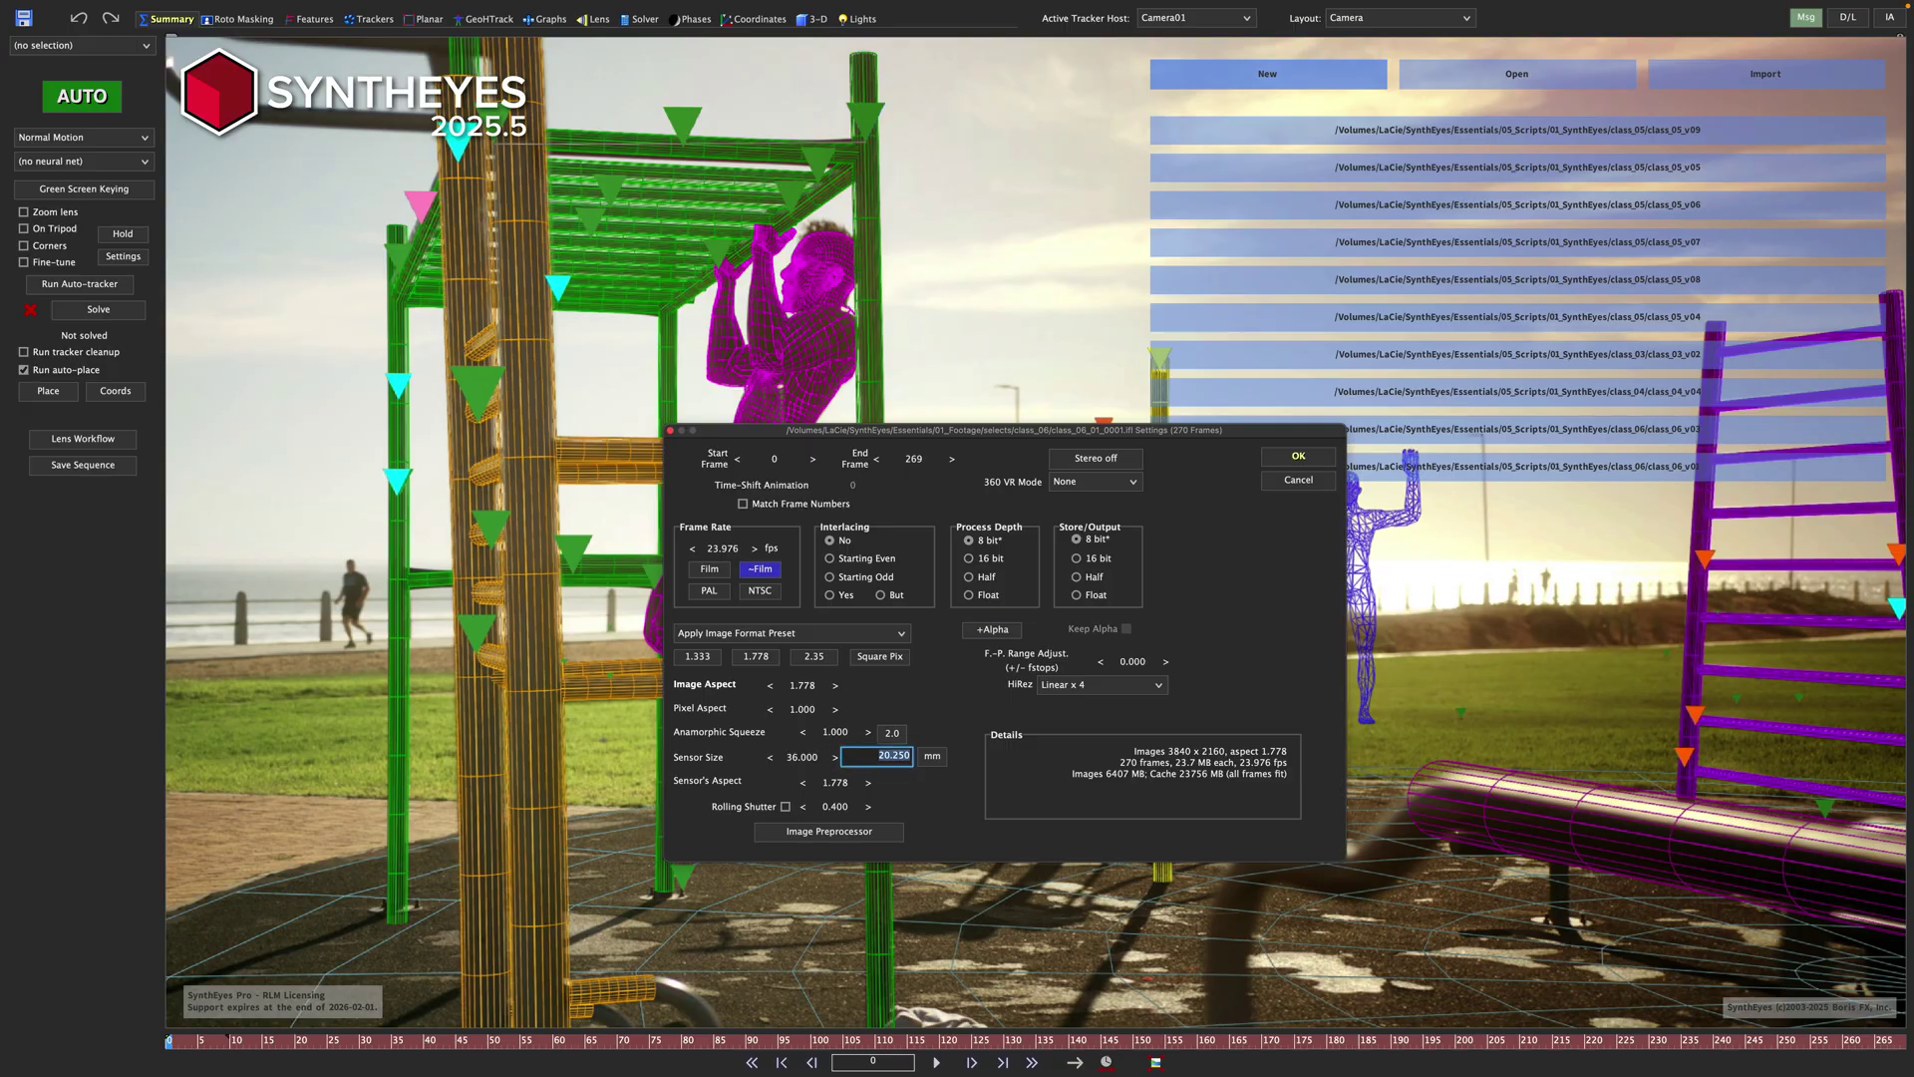
{"action": "left_click", "coordinate": [1292, 456]}
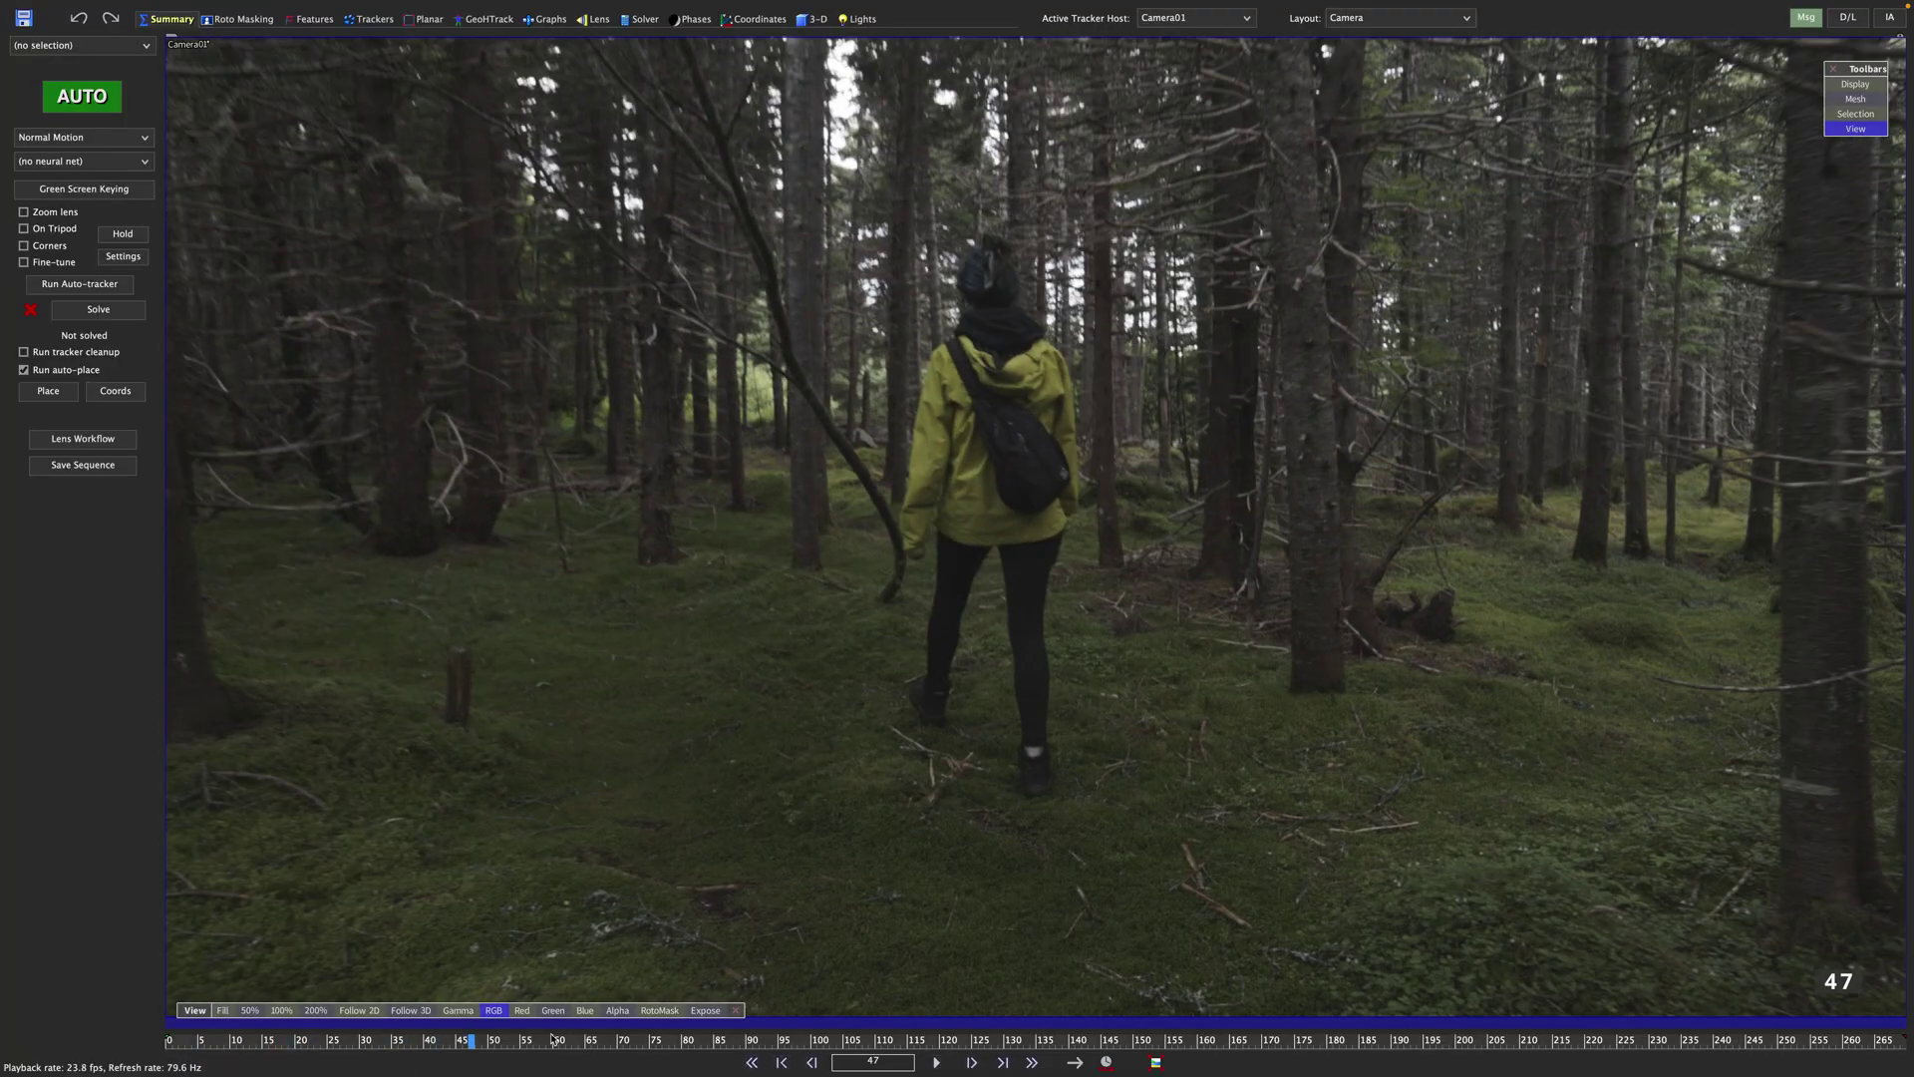
{"action": "left_click_drag", "start_coordinate": [435, 1050], "coordinate": [168, 1047]}
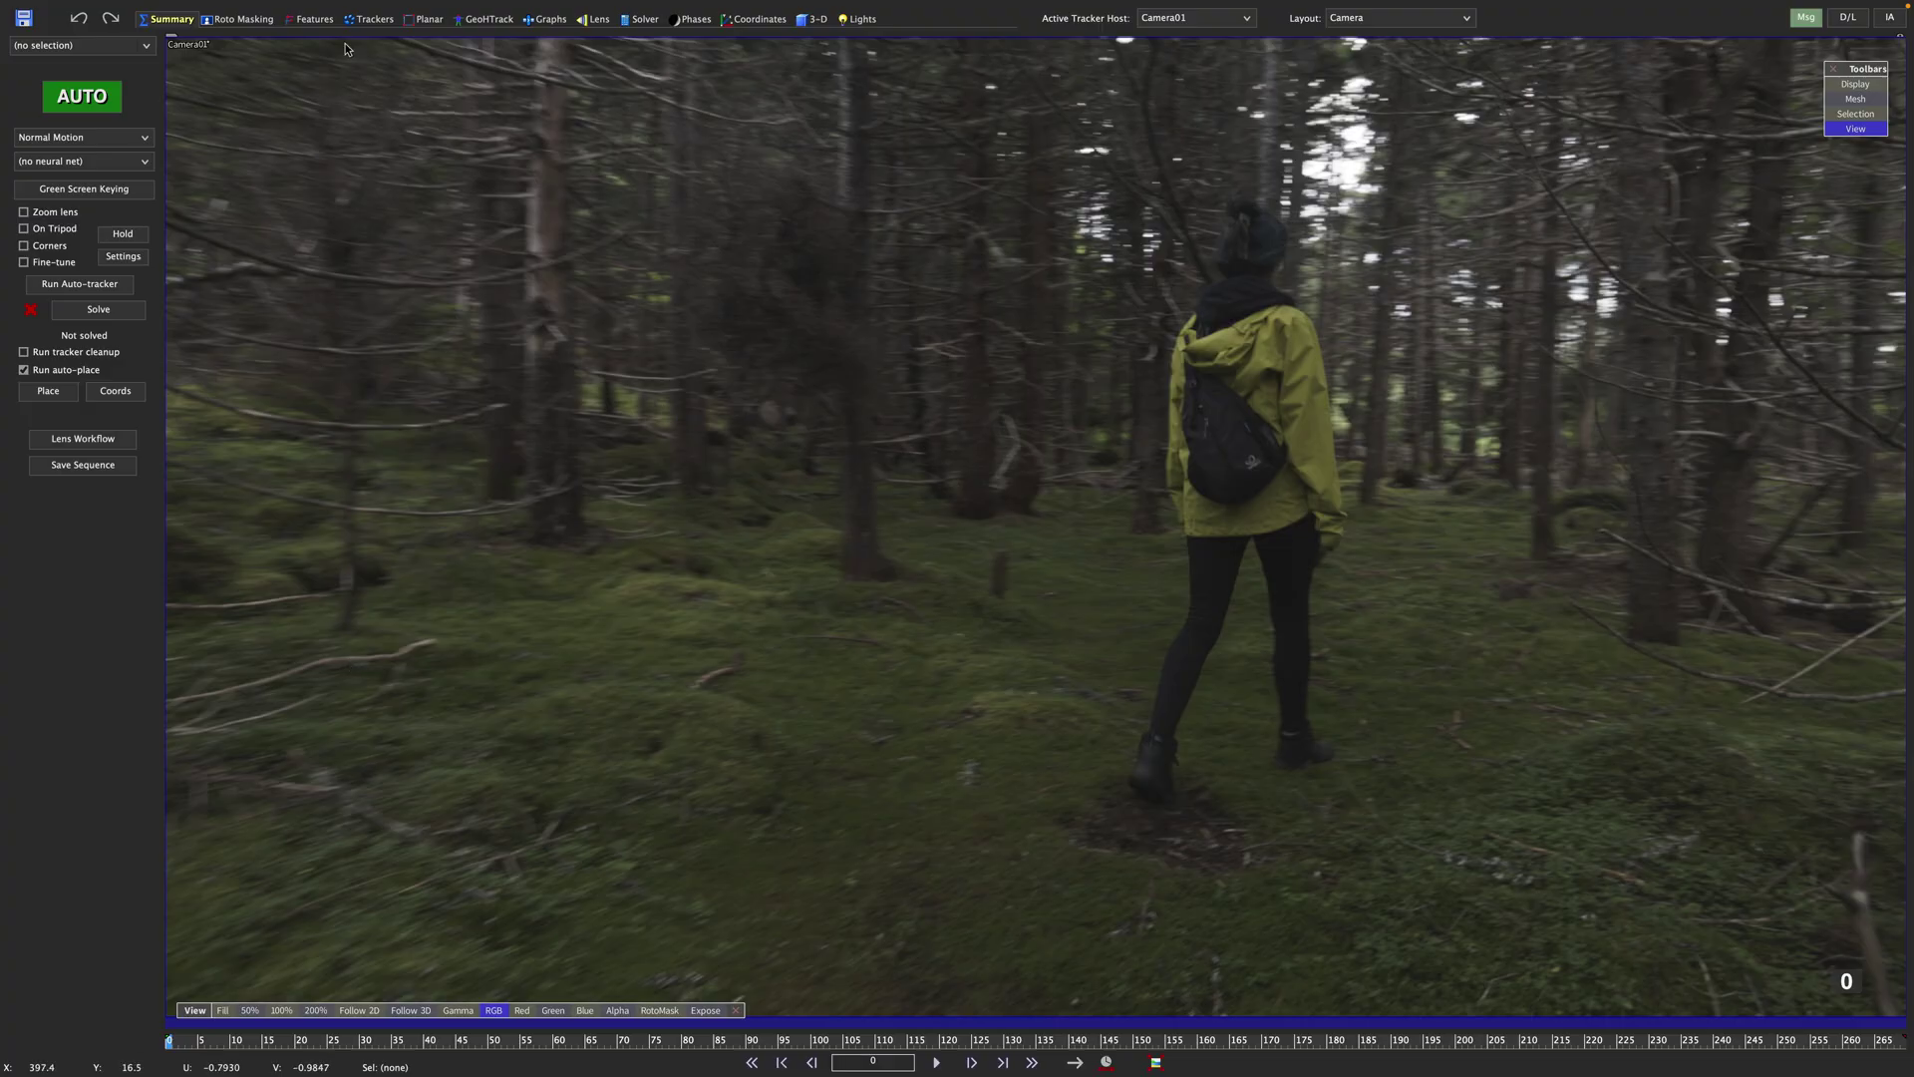
Step: Set the advanced feature controls to small blip size 10, big blip size 20 and maximum tracker count 400
{"action": "left_click", "coordinate": [316, 18]}
{"action": "left_click", "coordinate": [79, 255]}
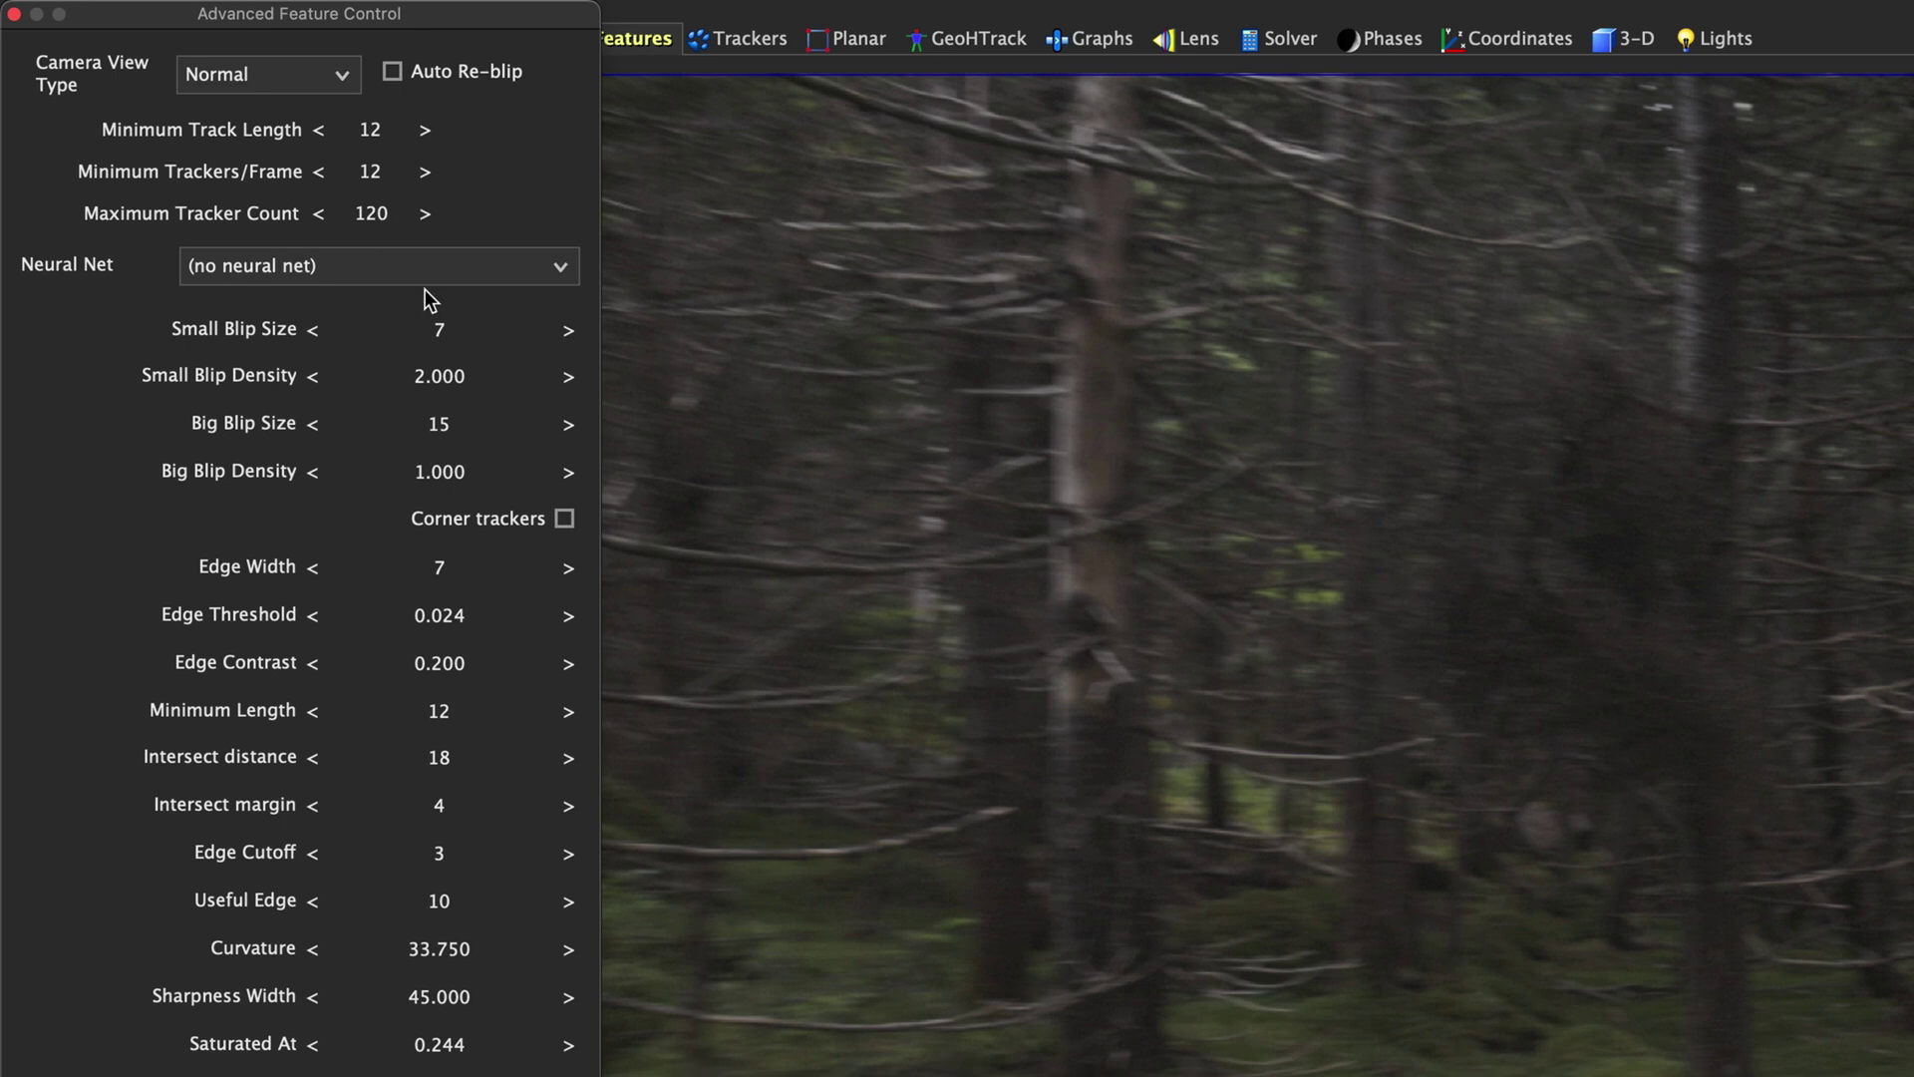
{"action": "left_click", "coordinate": [442, 330]}
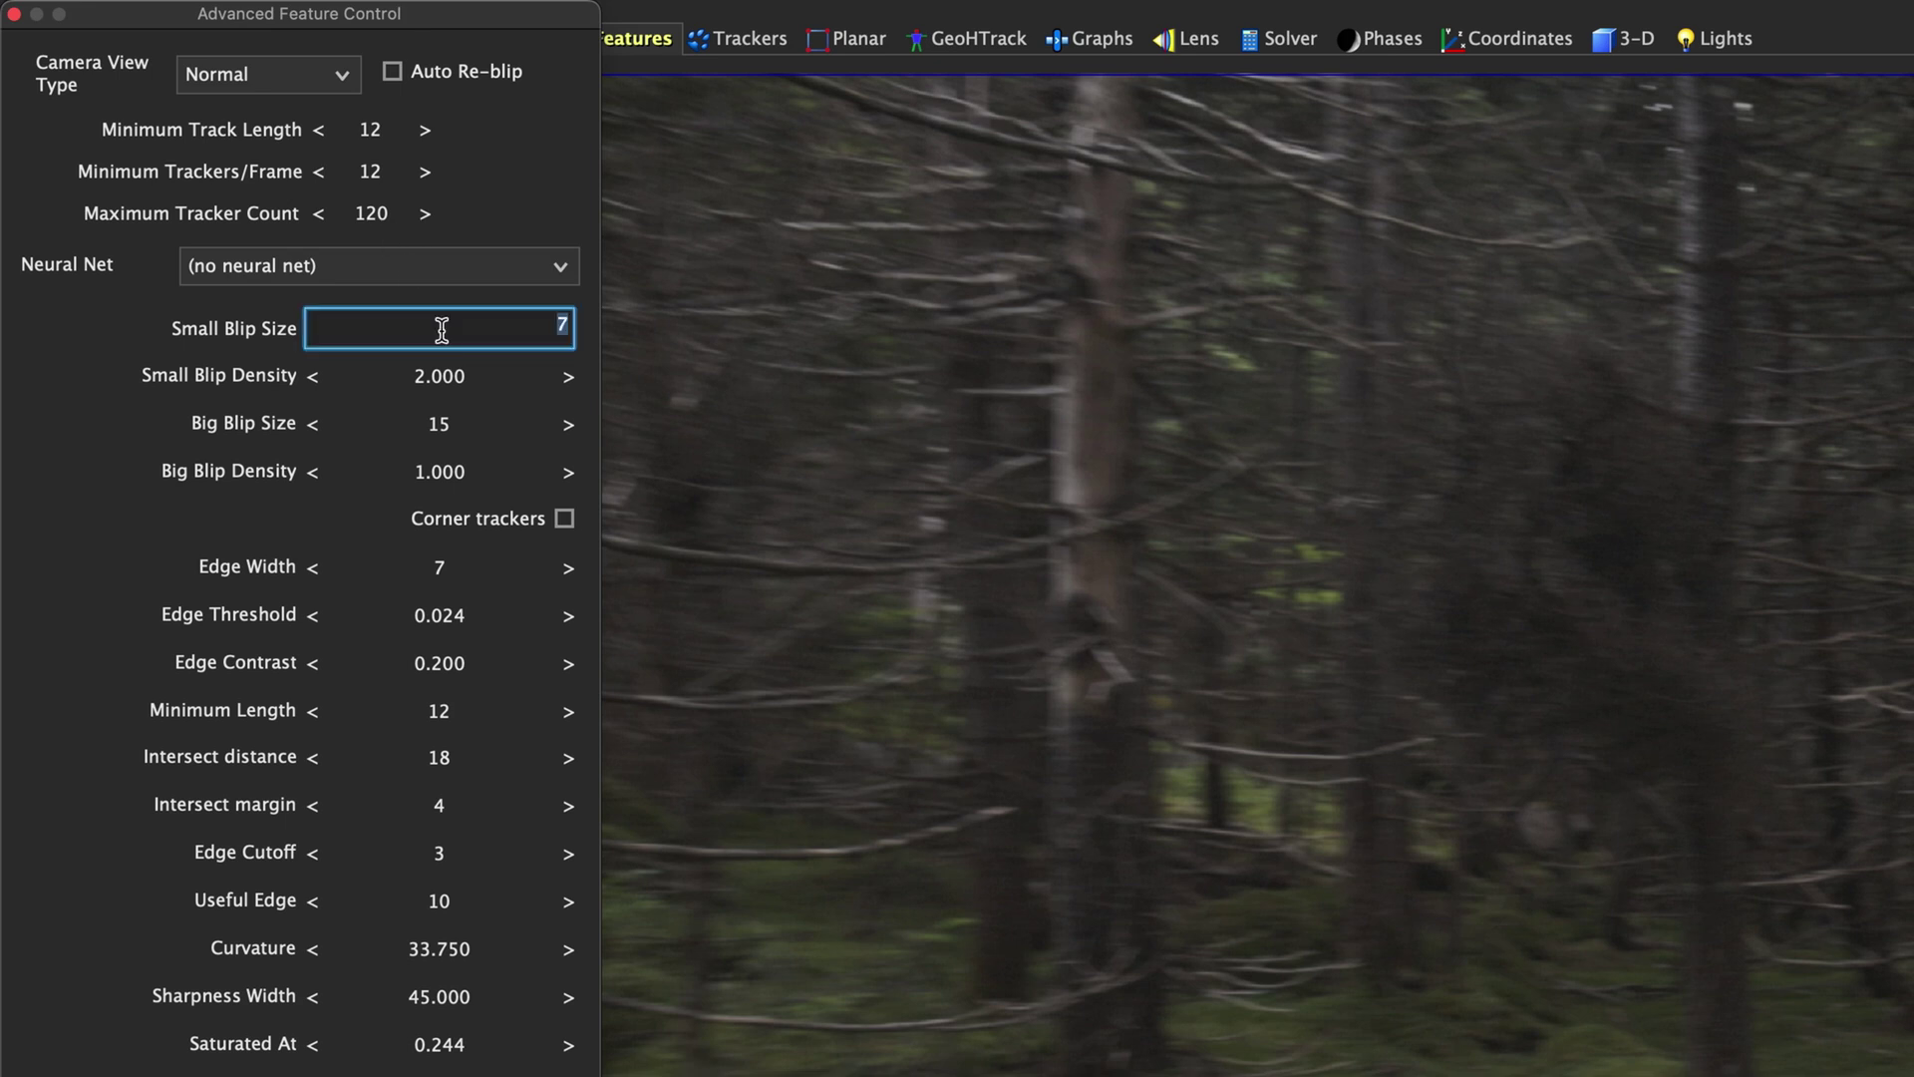
{"action": "key", "text": "Return"}
{"action": "left_click", "coordinate": [439, 422]}
{"action": "type", "text": "20"}
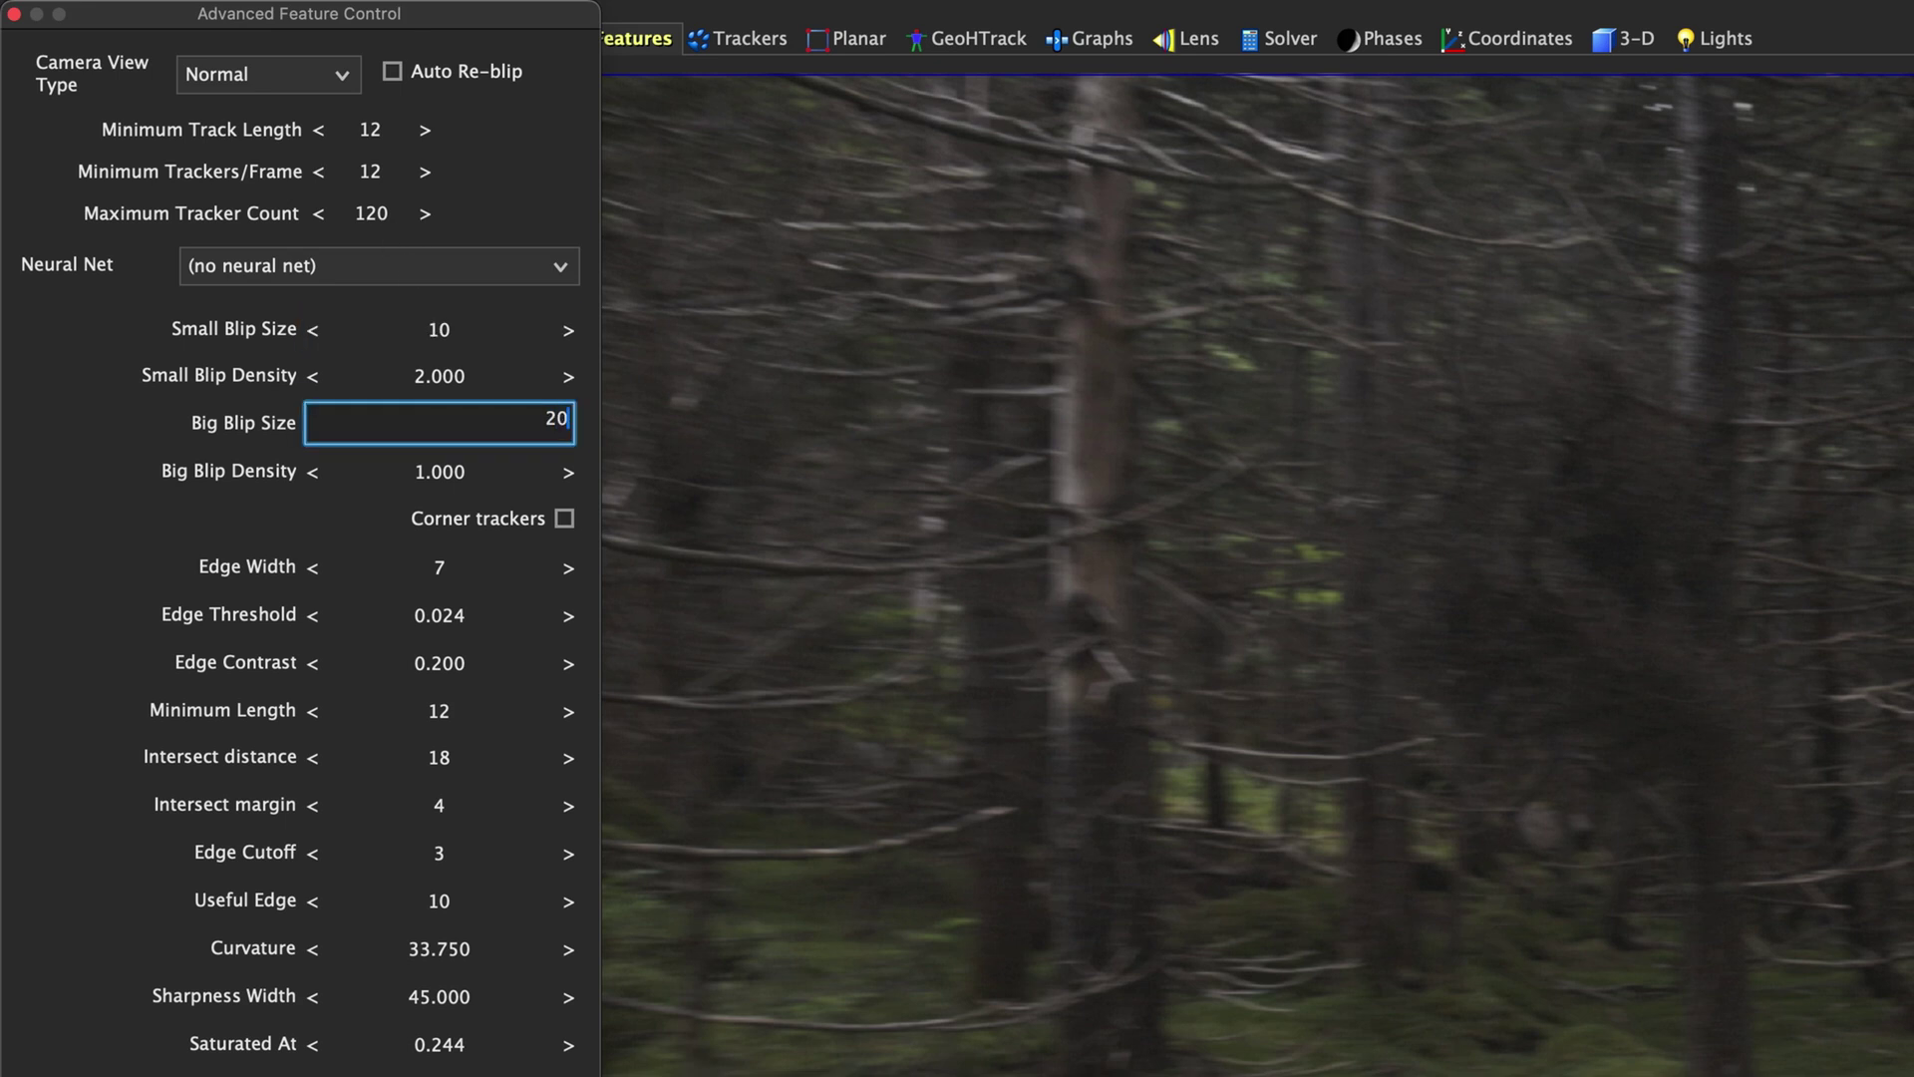
{"action": "key", "text": "Return"}
{"action": "left_click", "coordinate": [365, 212]}
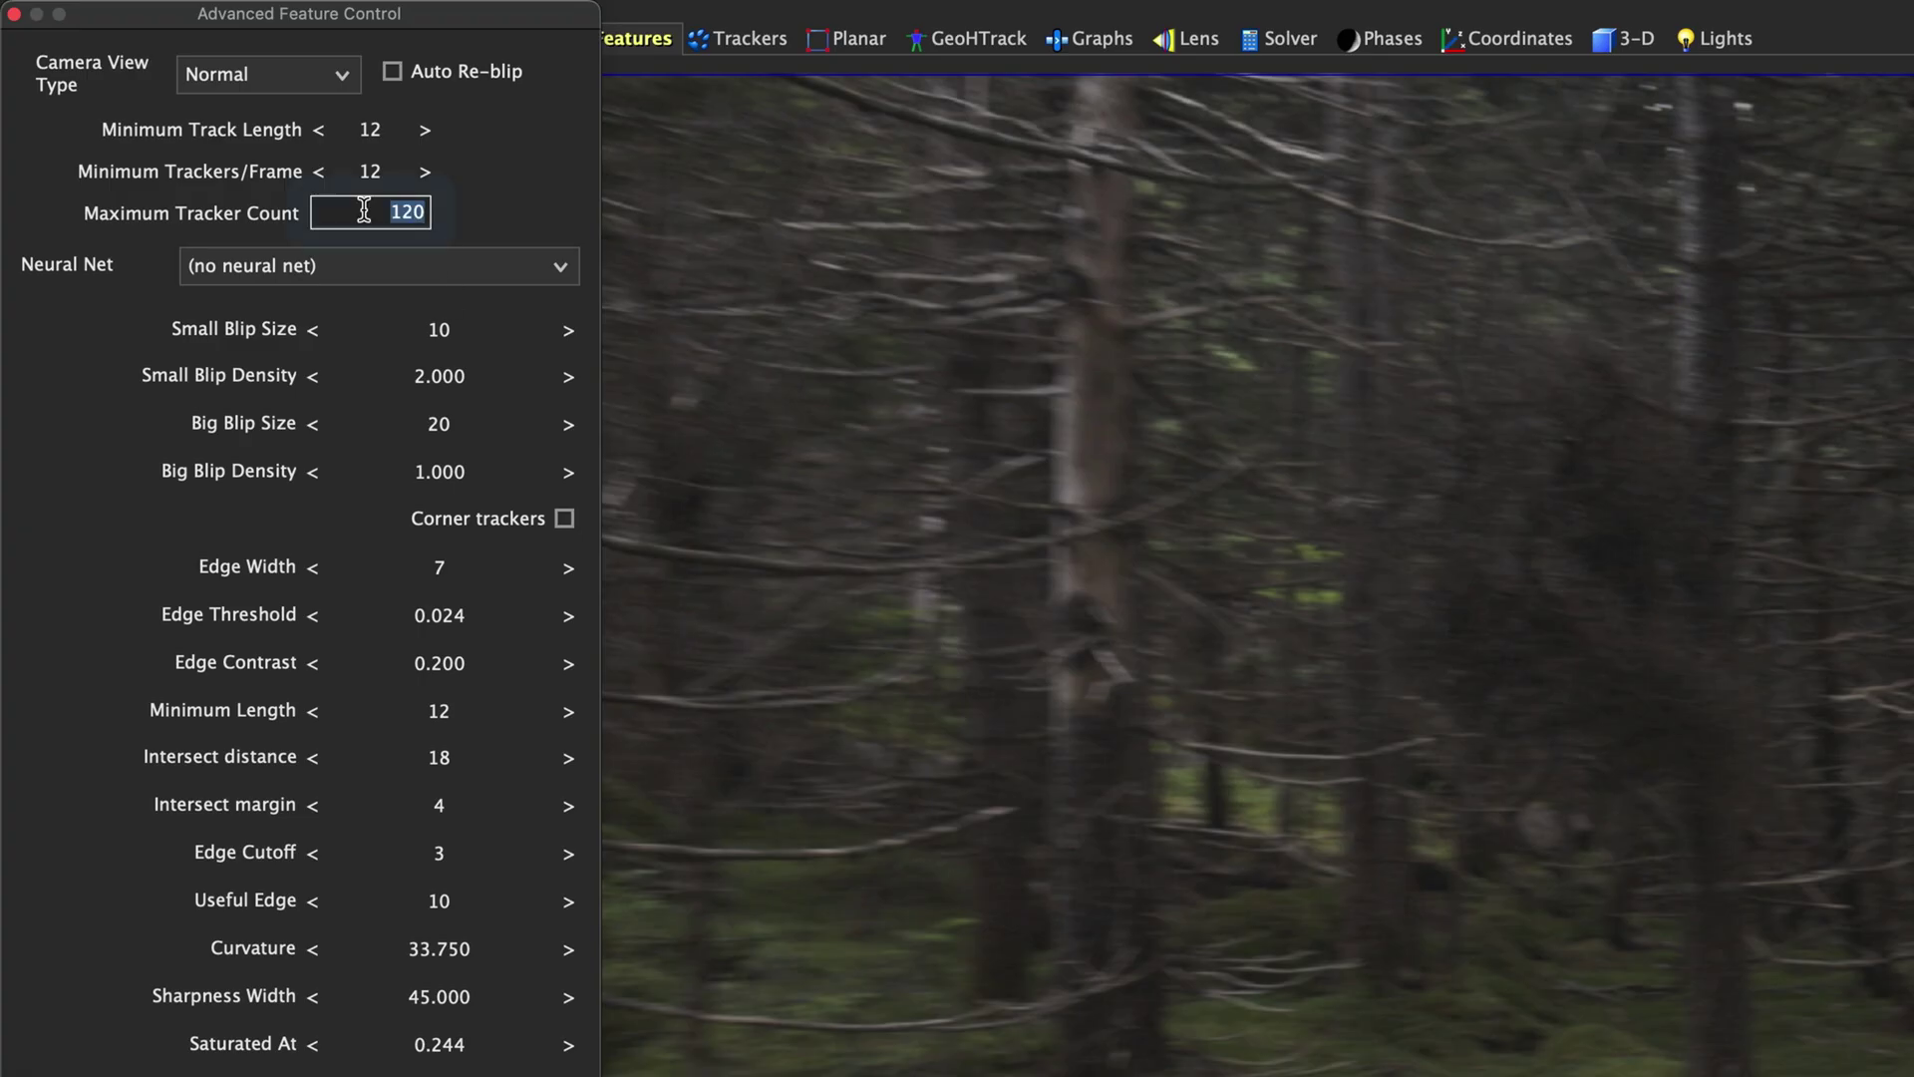
{"action": "key", "text": "Return"}
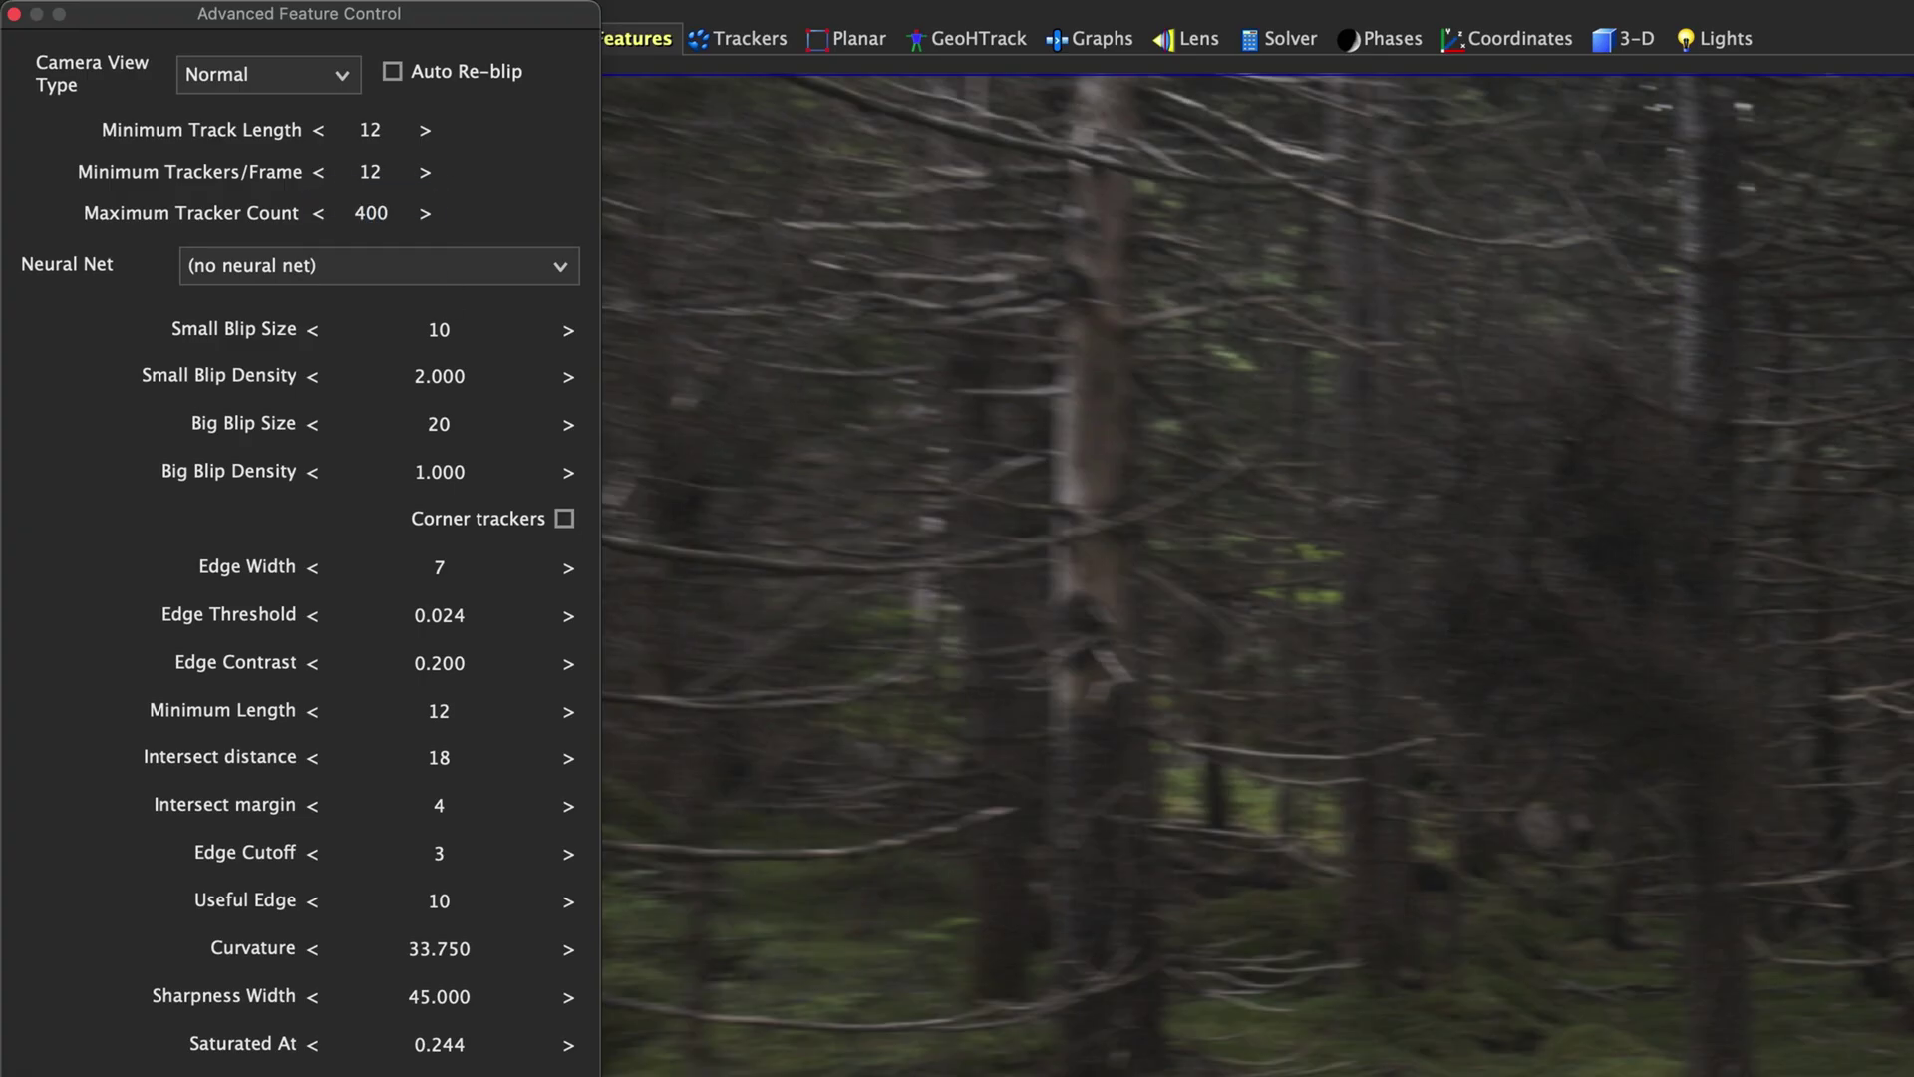
{"action": "left_click", "coordinate": [14, 15]}
Step: Generate blips for all frames of the shot and peel all of them into trackers
{"action": "left_click", "coordinate": [159, 389]}
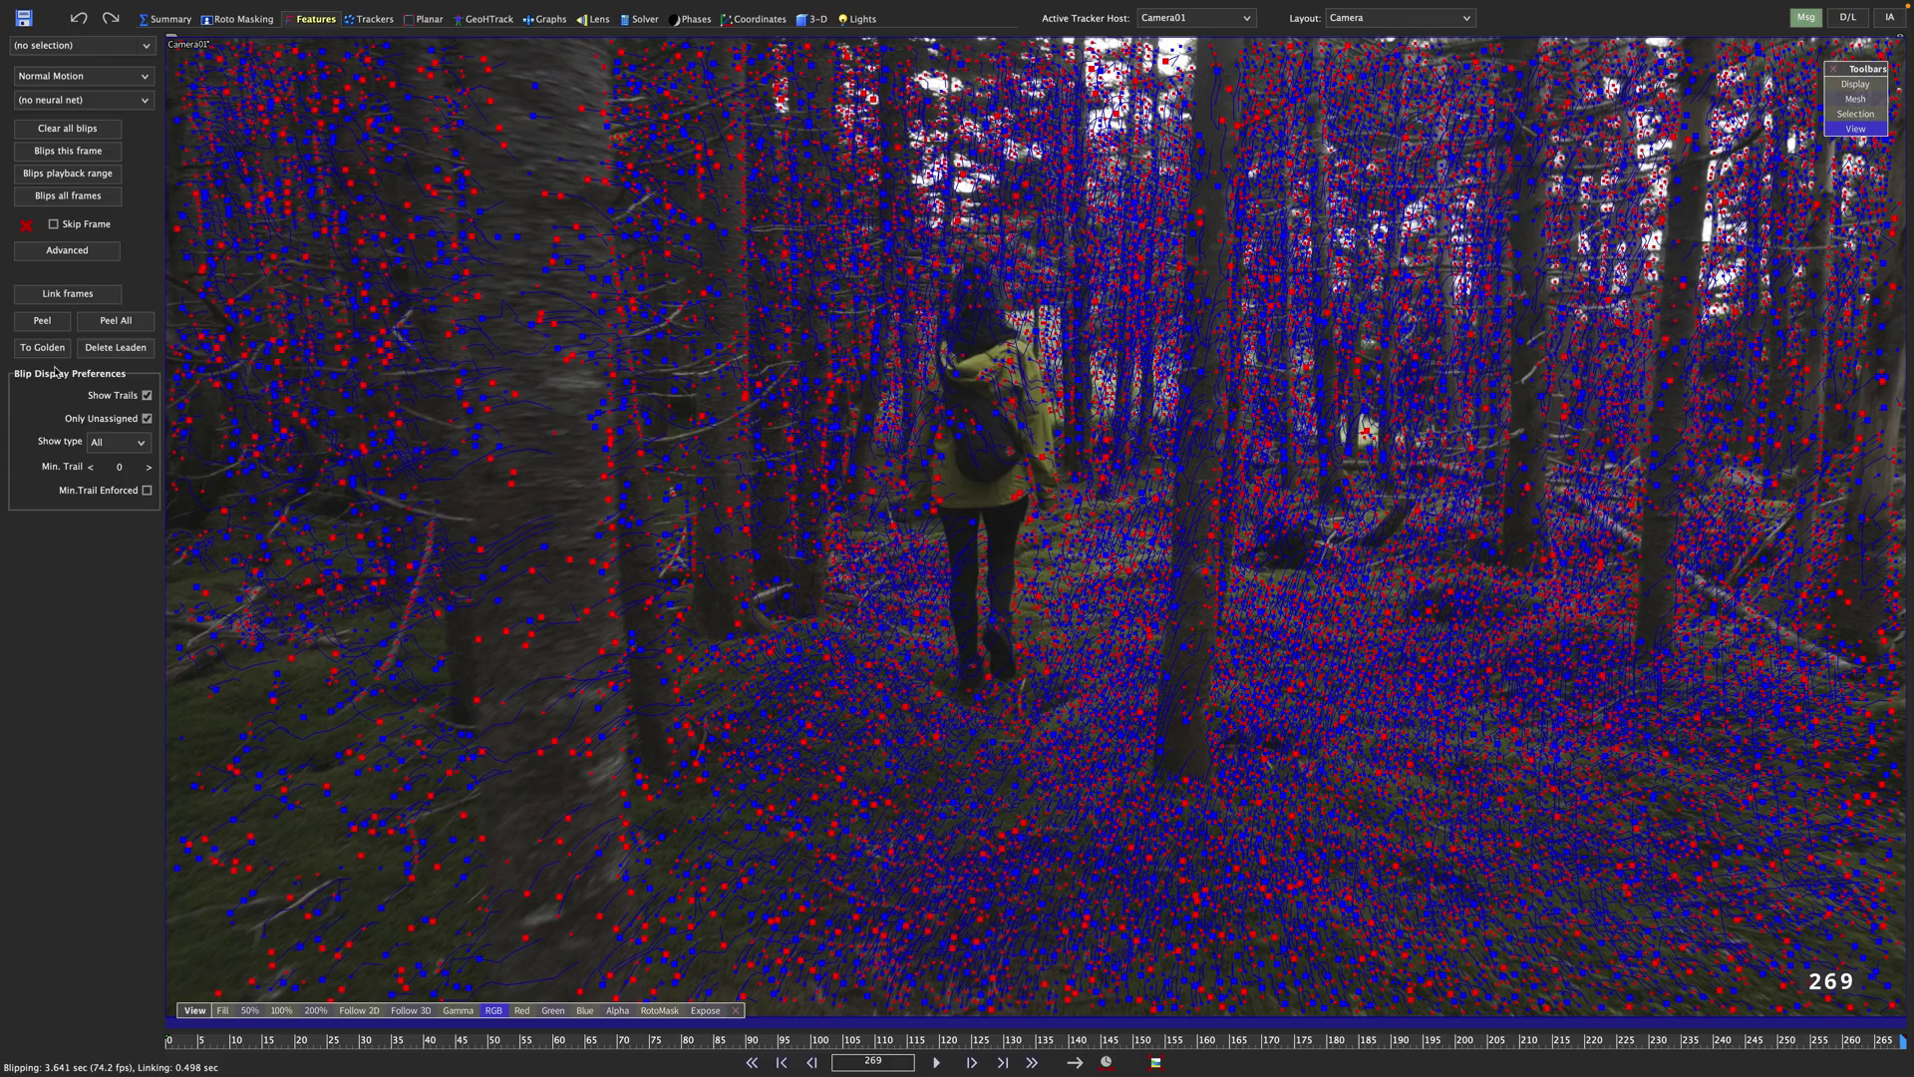
{"action": "left_click", "coordinate": [105, 320]}
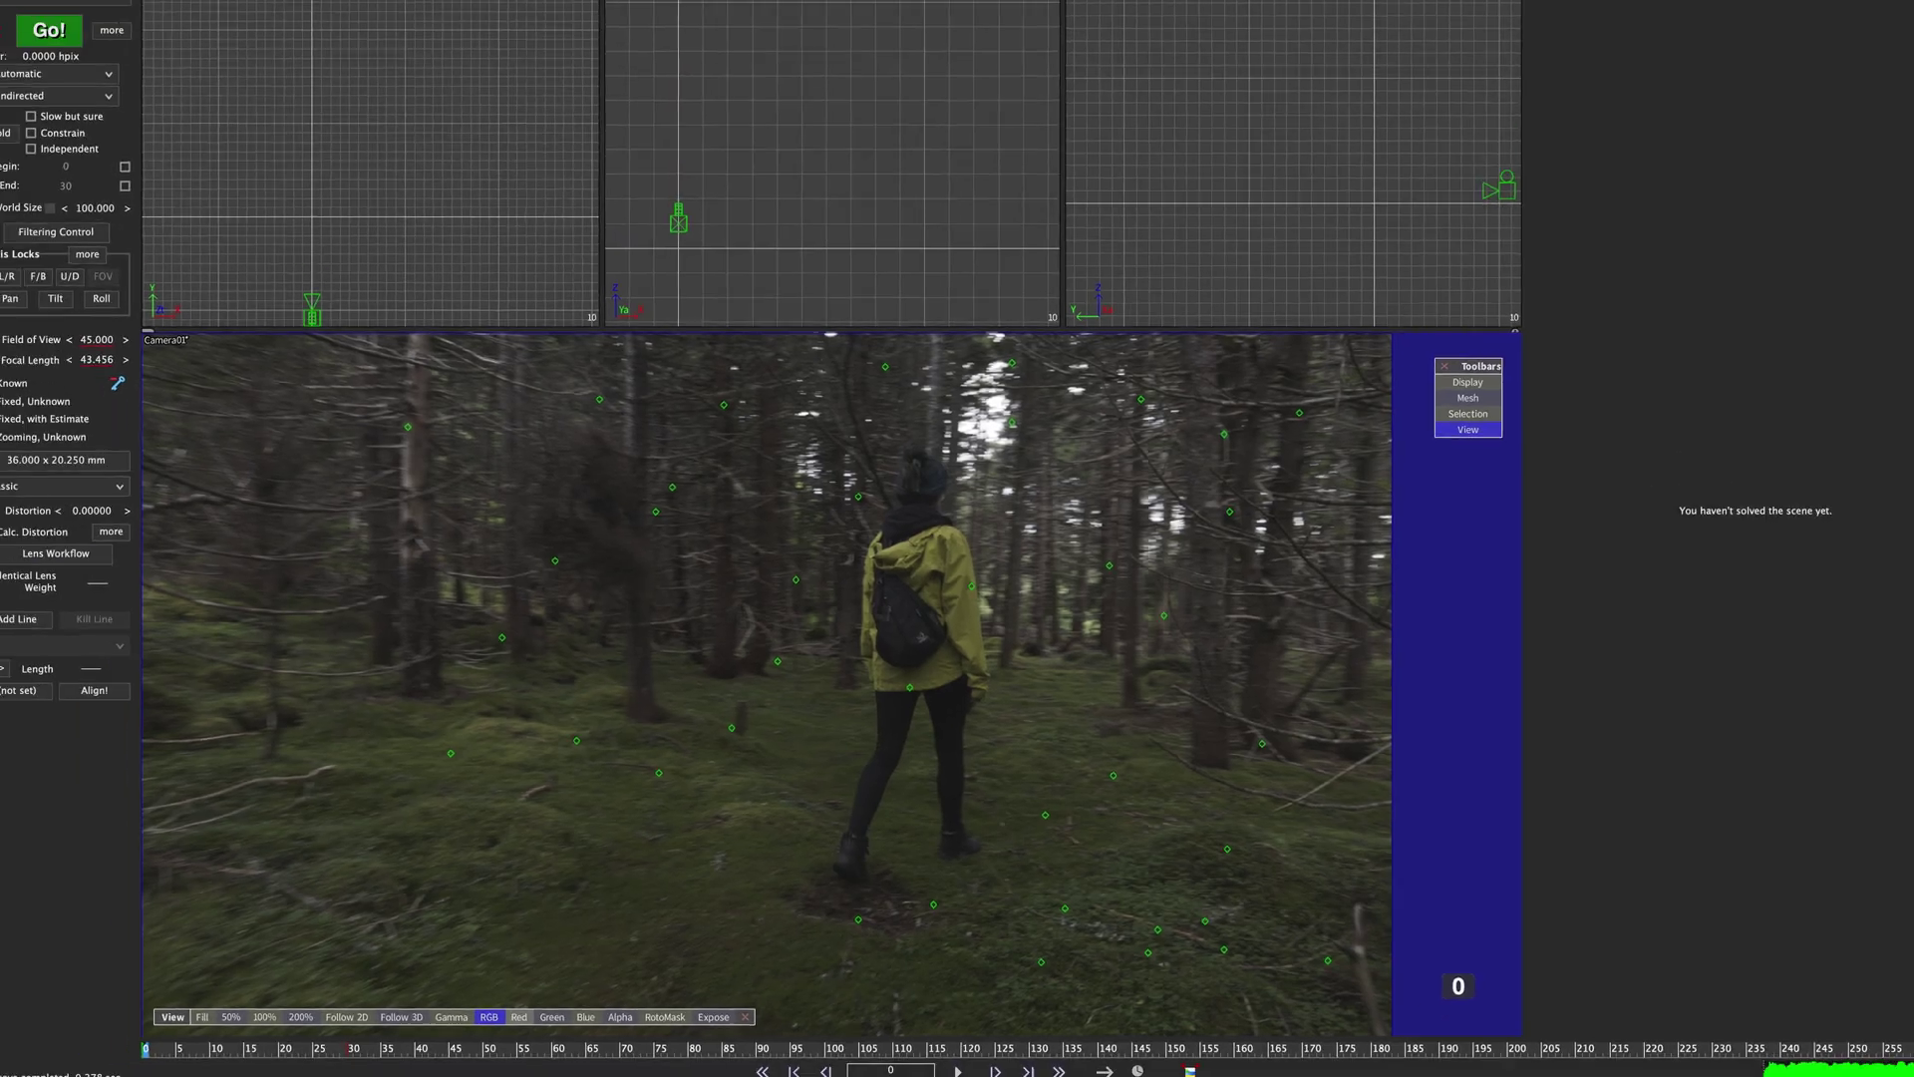
Step: Solve the camera from the automatic trackers and clear the resulting solution
{"action": "left_click", "coordinate": [56, 41]}
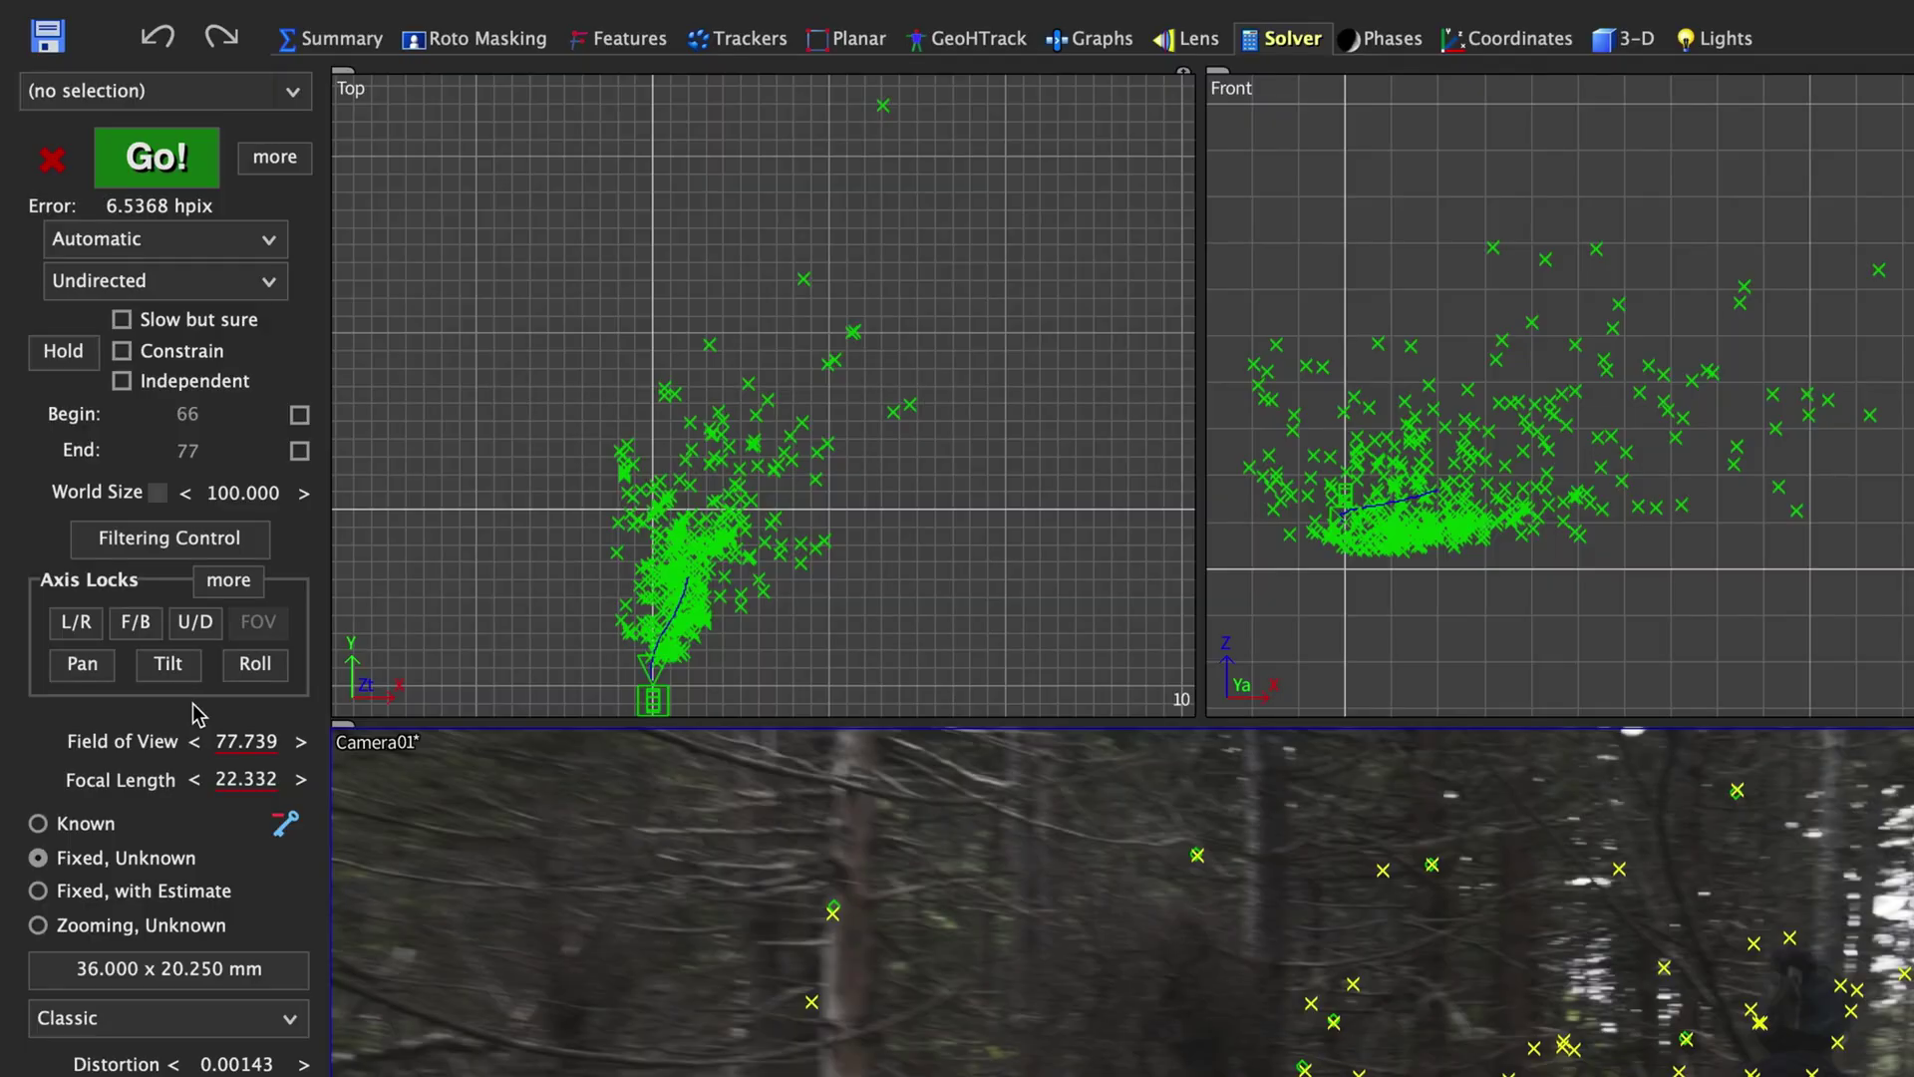
{"action": "left_click", "coordinate": [53, 160]}
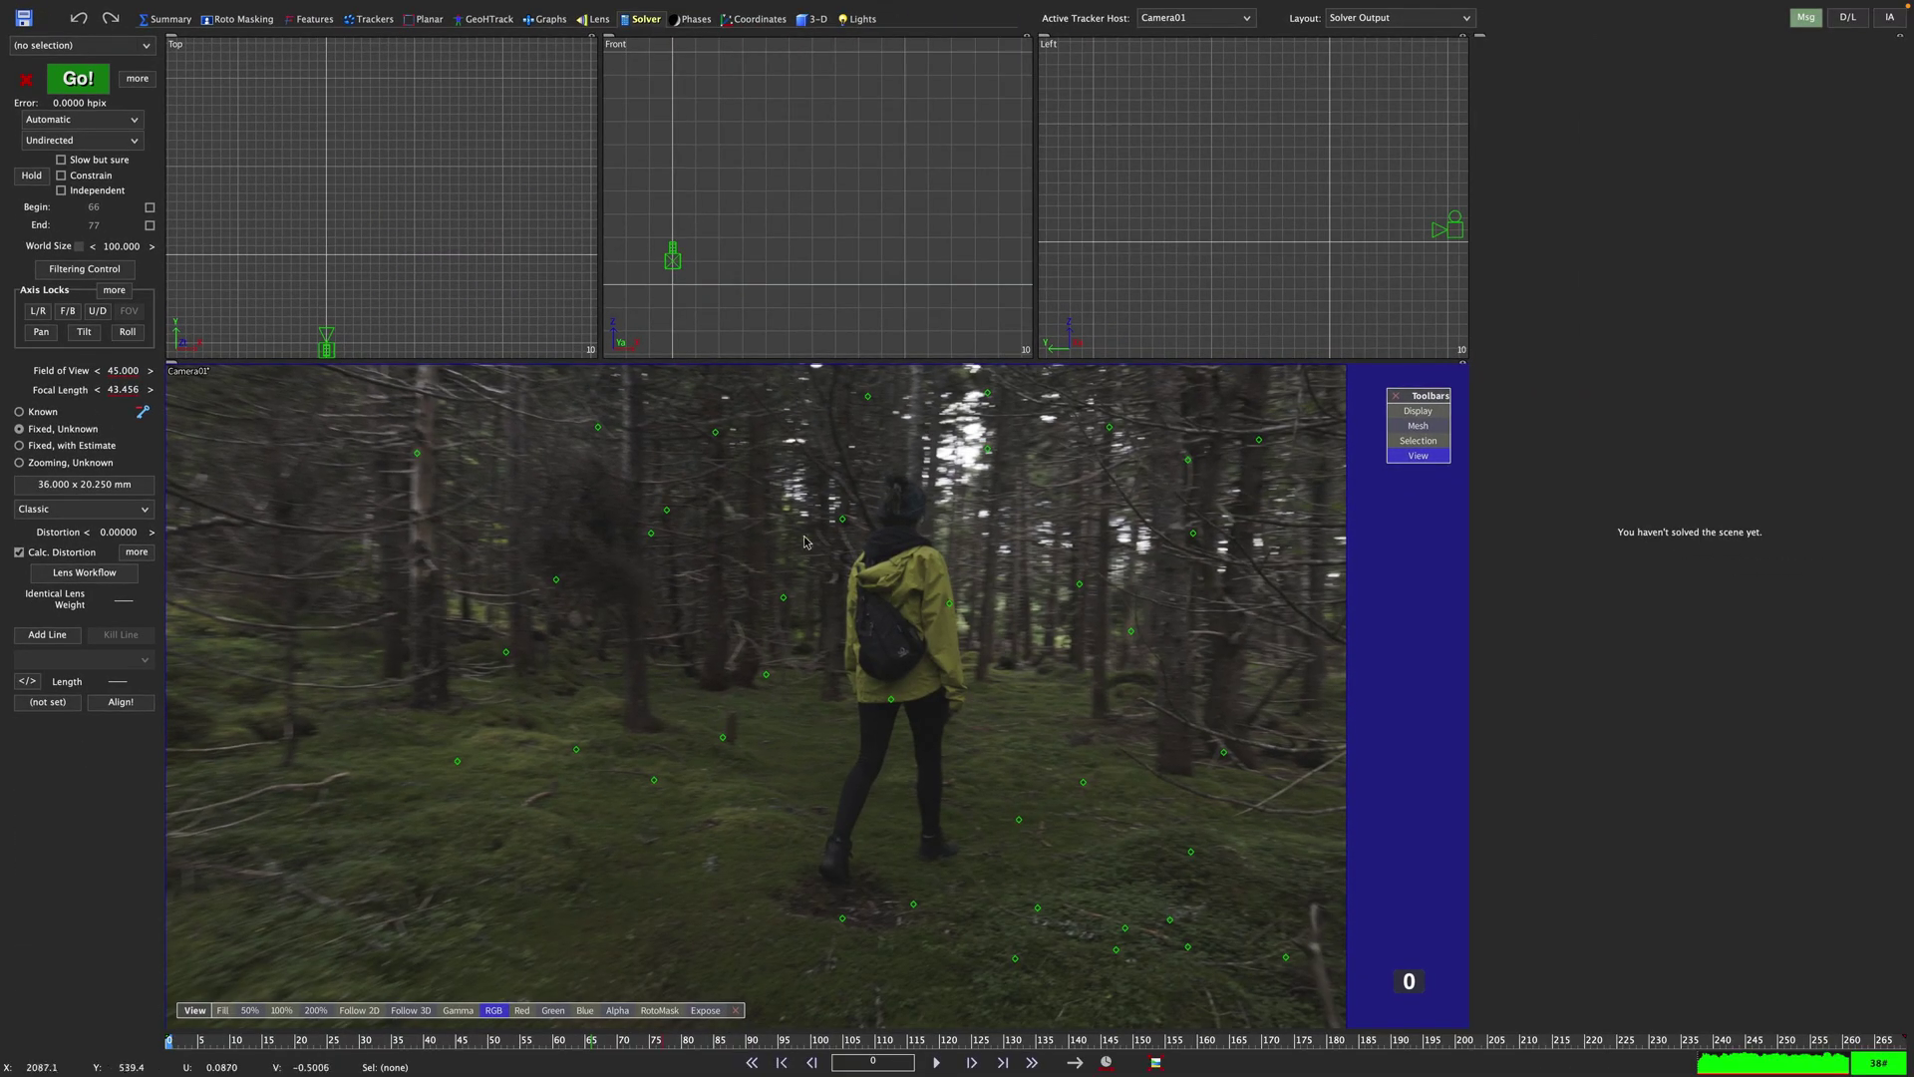
Step: Delete the trackers stuck on the hiker's backpack at frames 198 and 149
{"action": "left_click_drag", "start_coordinate": [1885, 1042], "coordinate": [1445, 1068]}
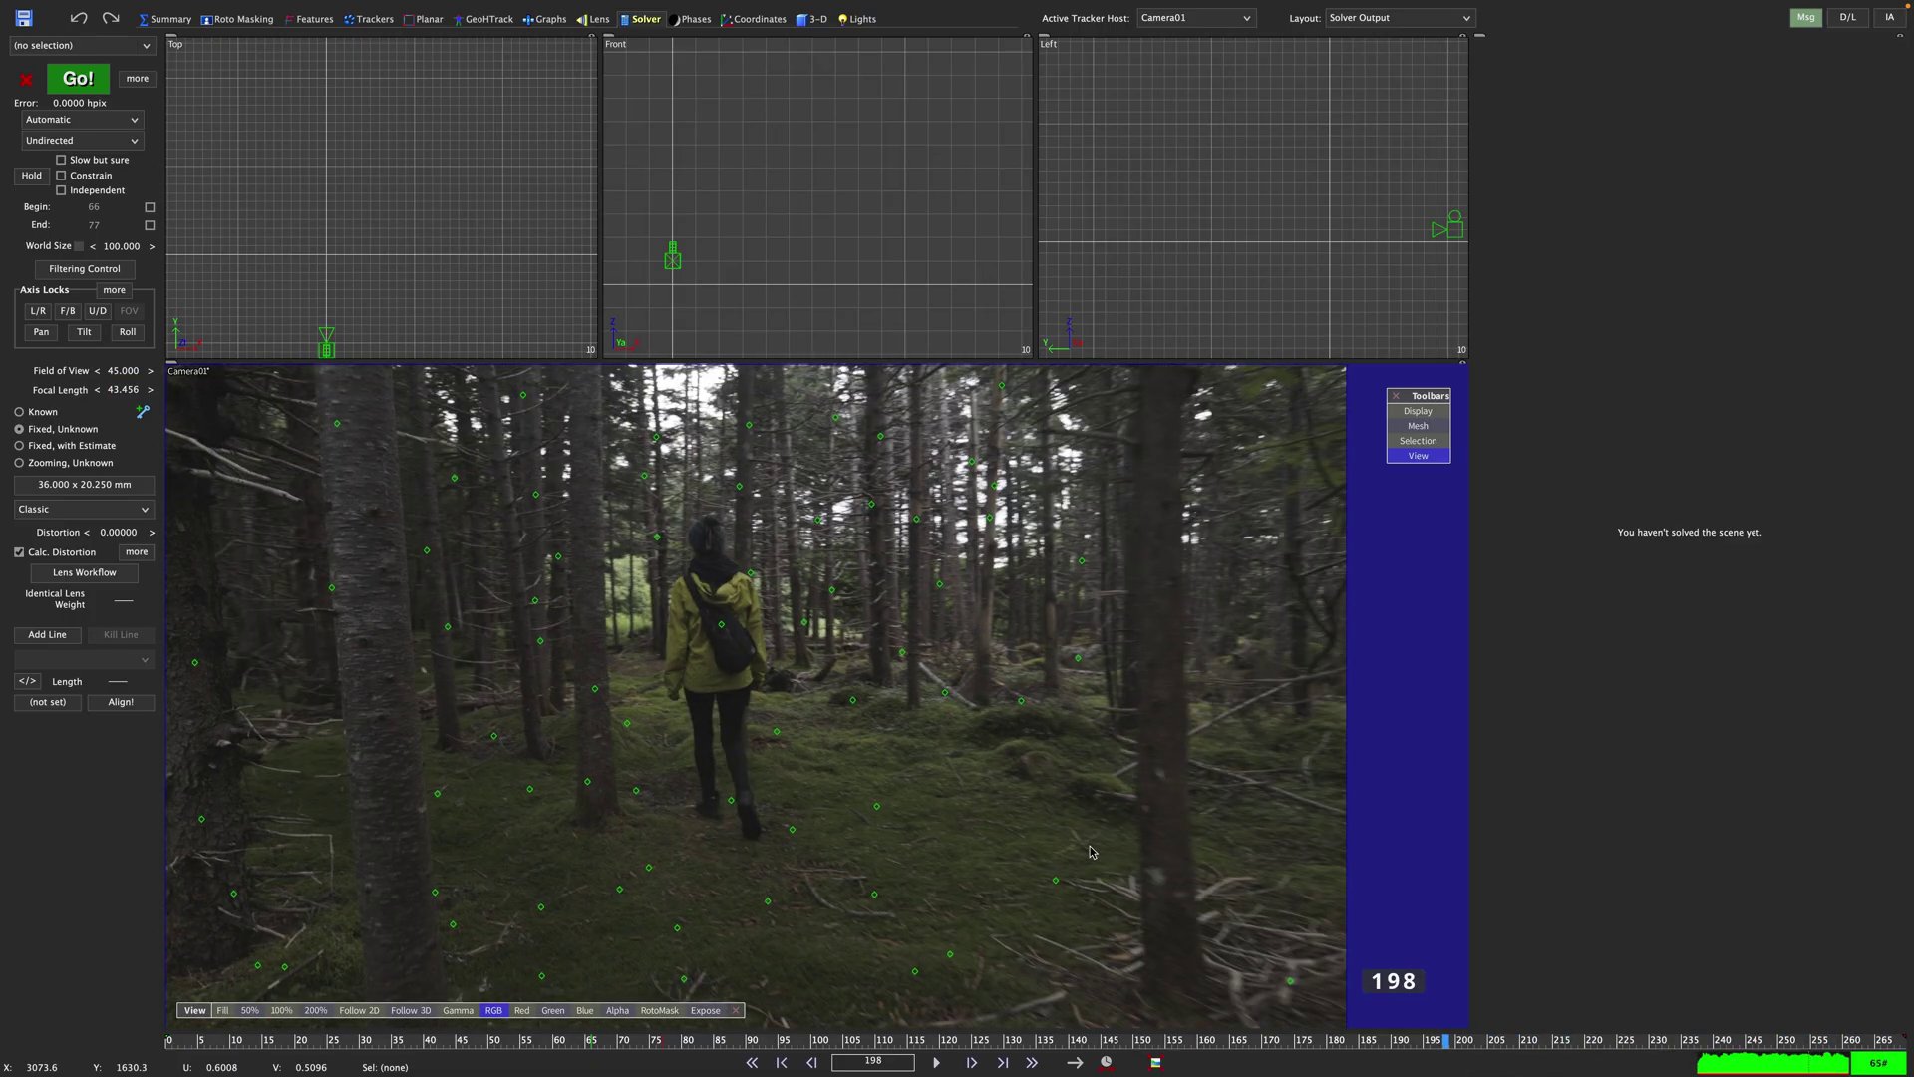
{"action": "left_click", "coordinate": [721, 619]}
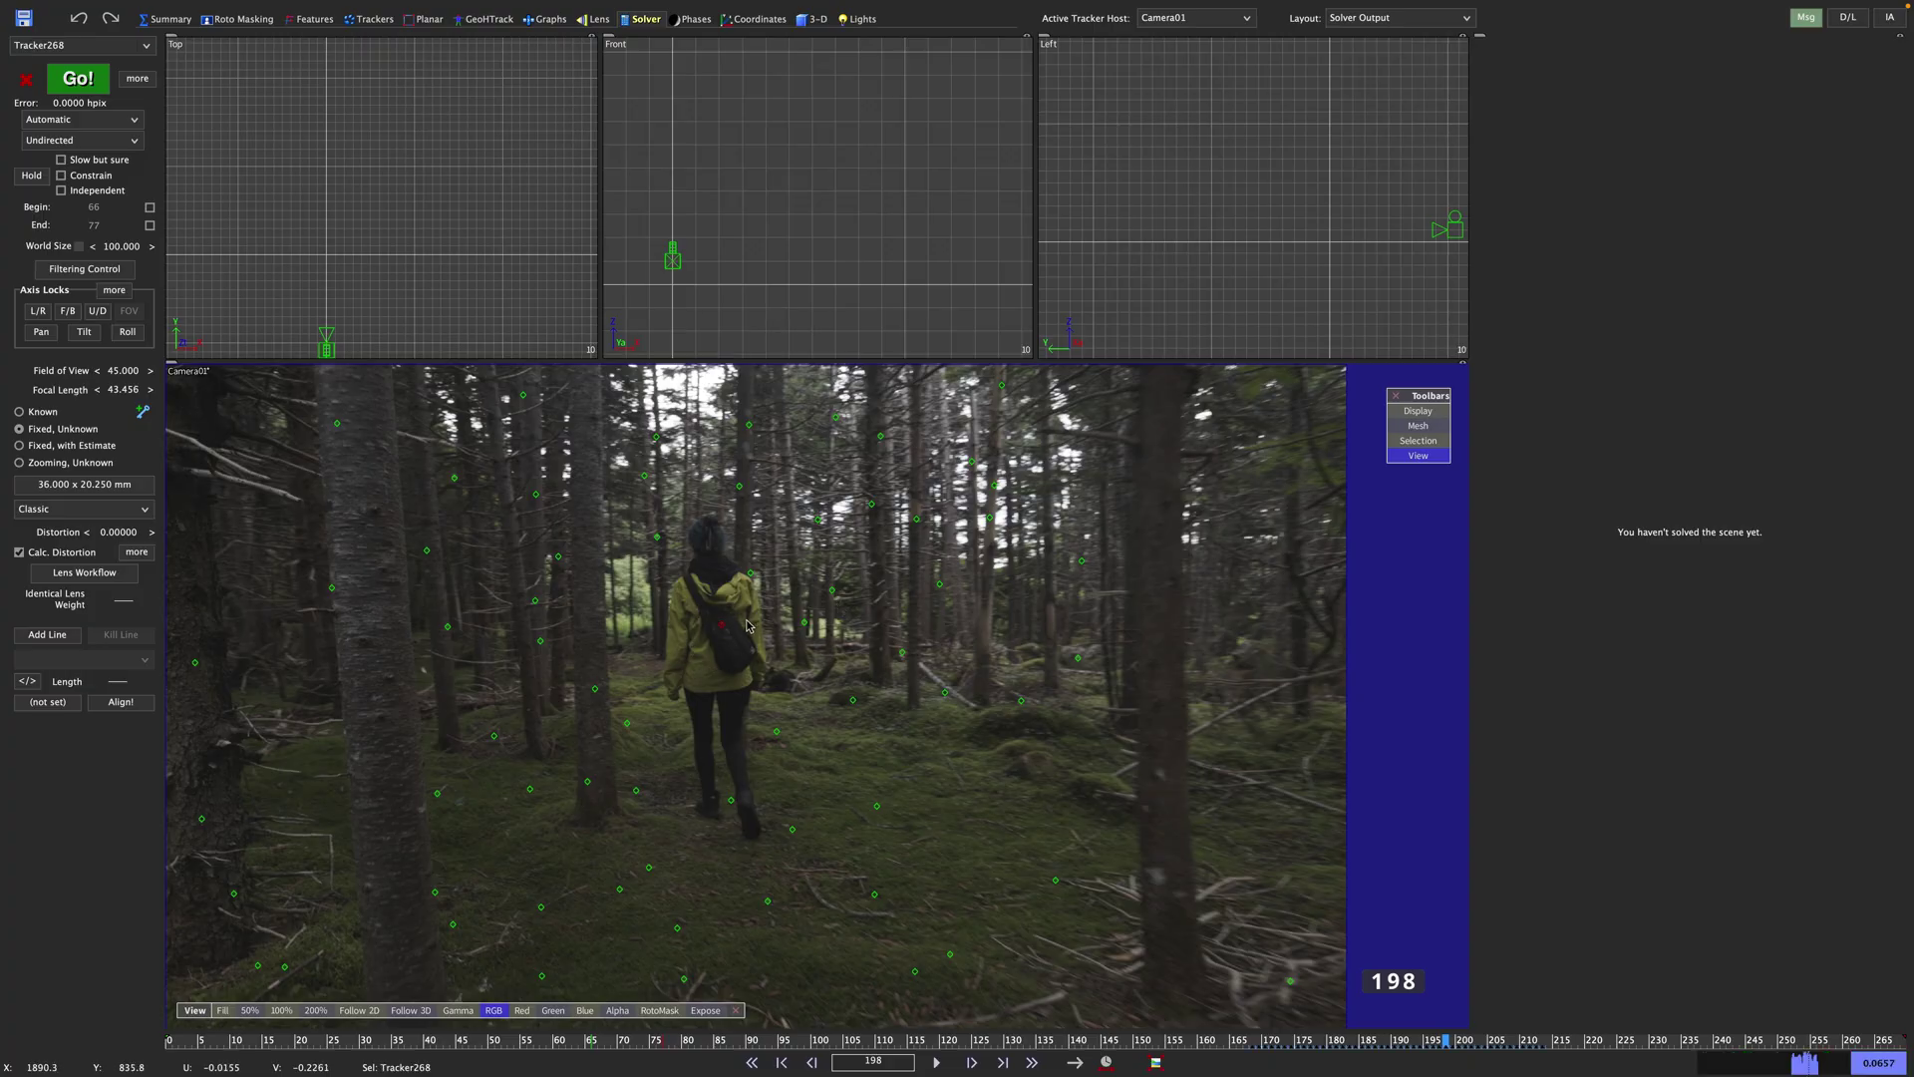
{"action": "left_click", "coordinate": [747, 626]}
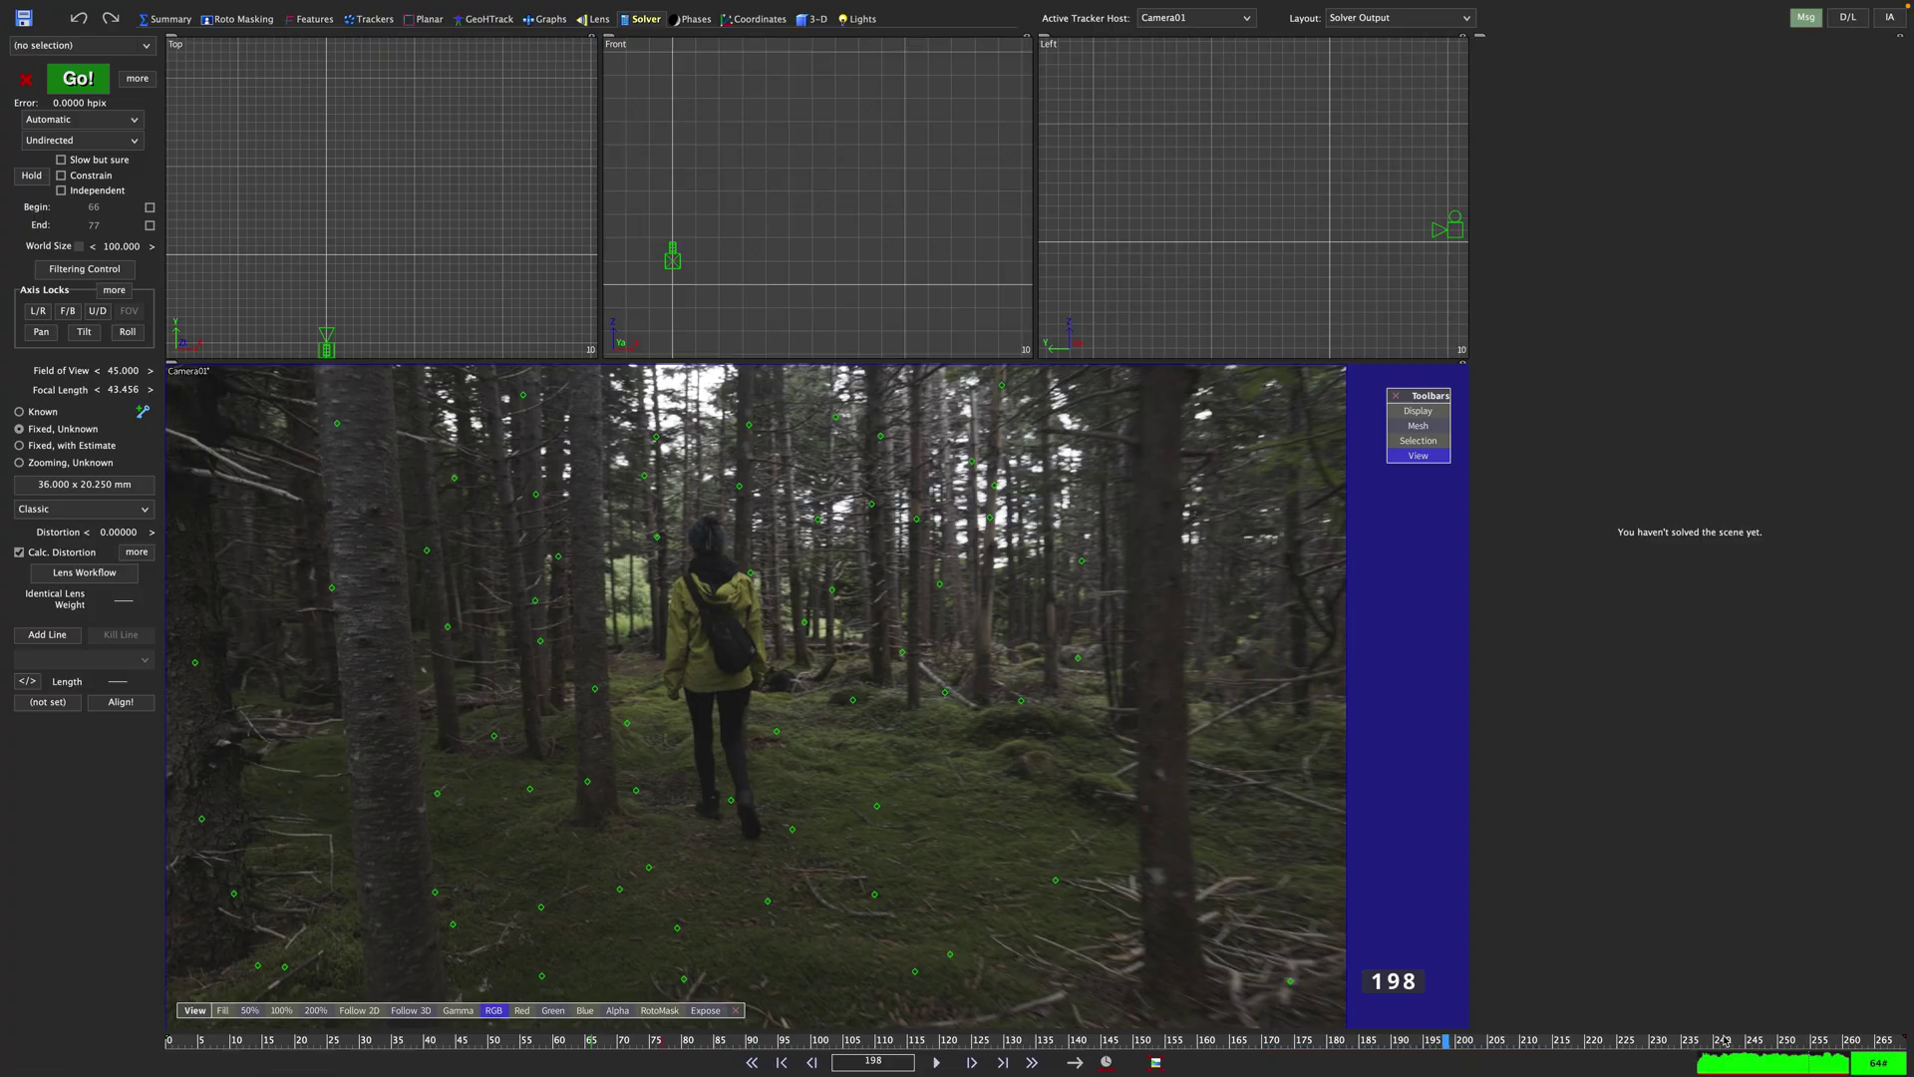
{"action": "left_click_drag", "start_coordinate": [1401, 1044], "coordinate": [1129, 1045]}
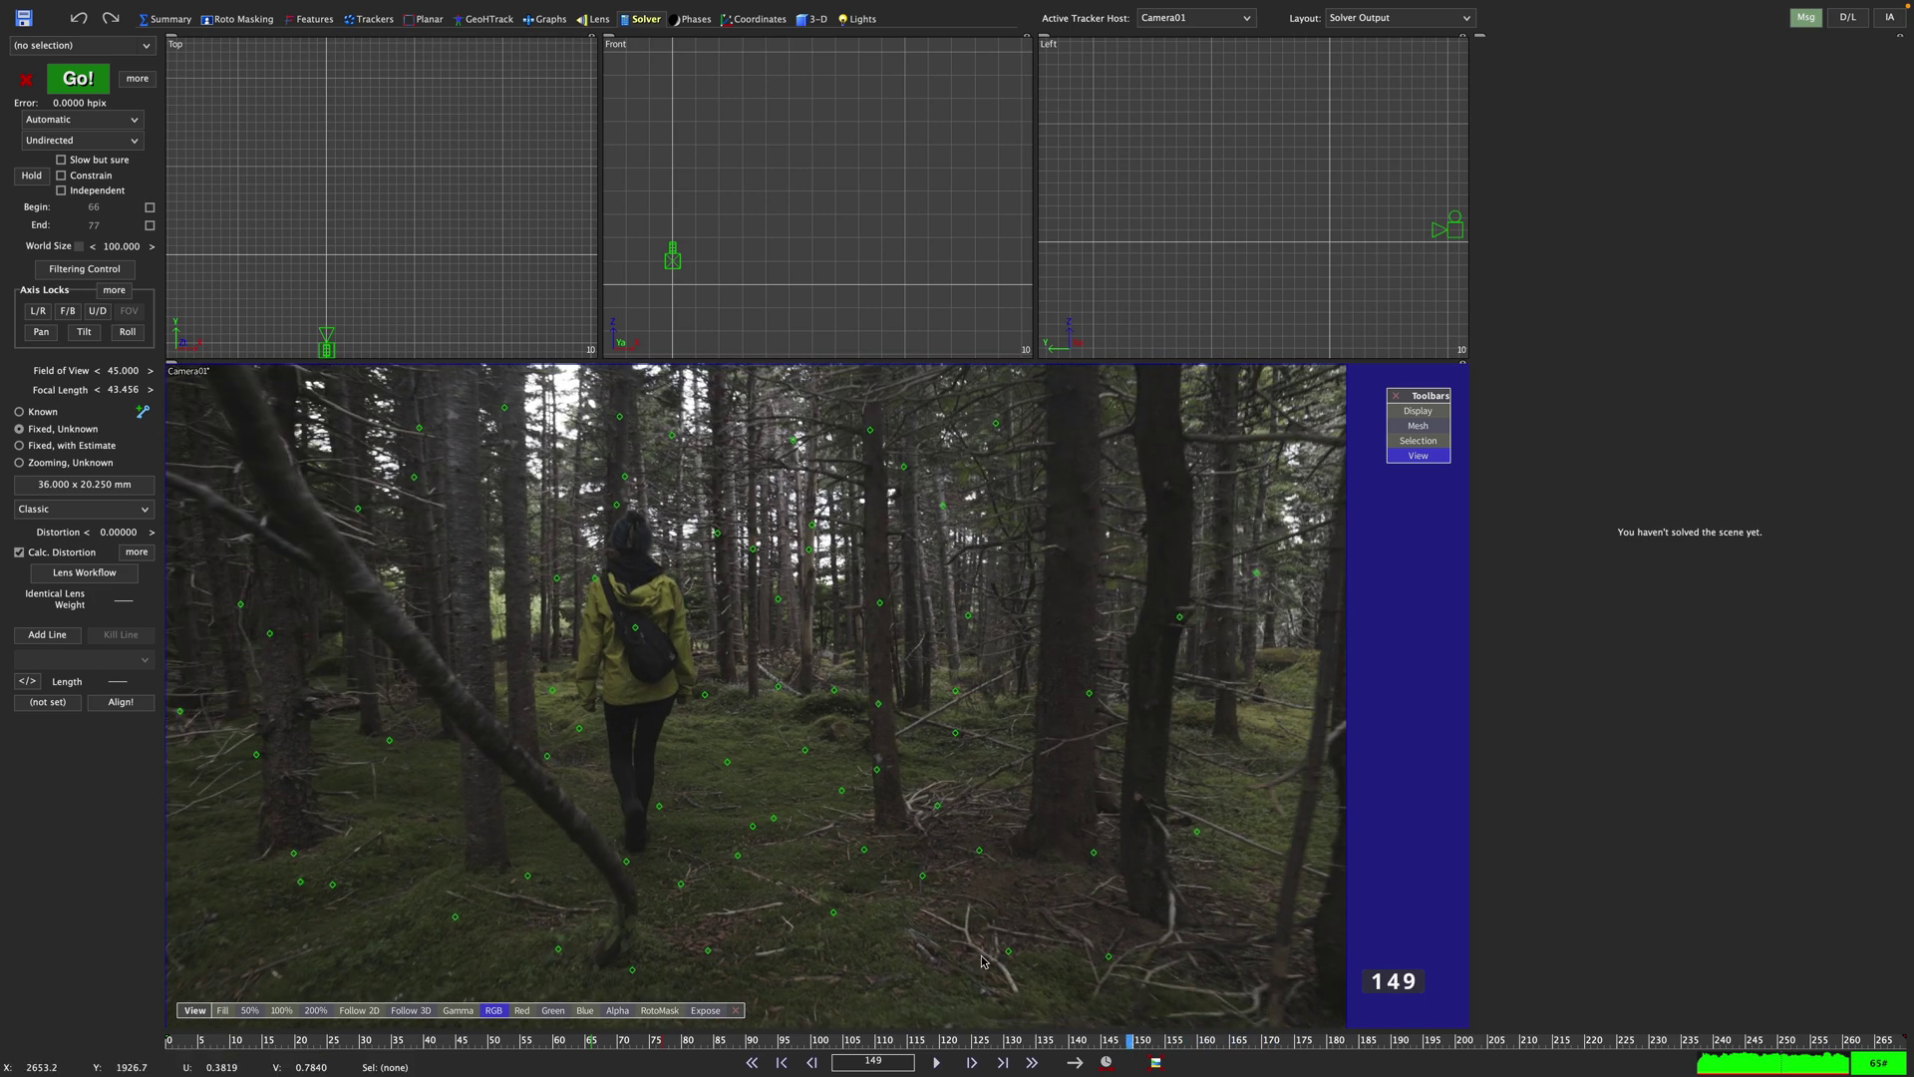
{"action": "left_click", "coordinate": [634, 625]}
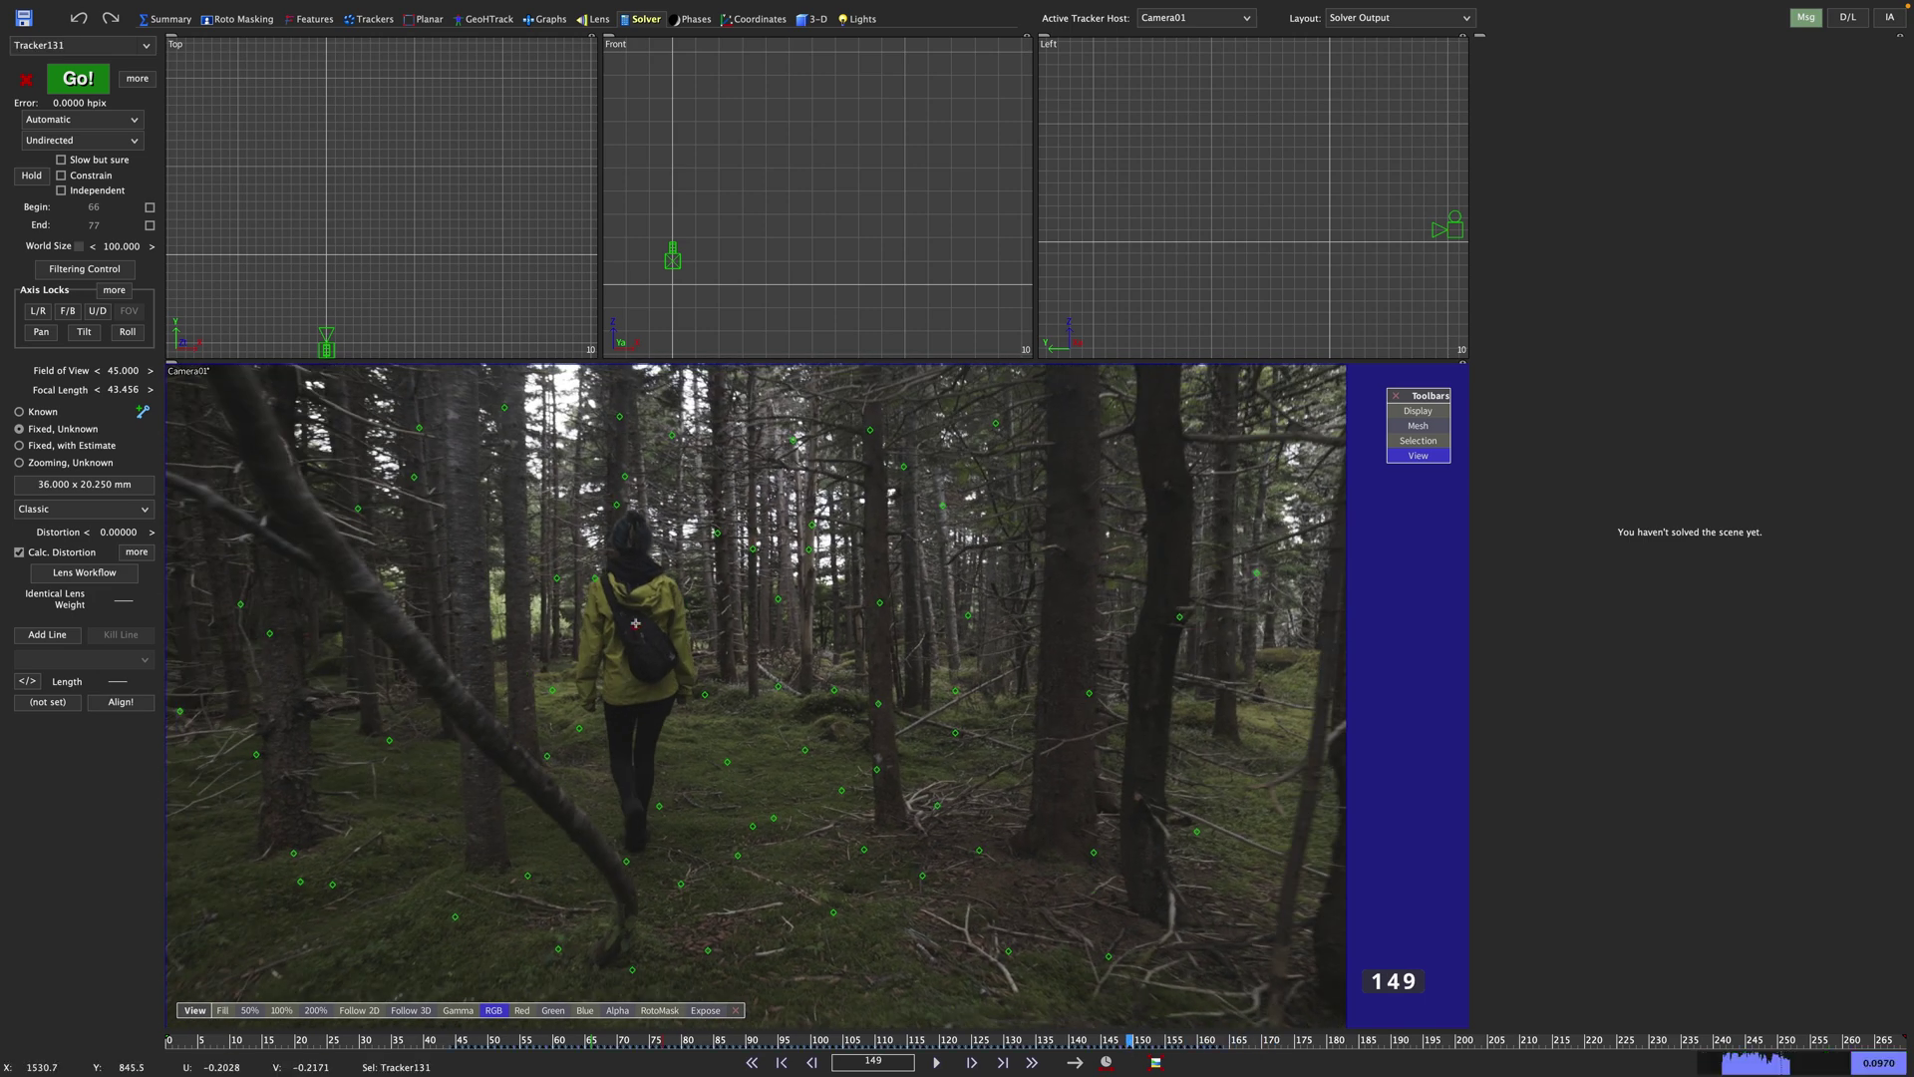
{"action": "key", "text": "Delete"}
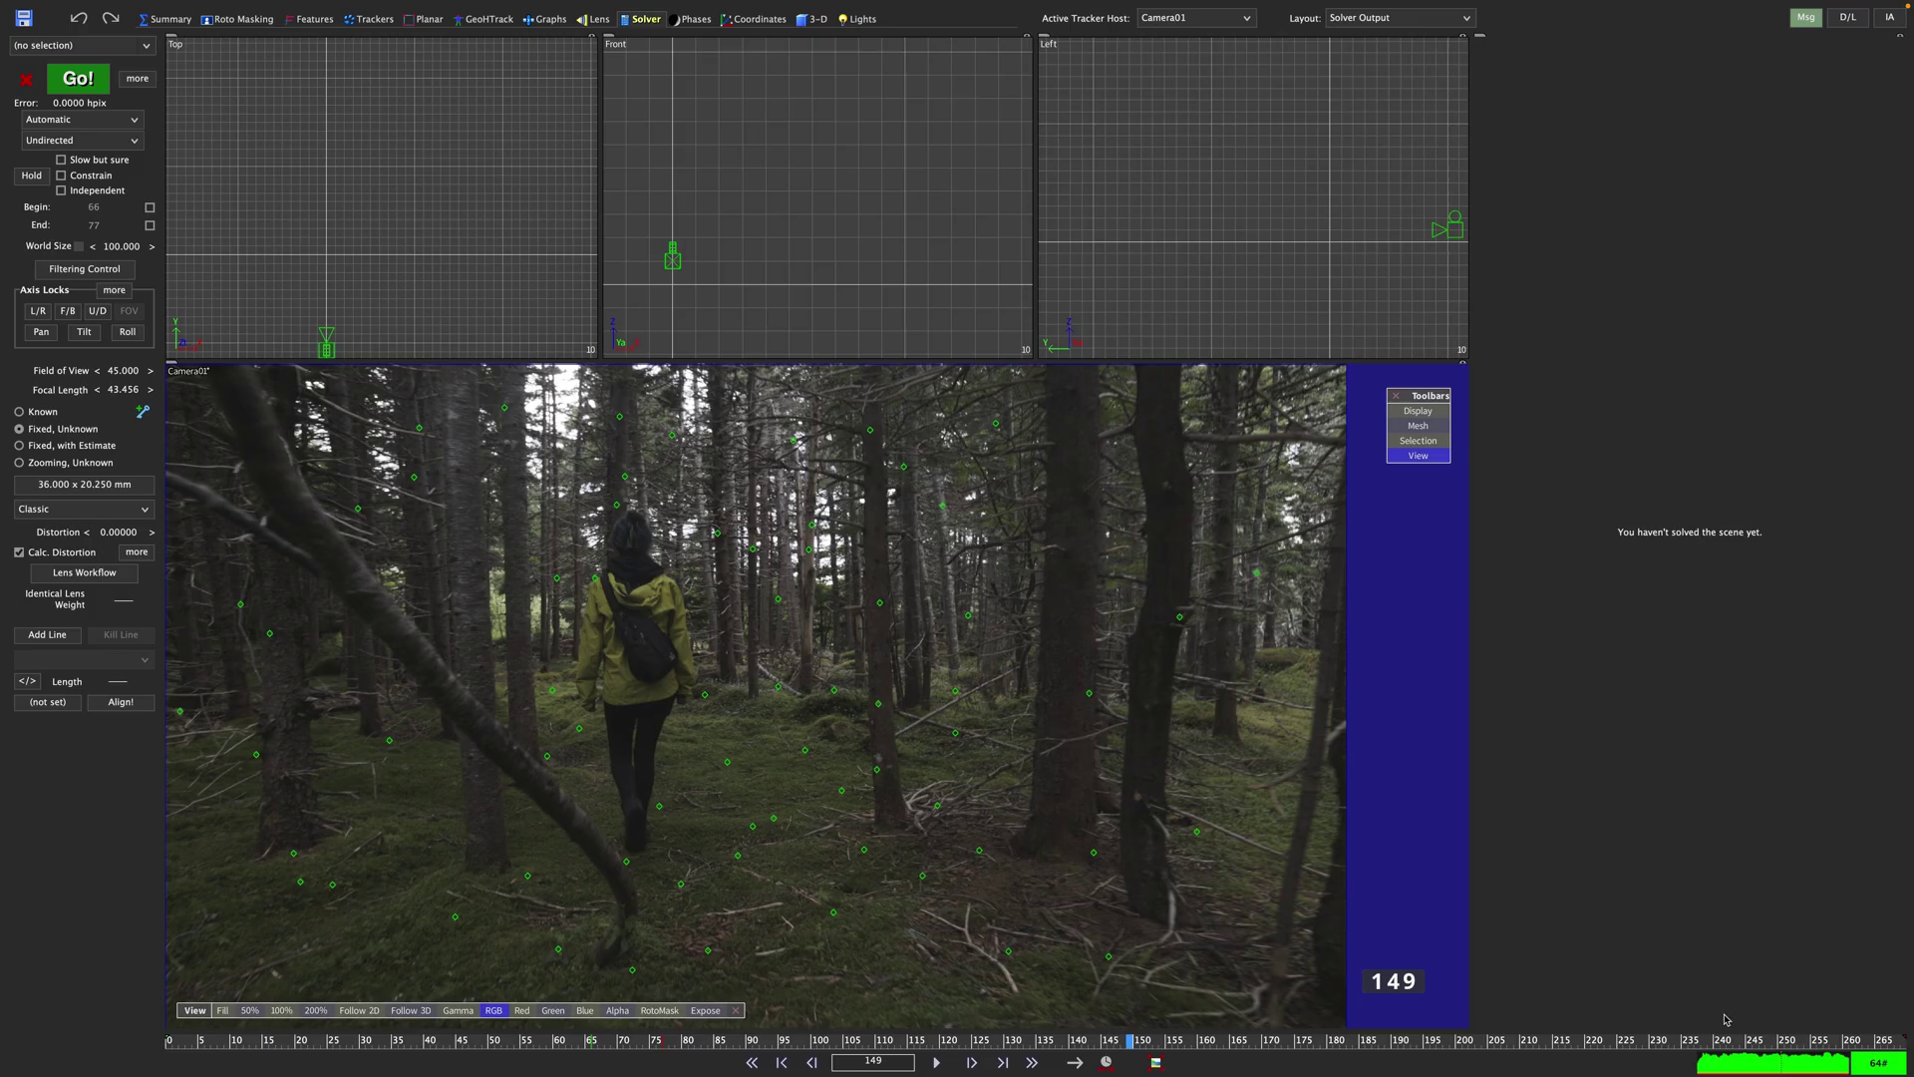
Step: Examine how the trackers near the hiker's legs behave around frames 58 to 83
{"action": "left_click_drag", "start_coordinate": [1062, 1044], "coordinate": [586, 1052]}
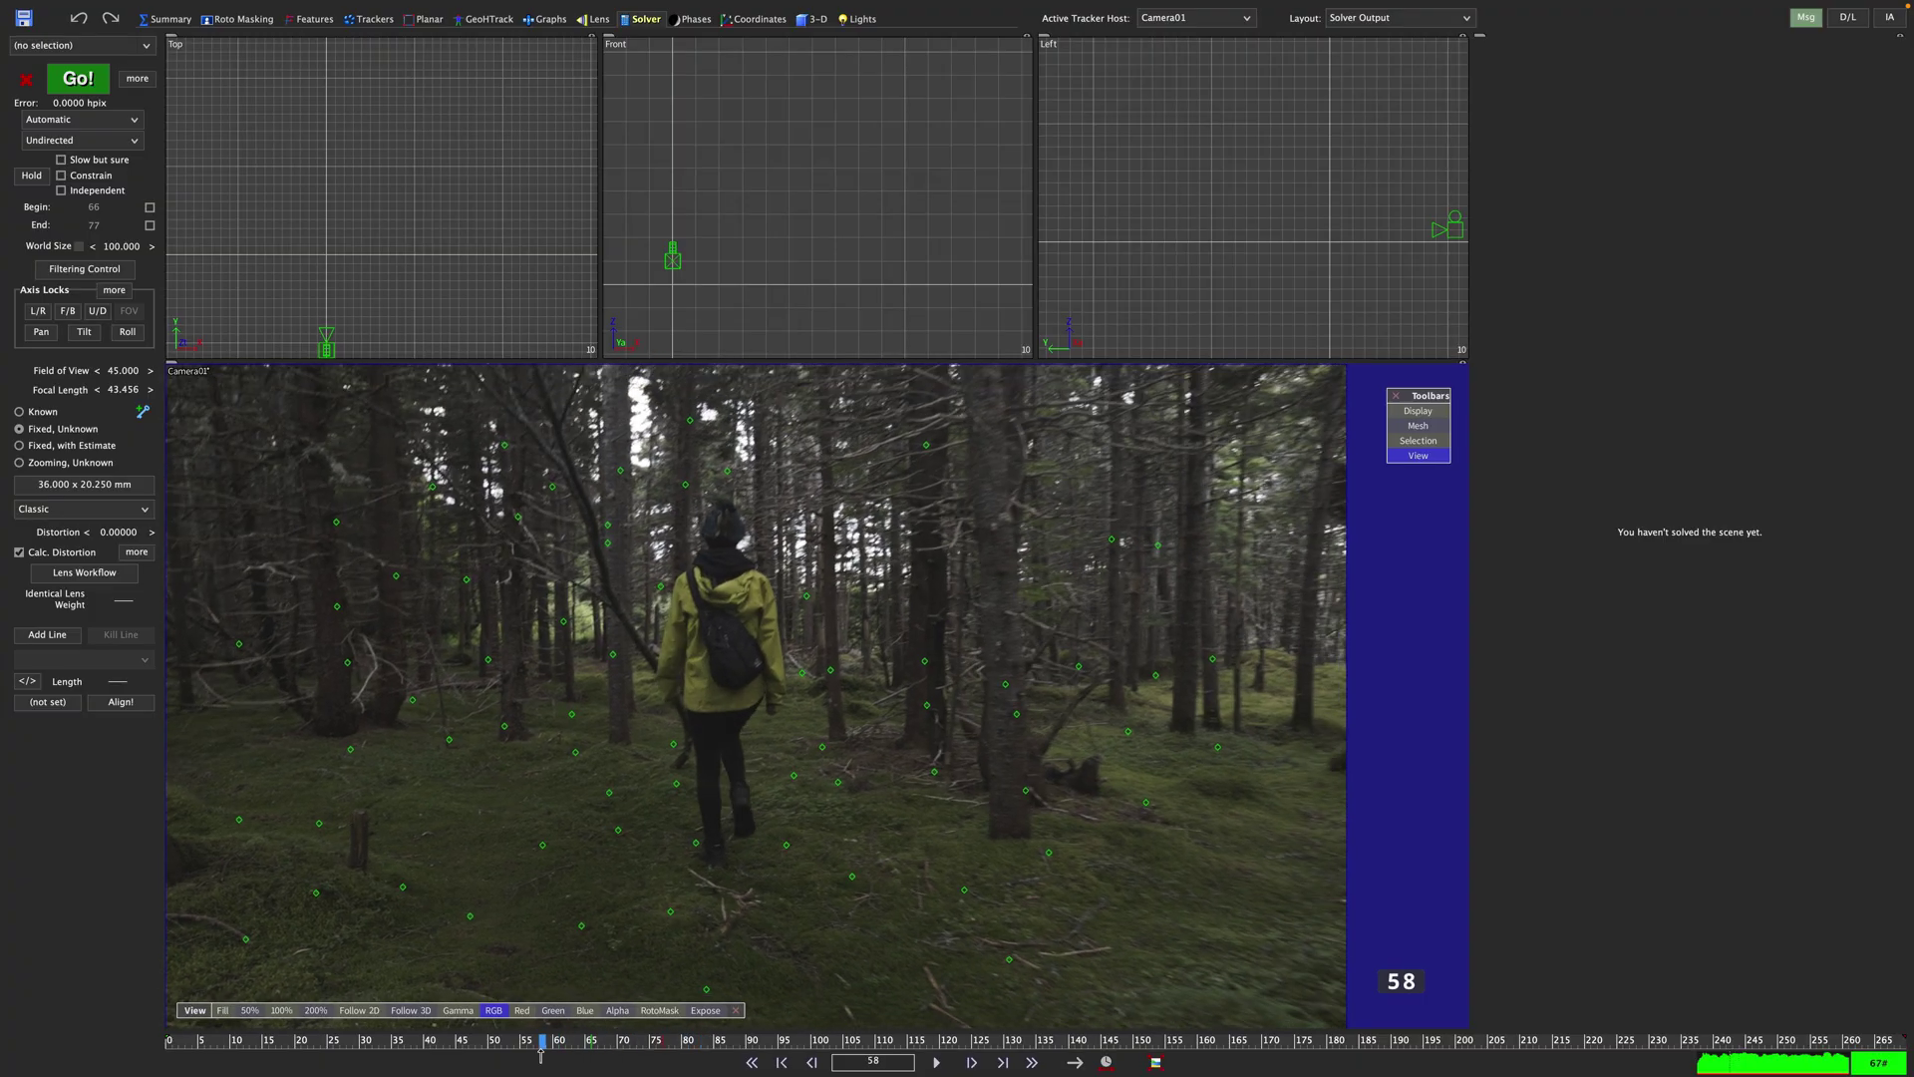
{"action": "scroll", "coordinate": [832, 933], "scroll_direction": "up", "scroll_amount": 5}
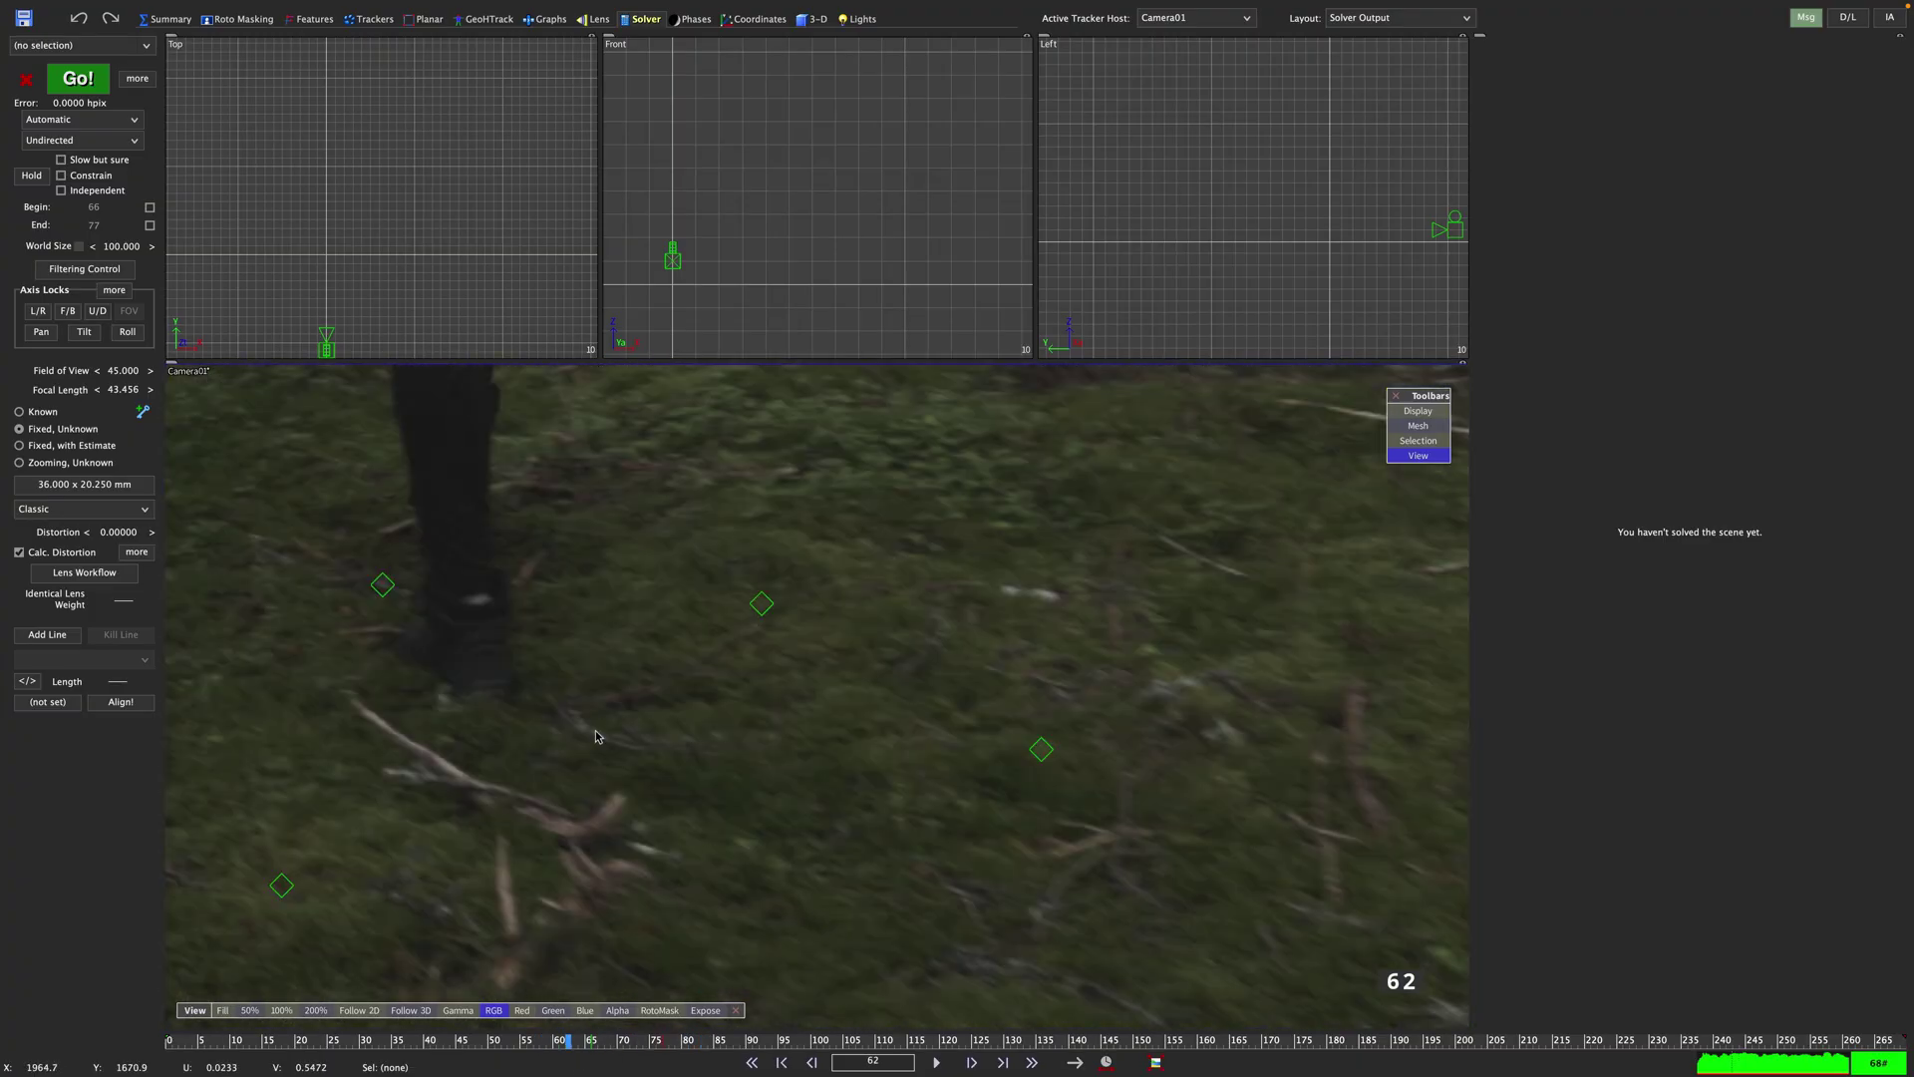
{"action": "middle_click_drag", "start_coordinate": [596, 736], "coordinate": [832, 946]}
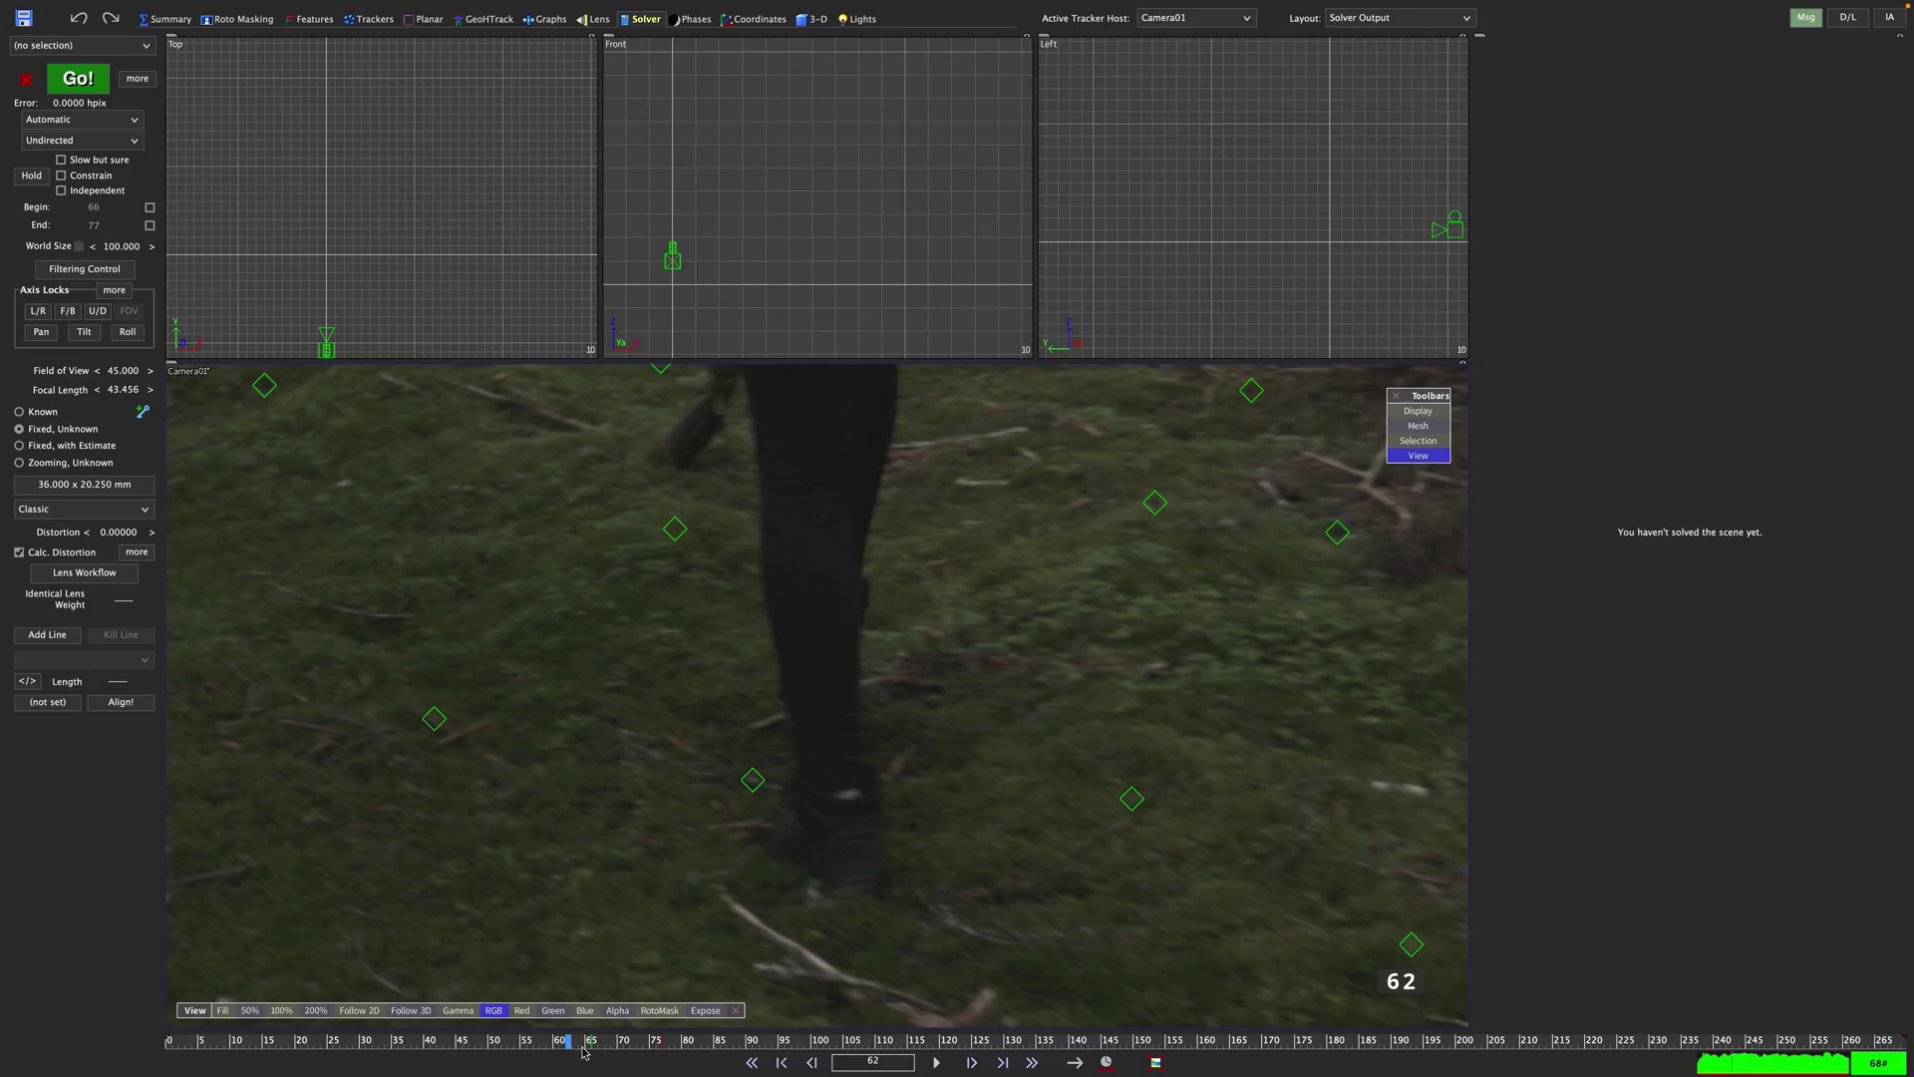
{"action": "left_click_drag", "start_coordinate": [585, 1052], "coordinate": [703, 1037]}
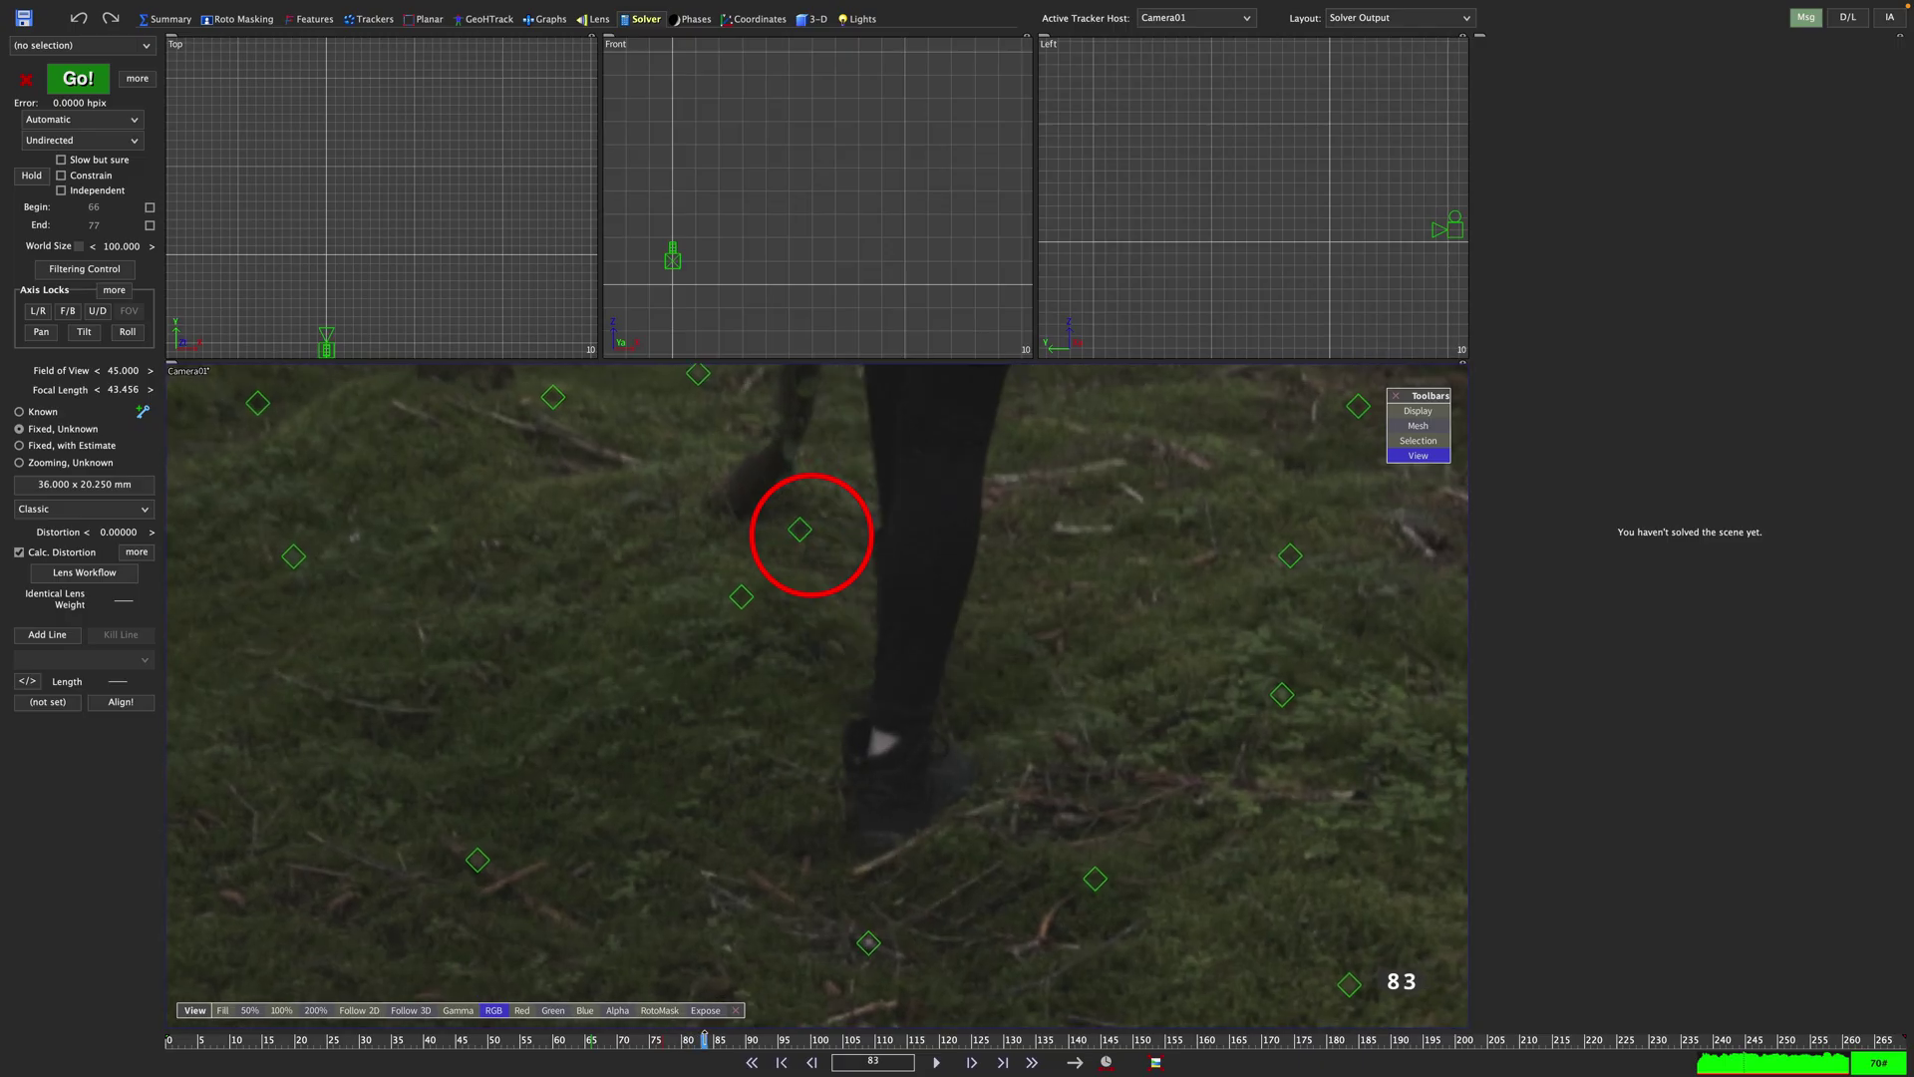
{"action": "key", "text": "s"}
{"action": "key", "text": "s"}
{"action": "key", "text": "s"}
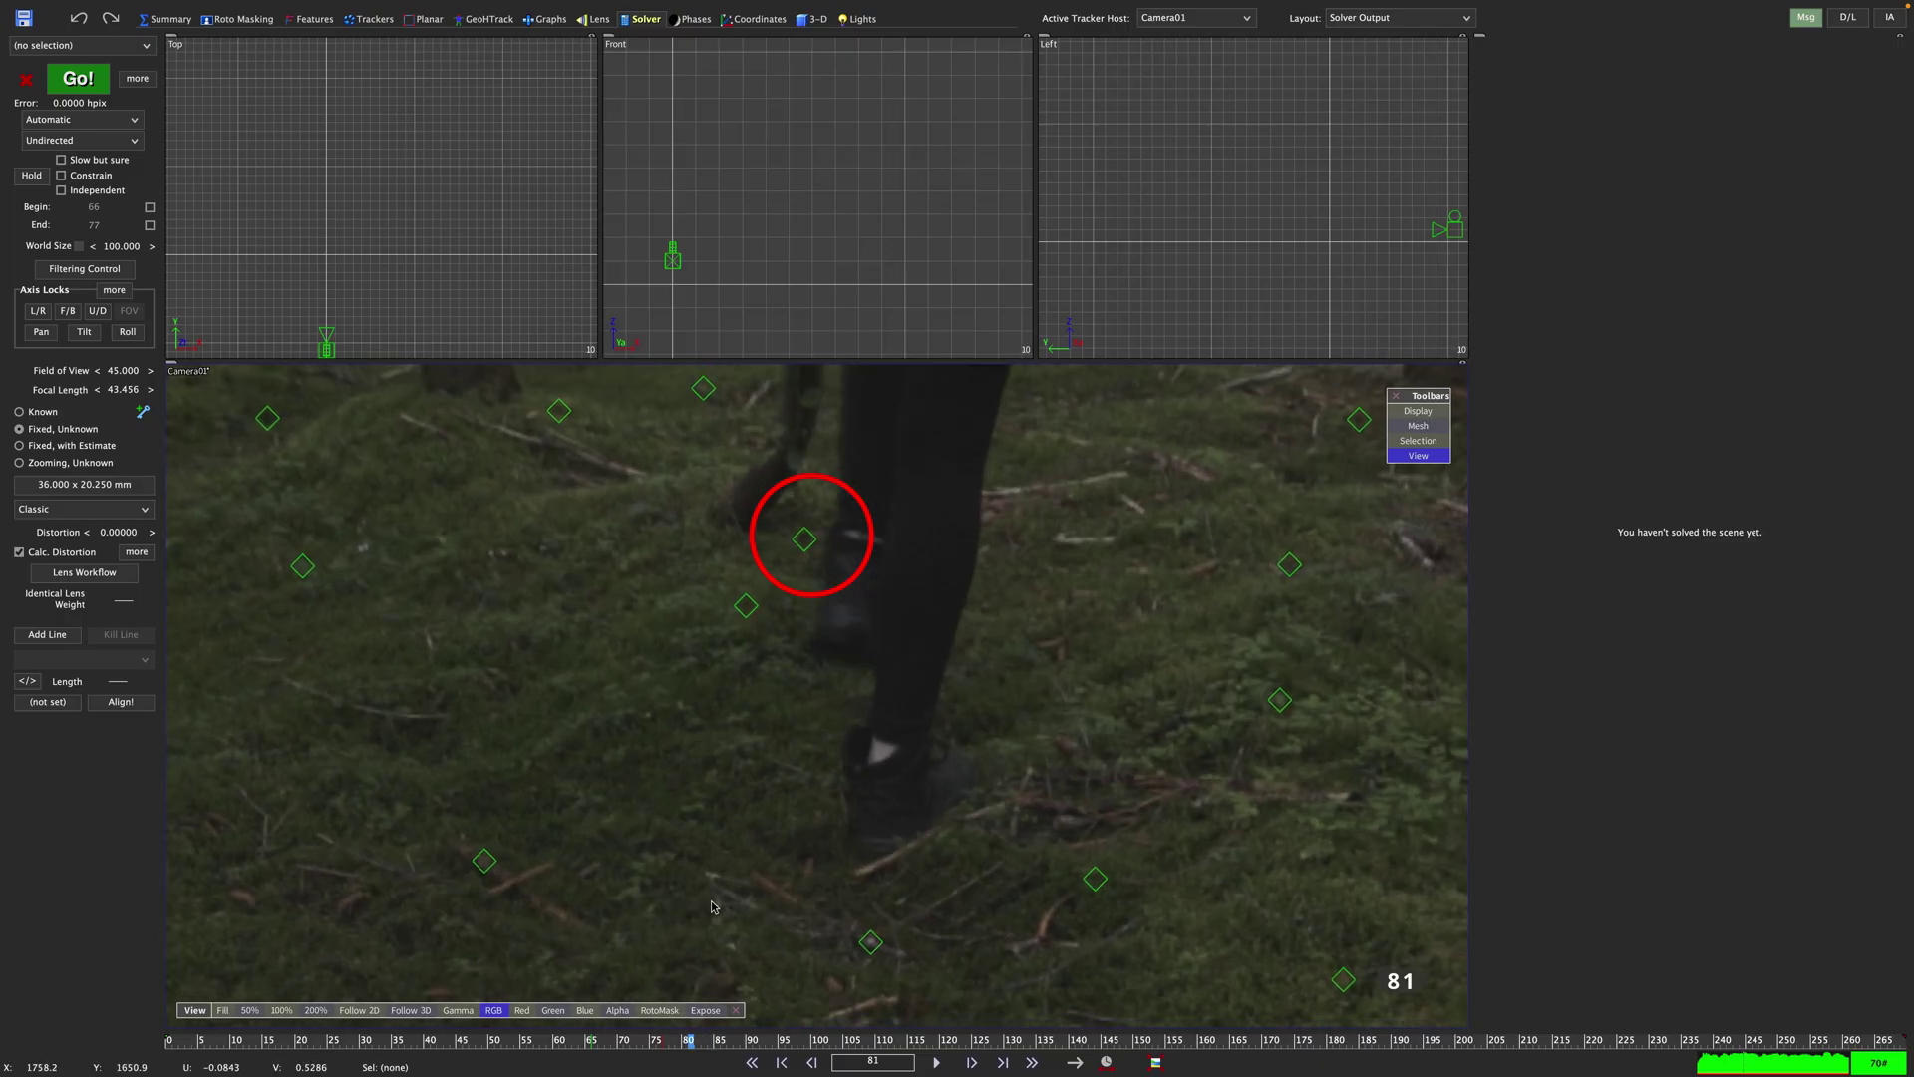
{"action": "key", "text": "Right"}
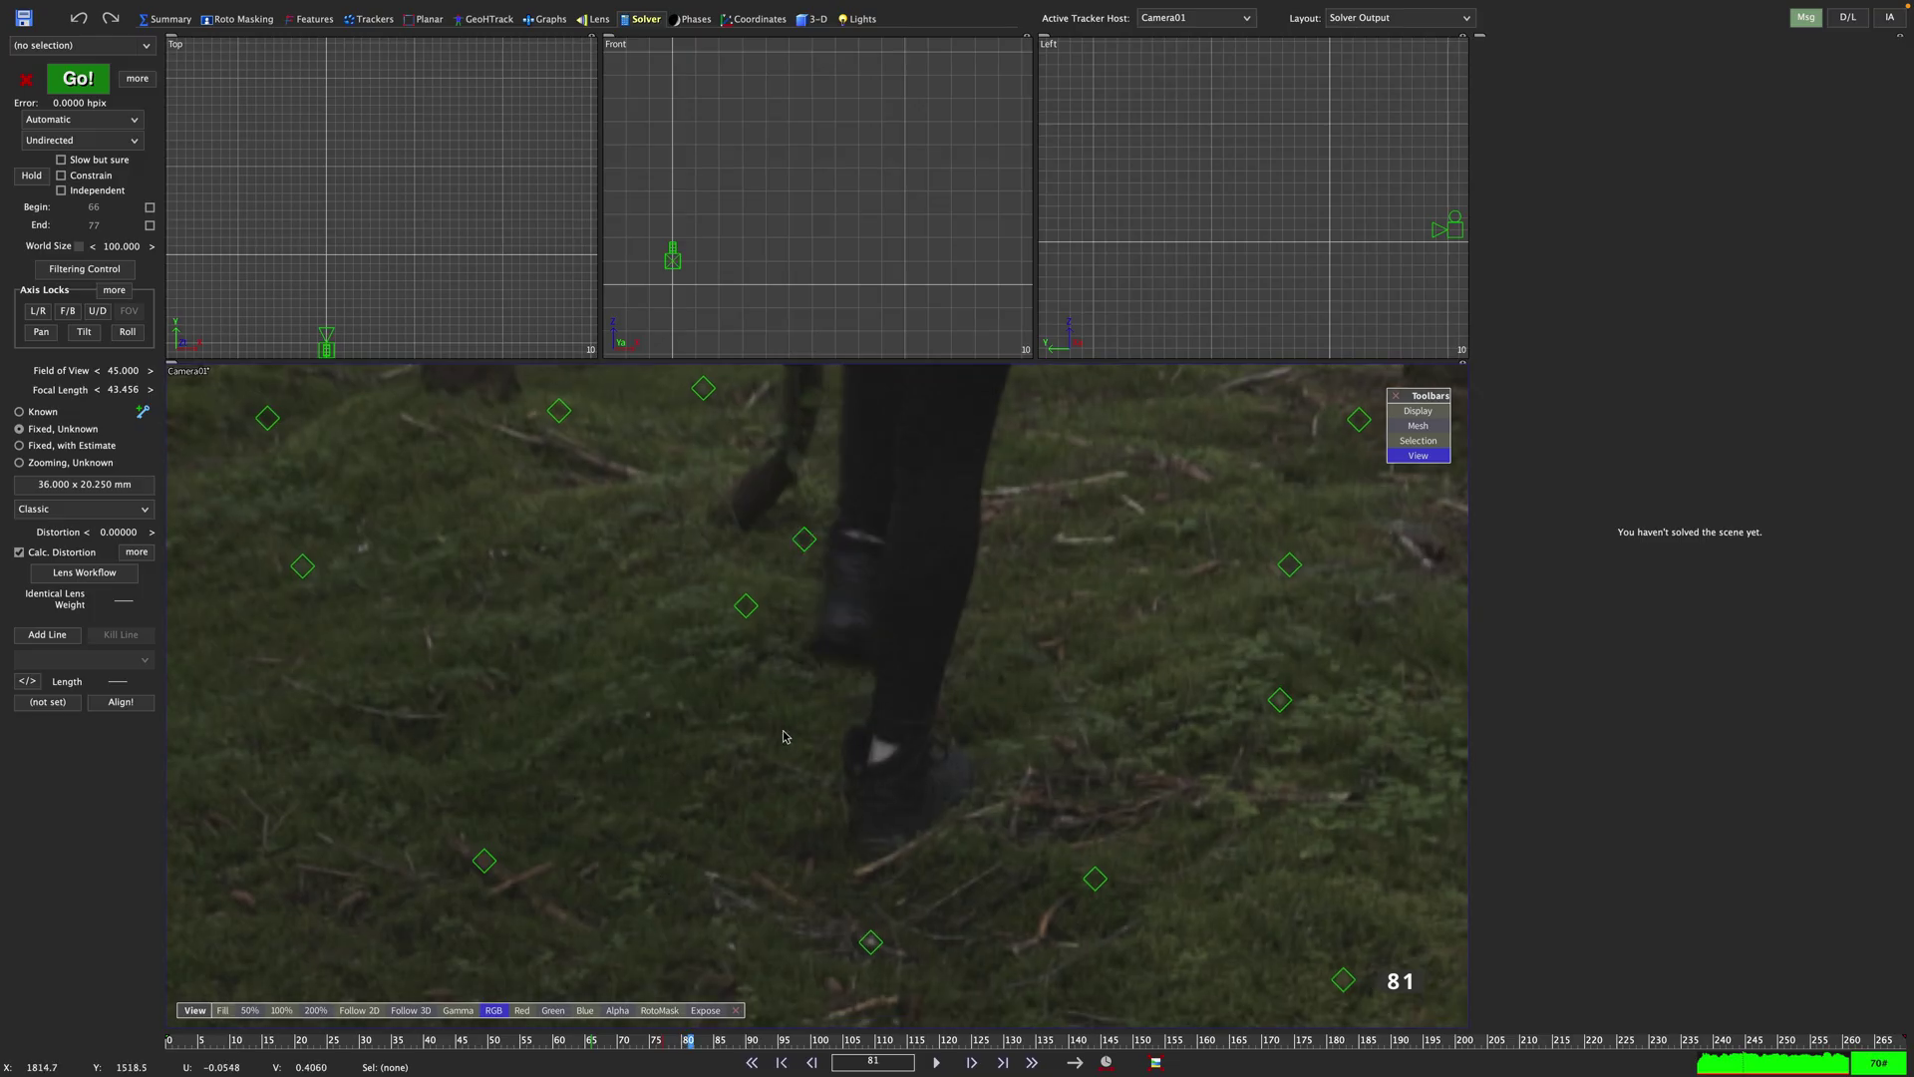
{"action": "key", "text": "Left"}
{"action": "key", "text": "Right"}
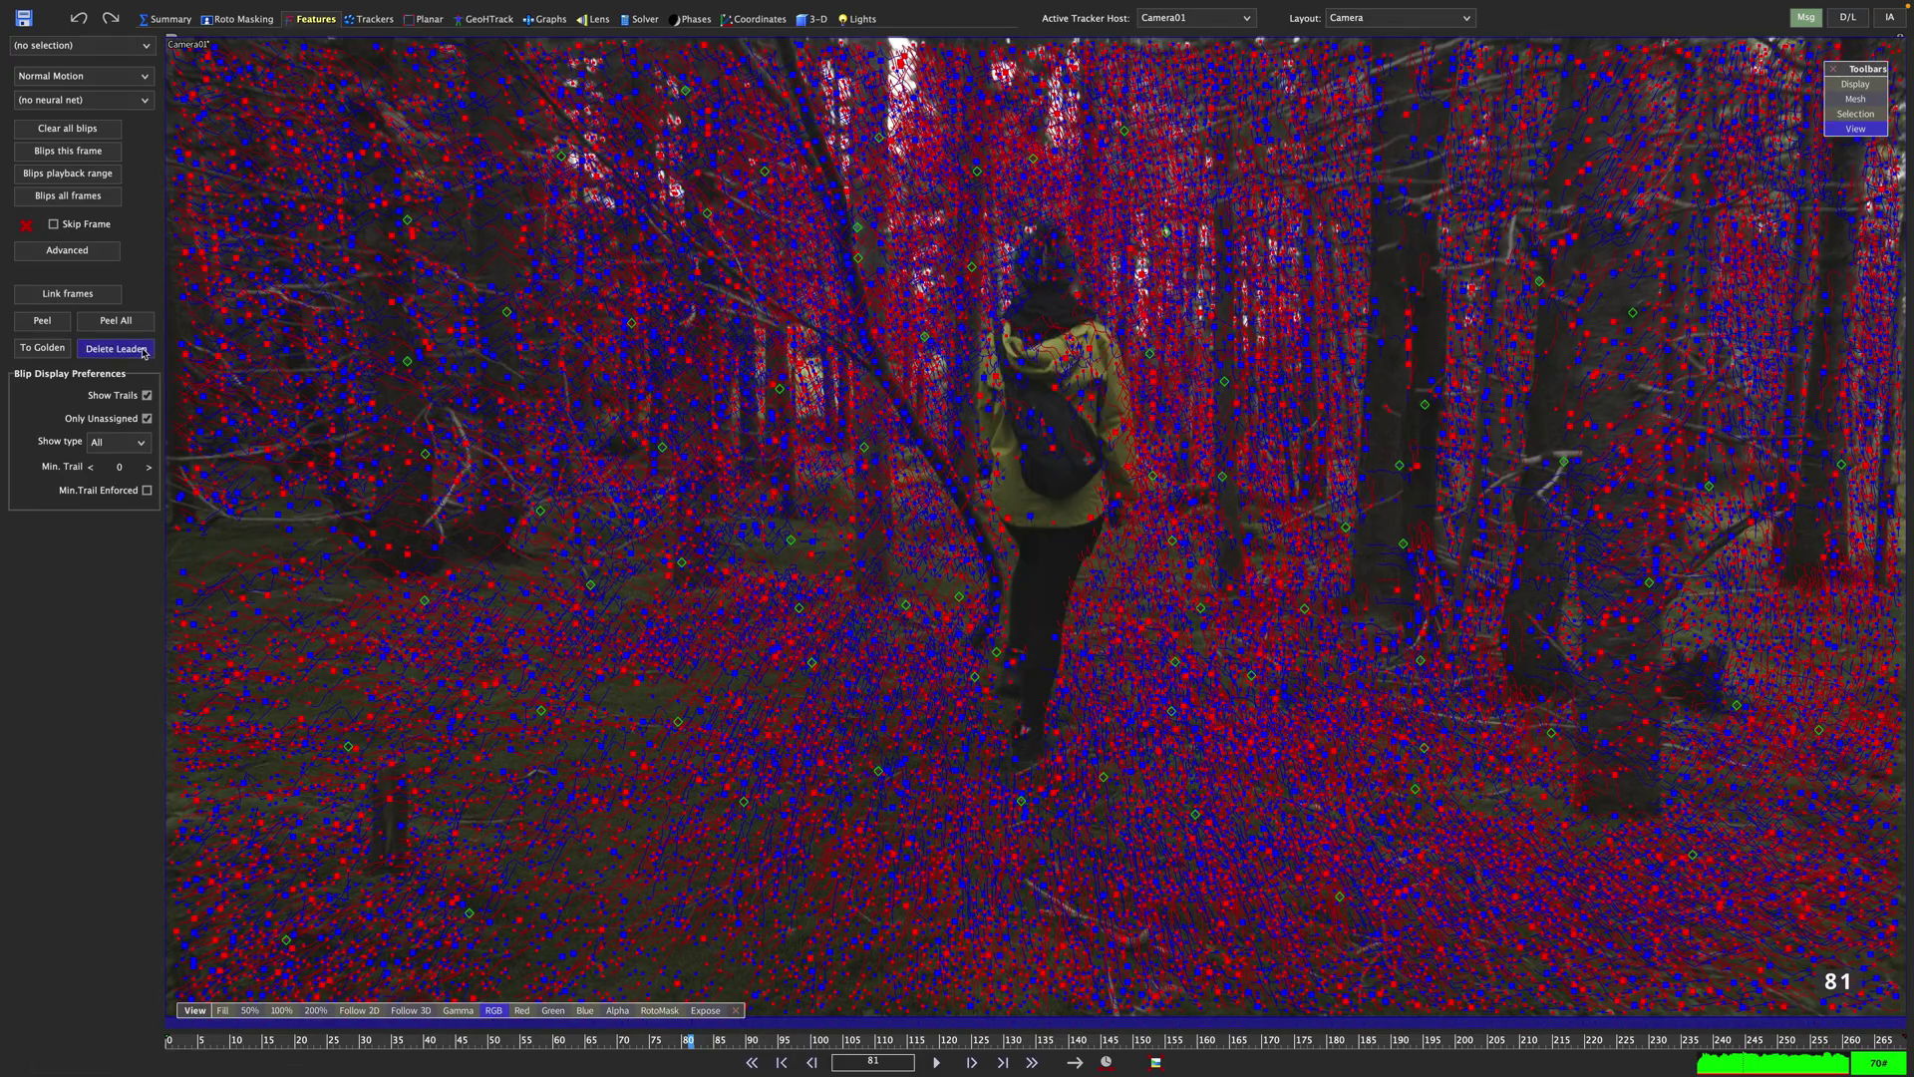
Step: Delete all peeled trackers using Delete Leaders and clear all blips from the shot
{"action": "left_click", "coordinate": [144, 351]}
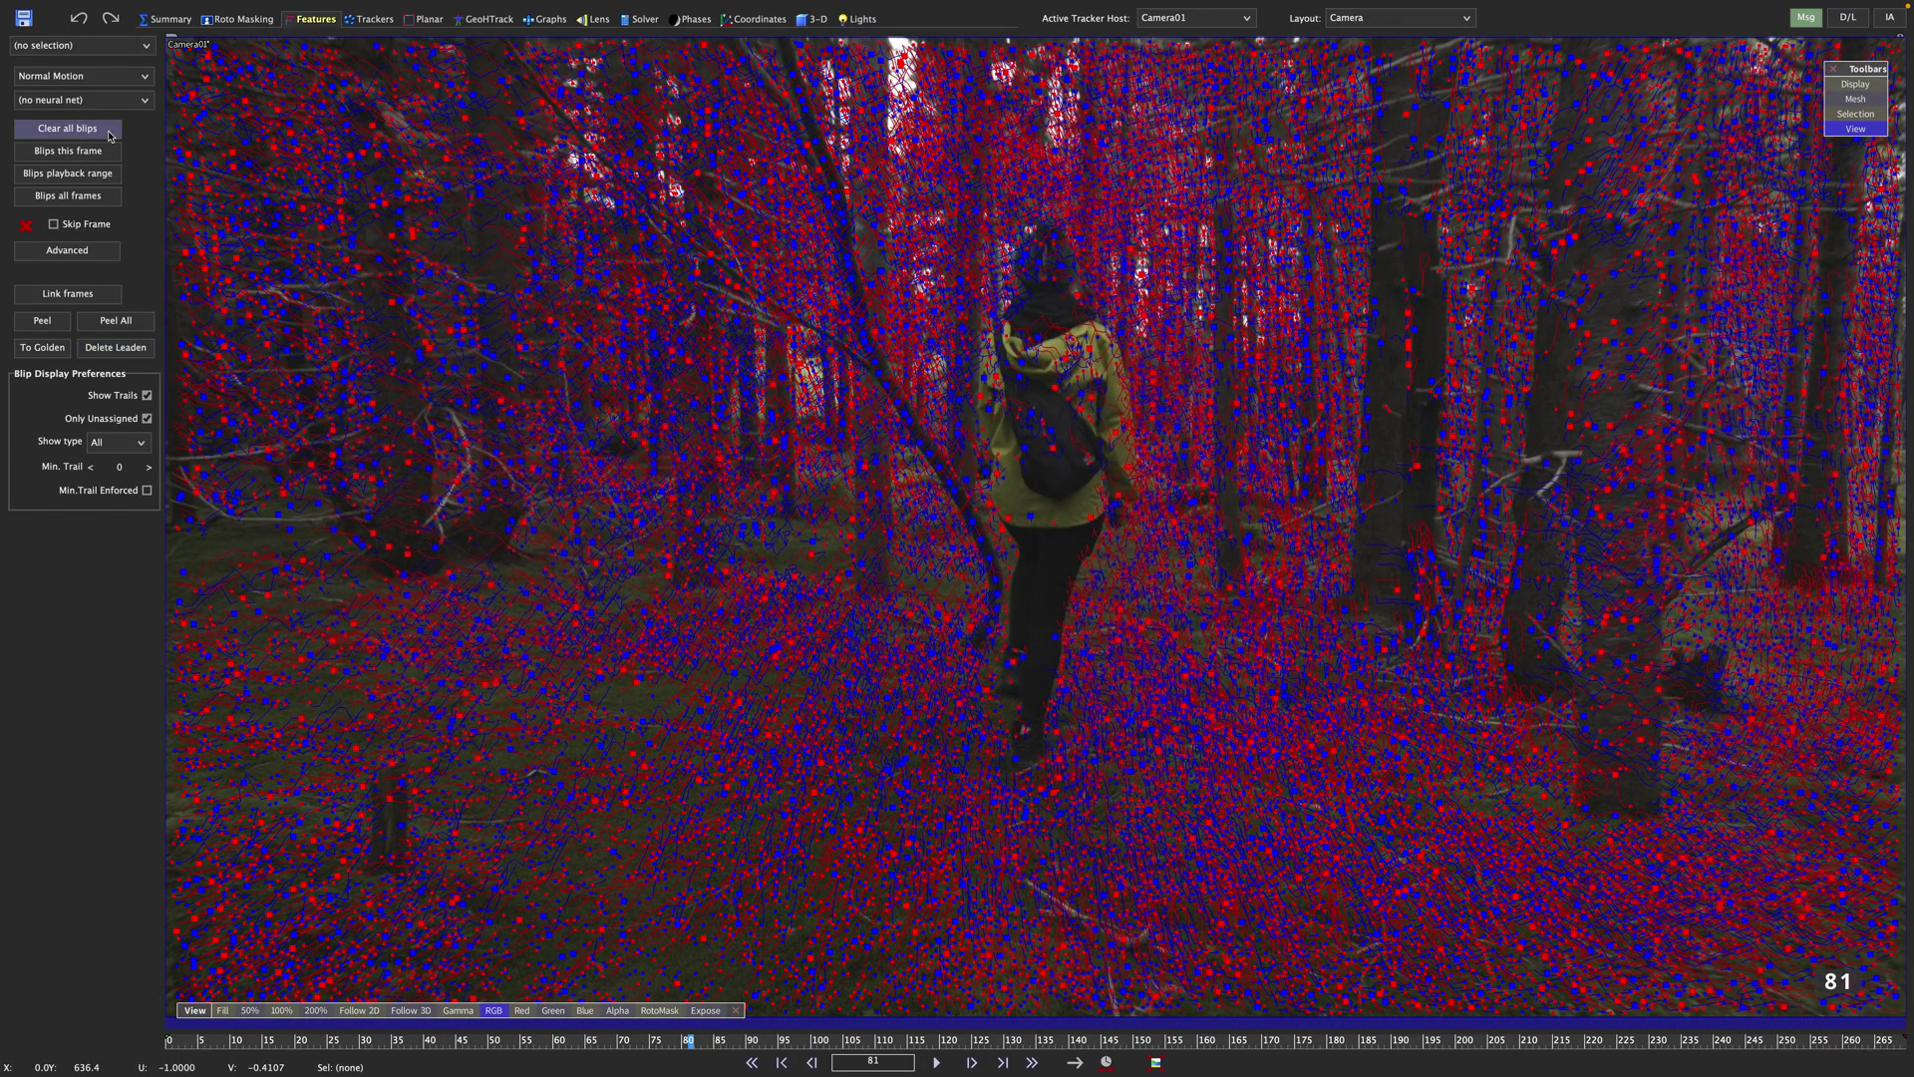
{"action": "left_click", "coordinate": [67, 128]}
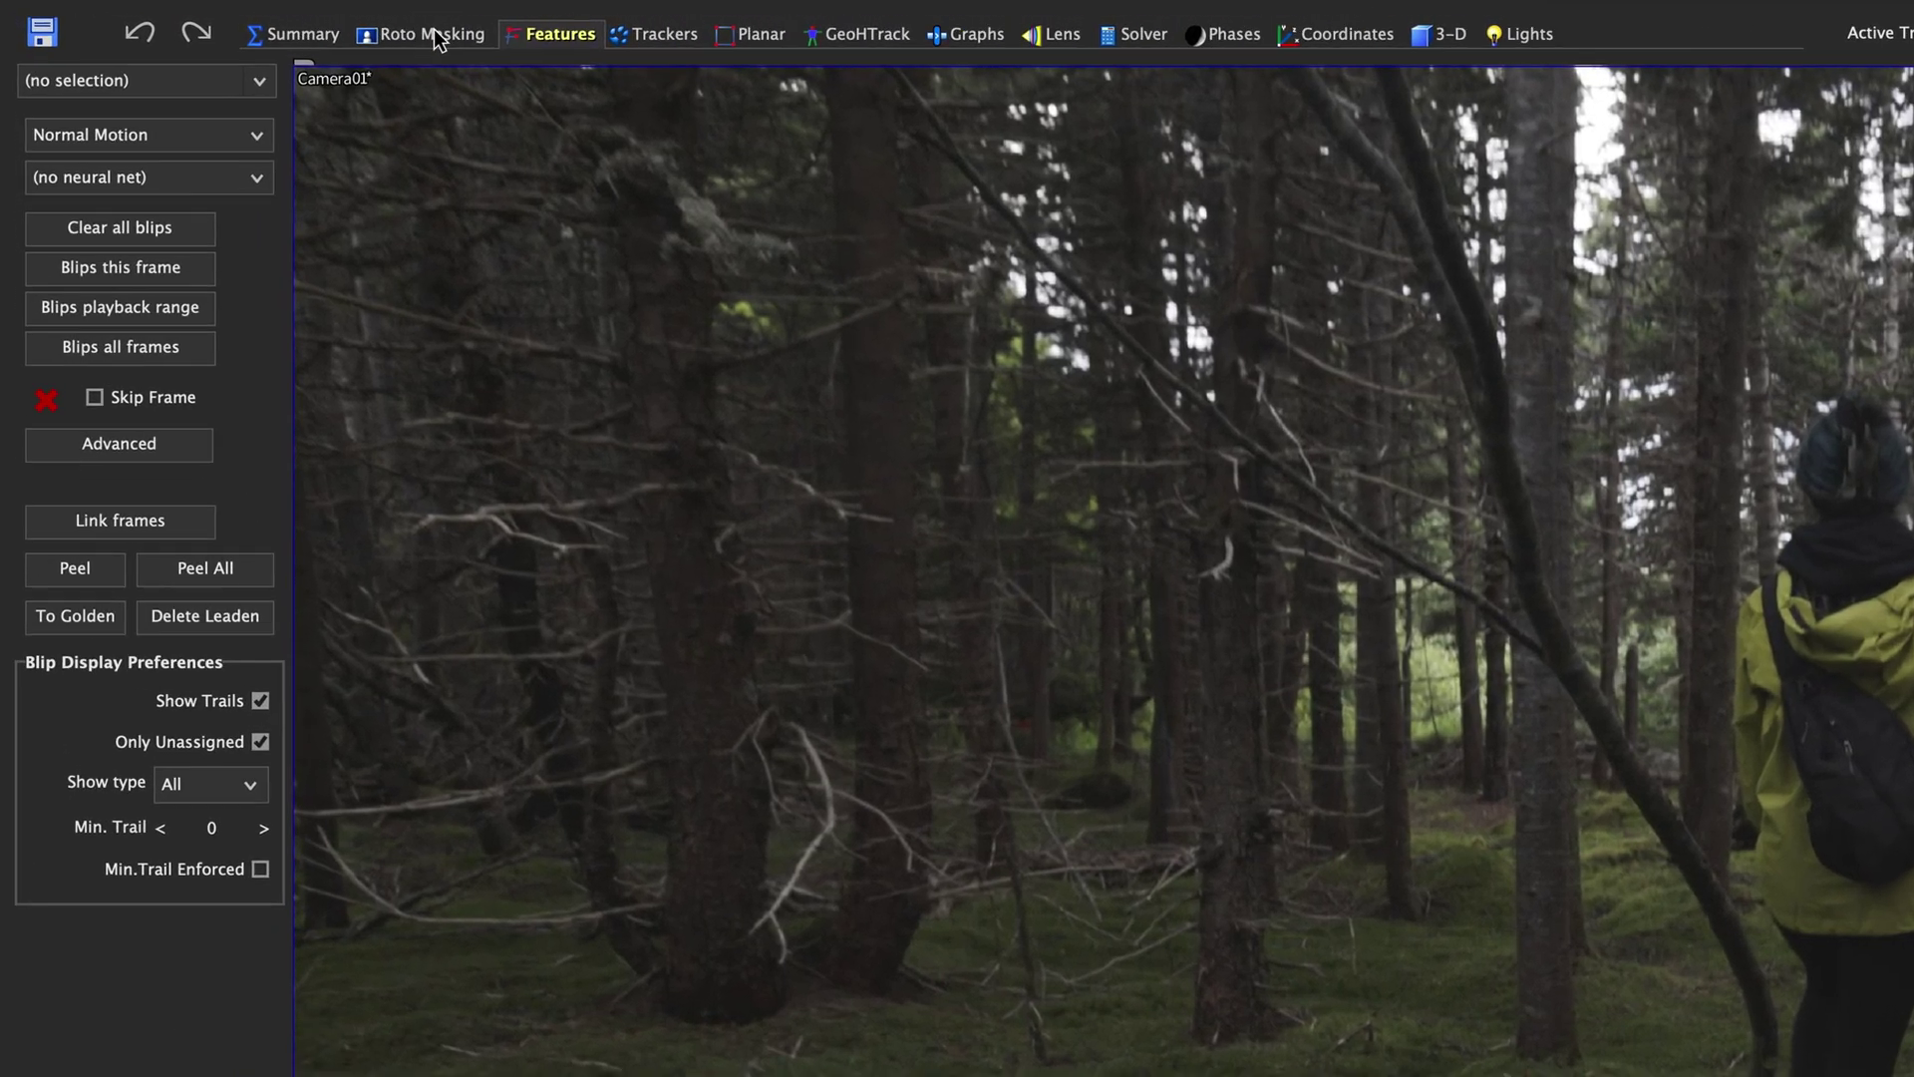
Step: Draw a closed garbage roto spline loosely around the whole hiker at frame 81, with its centre on the backpack
{"action": "left_click", "coordinate": [244, 18]}
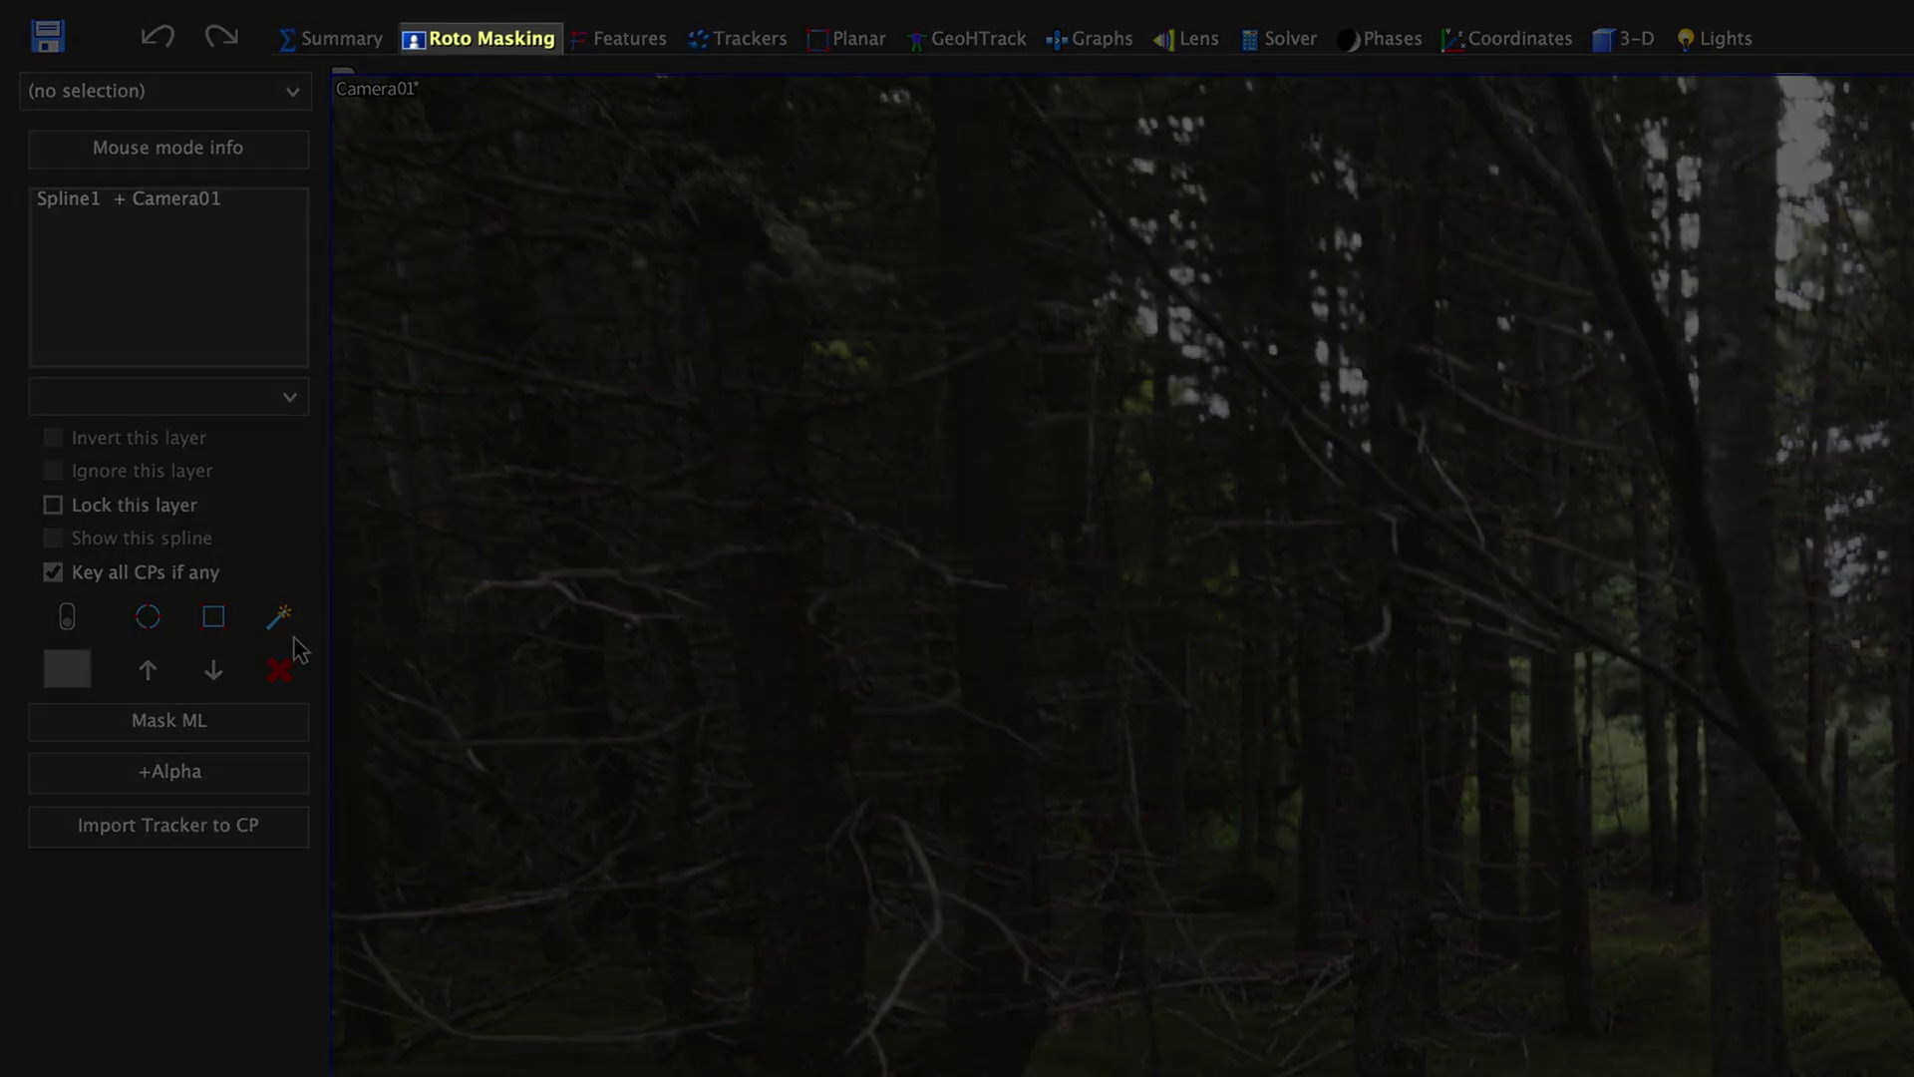
{"action": "left_click", "coordinate": [278, 628]}
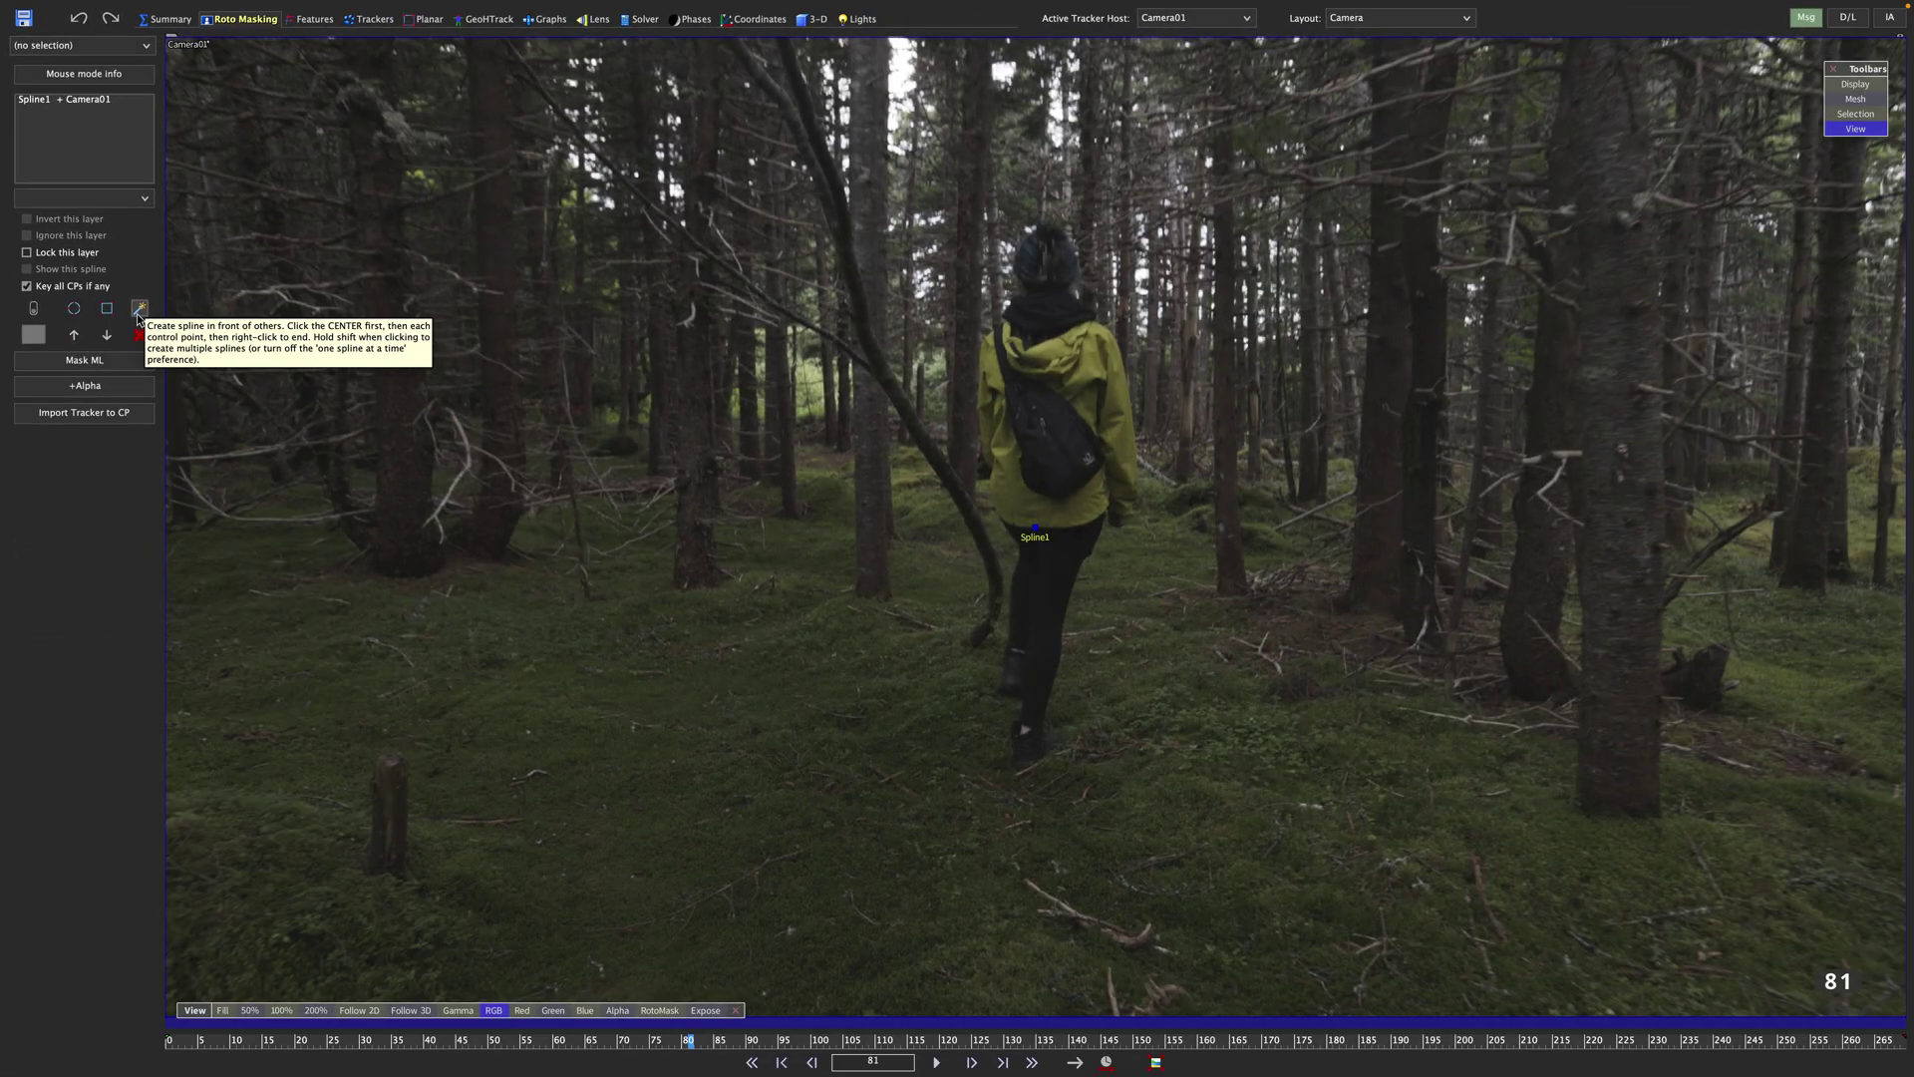
{"action": "left_click", "coordinate": [139, 315]}
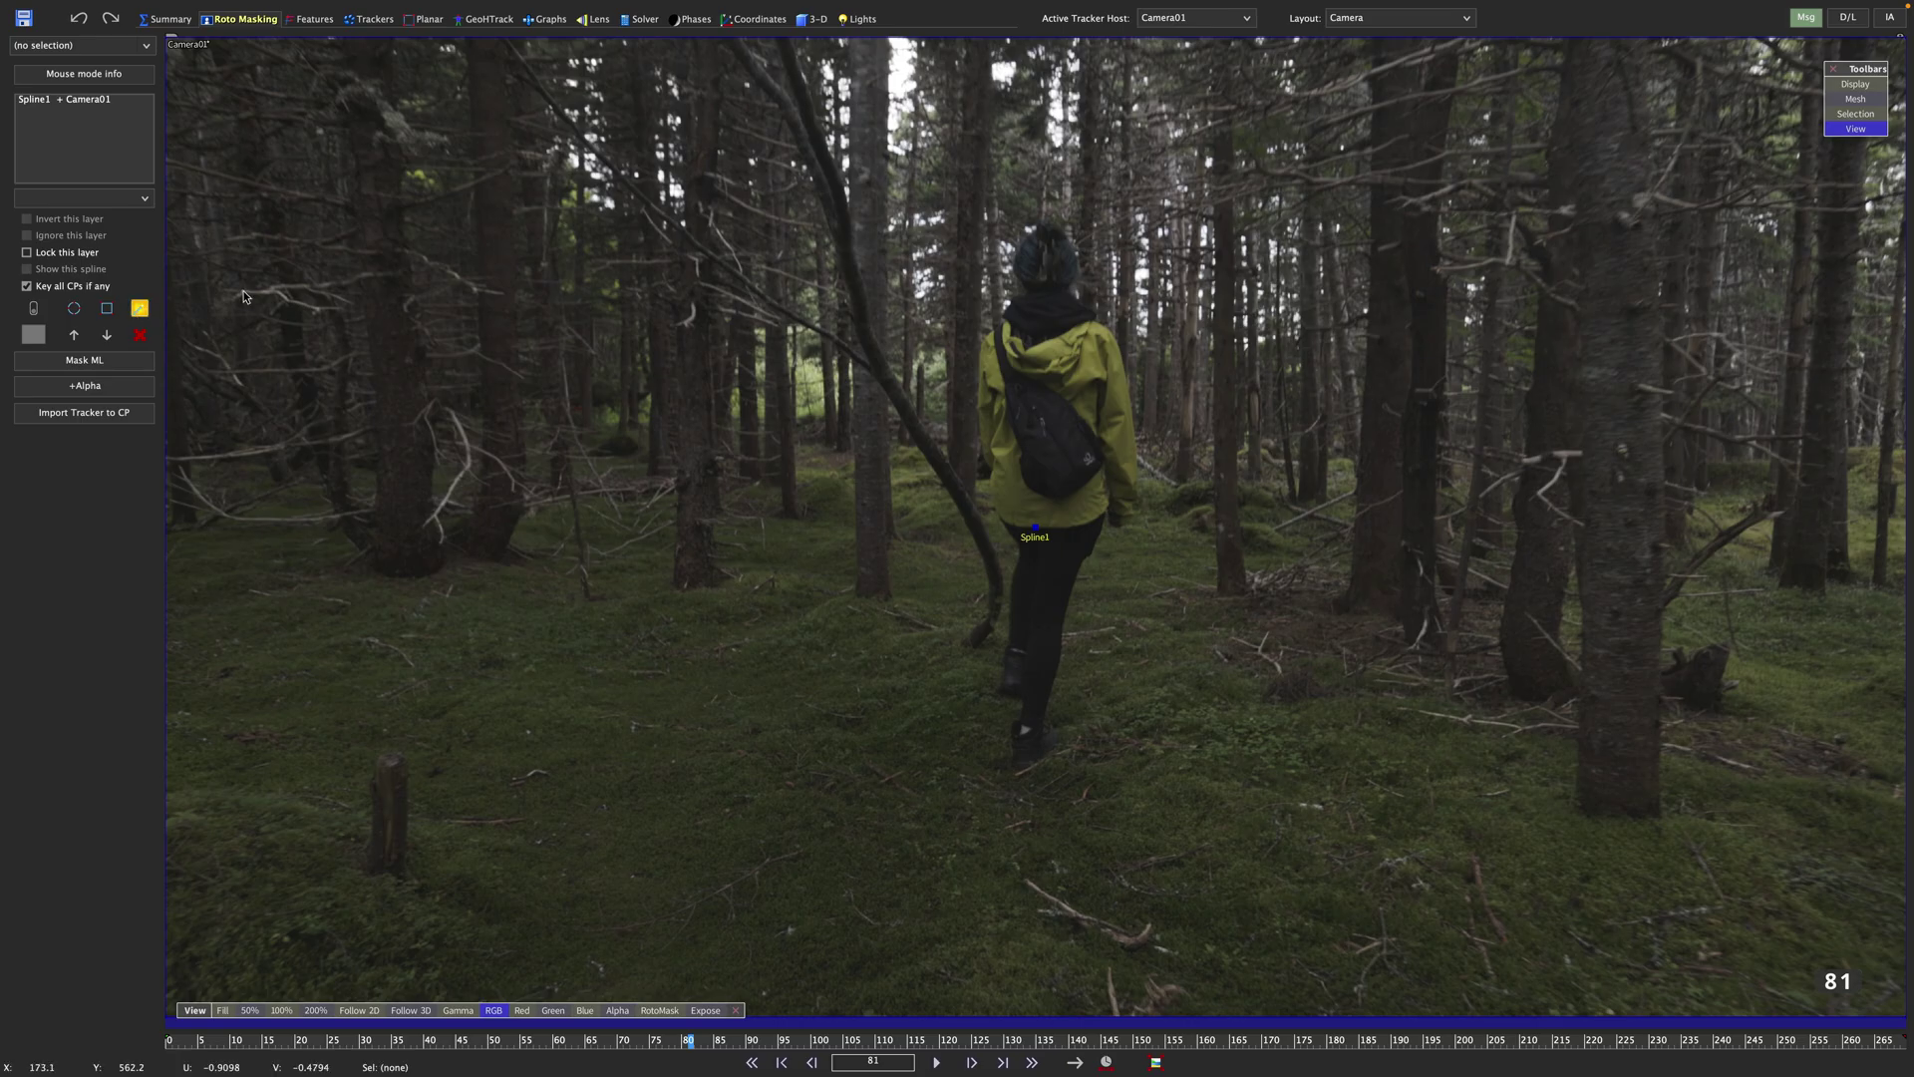
{"action": "left_click", "coordinate": [1038, 437]}
{"action": "left_click", "coordinate": [1044, 431]}
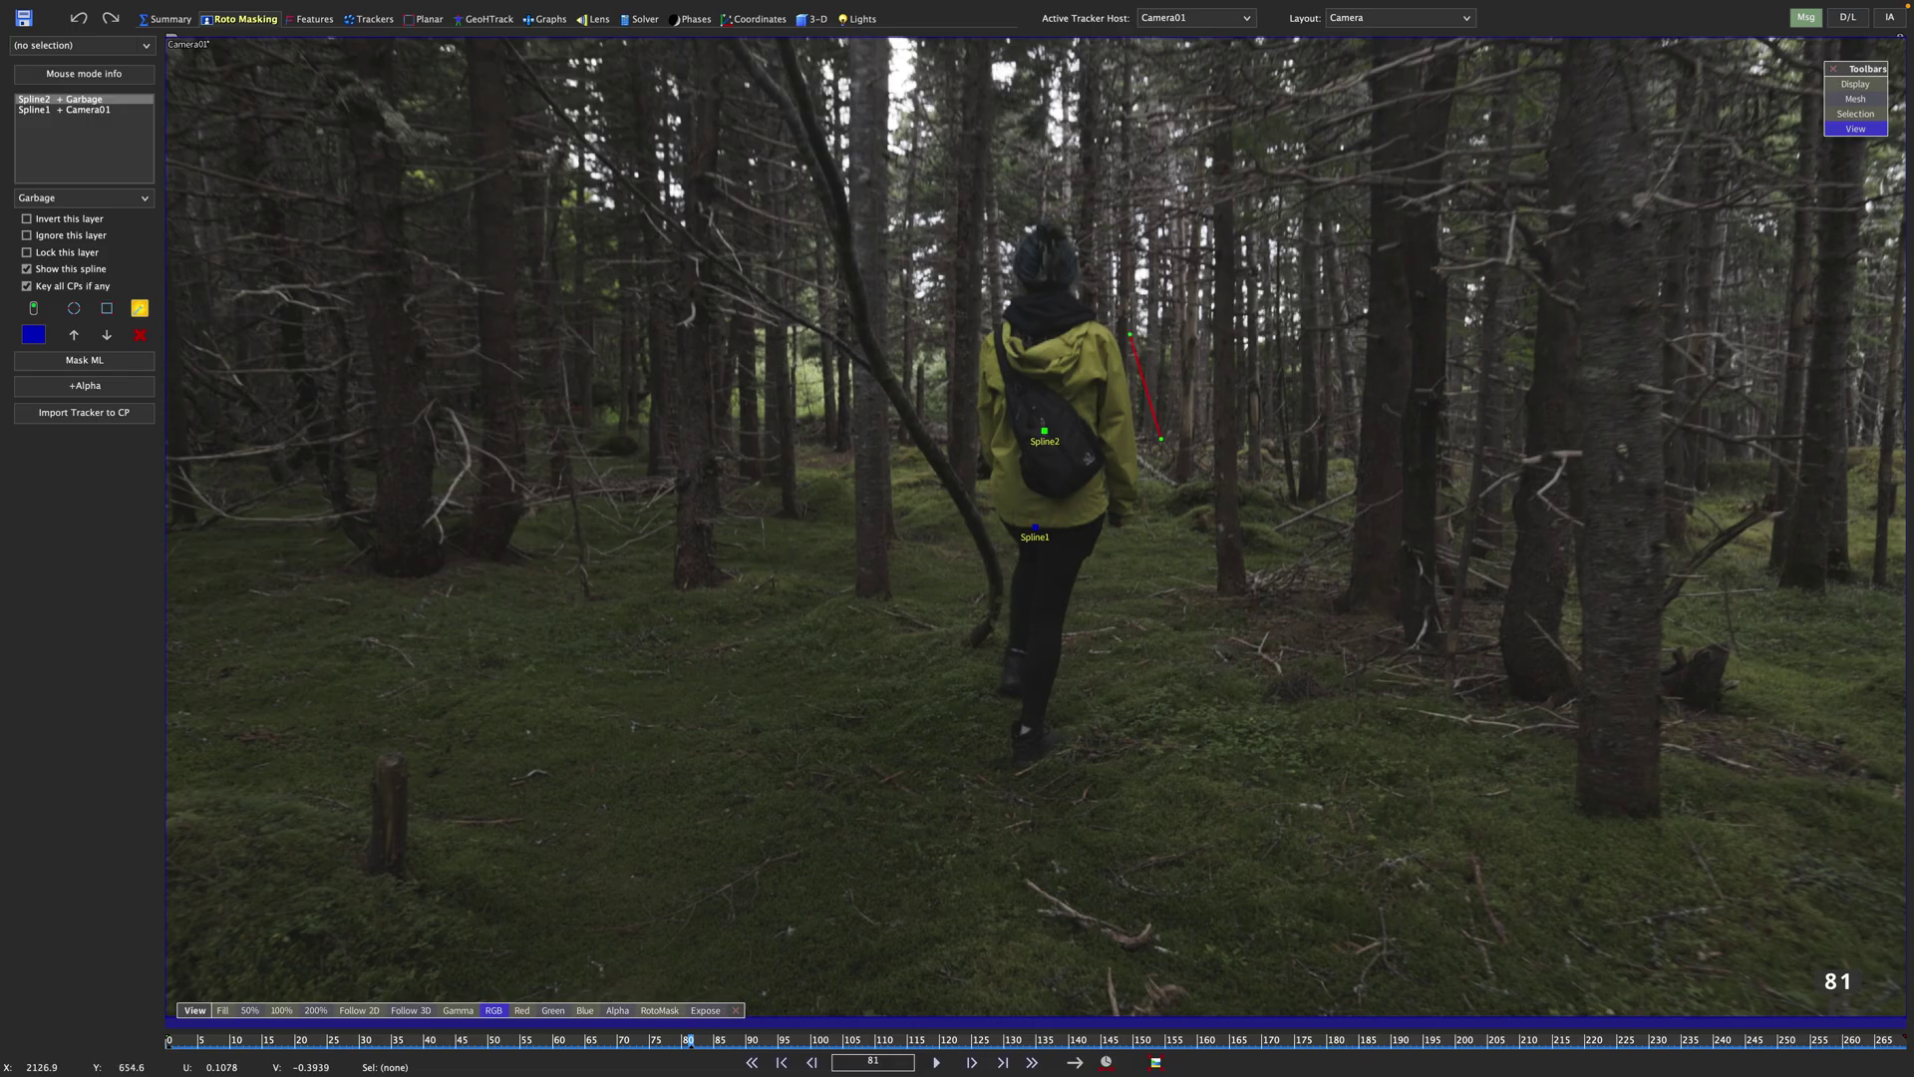
{"action": "left_click", "coordinate": [1048, 207]}
{"action": "left_click", "coordinate": [1011, 223]}
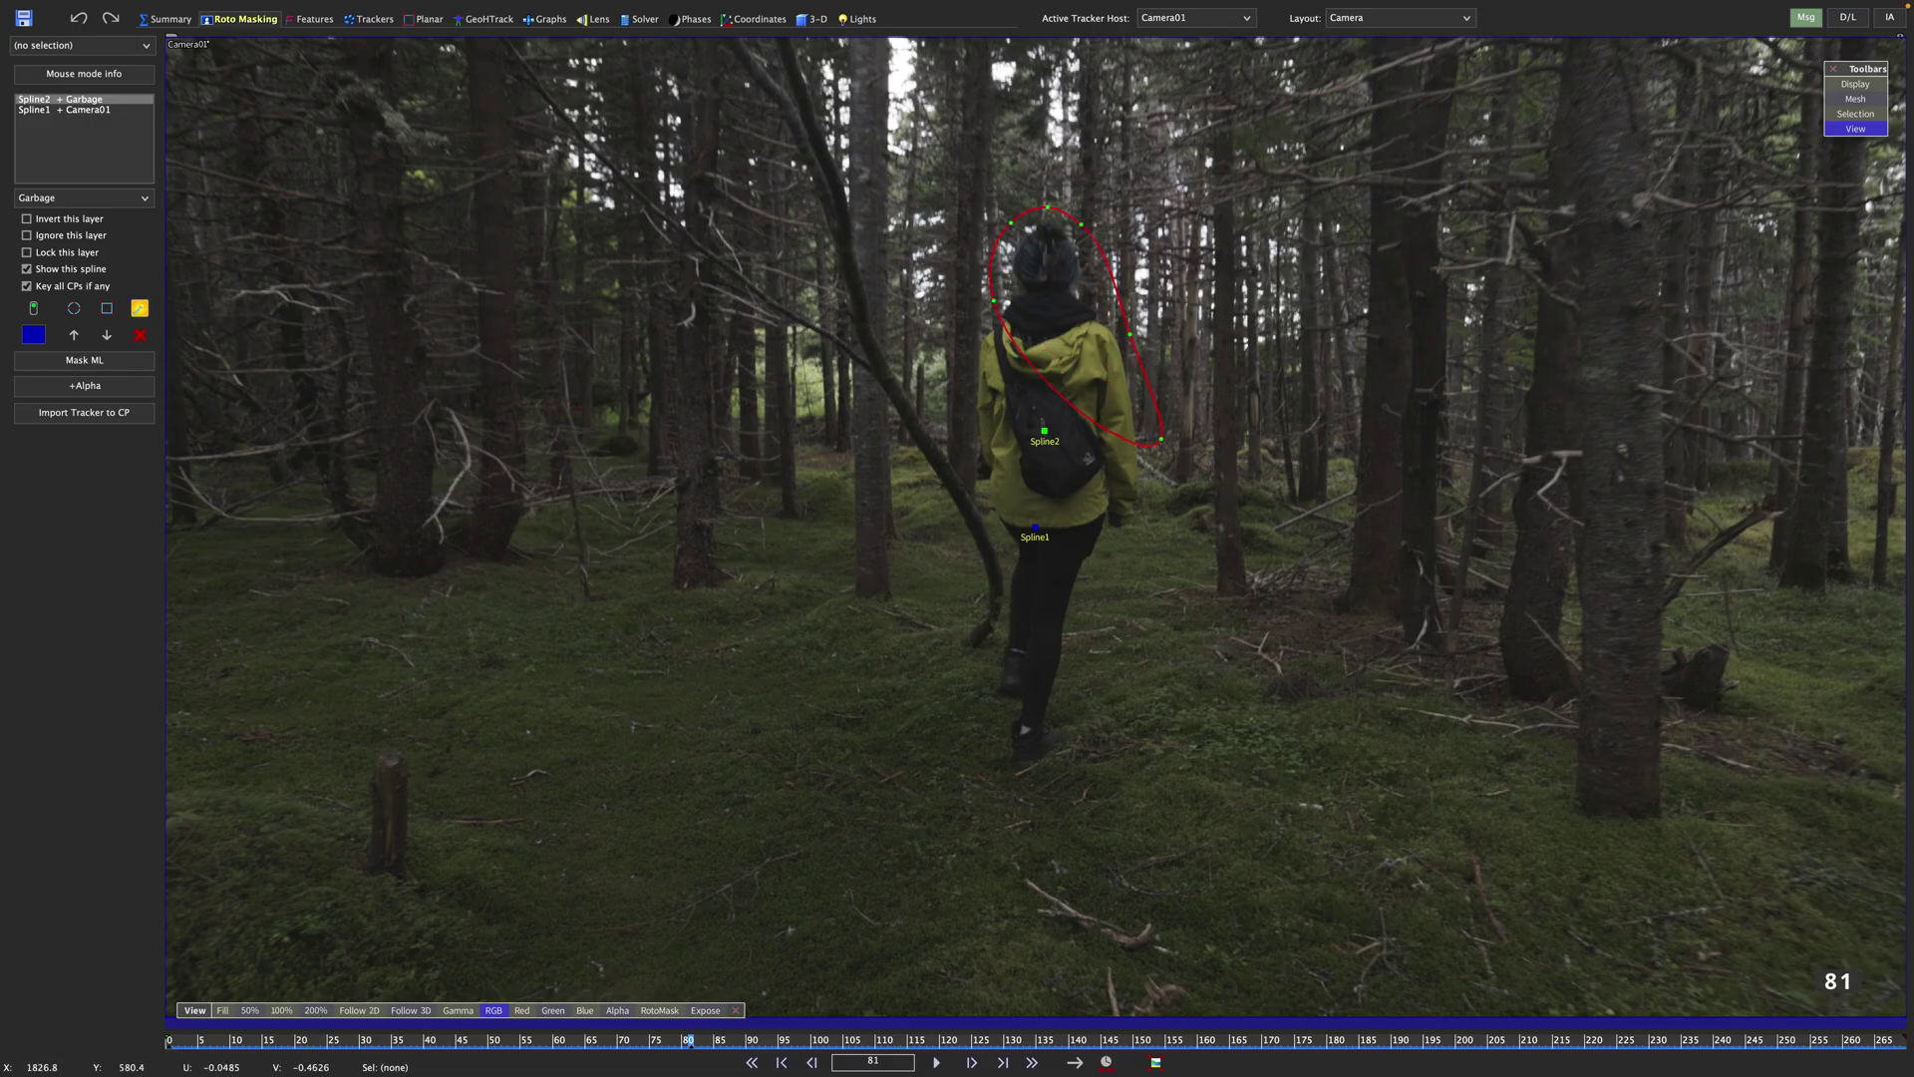
{"action": "left_click_drag", "start_coordinate": [993, 301], "coordinate": [965, 350]}
{"action": "left_click_drag", "start_coordinate": [973, 520], "coordinate": [989, 575]}
{"action": "left_click_drag", "start_coordinate": [981, 660], "coordinate": [976, 690]}
{"action": "left_click", "coordinate": [976, 754]}
{"action": "right_click", "coordinate": [1107, 601]}
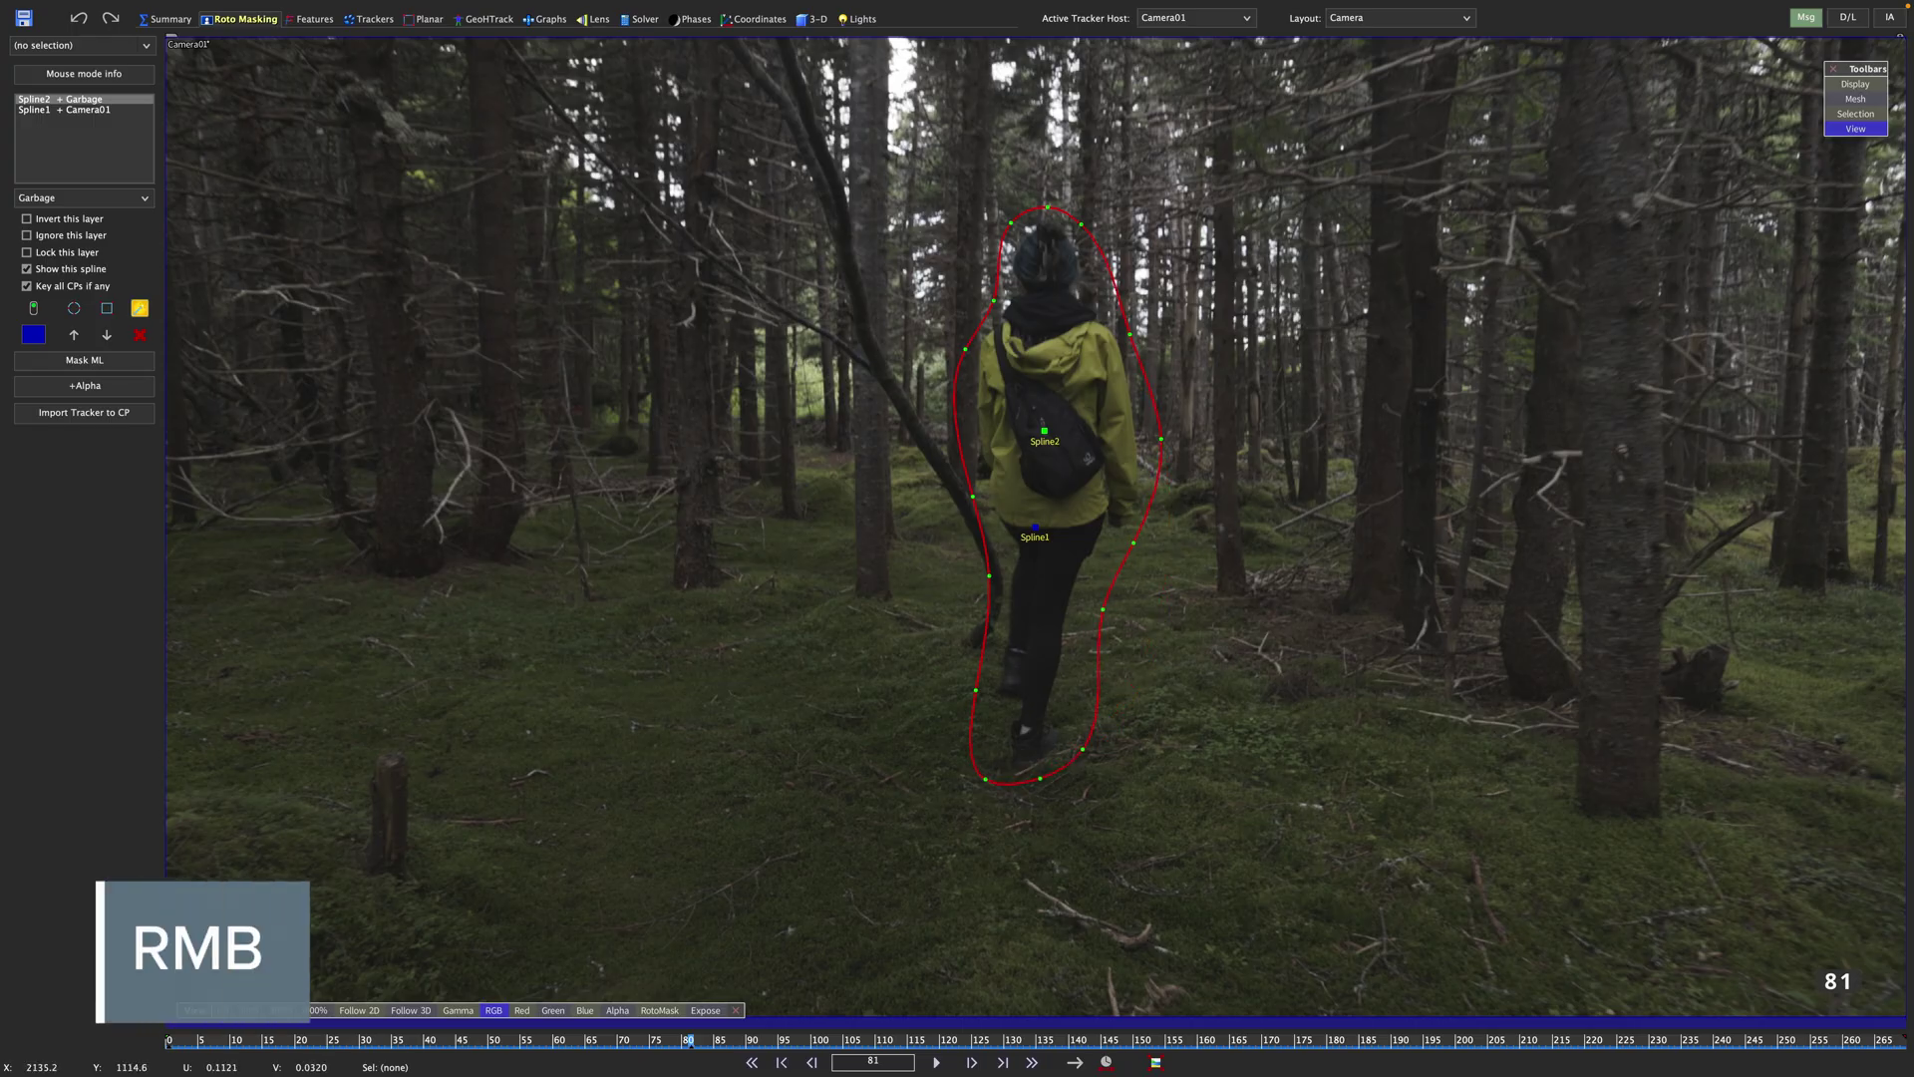
Step: Finish the garbage spline's outline and keyframe its position around the hiker at frame 70 and at an earlier frame
{"action": "right_click", "coordinate": [1207, 466]}
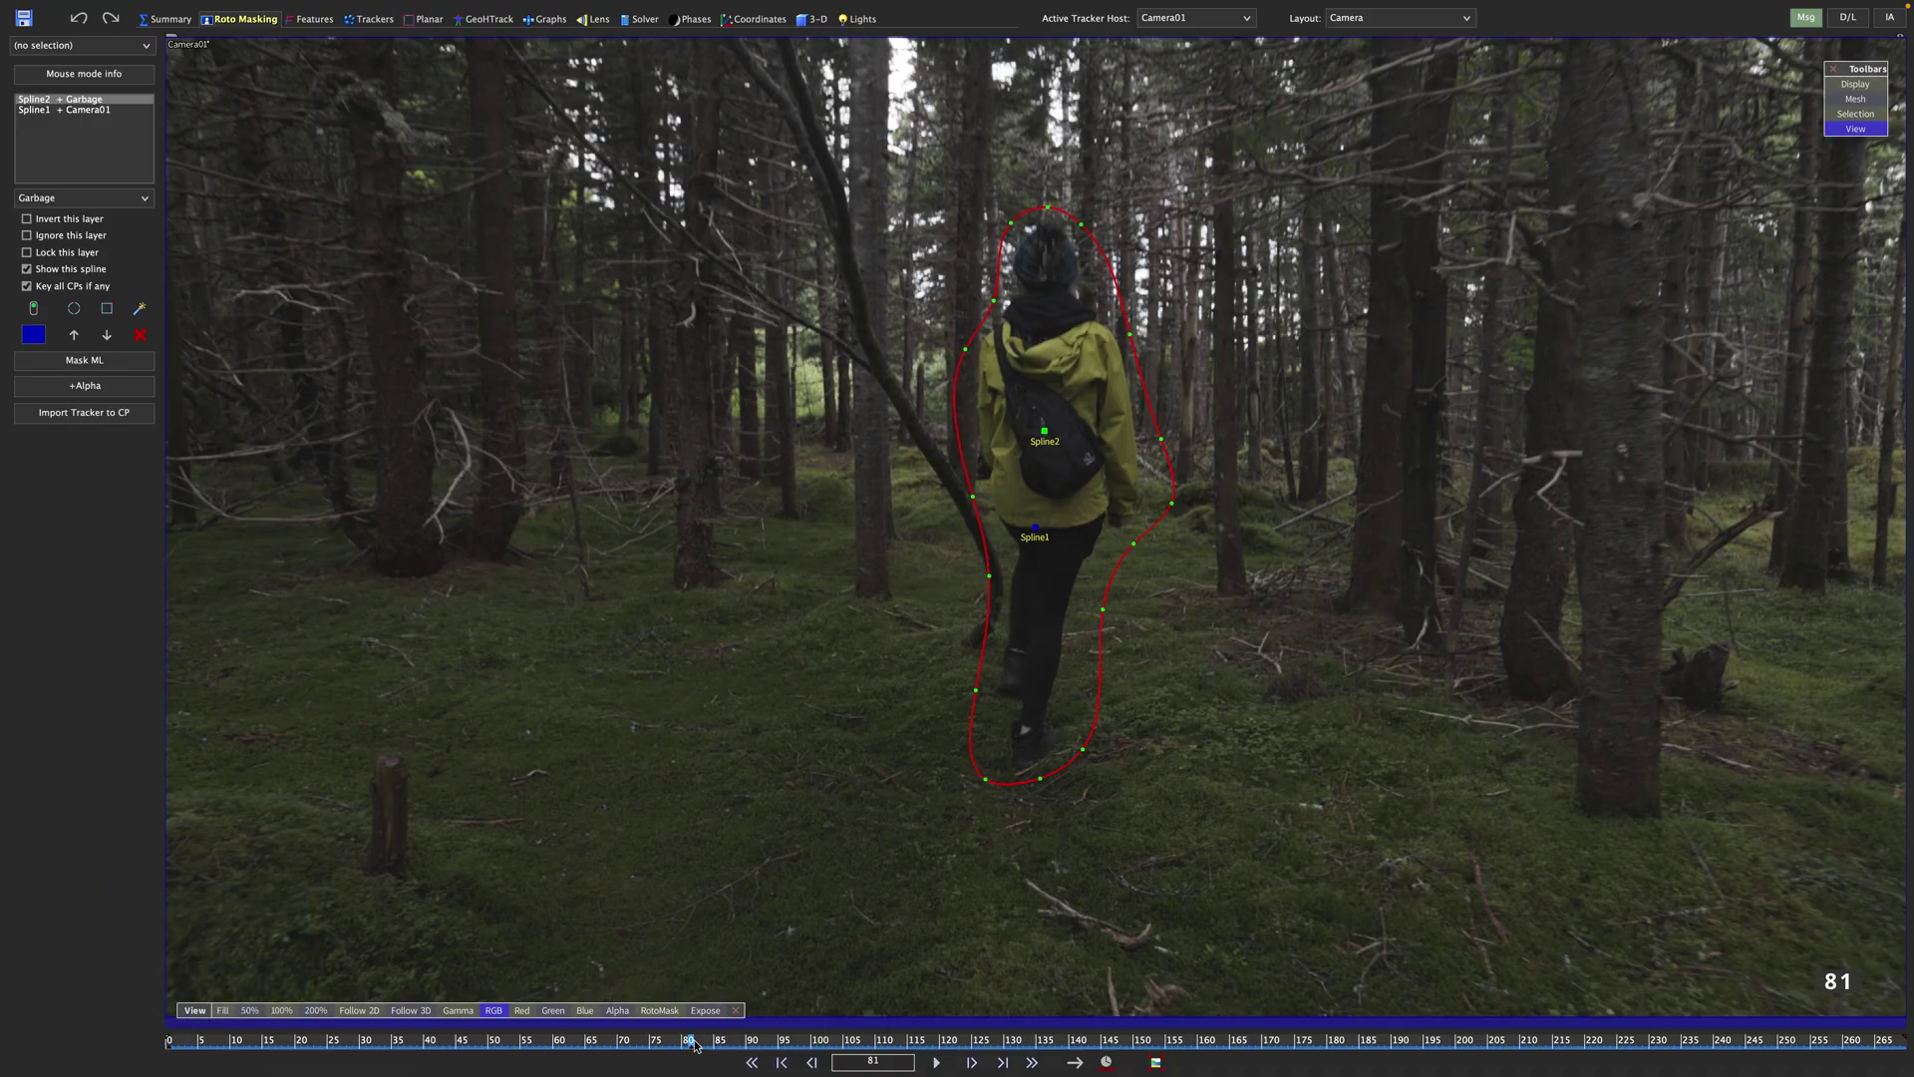
{"action": "left_click_drag", "start_coordinate": [689, 1040], "coordinate": [623, 1040]}
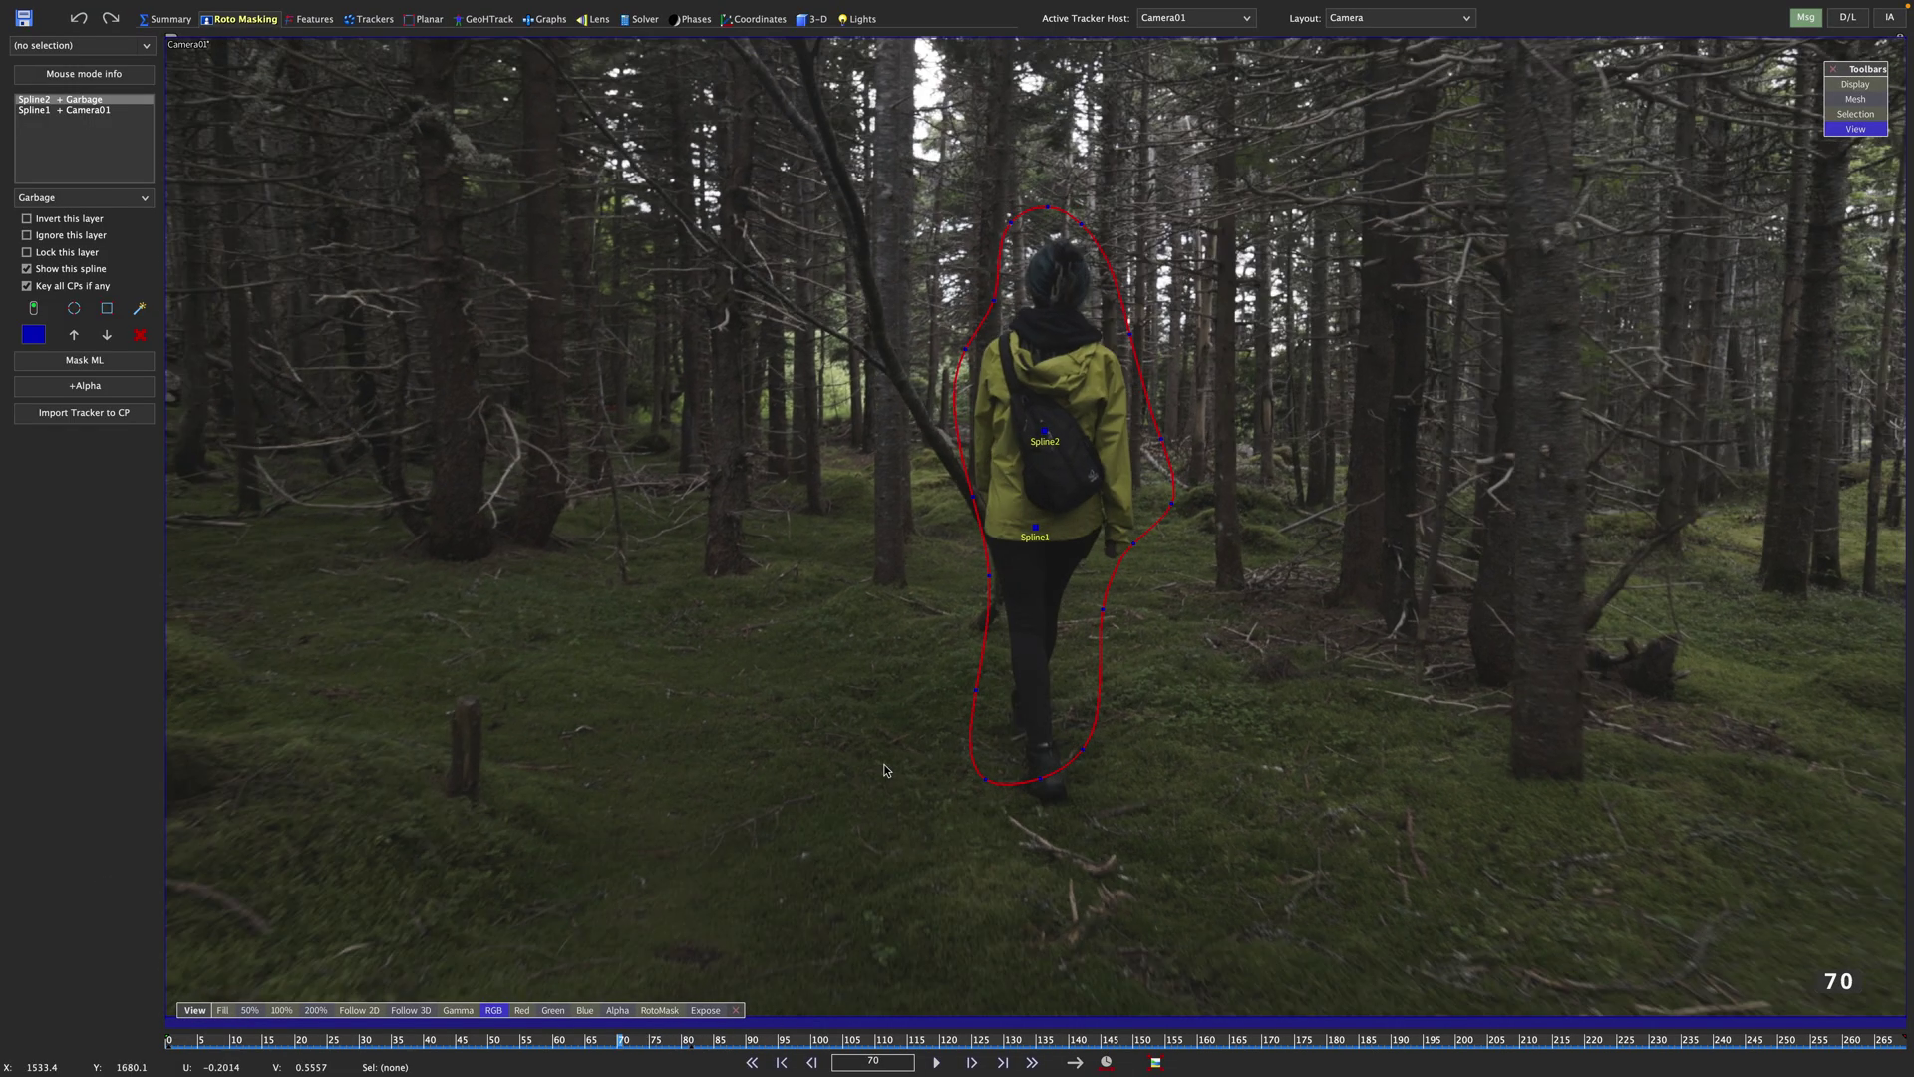
{"action": "left_click_drag", "start_coordinate": [1042, 428], "coordinate": [1037, 454]}
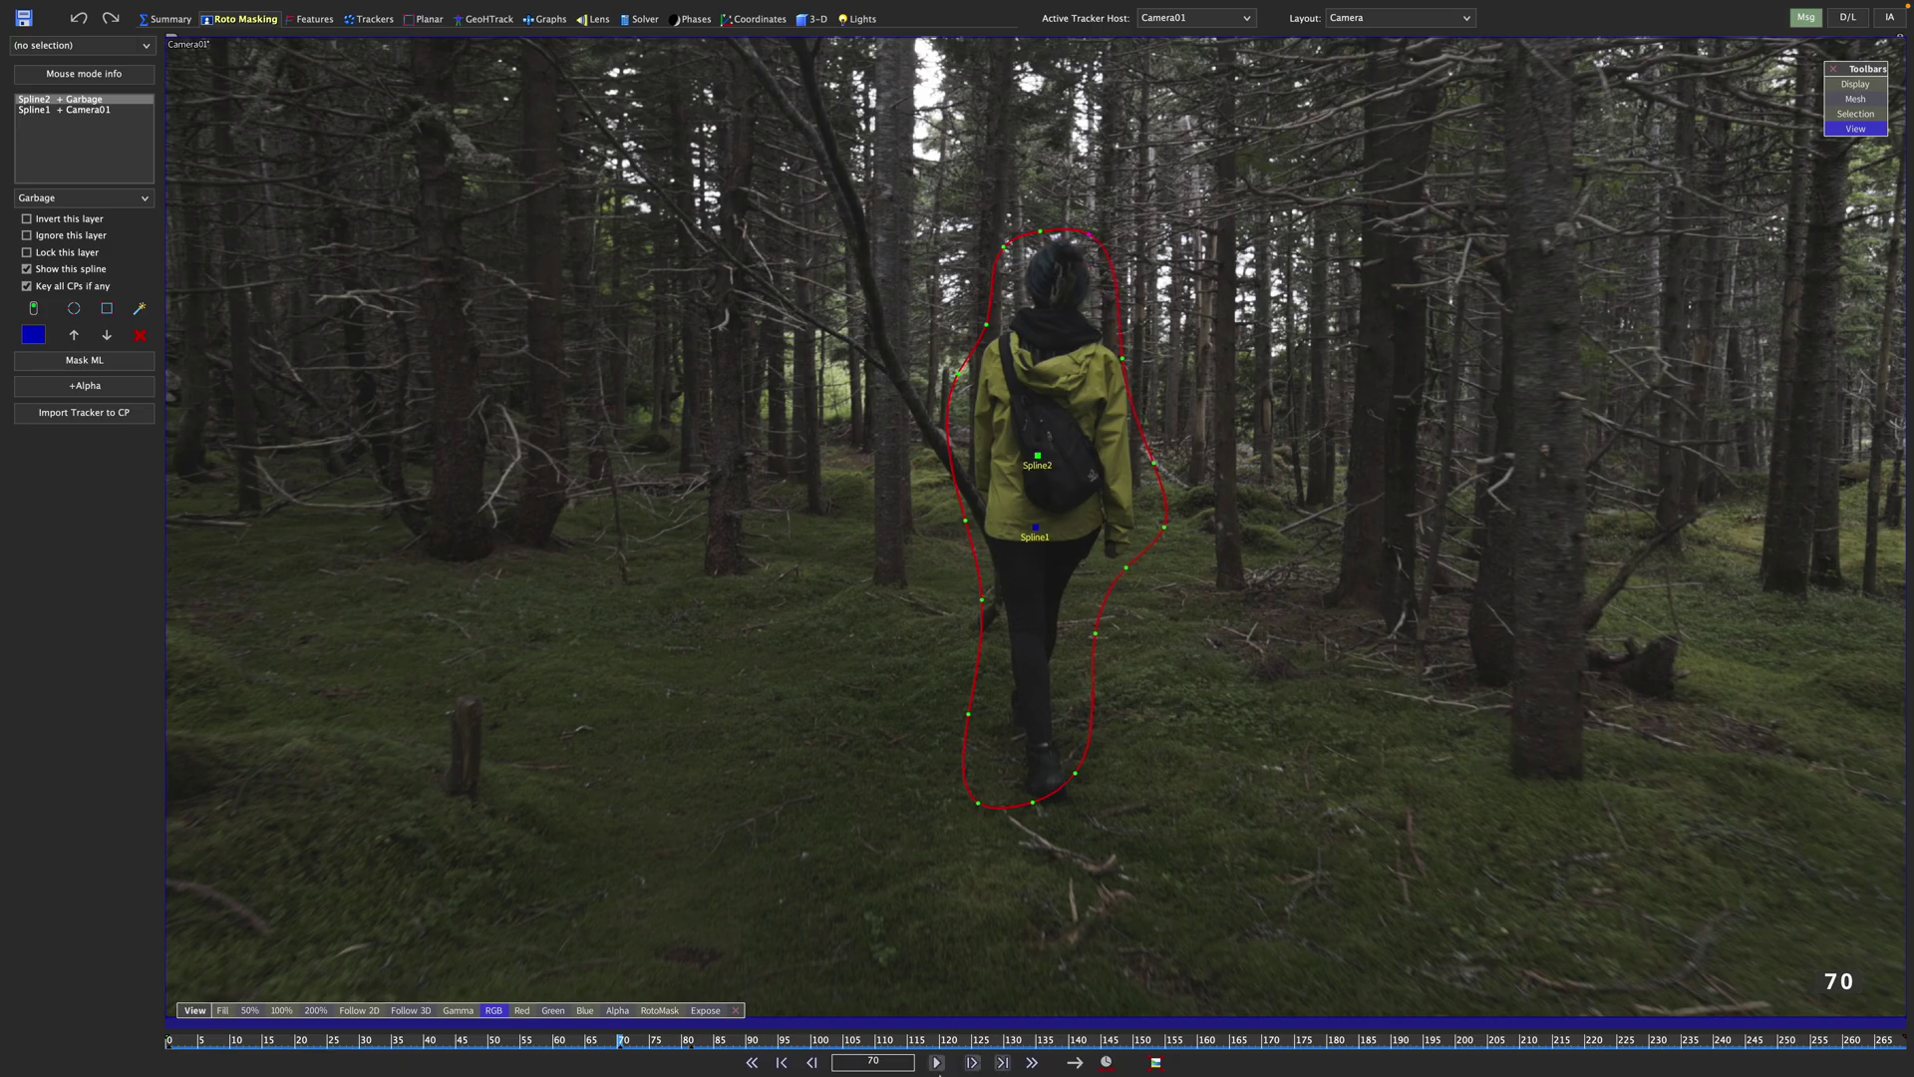
{"action": "left_click_drag", "start_coordinate": [1032, 802], "coordinate": [1041, 825]}
{"action": "left_click_drag", "start_coordinate": [620, 1040], "coordinate": [517, 1040]}
{"action": "left_click_drag", "start_coordinate": [1037, 455], "coordinate": [1089, 444]}
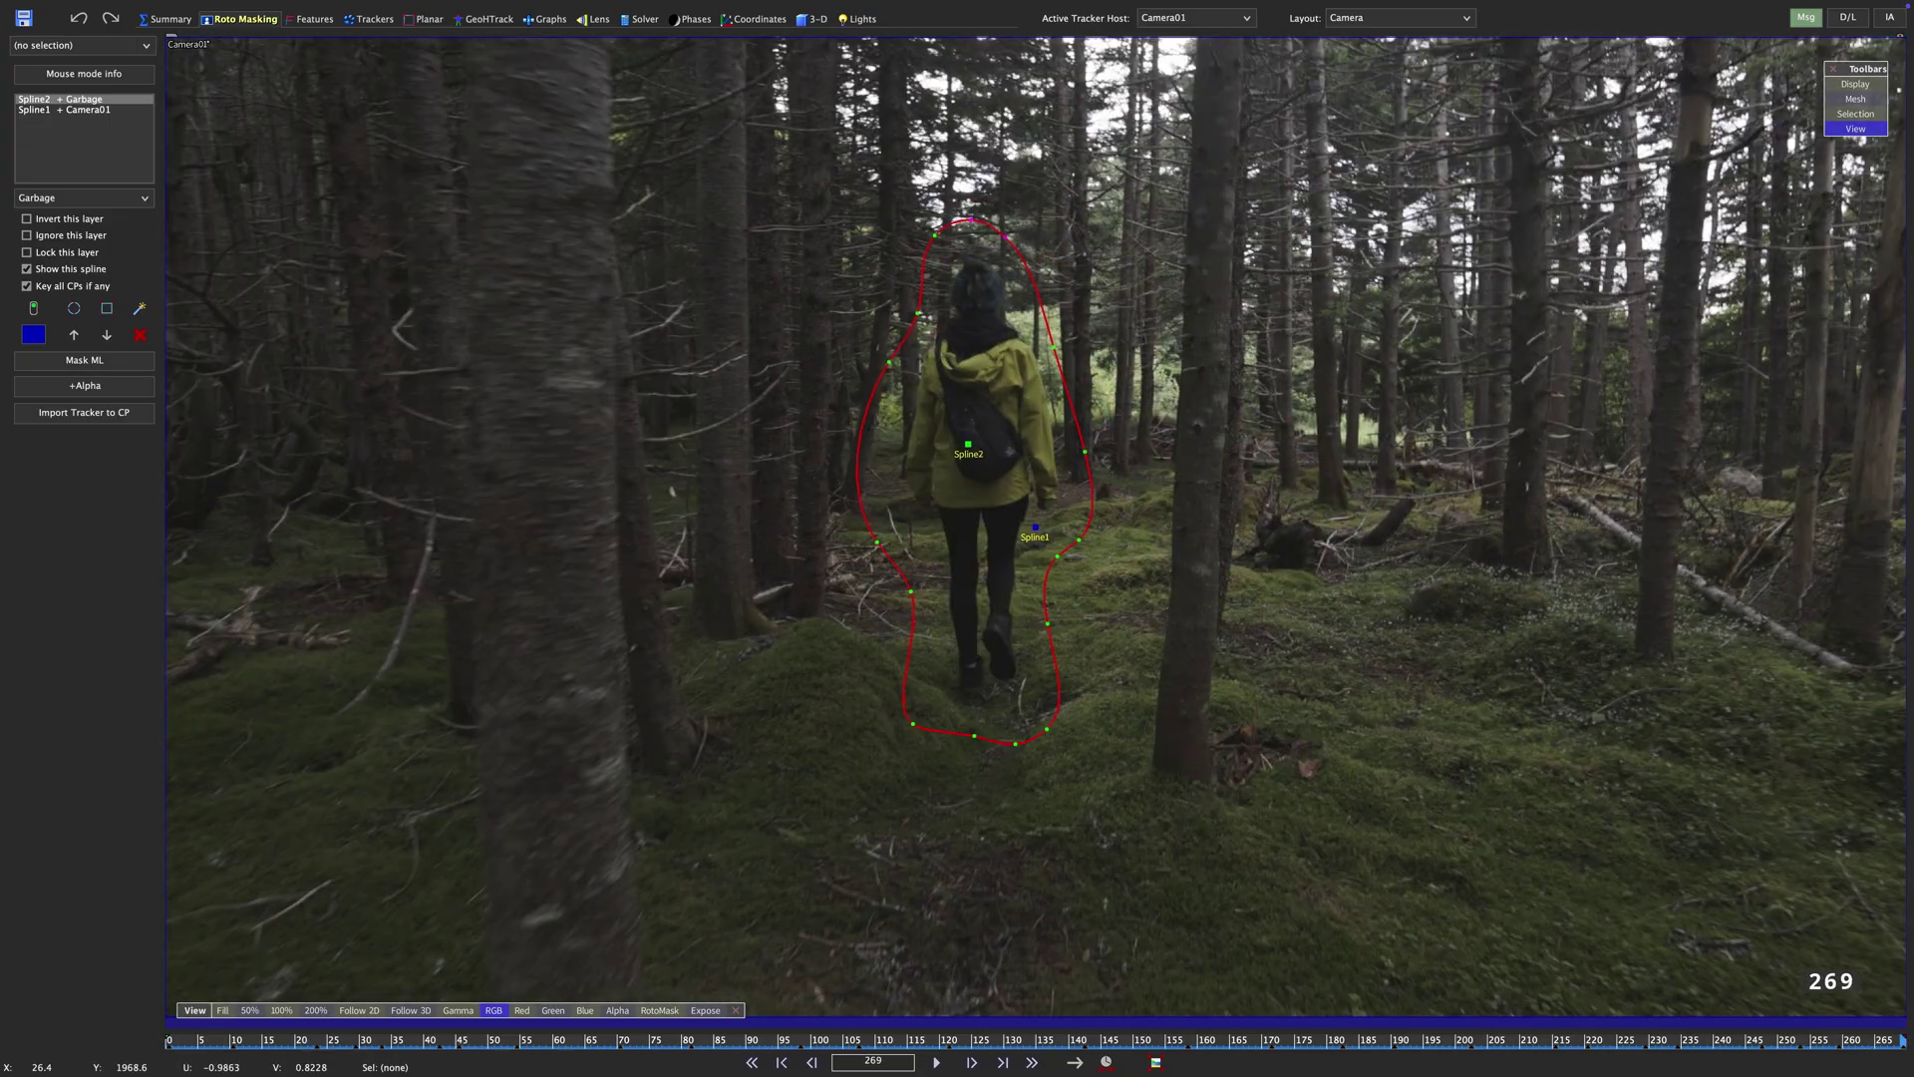
Step: Compute blips for all frames of the shot with the garbage spline masking the hiker
{"action": "left_click", "coordinate": [311, 20]}
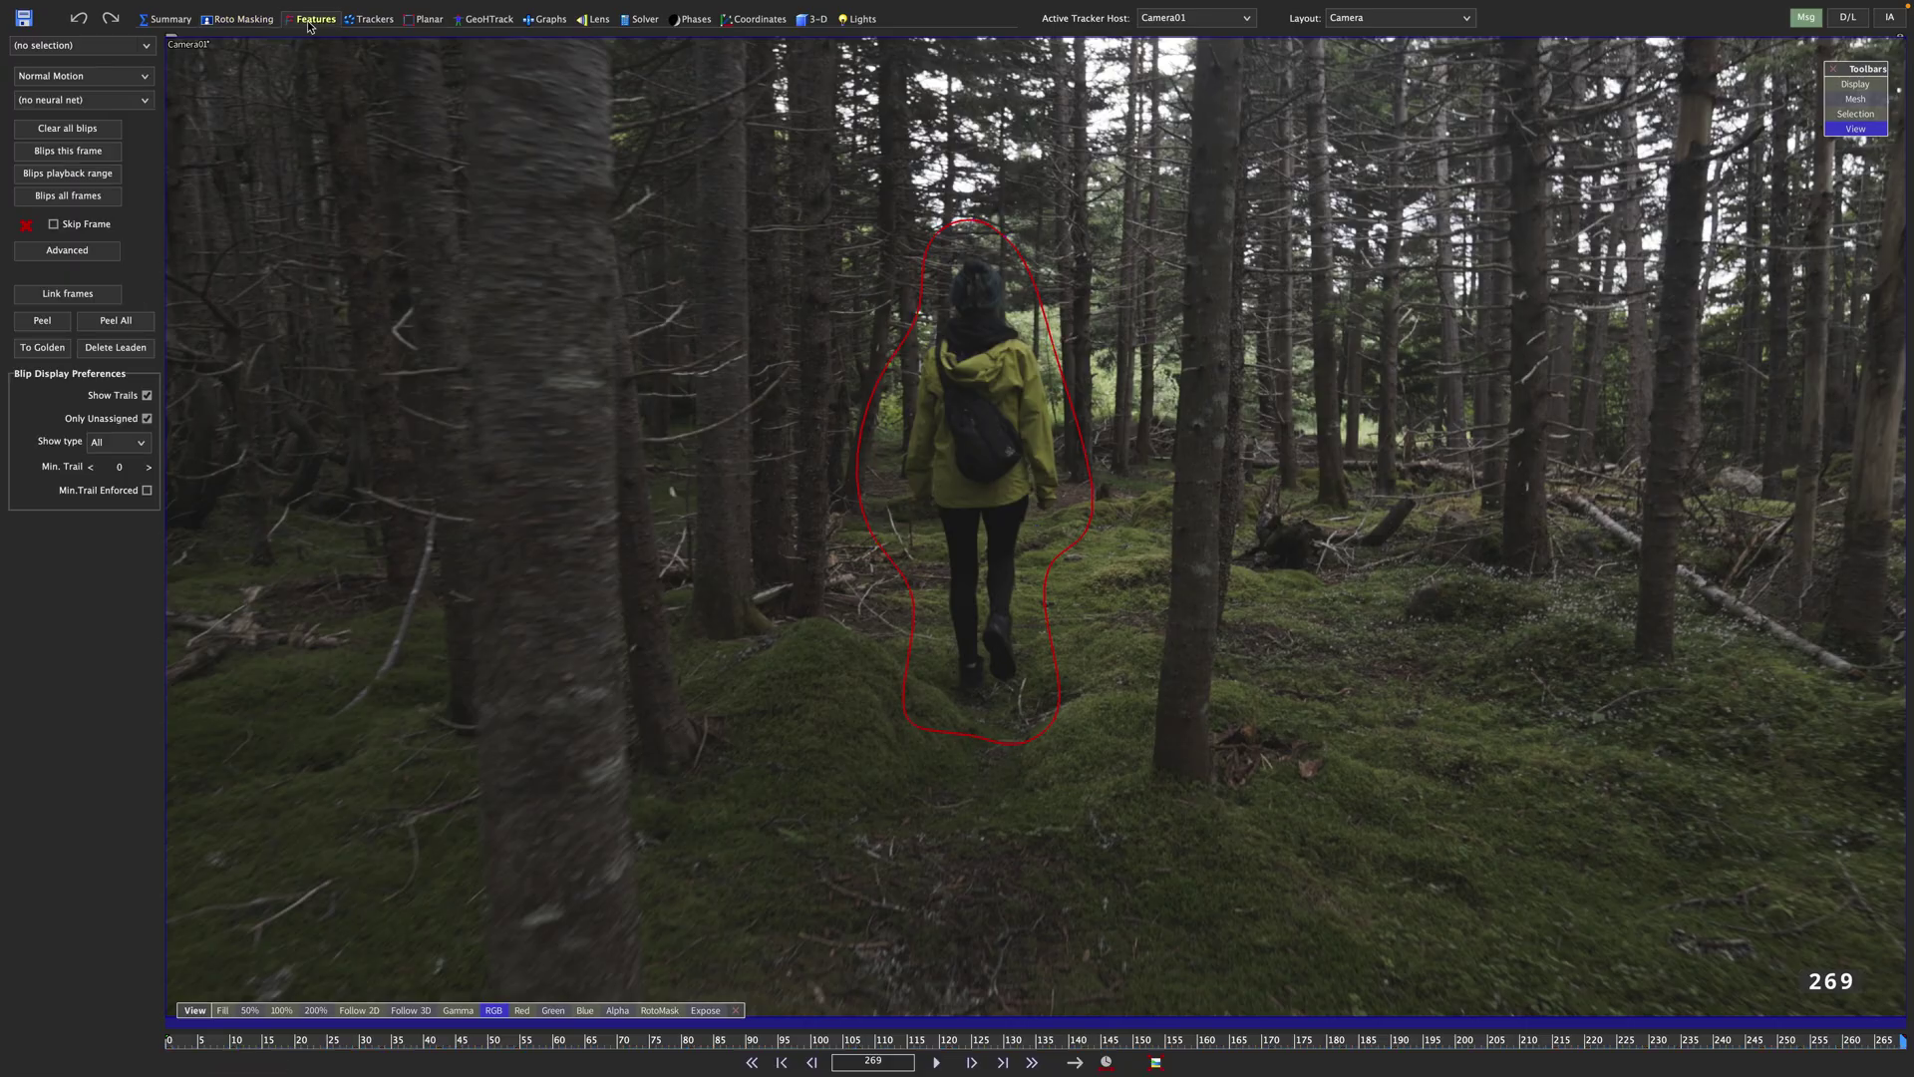
{"action": "left_click", "coordinate": [310, 21]}
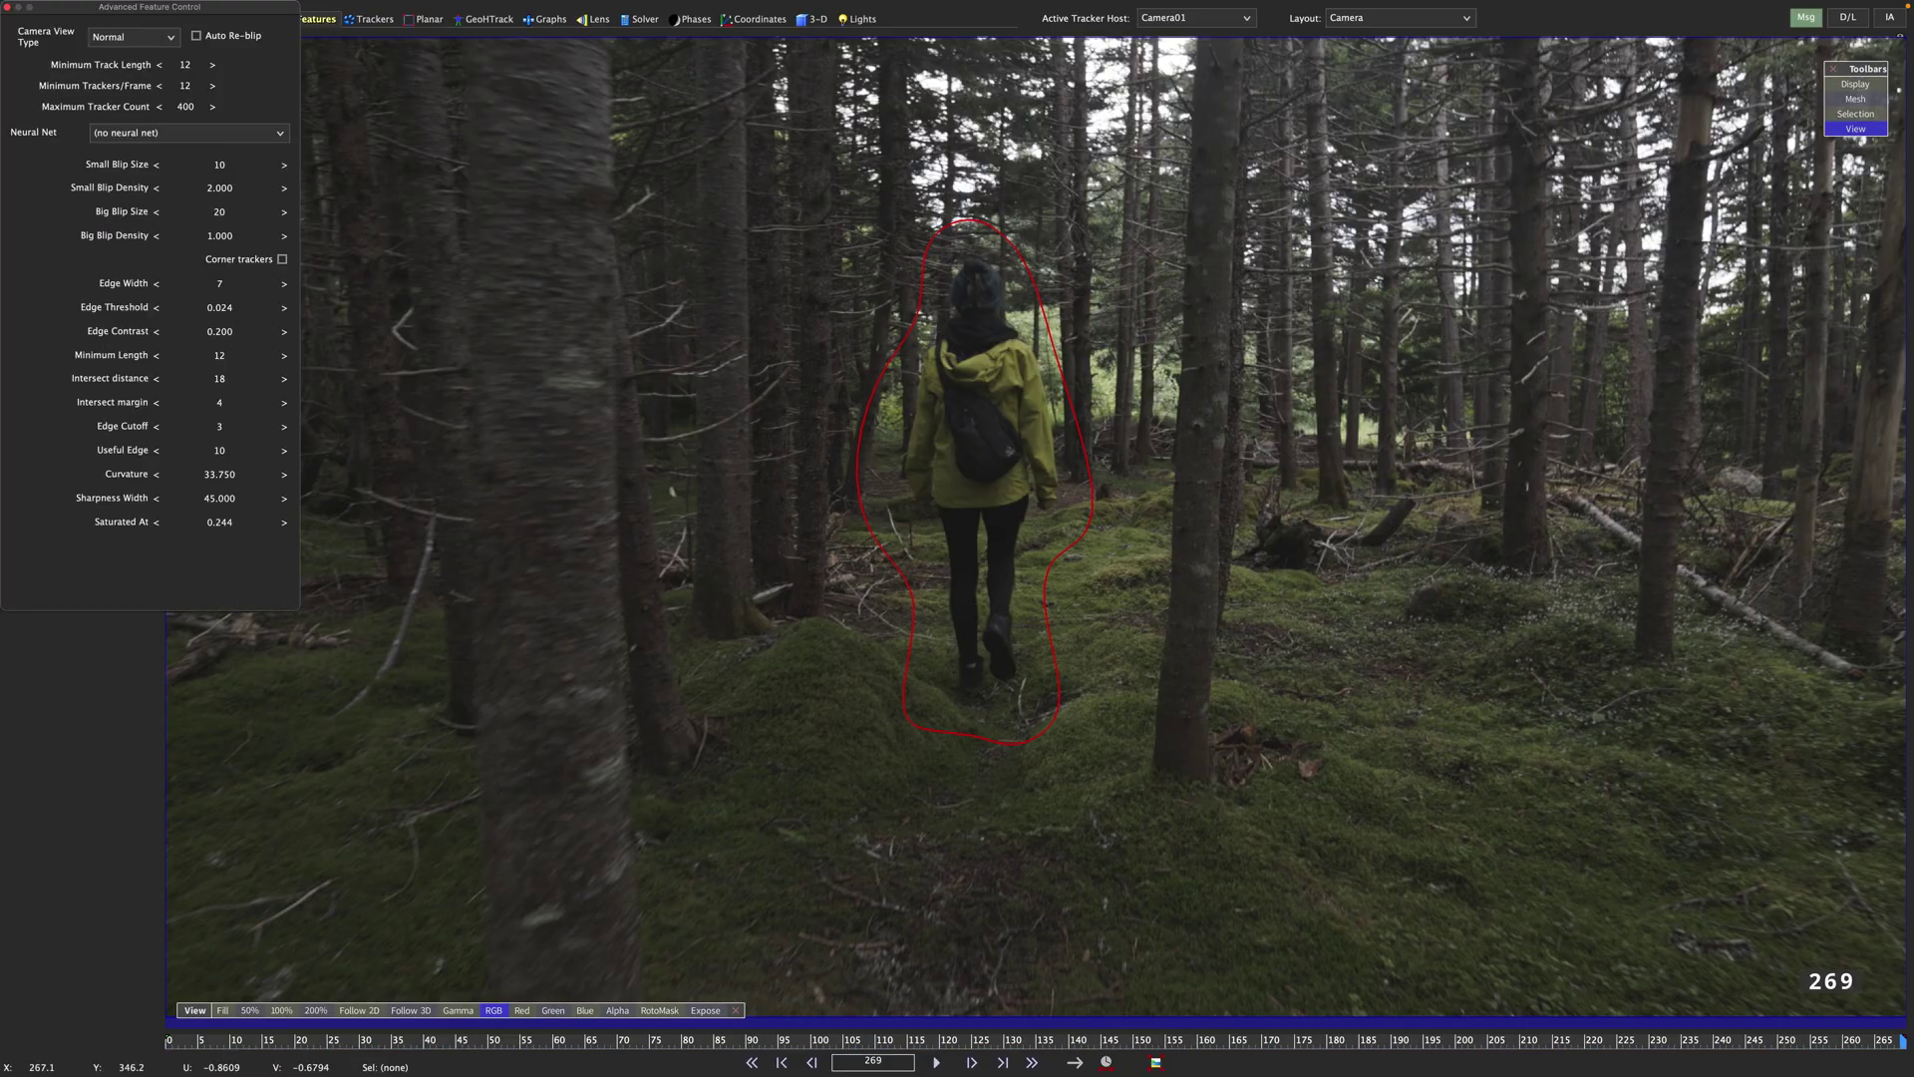
{"action": "left_click", "coordinate": [7, 7]}
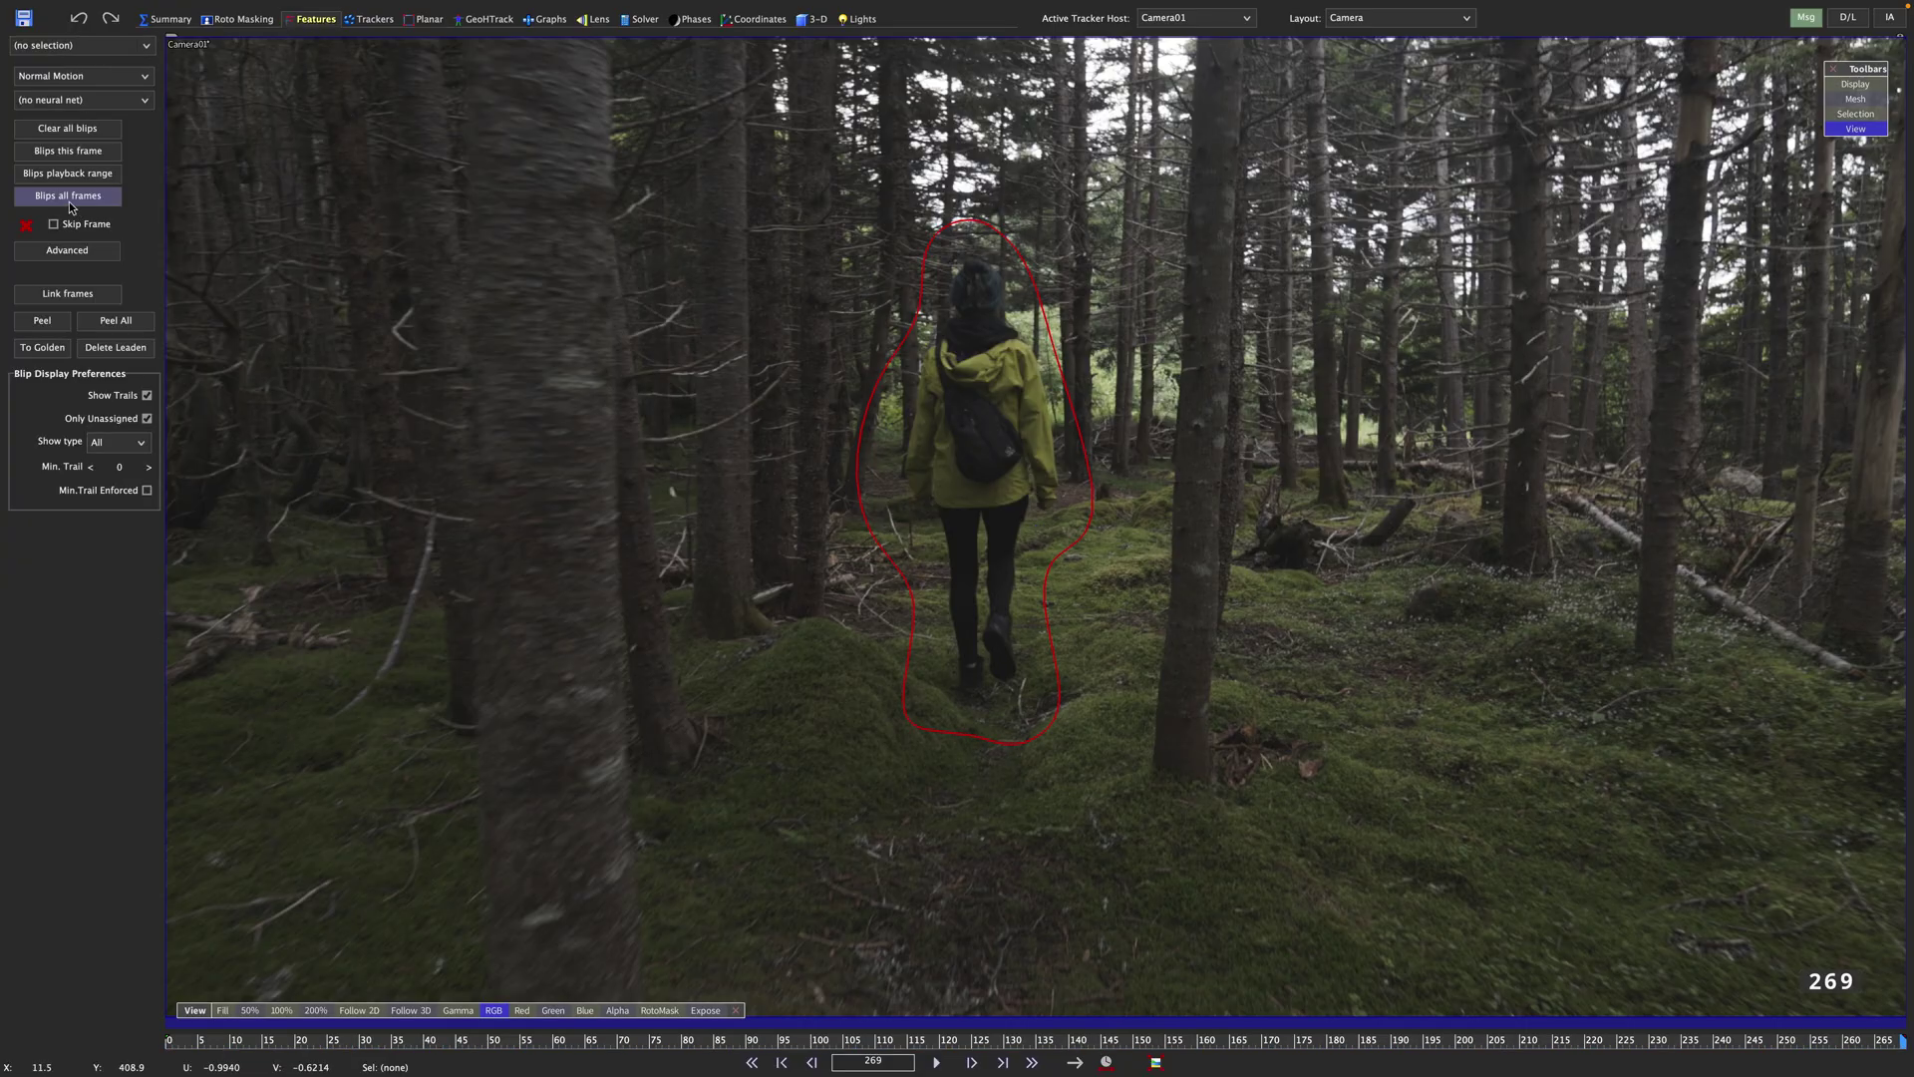
{"action": "left_click", "coordinate": [70, 197]}
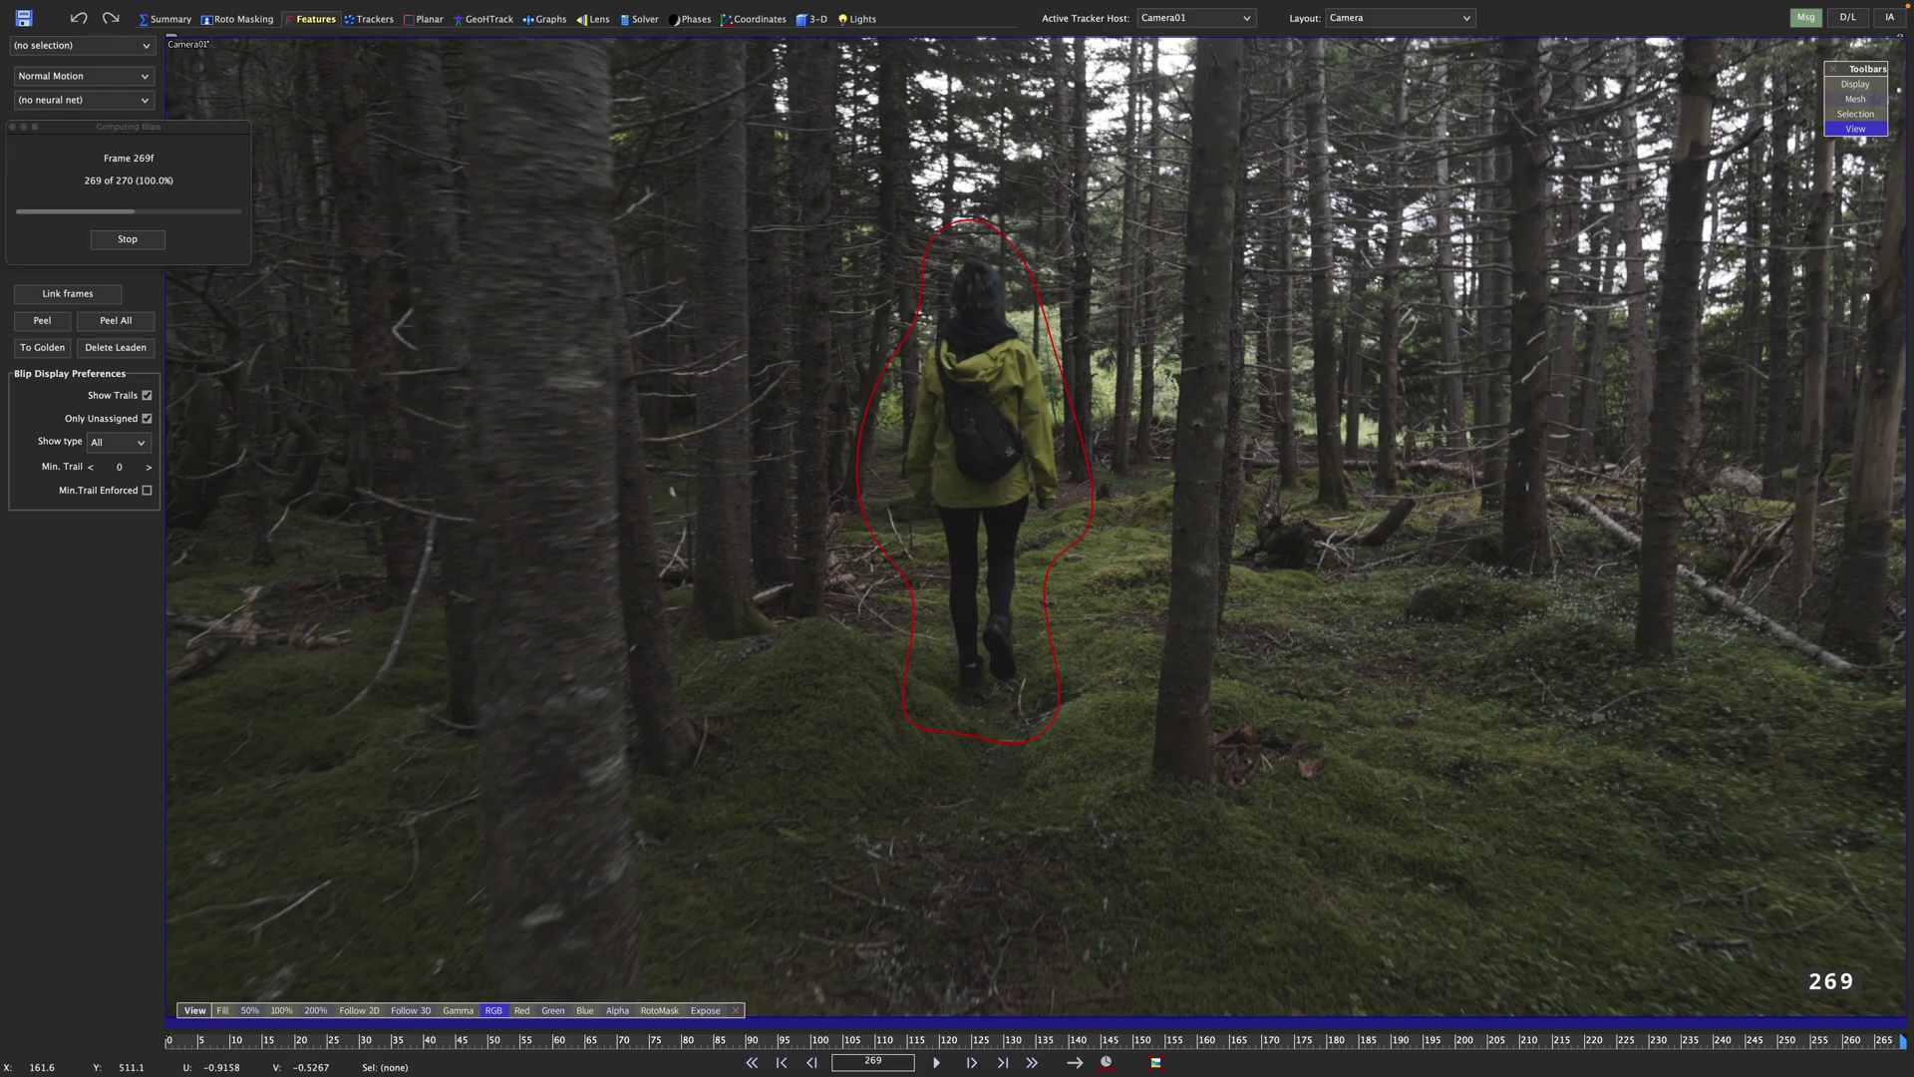
Step: Inspect the blips around the hiker's backpack at frame 71 and peel all blip trails into trackers
{"action": "left_click_drag", "start_coordinate": [1884, 1042], "coordinate": [626, 1047]}
{"action": "scroll", "coordinate": [995, 485], "scroll_direction": "up", "scroll_amount": 7}
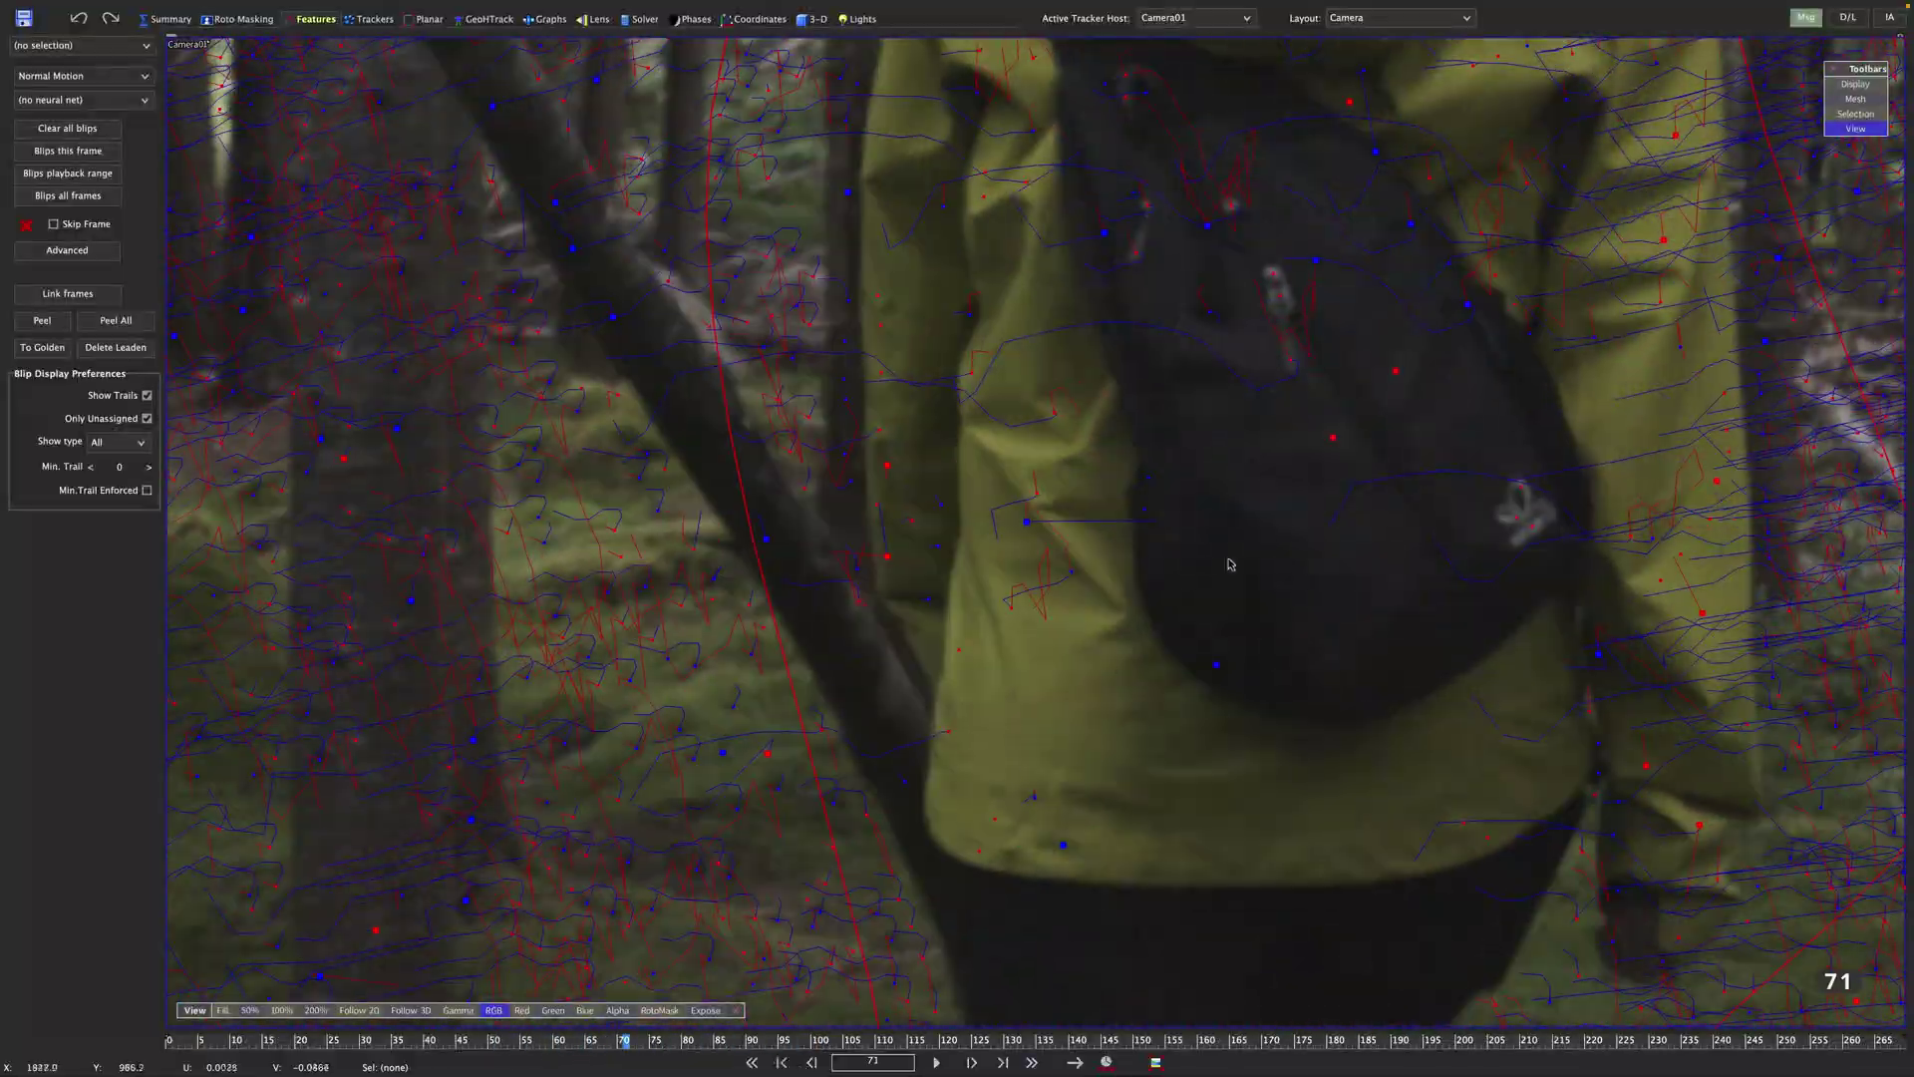
{"action": "scroll", "coordinate": [1282, 518], "scroll_direction": "down", "scroll_amount": 7}
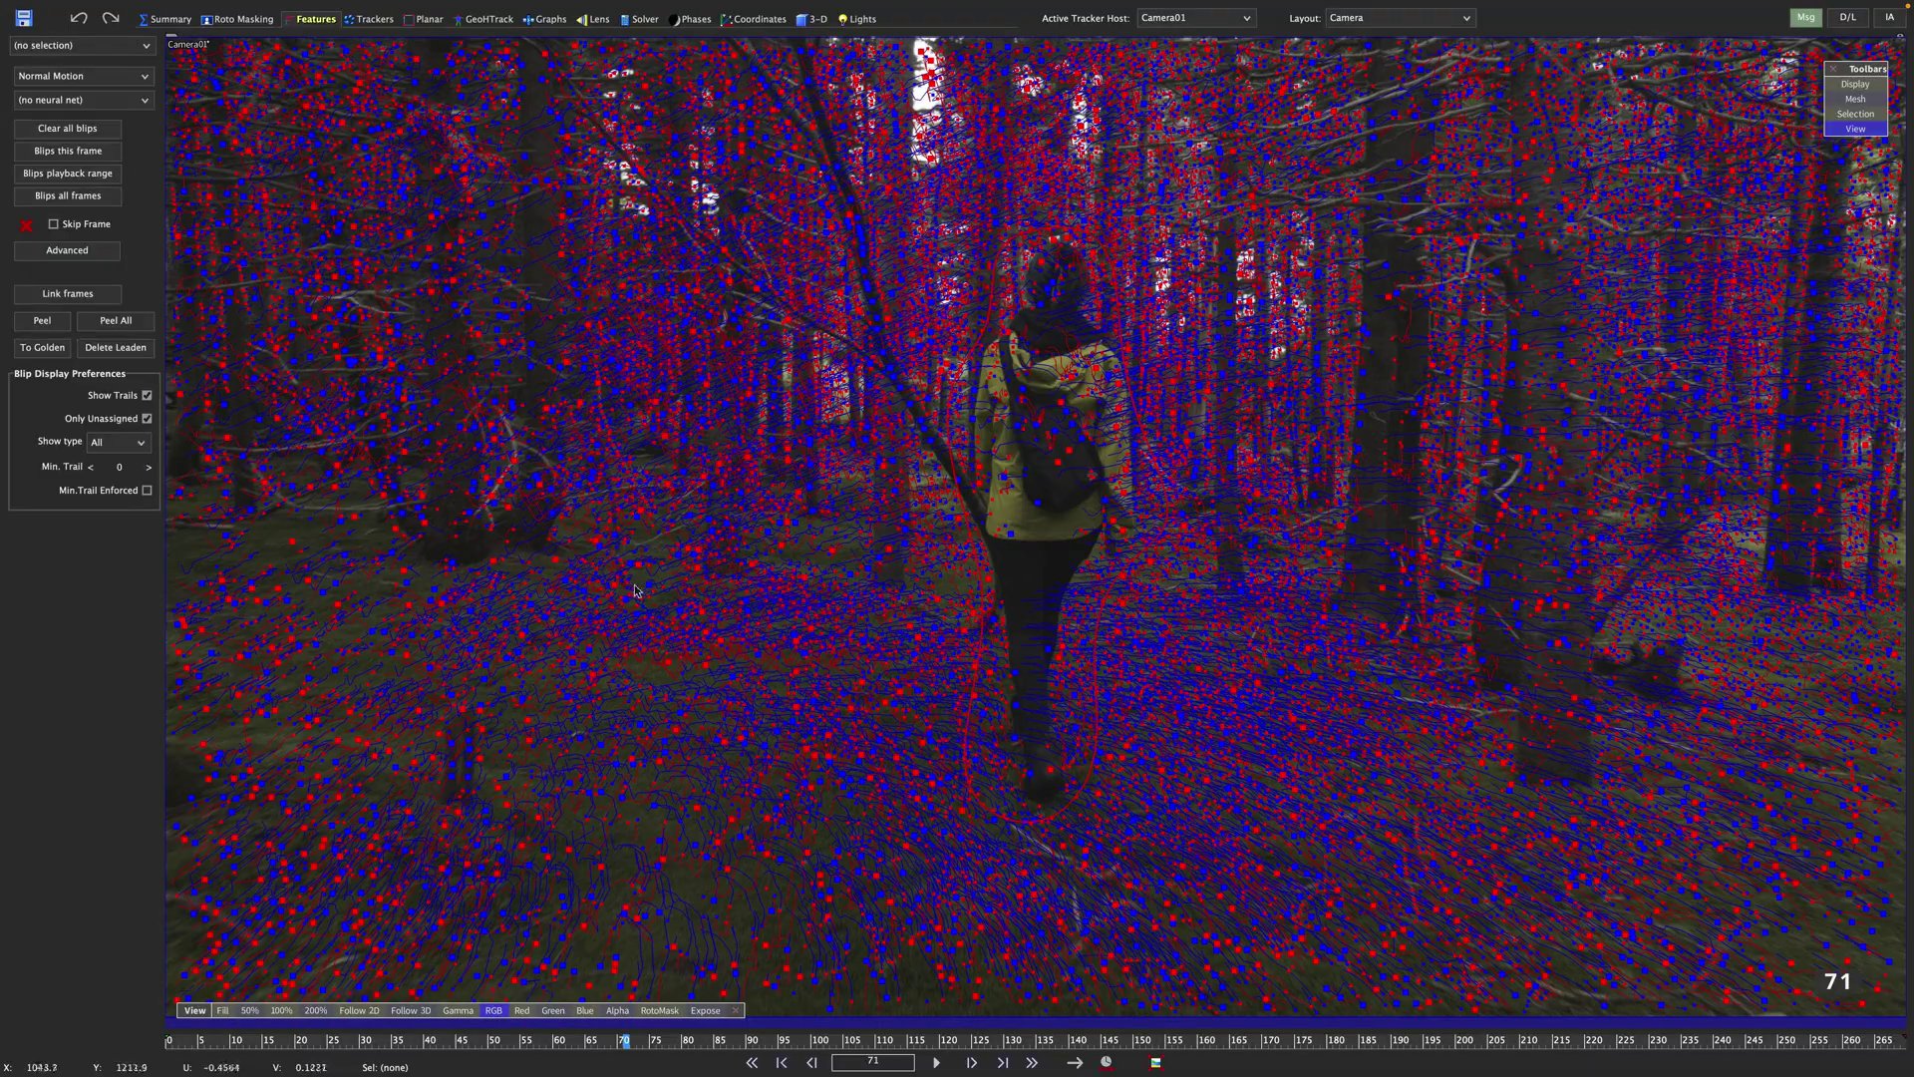
{"action": "left_click", "coordinate": [123, 323]}
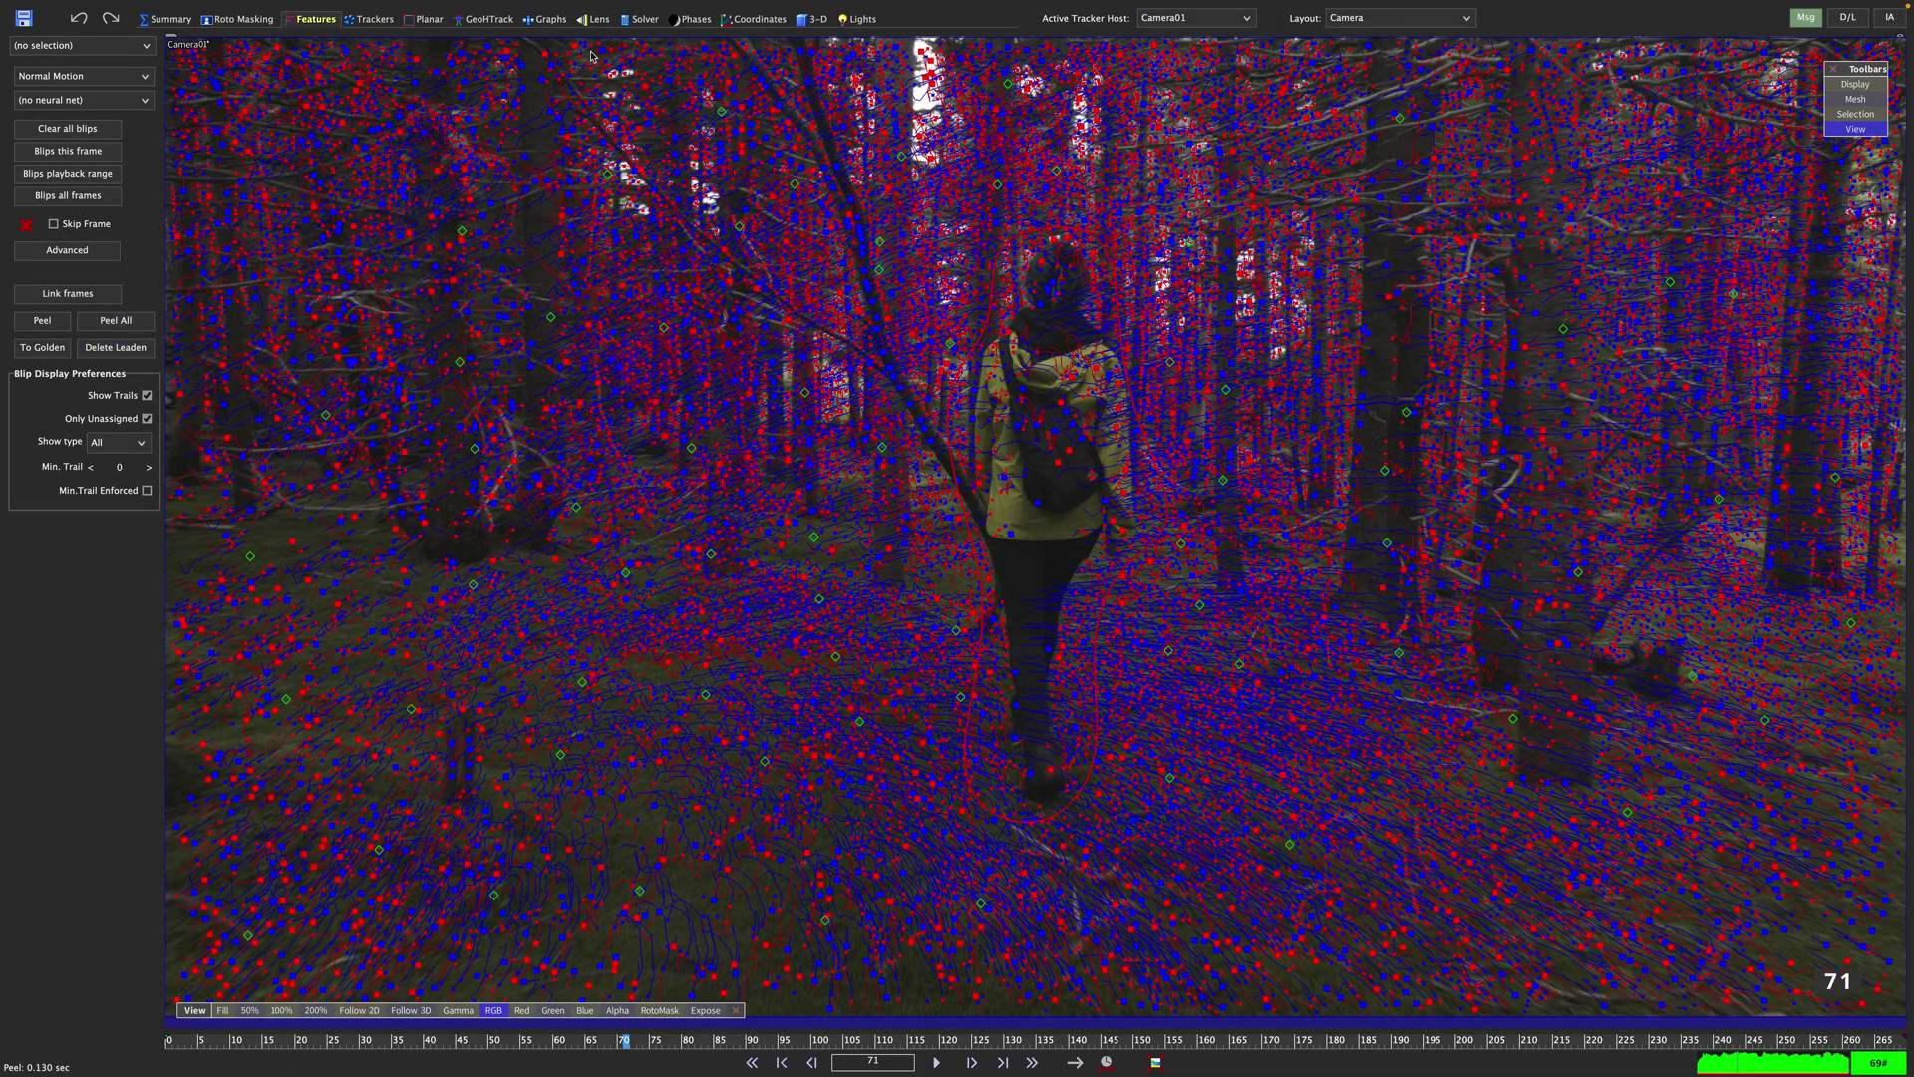
Step: Solve the camera with the Automatic mode and the Undirected setting, and scrub through the shot to review the solved points
{"action": "left_click", "coordinate": [640, 19]}
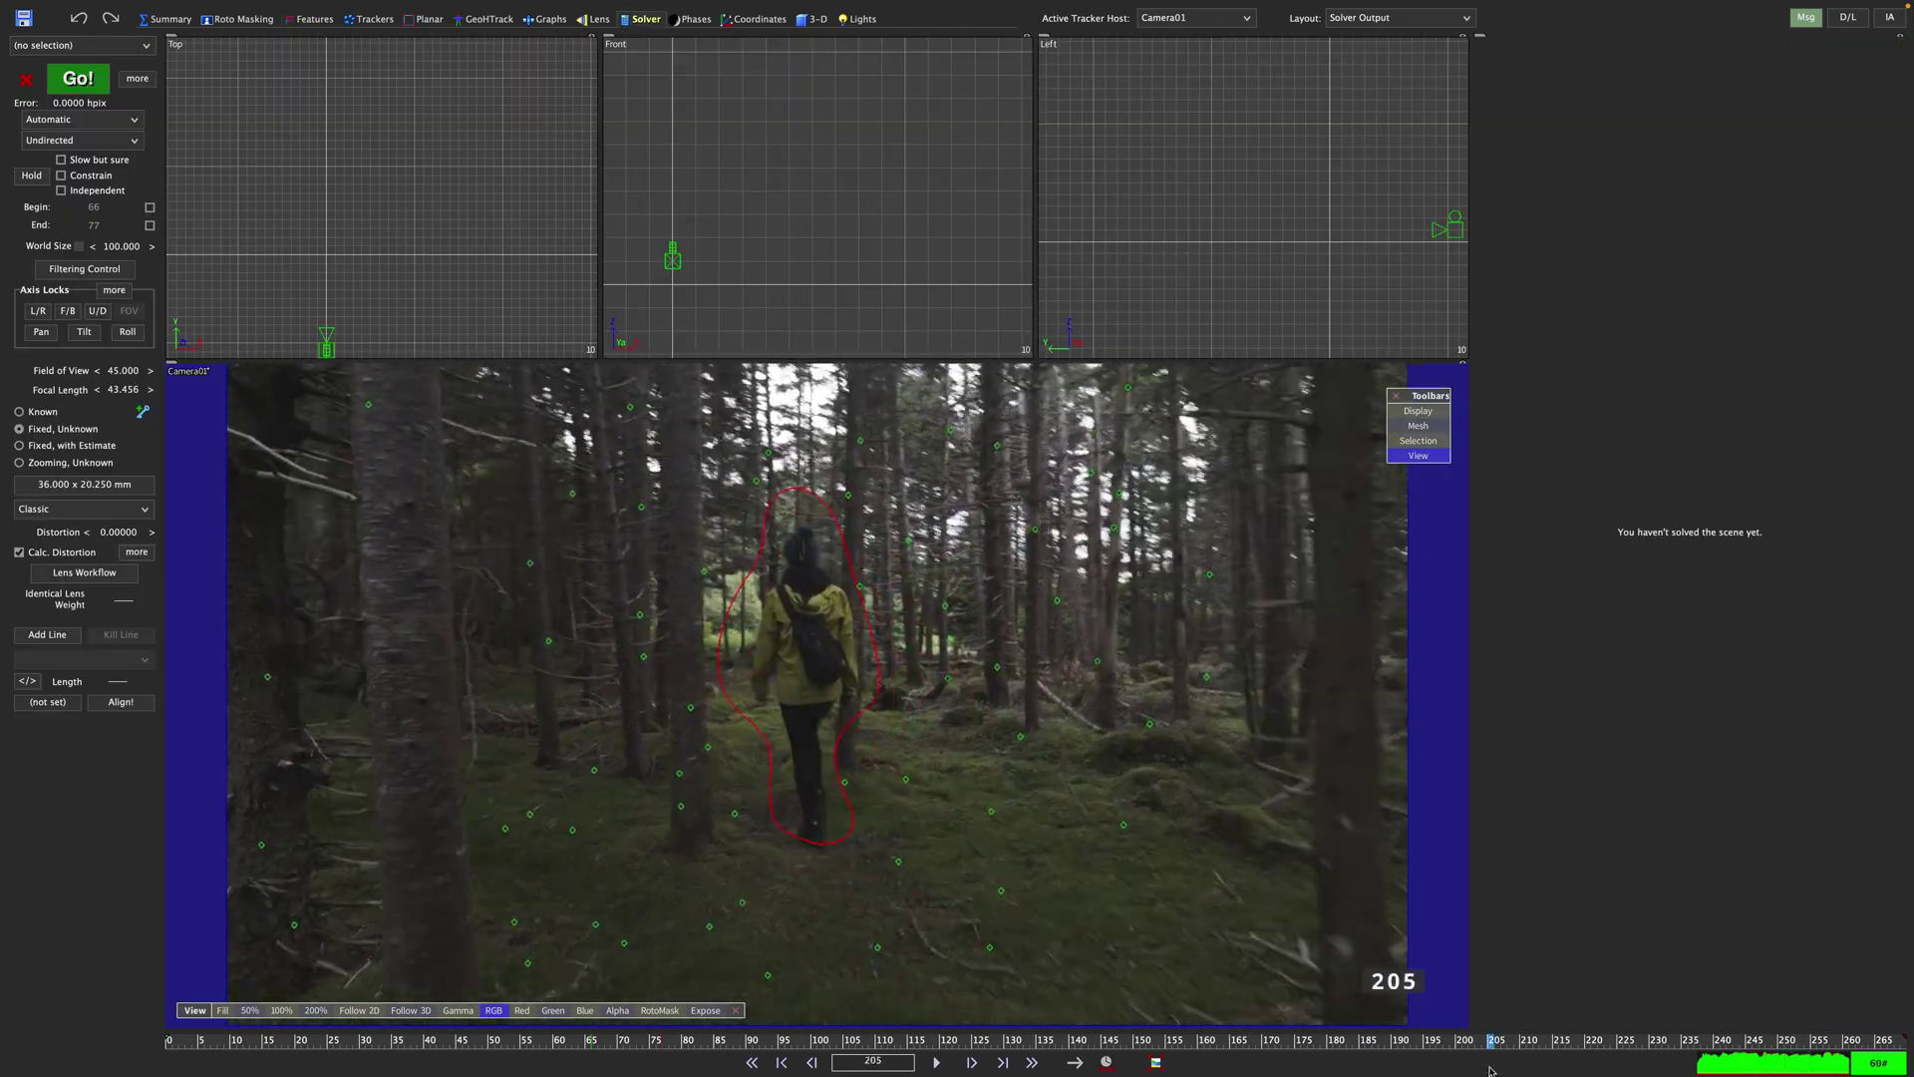
{"action": "left_click_drag", "start_coordinate": [1489, 1071], "coordinate": [1340, 1066]}
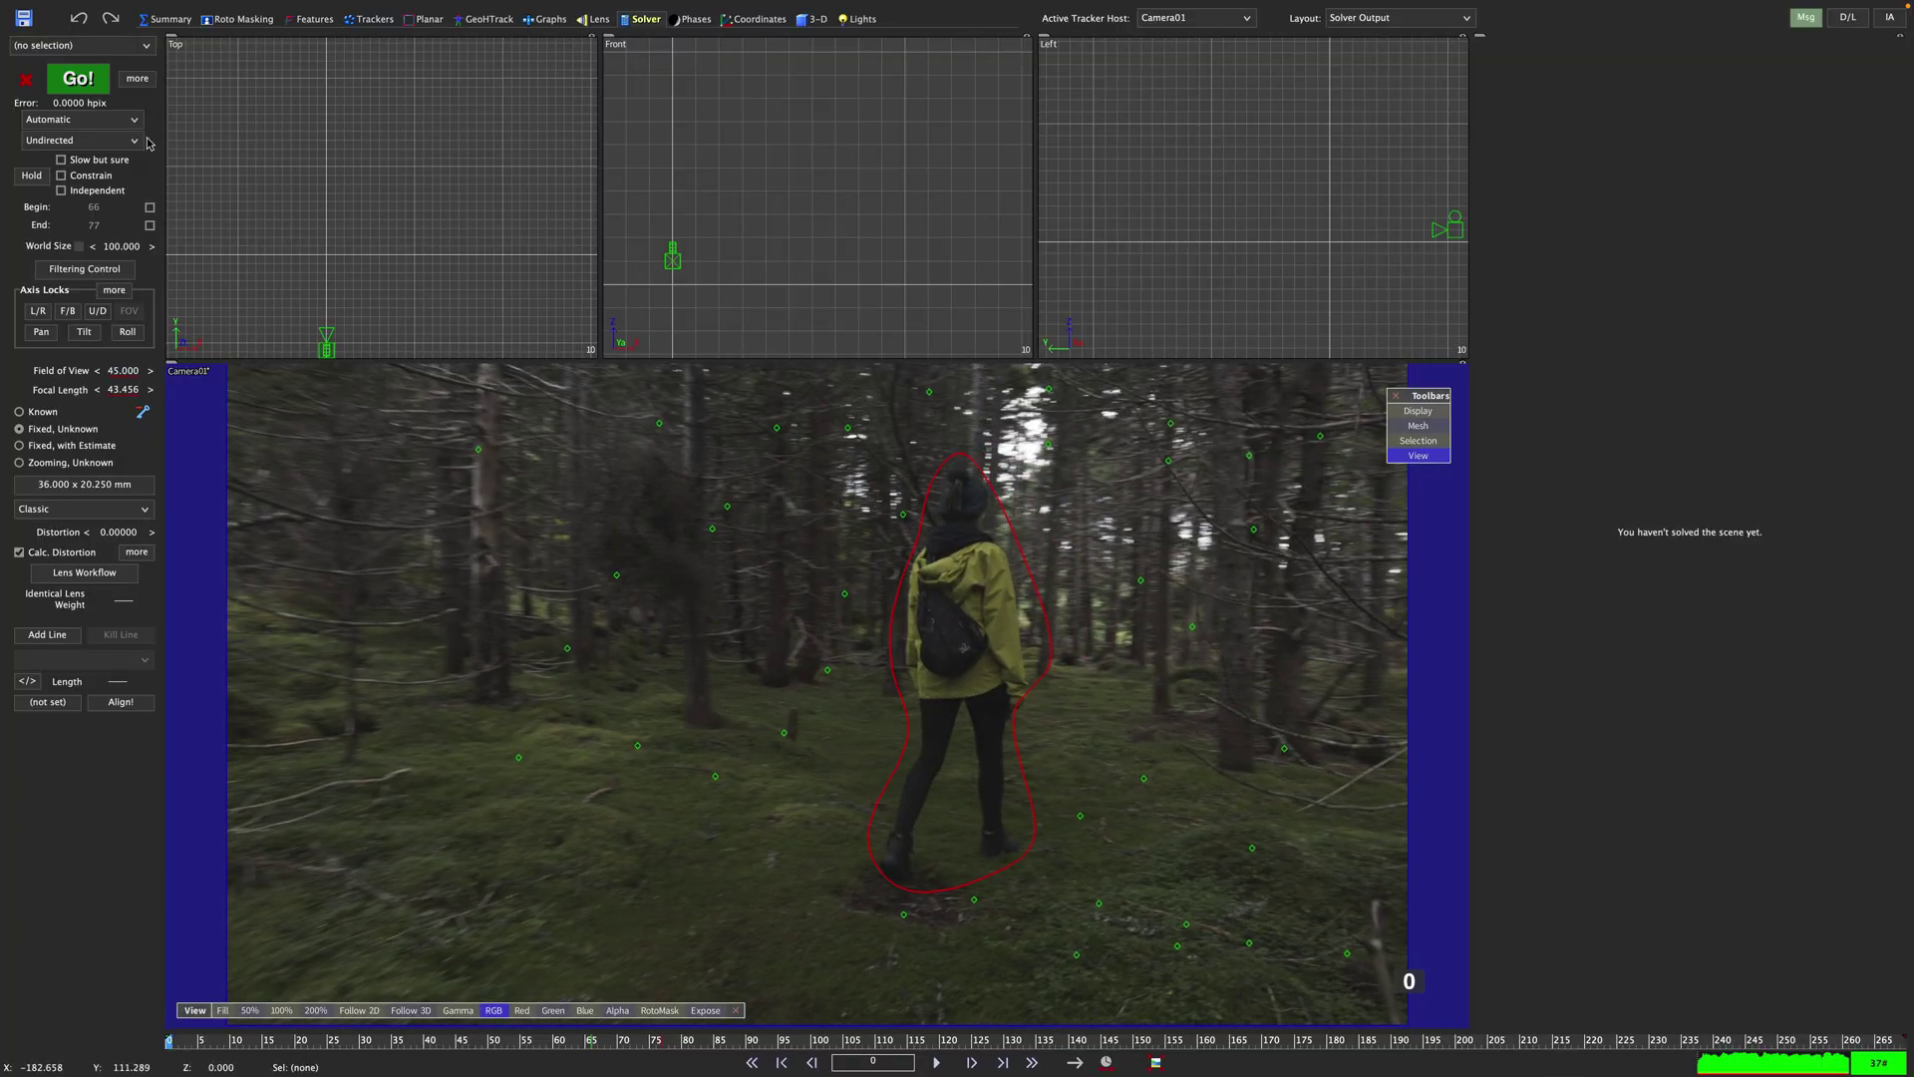
{"action": "left_click", "coordinate": [78, 78]}
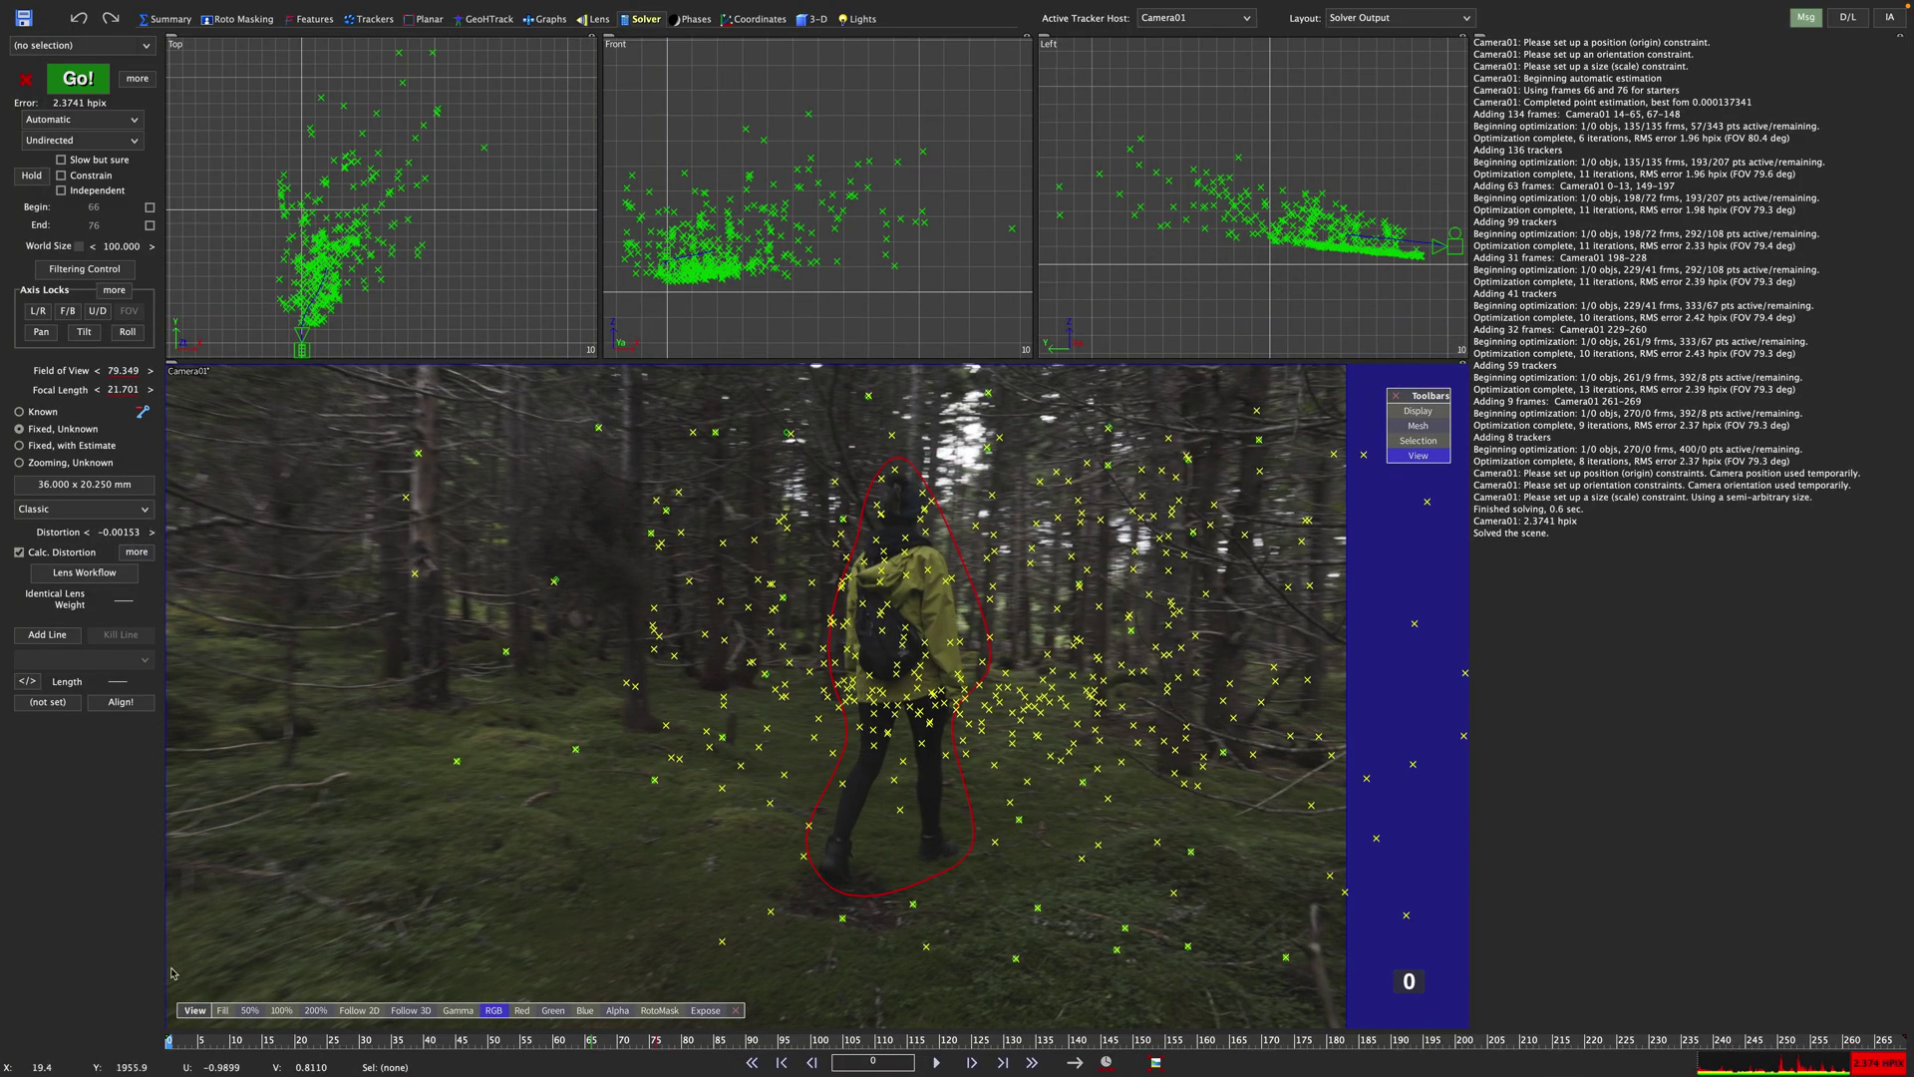
{"action": "left_click_drag", "start_coordinate": [195, 1042], "coordinate": [674, 1075]}
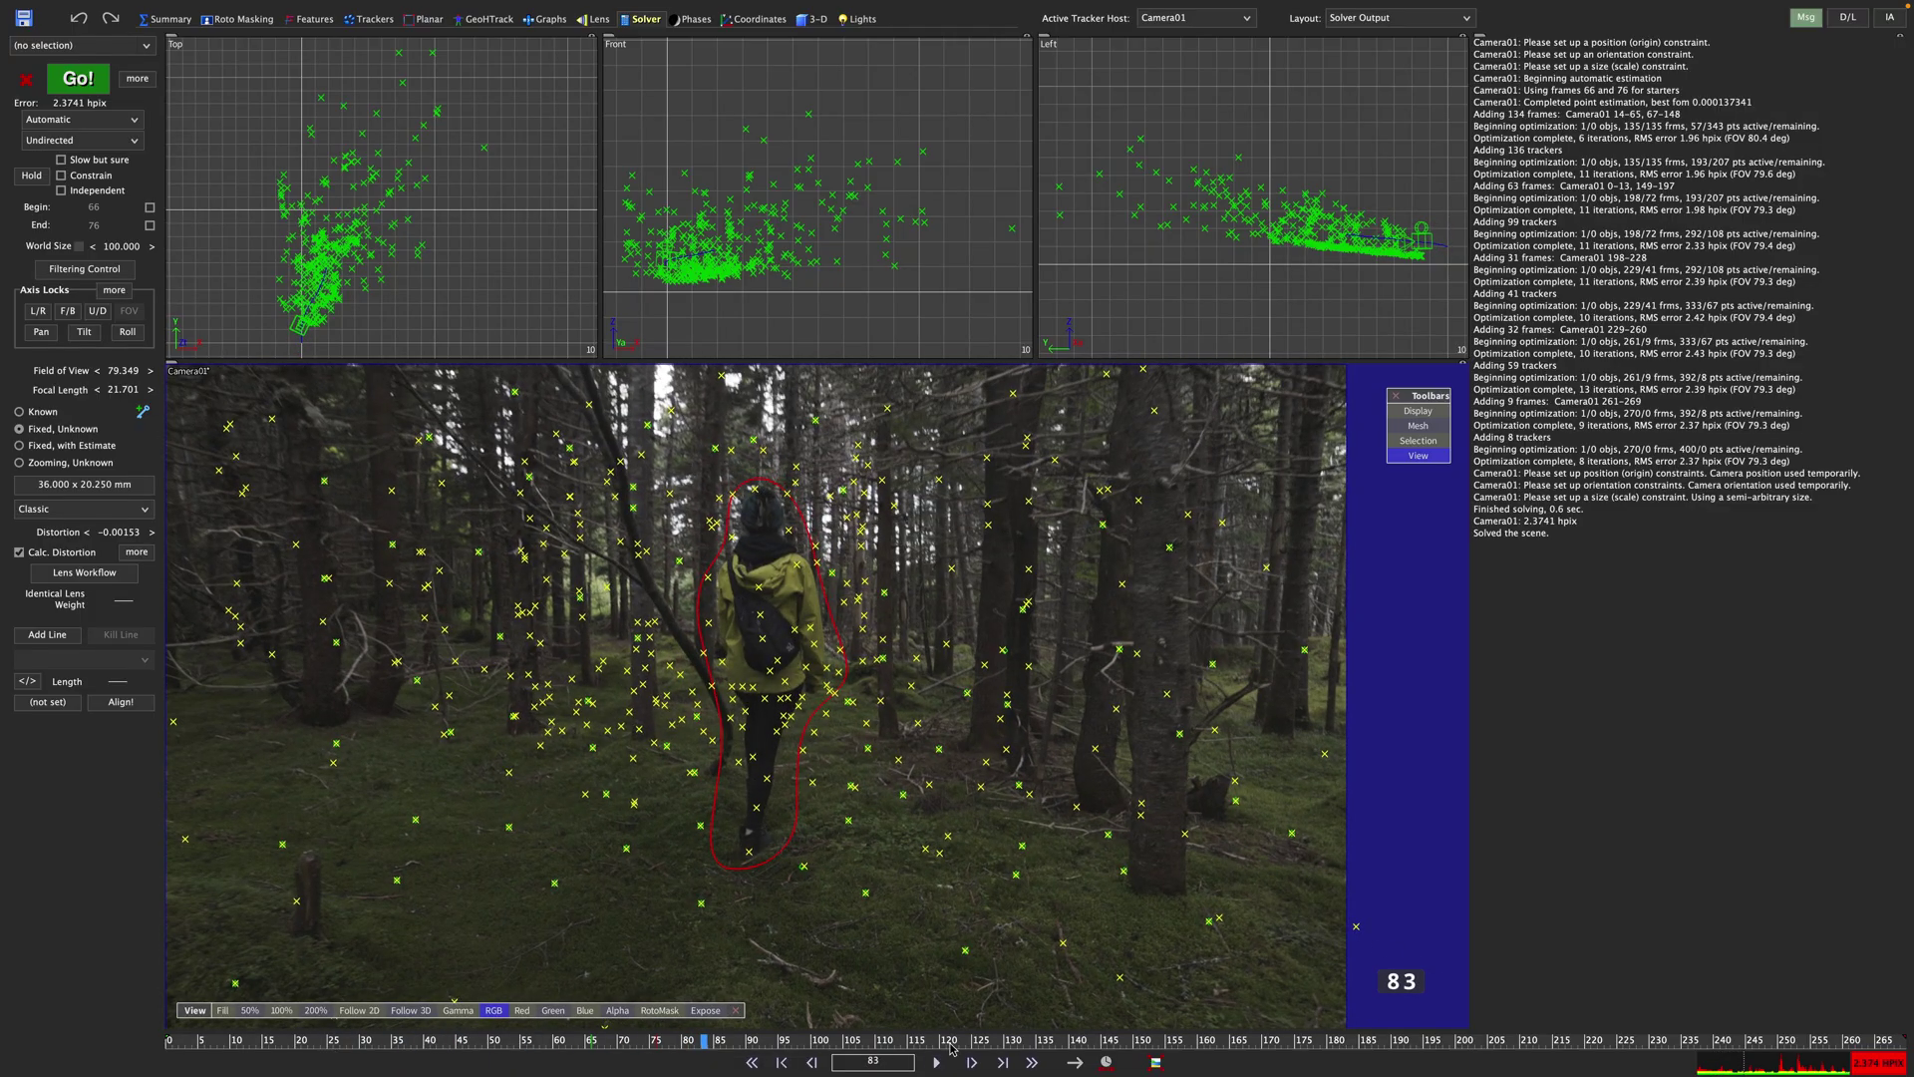
{"action": "left_click_drag", "start_coordinate": [952, 1049], "coordinate": [167, 1040]}
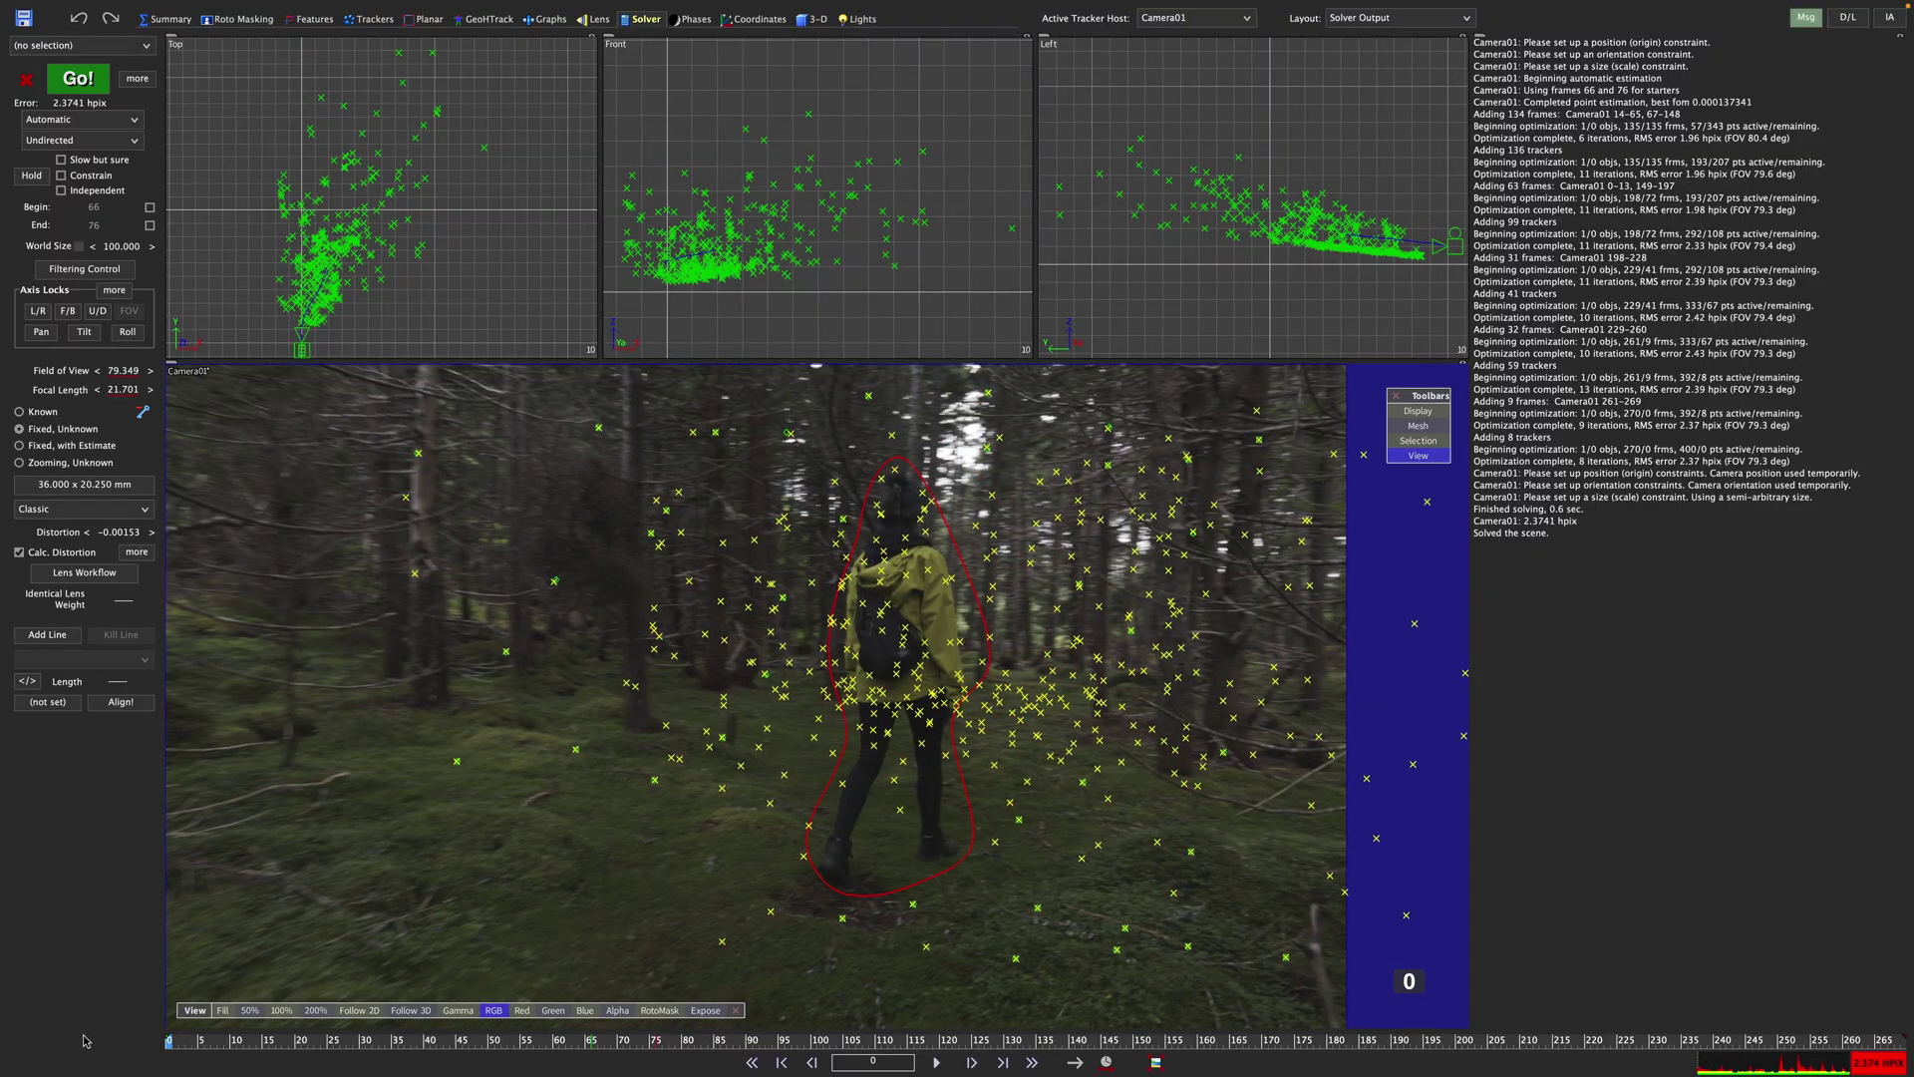
Step: Clear the camera solution and remove all existing trackers and blips from the shot
{"action": "left_click", "coordinate": [26, 80]}
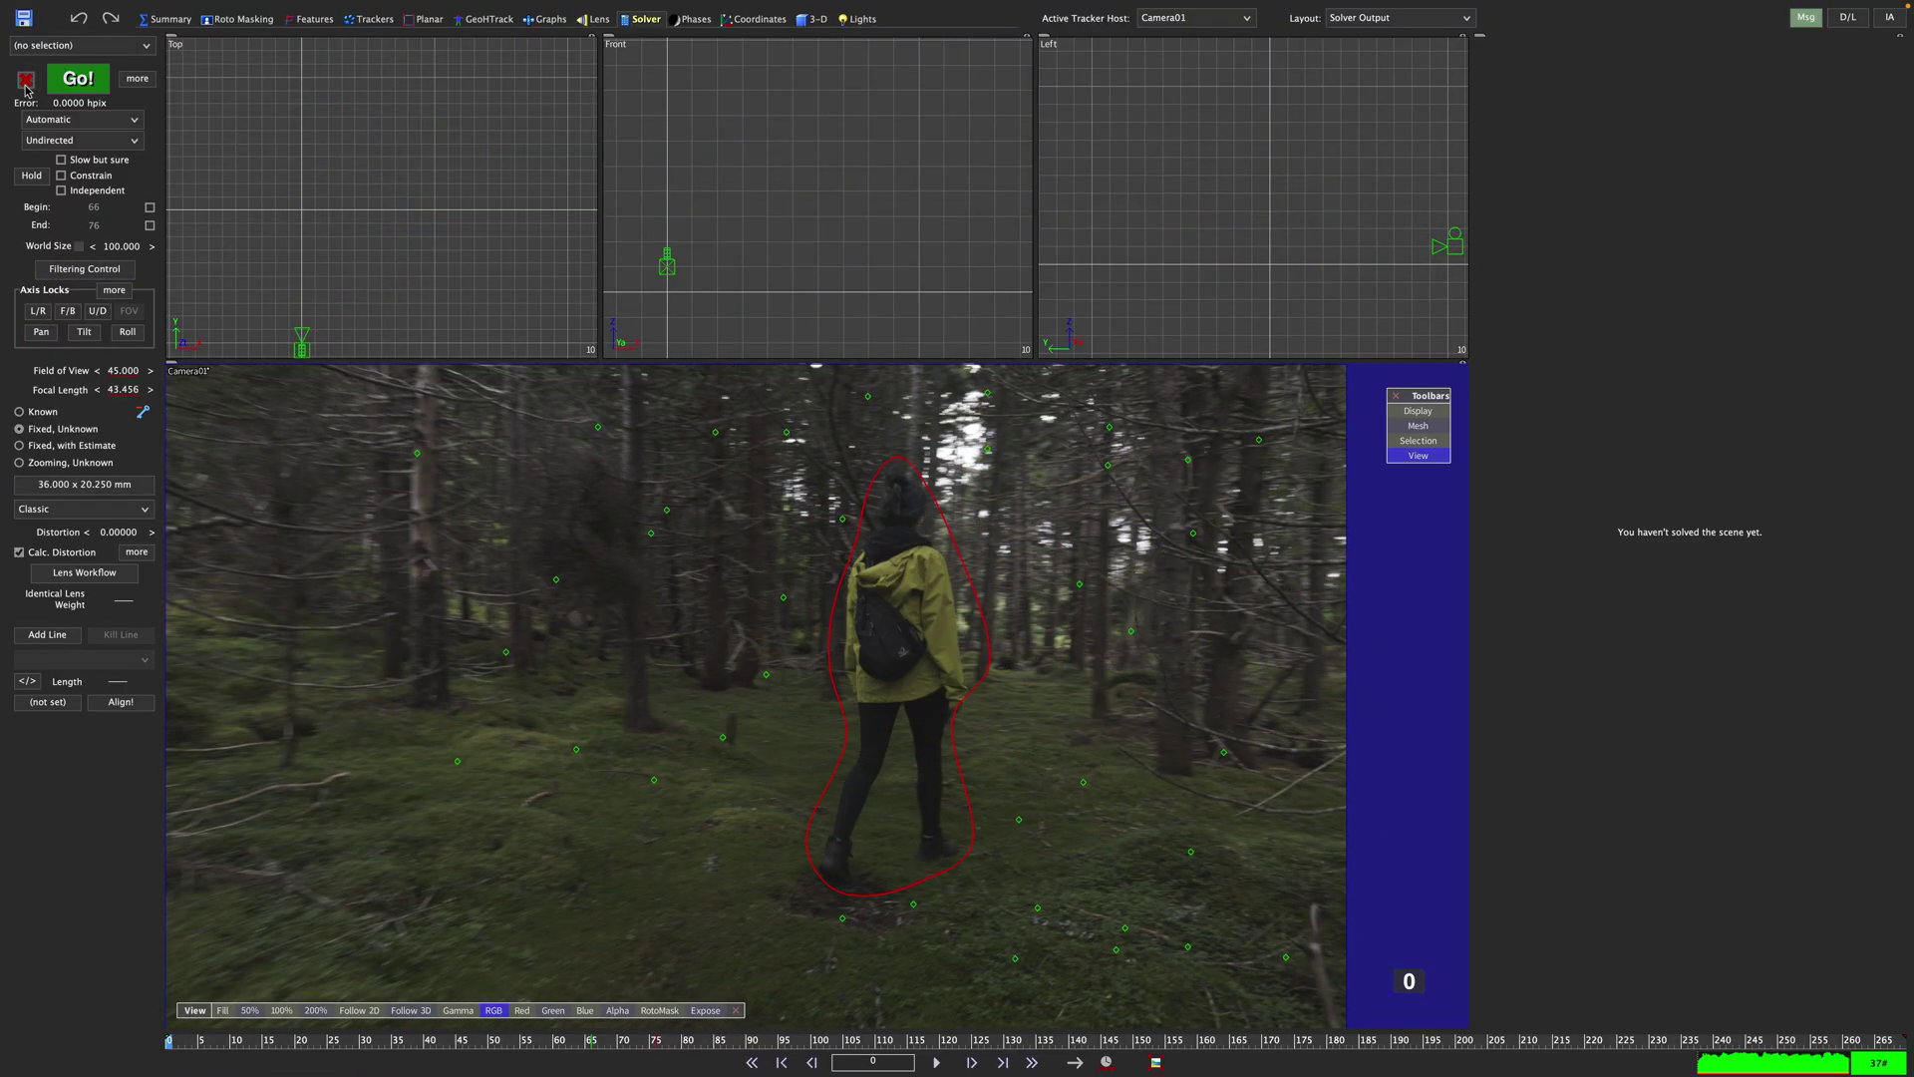
{"action": "left_click", "coordinate": [317, 19]}
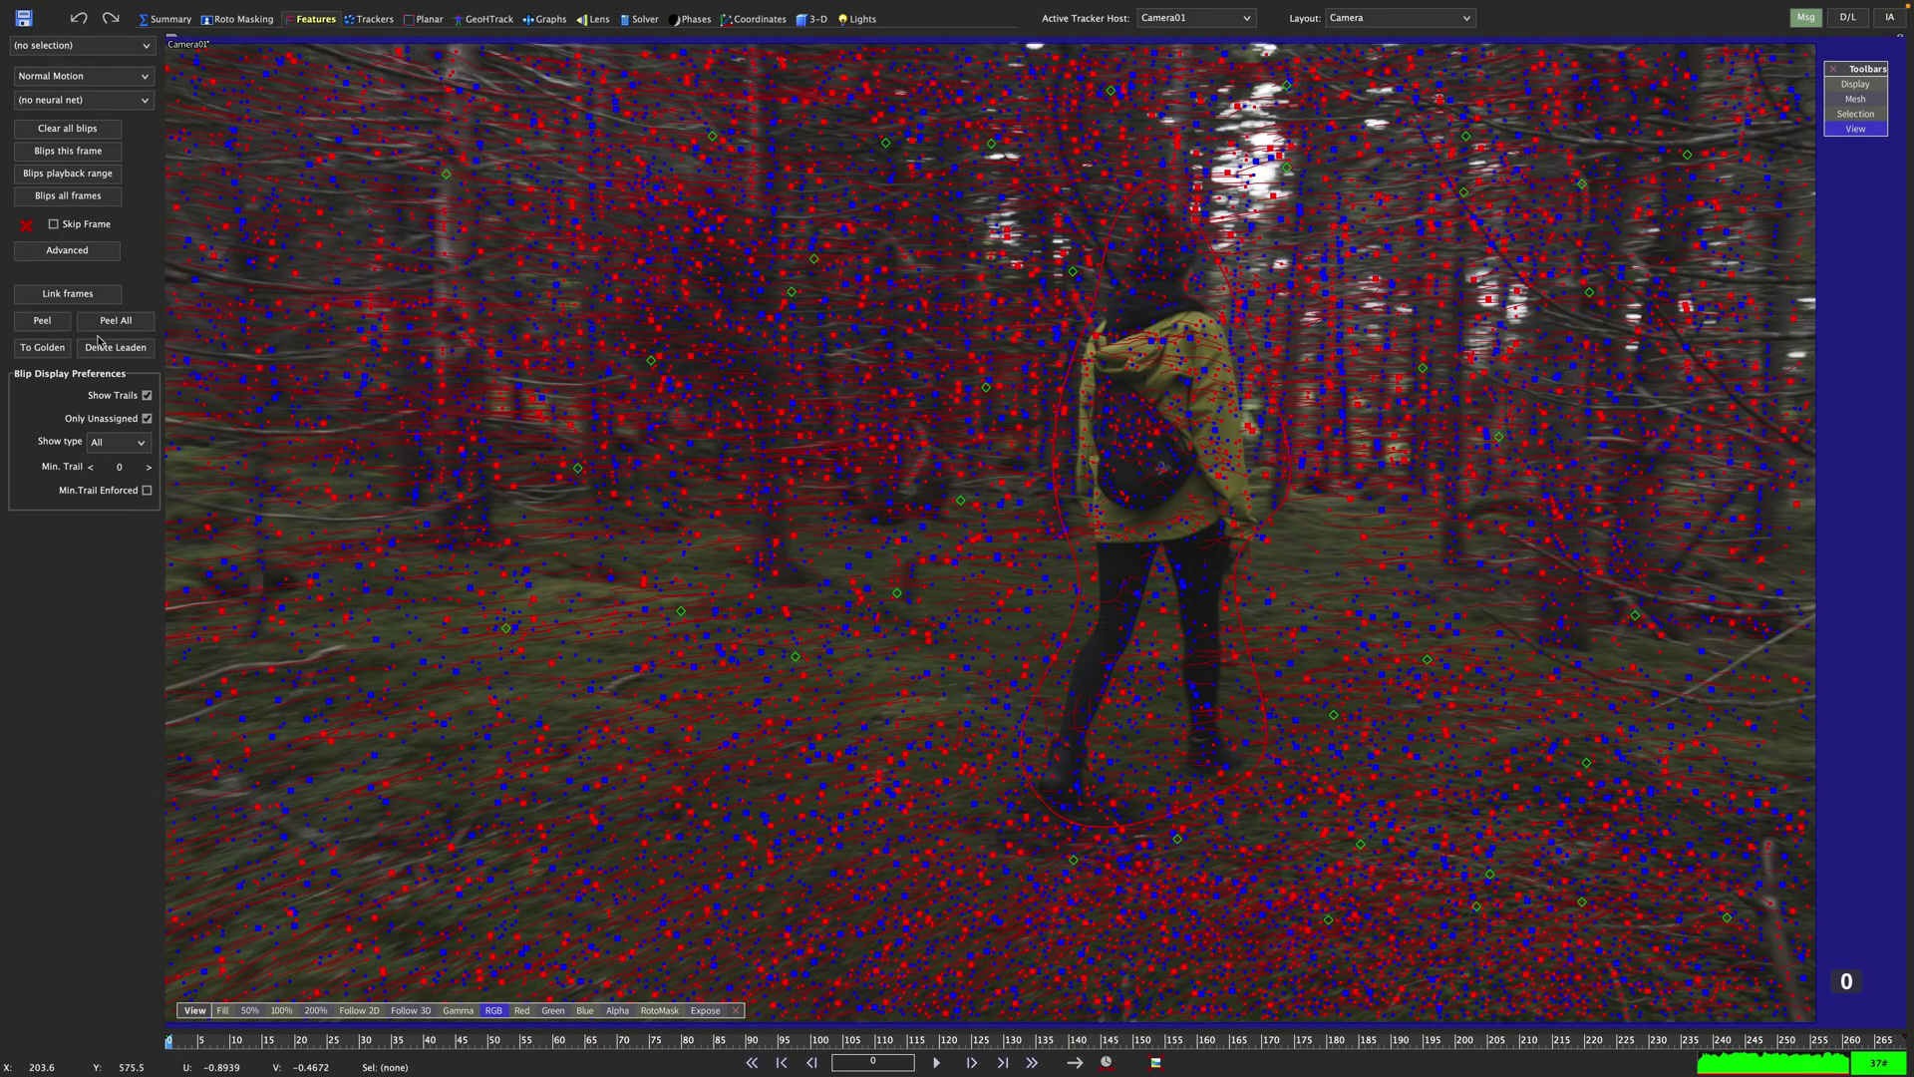
{"action": "left_click", "coordinate": [92, 134]}
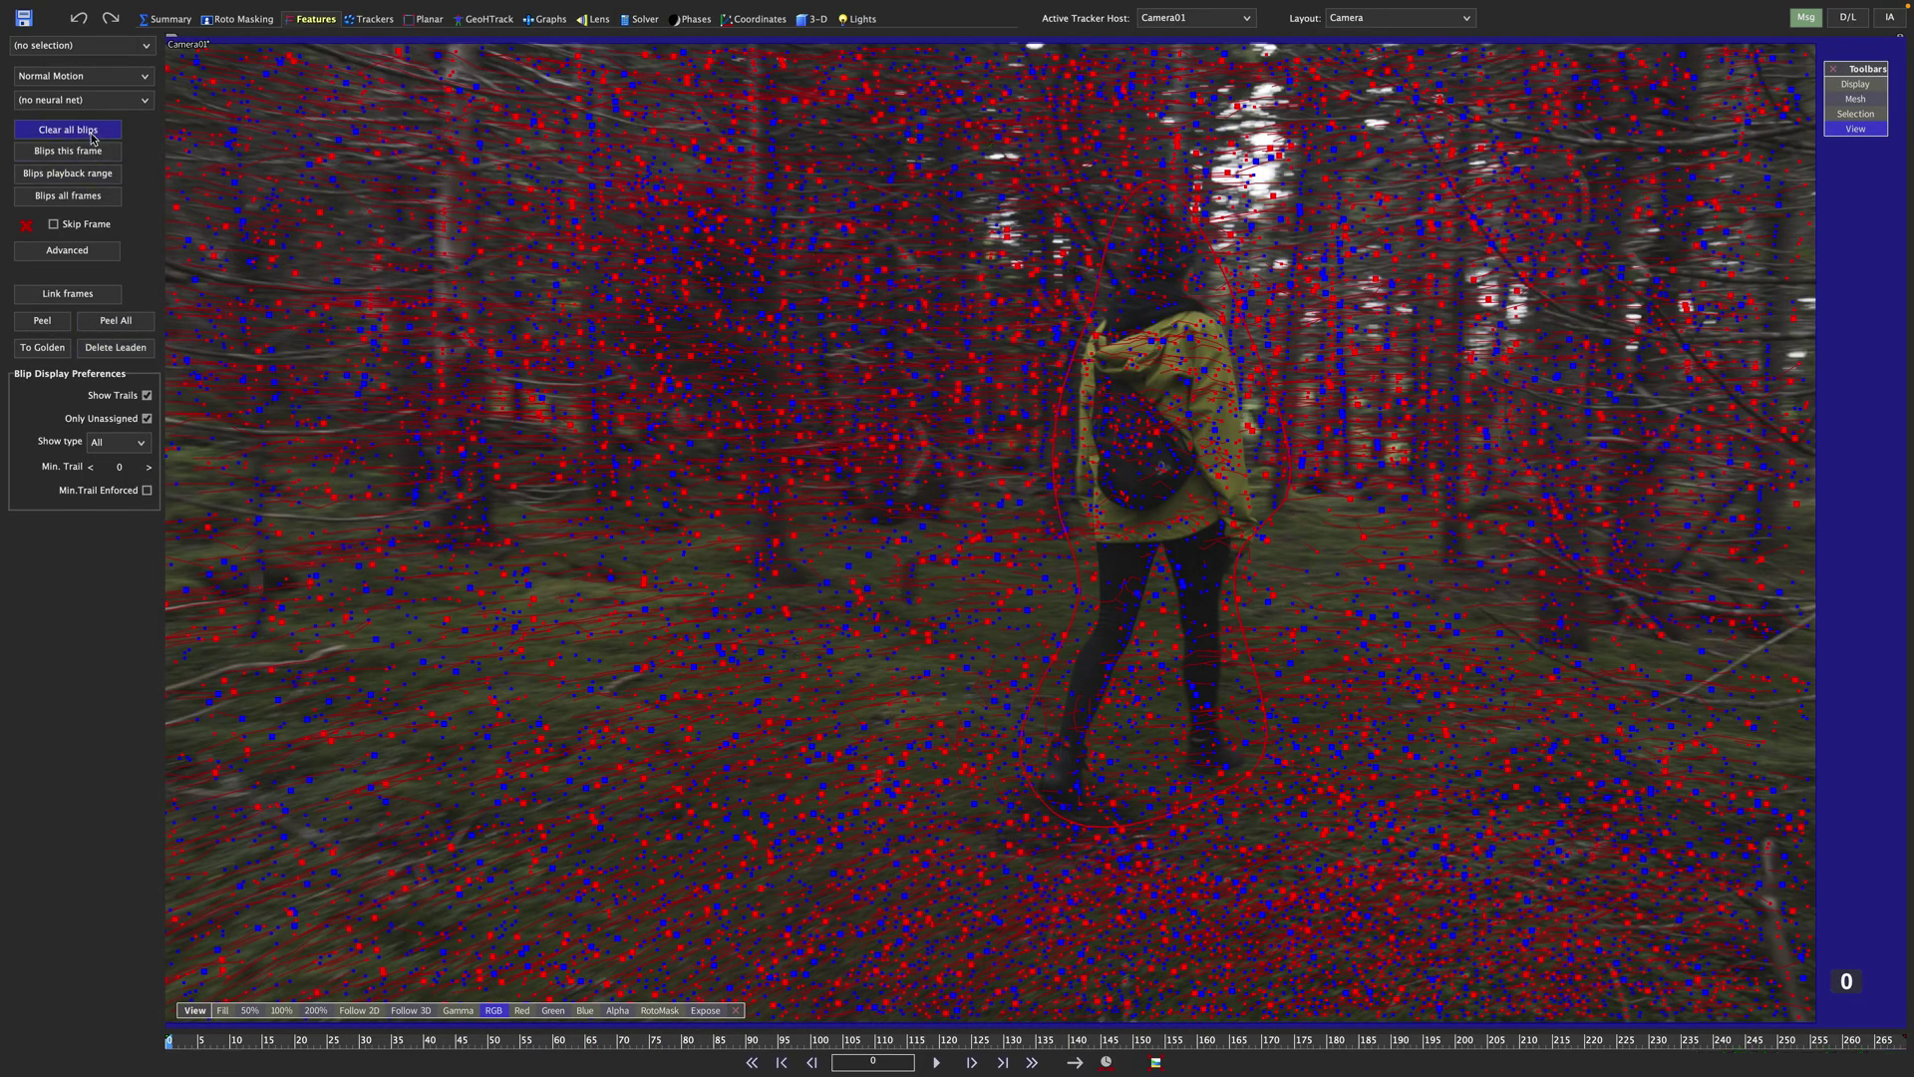
Step: Delete the hiker's garbage spline and create a new Mask ML layer assigned to Garbage
{"action": "left_click", "coordinate": [241, 19]}
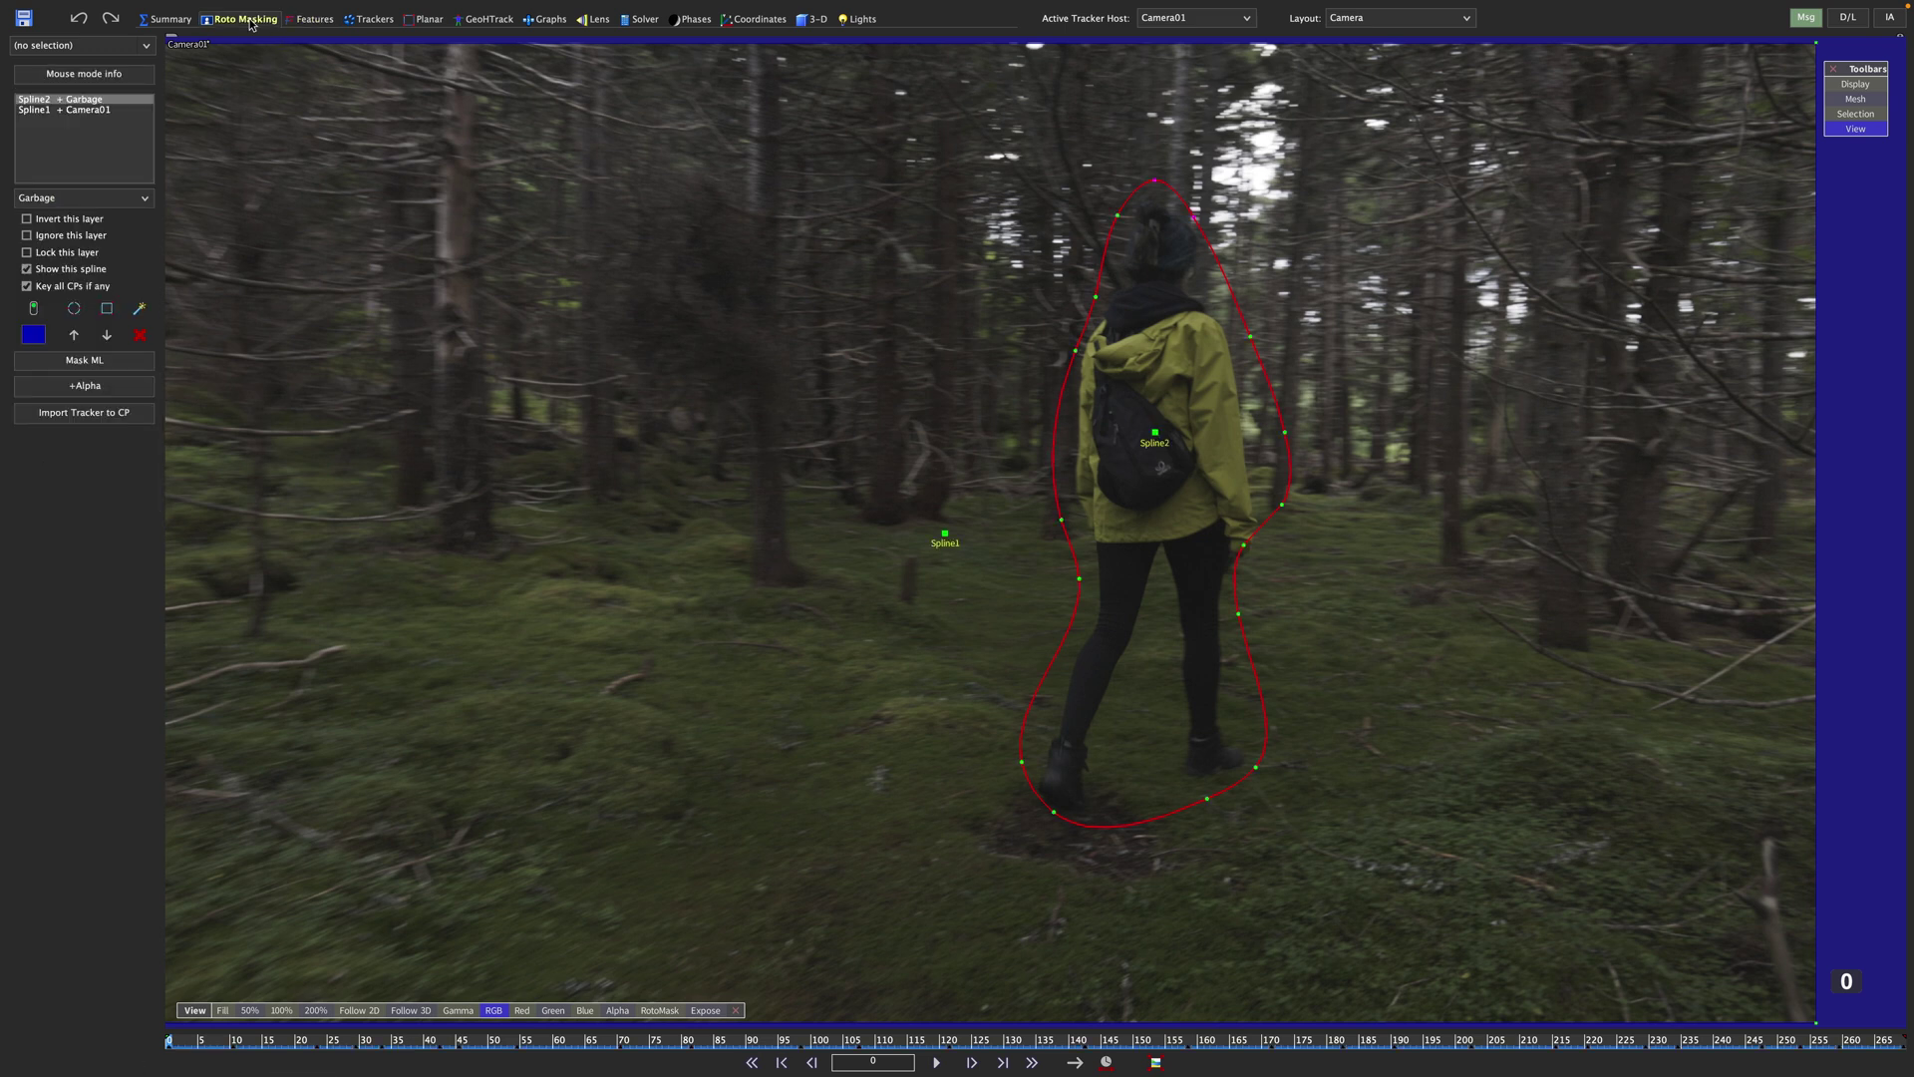
{"action": "left_click", "coordinate": [139, 339]}
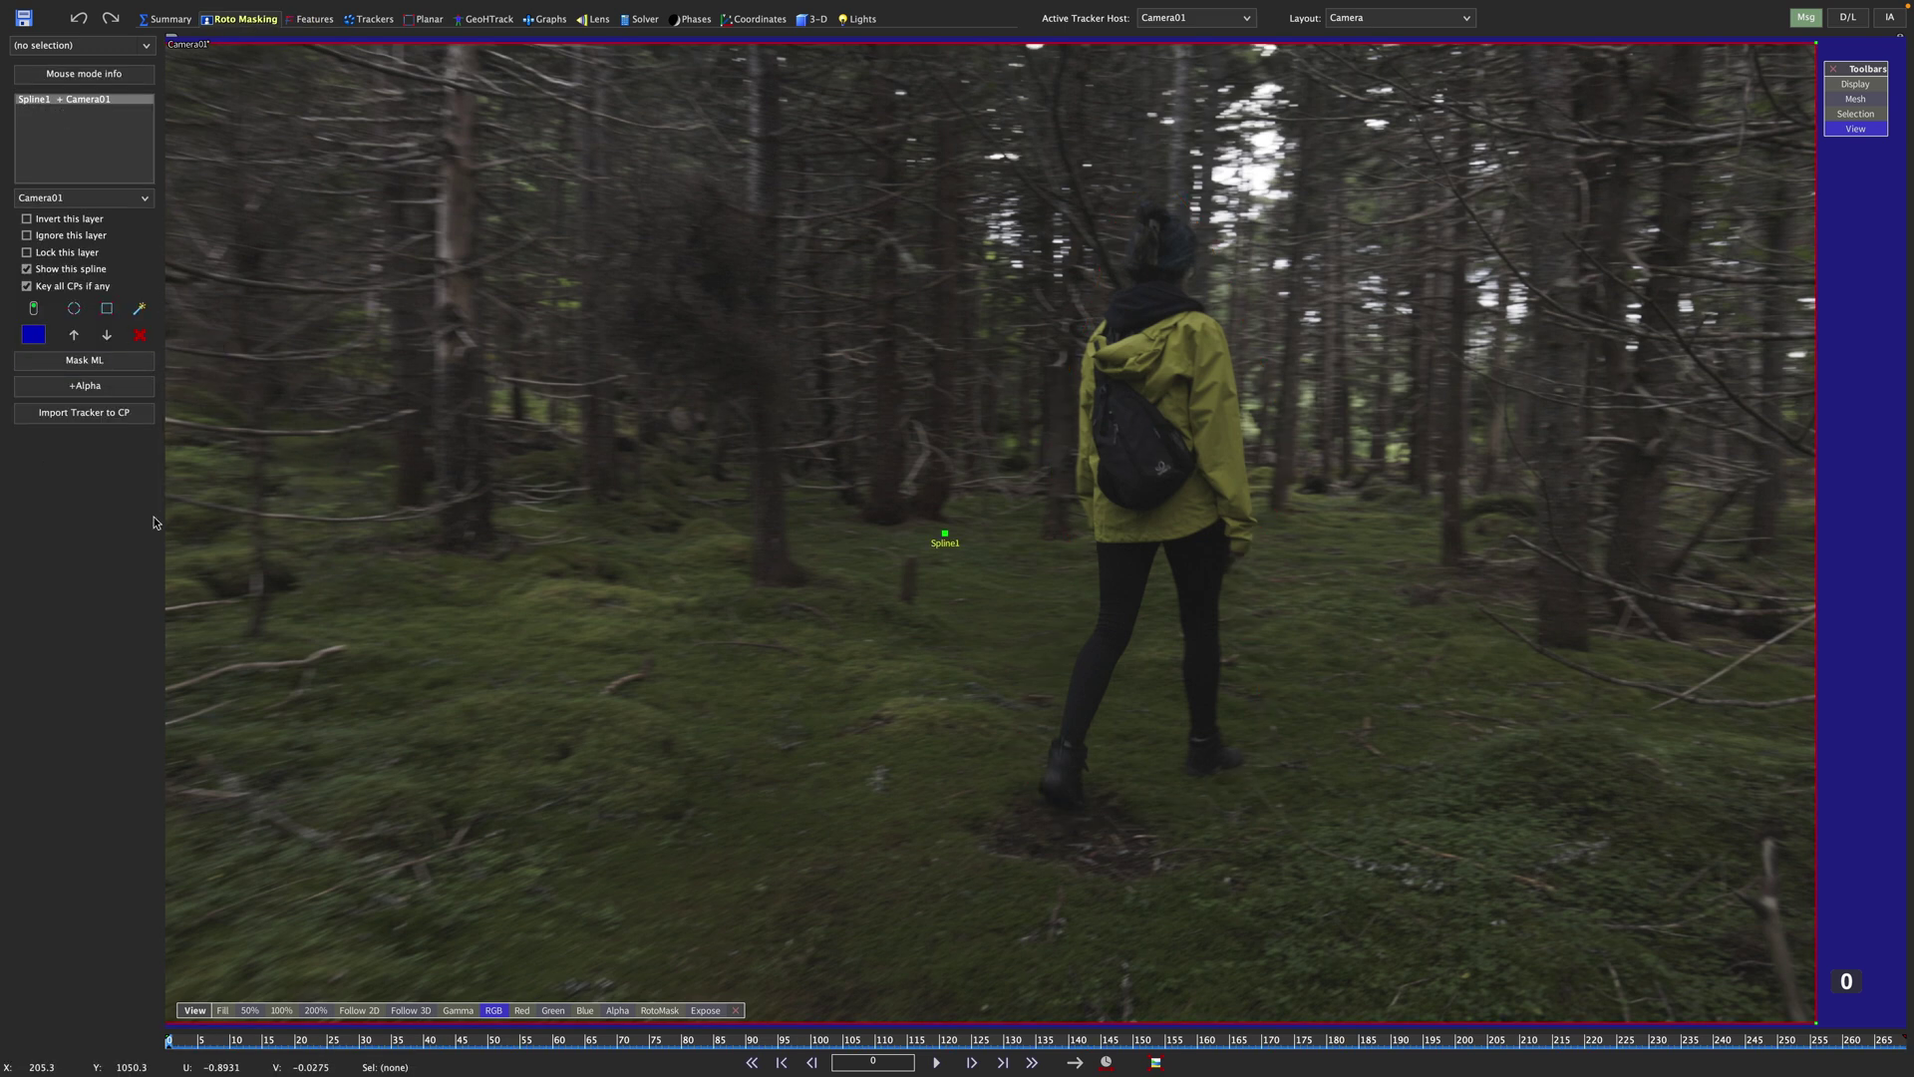
{"action": "left_click", "coordinate": [54, 357]}
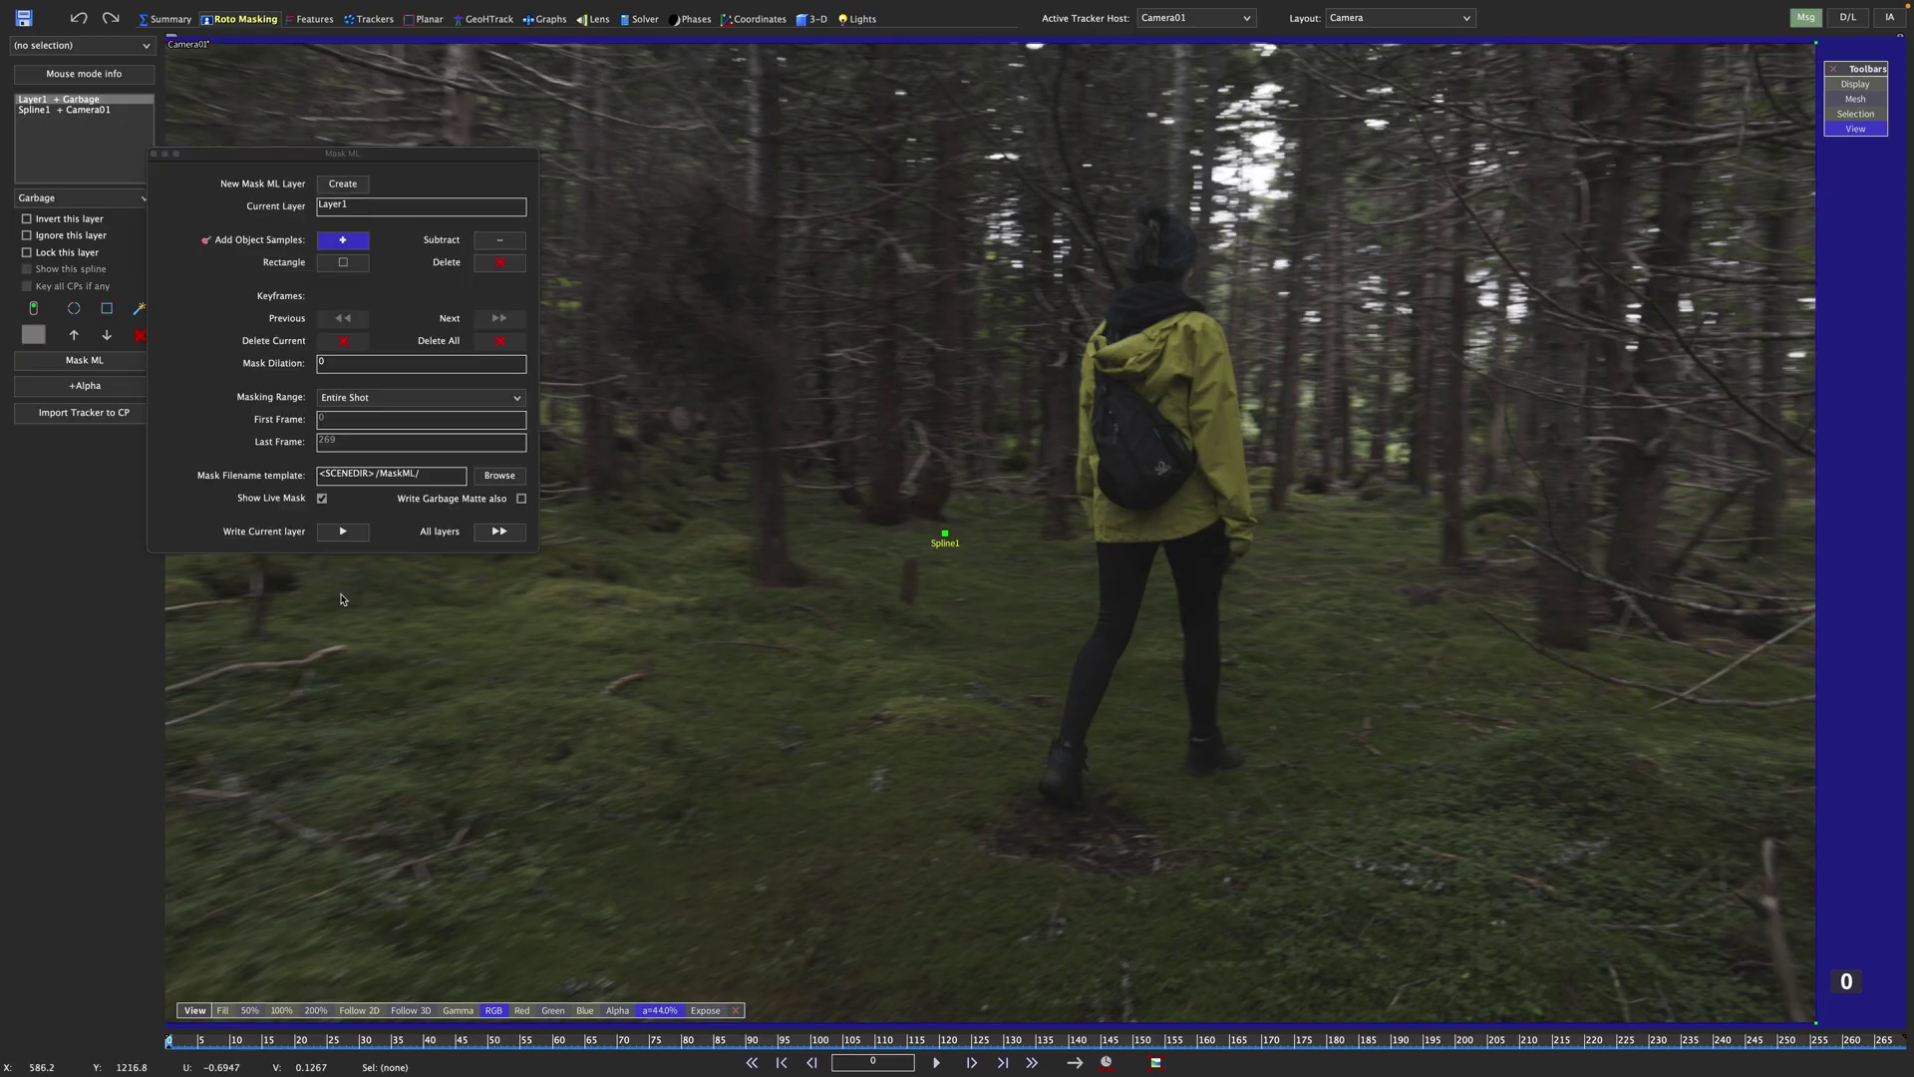
Step: Add Mask ML object samples on the hiker's hat, scarf and trousers at frame 0
{"action": "left_click", "coordinate": [1166, 253]}
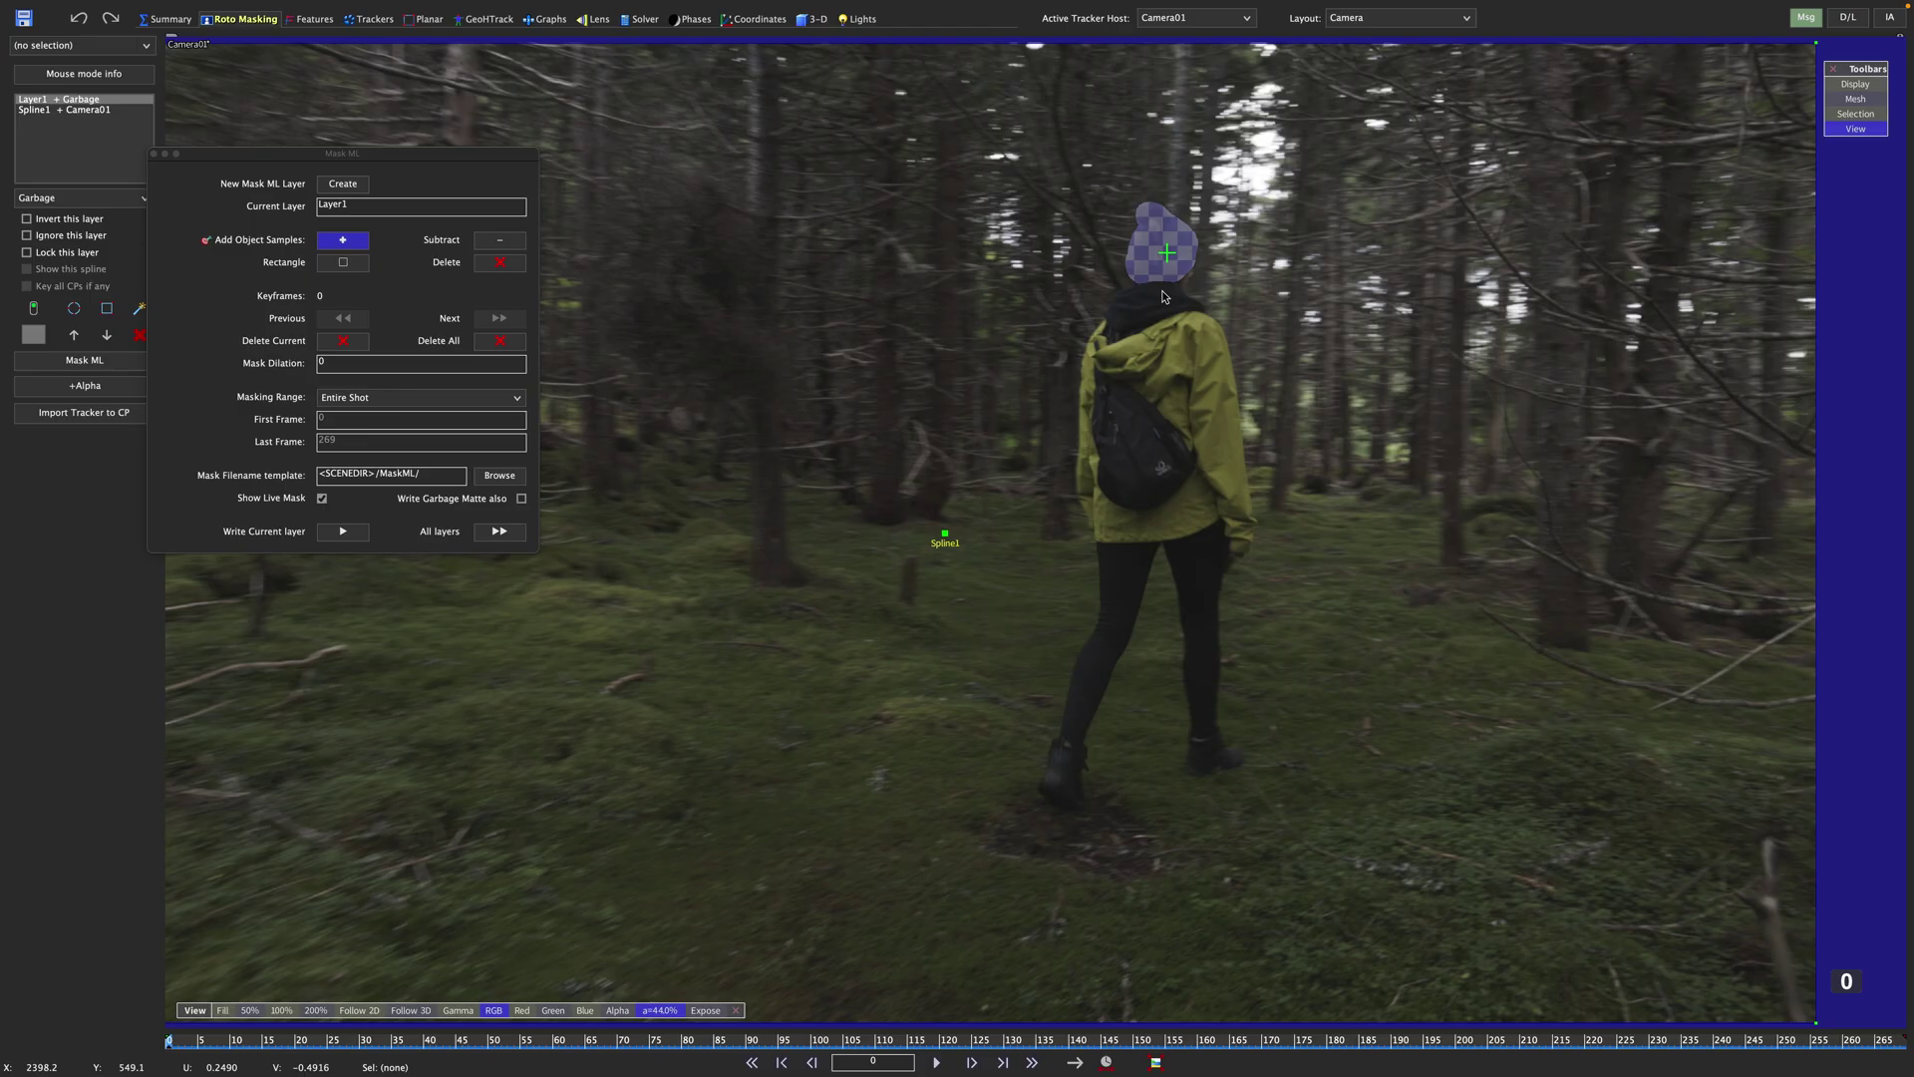
{"action": "left_click", "coordinate": [1161, 292]}
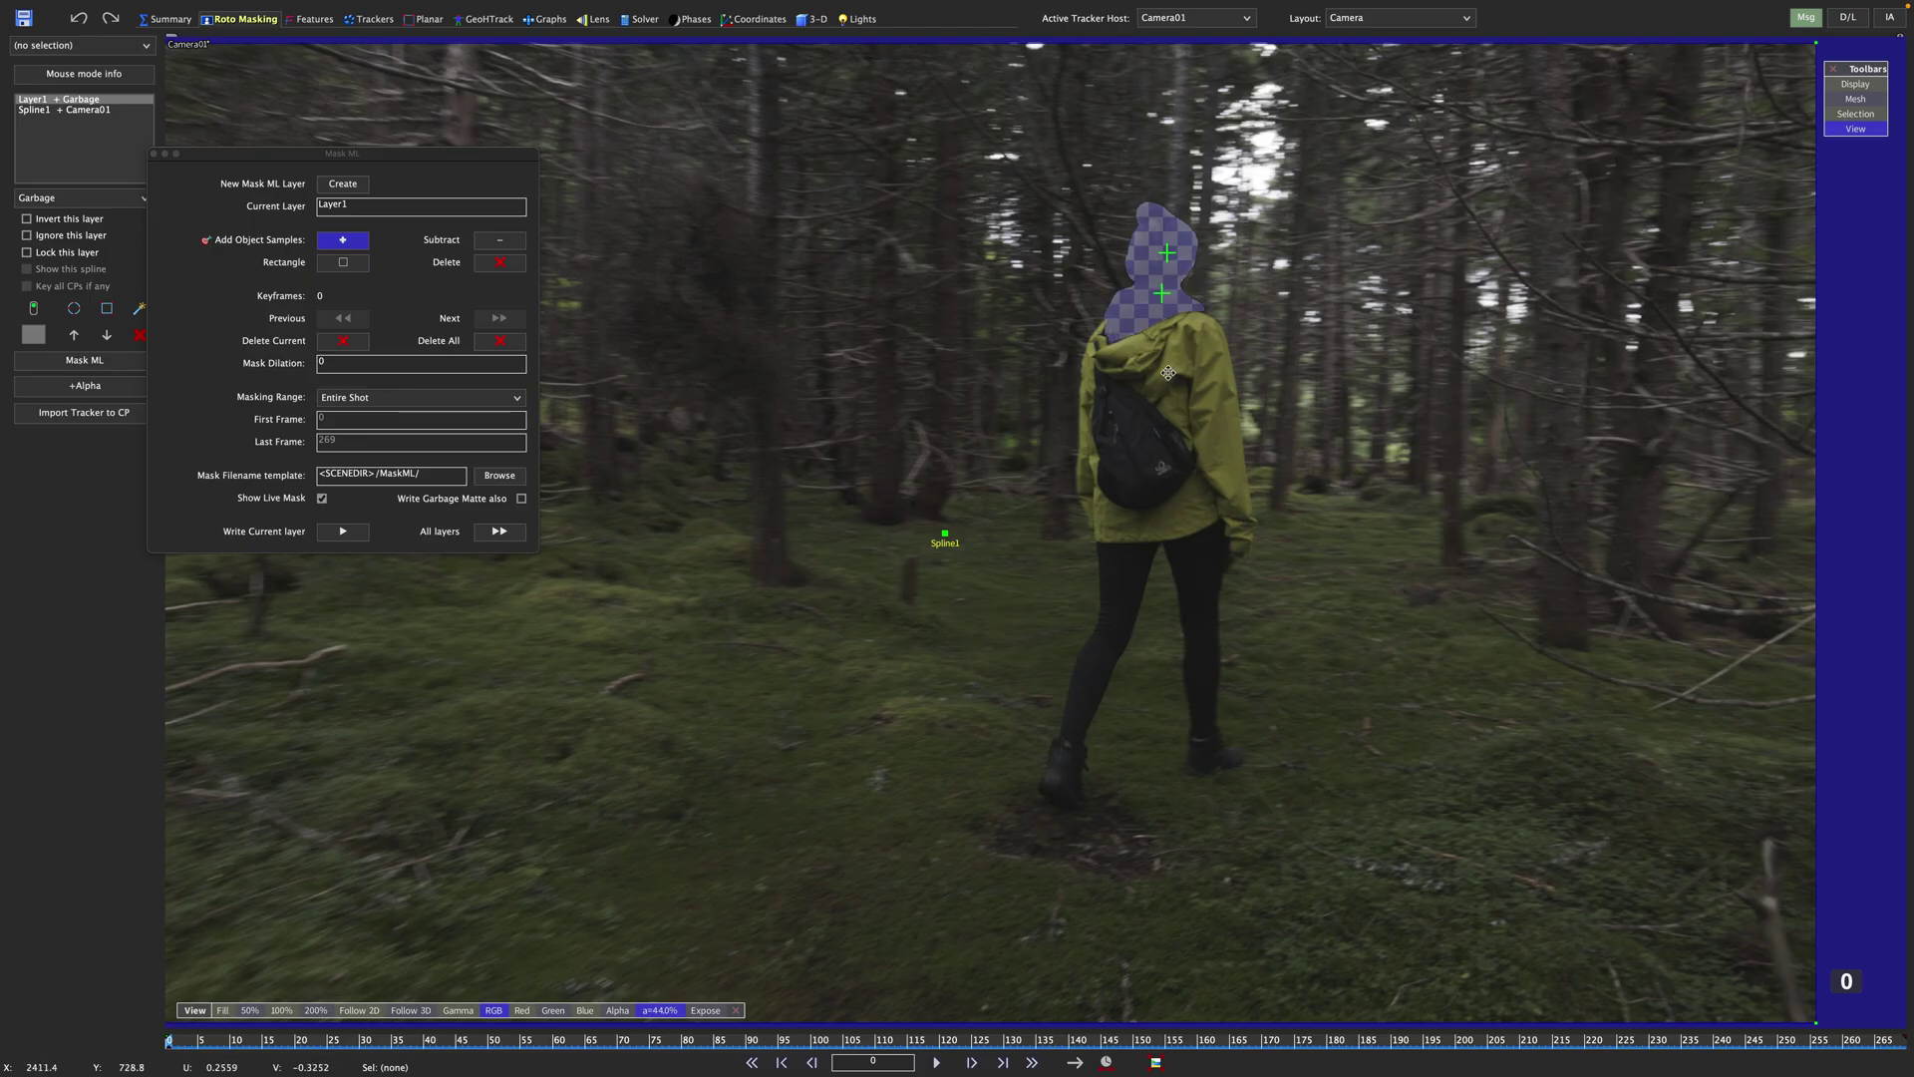
{"action": "left_click", "coordinate": [1135, 561]}
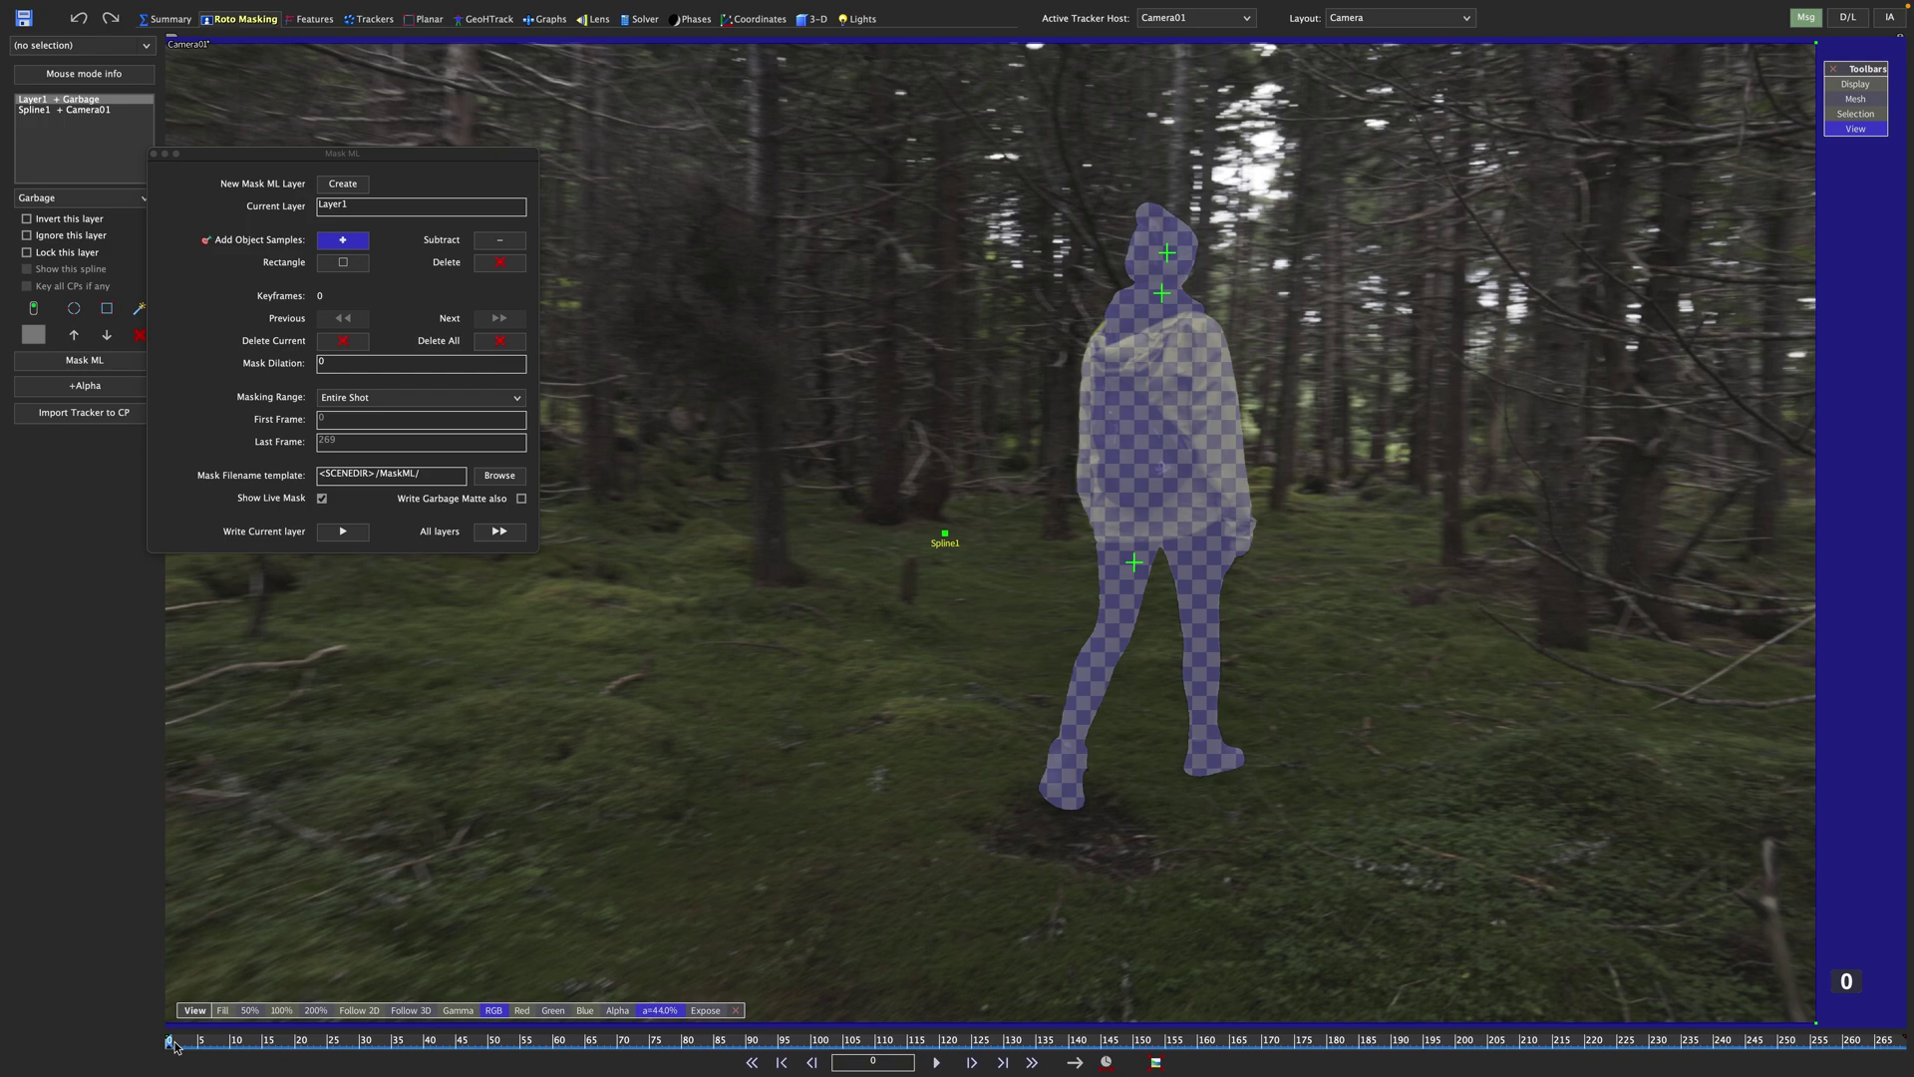
Step: Add Mask ML object samples on the hiker's hat, scarf, jacket and upper leg at frame 90
{"action": "left_click_drag", "start_coordinate": [175, 1045], "coordinate": [752, 1047]}
{"action": "left_click", "coordinate": [930, 251]}
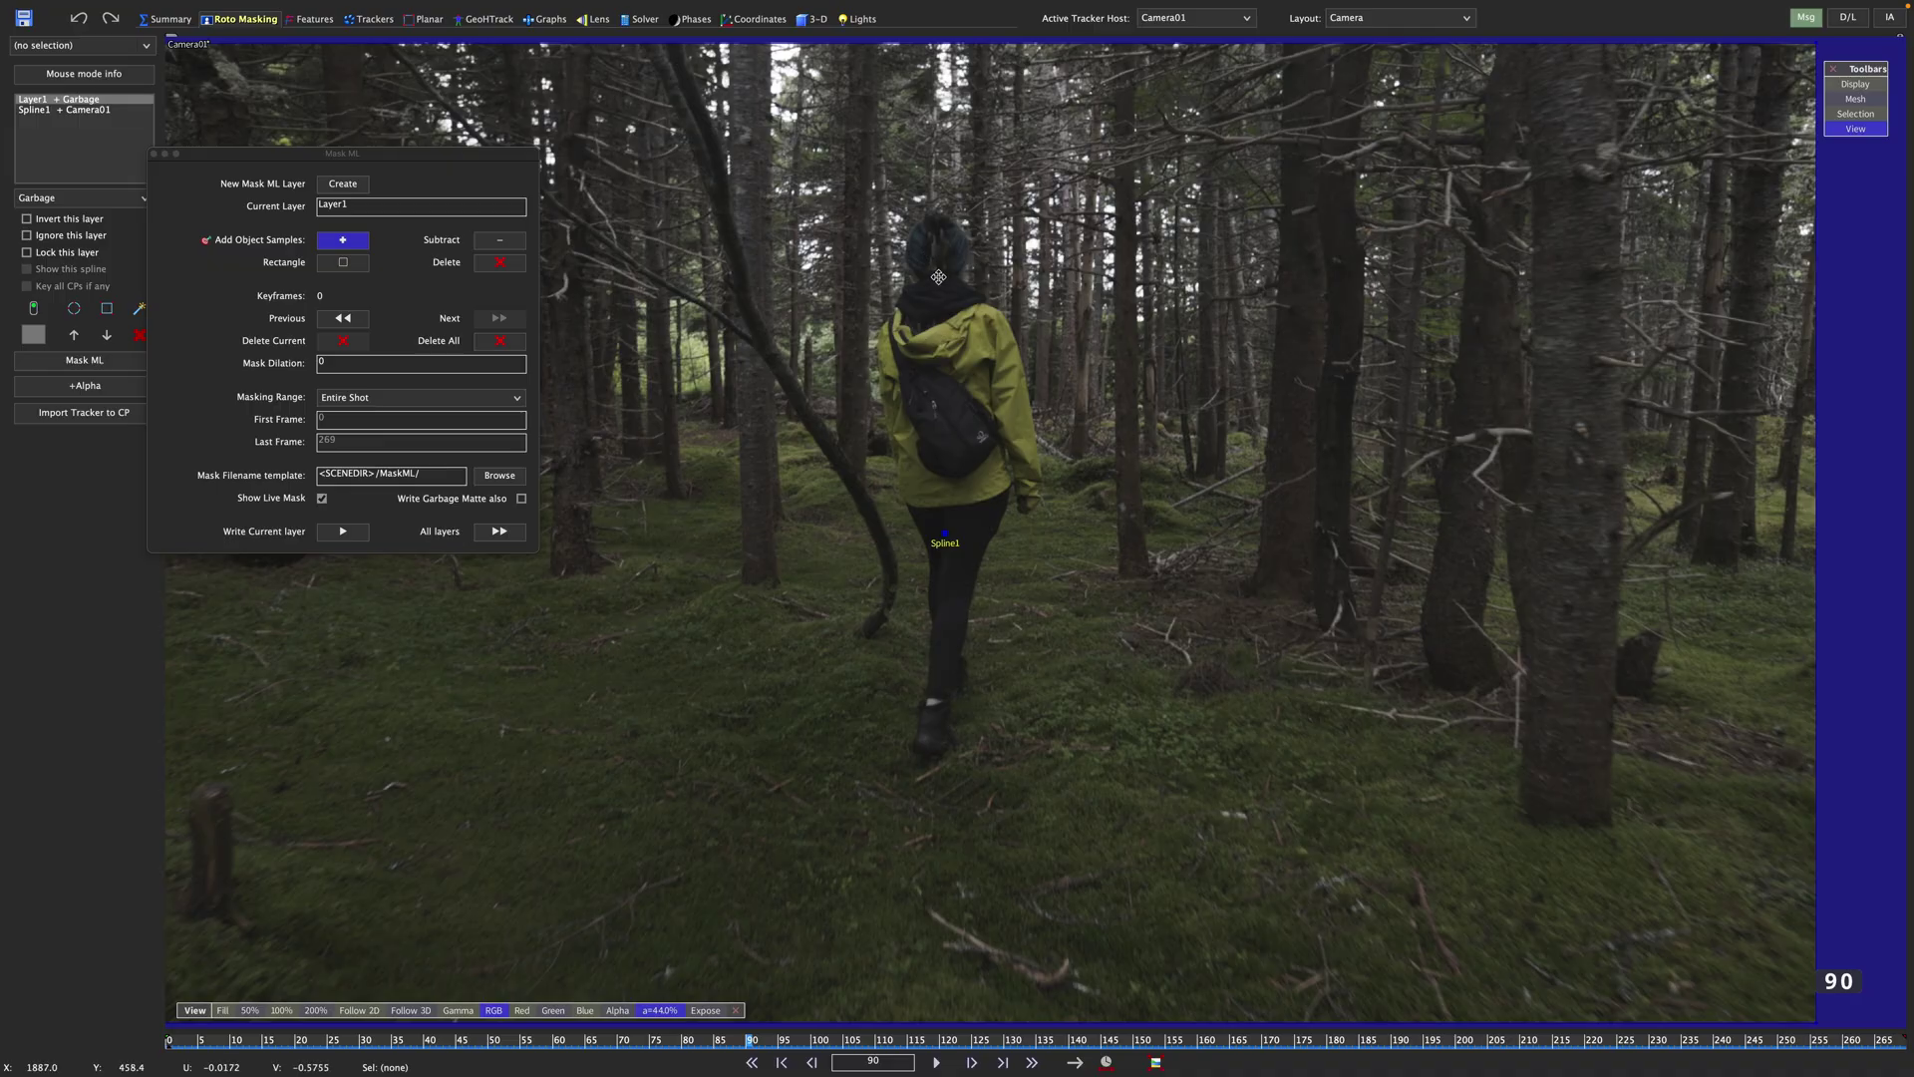
{"action": "left_click", "coordinate": [940, 297]}
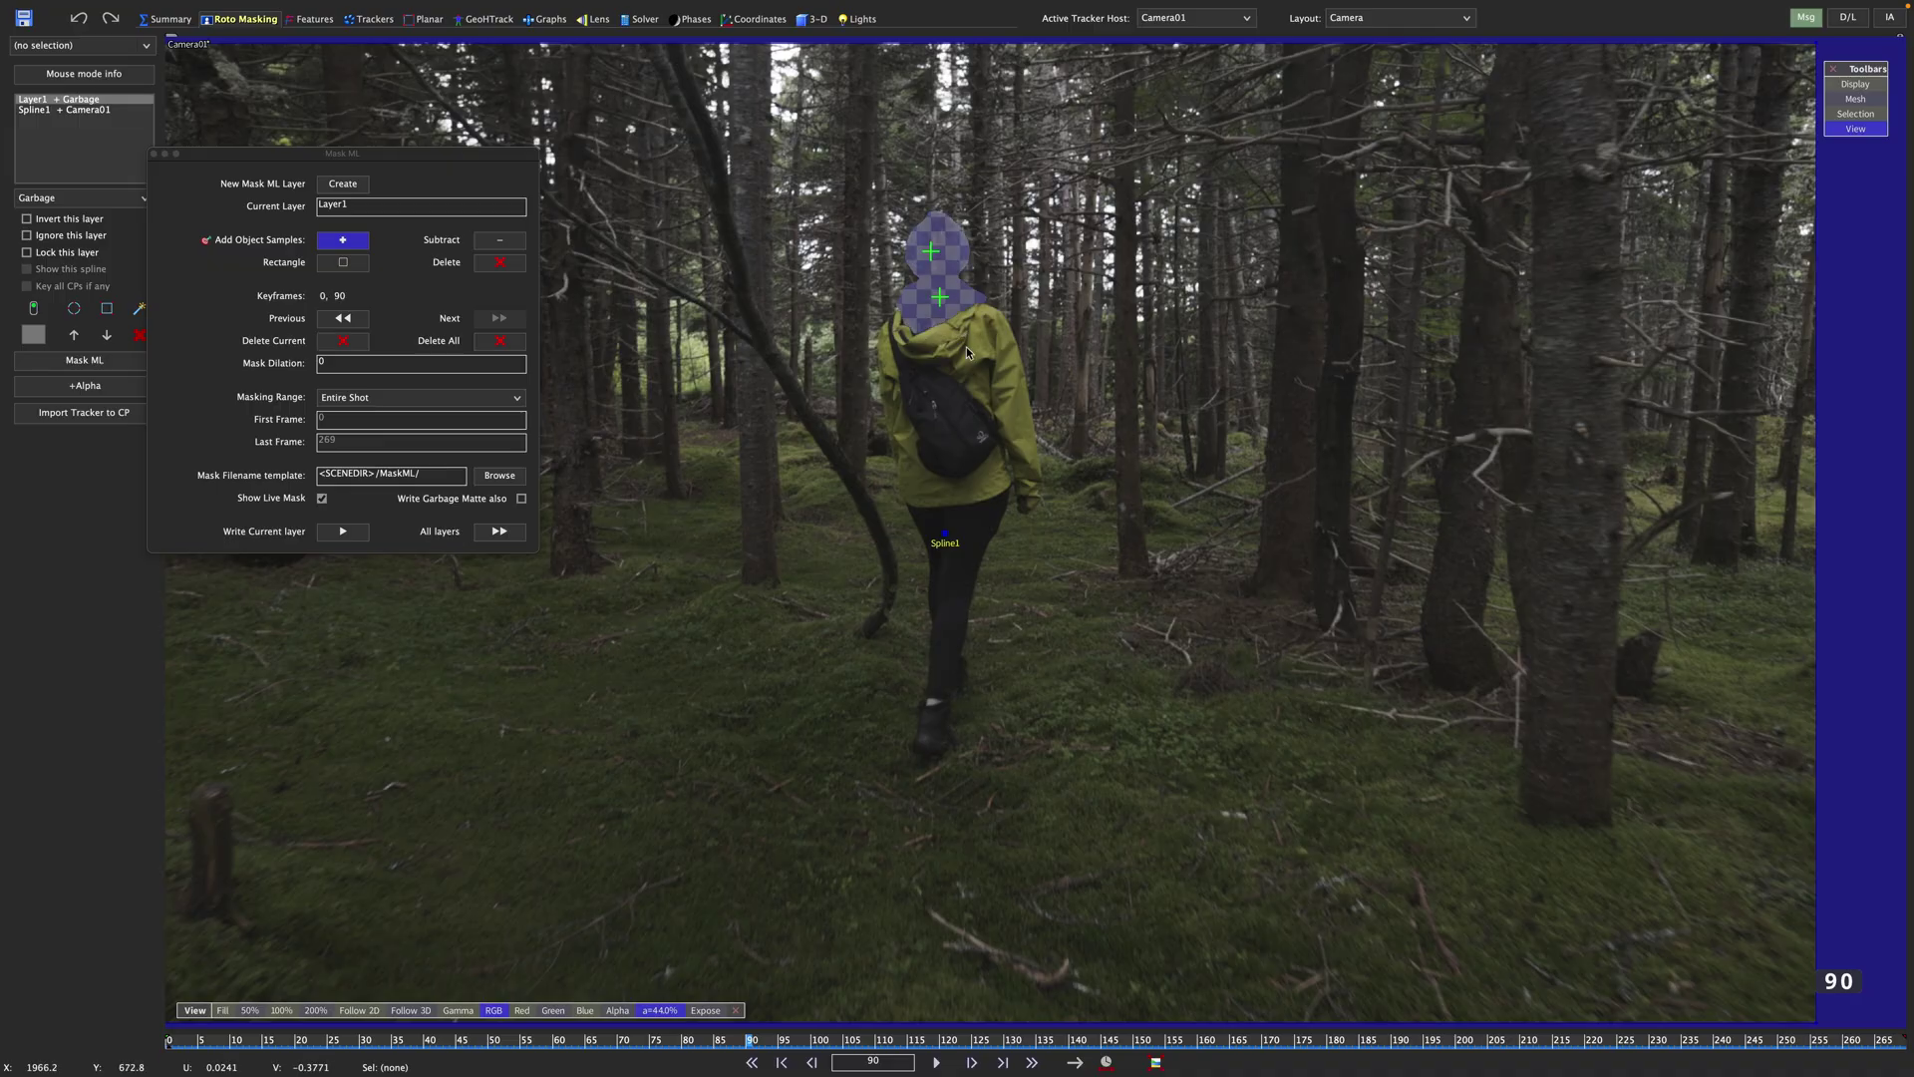
{"action": "left_click", "coordinate": [966, 347]}
{"action": "left_click", "coordinate": [975, 514]}
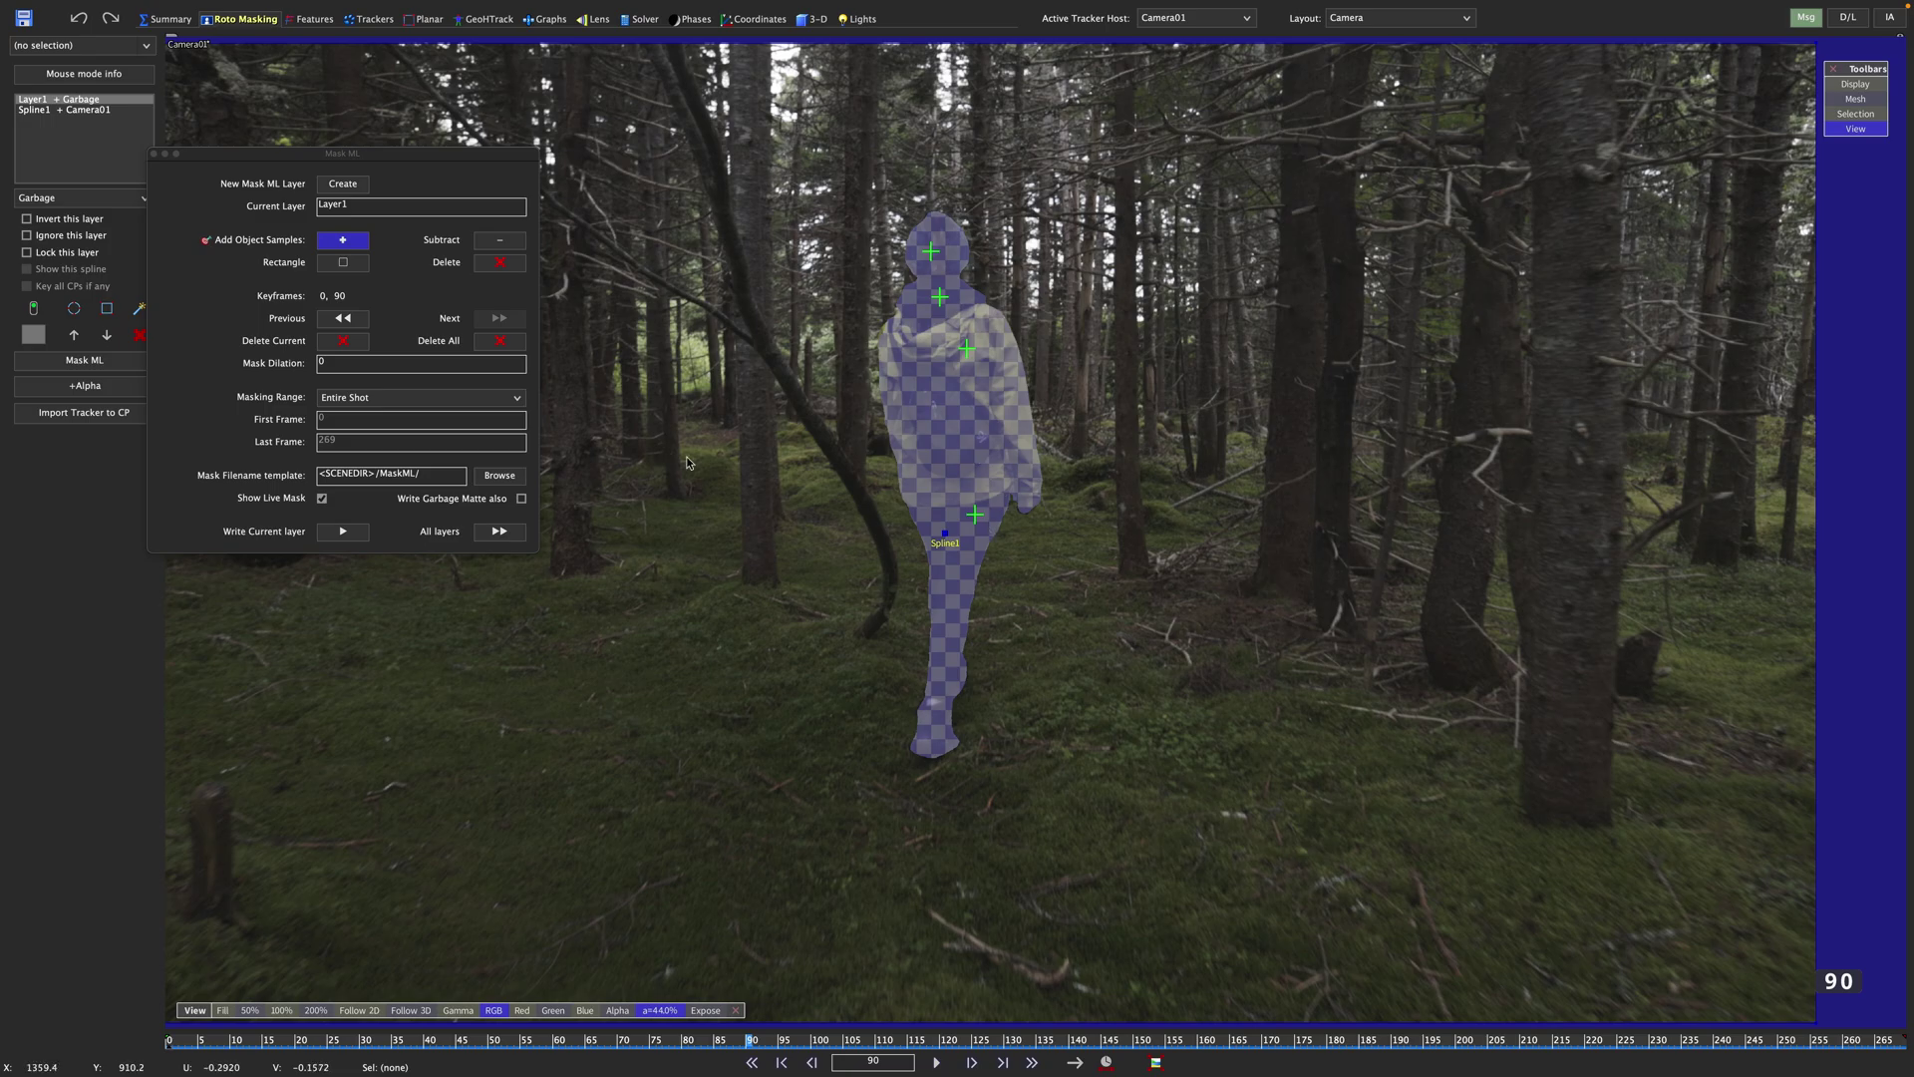
Step: Write the masks of all Mask ML layers for the entire shot and play back the masked footage
{"action": "left_click", "coordinate": [497, 535]}
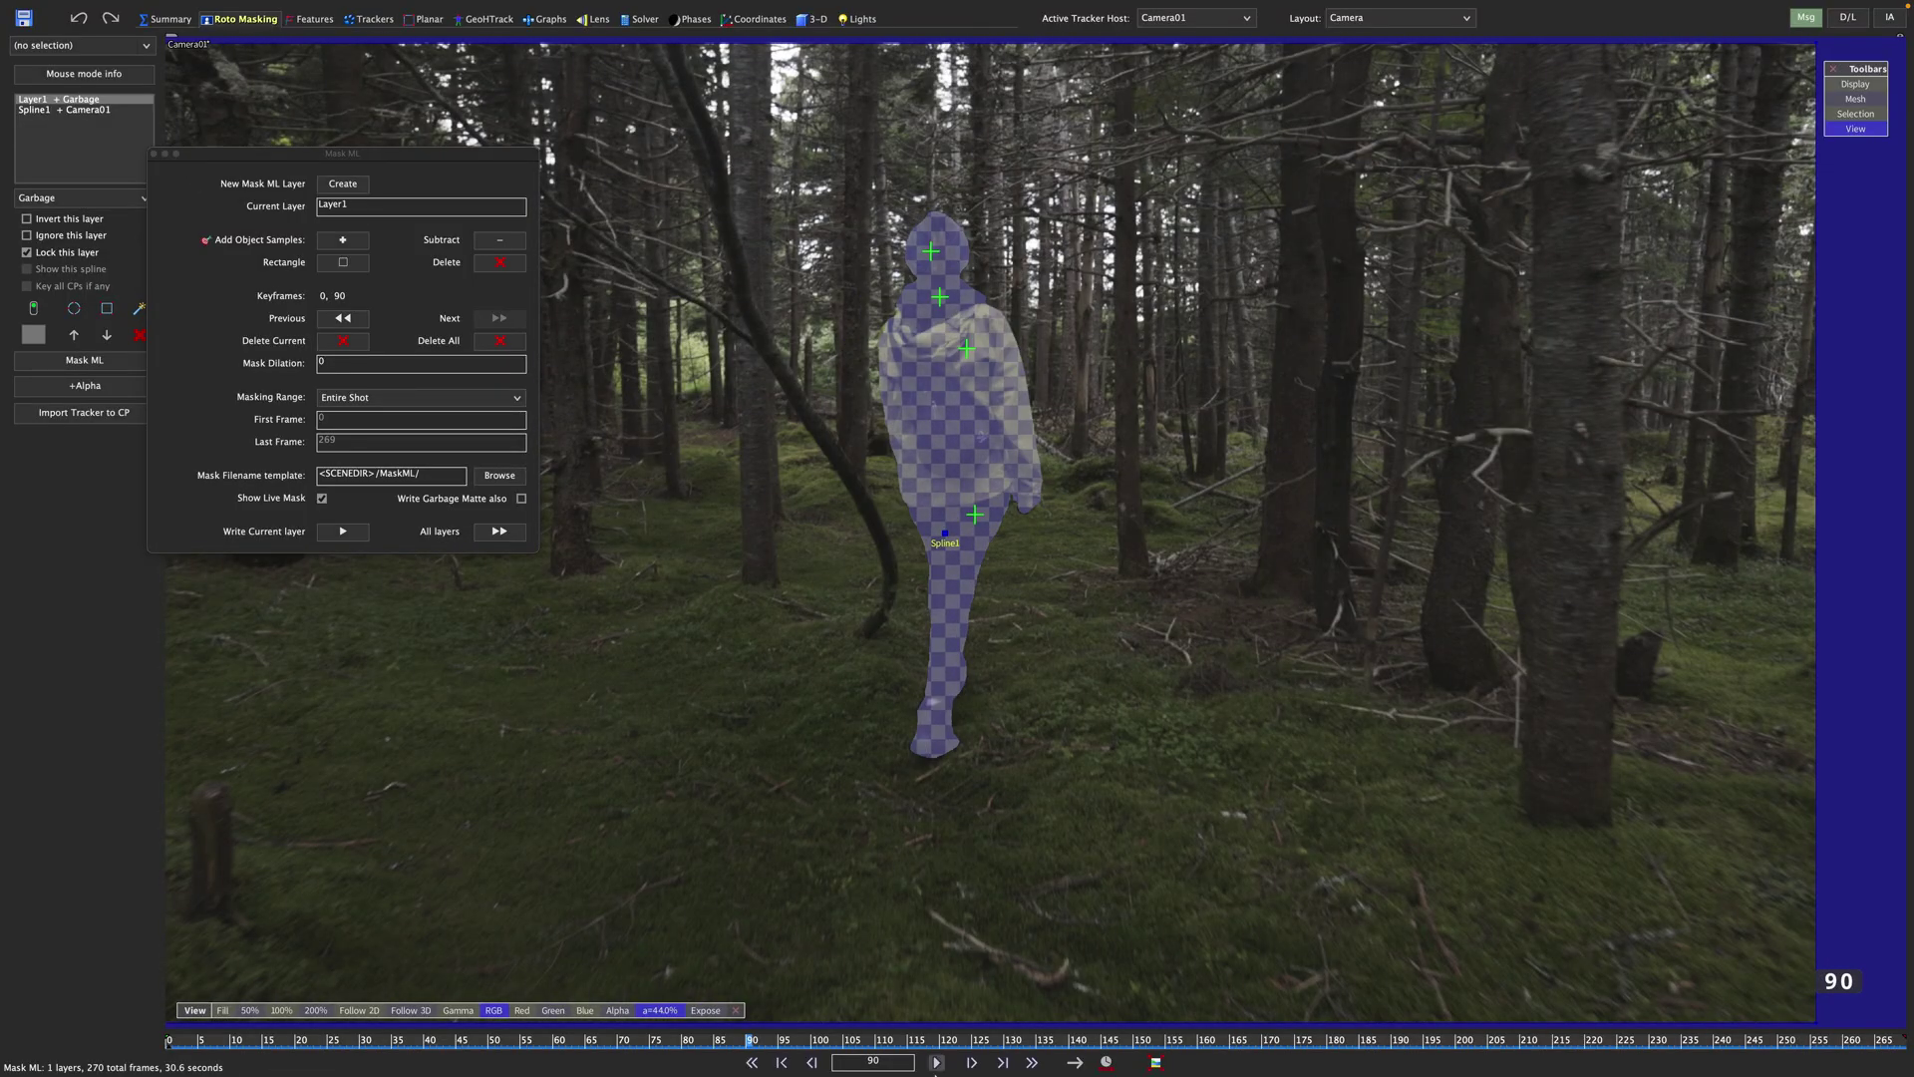
{"action": "key", "text": "space"}
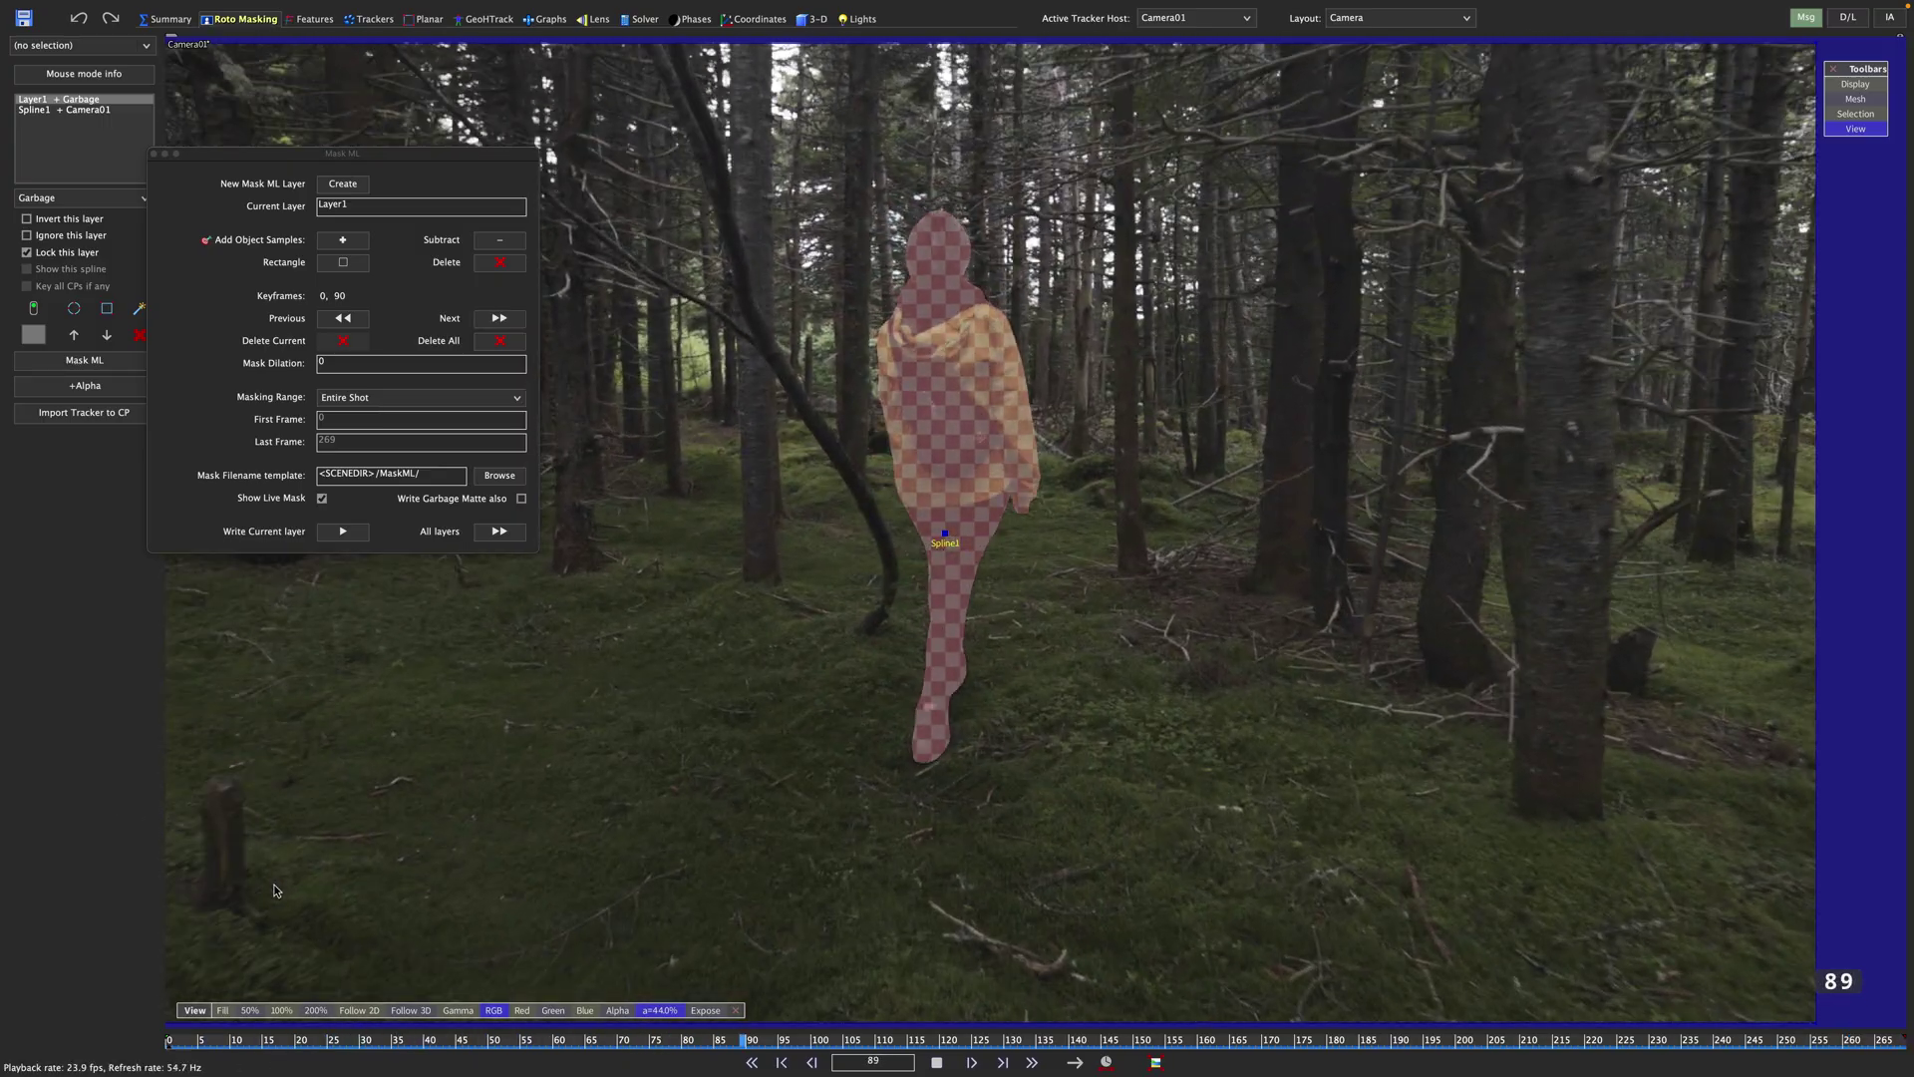
{"action": "left_click", "coordinate": [940, 1062]}
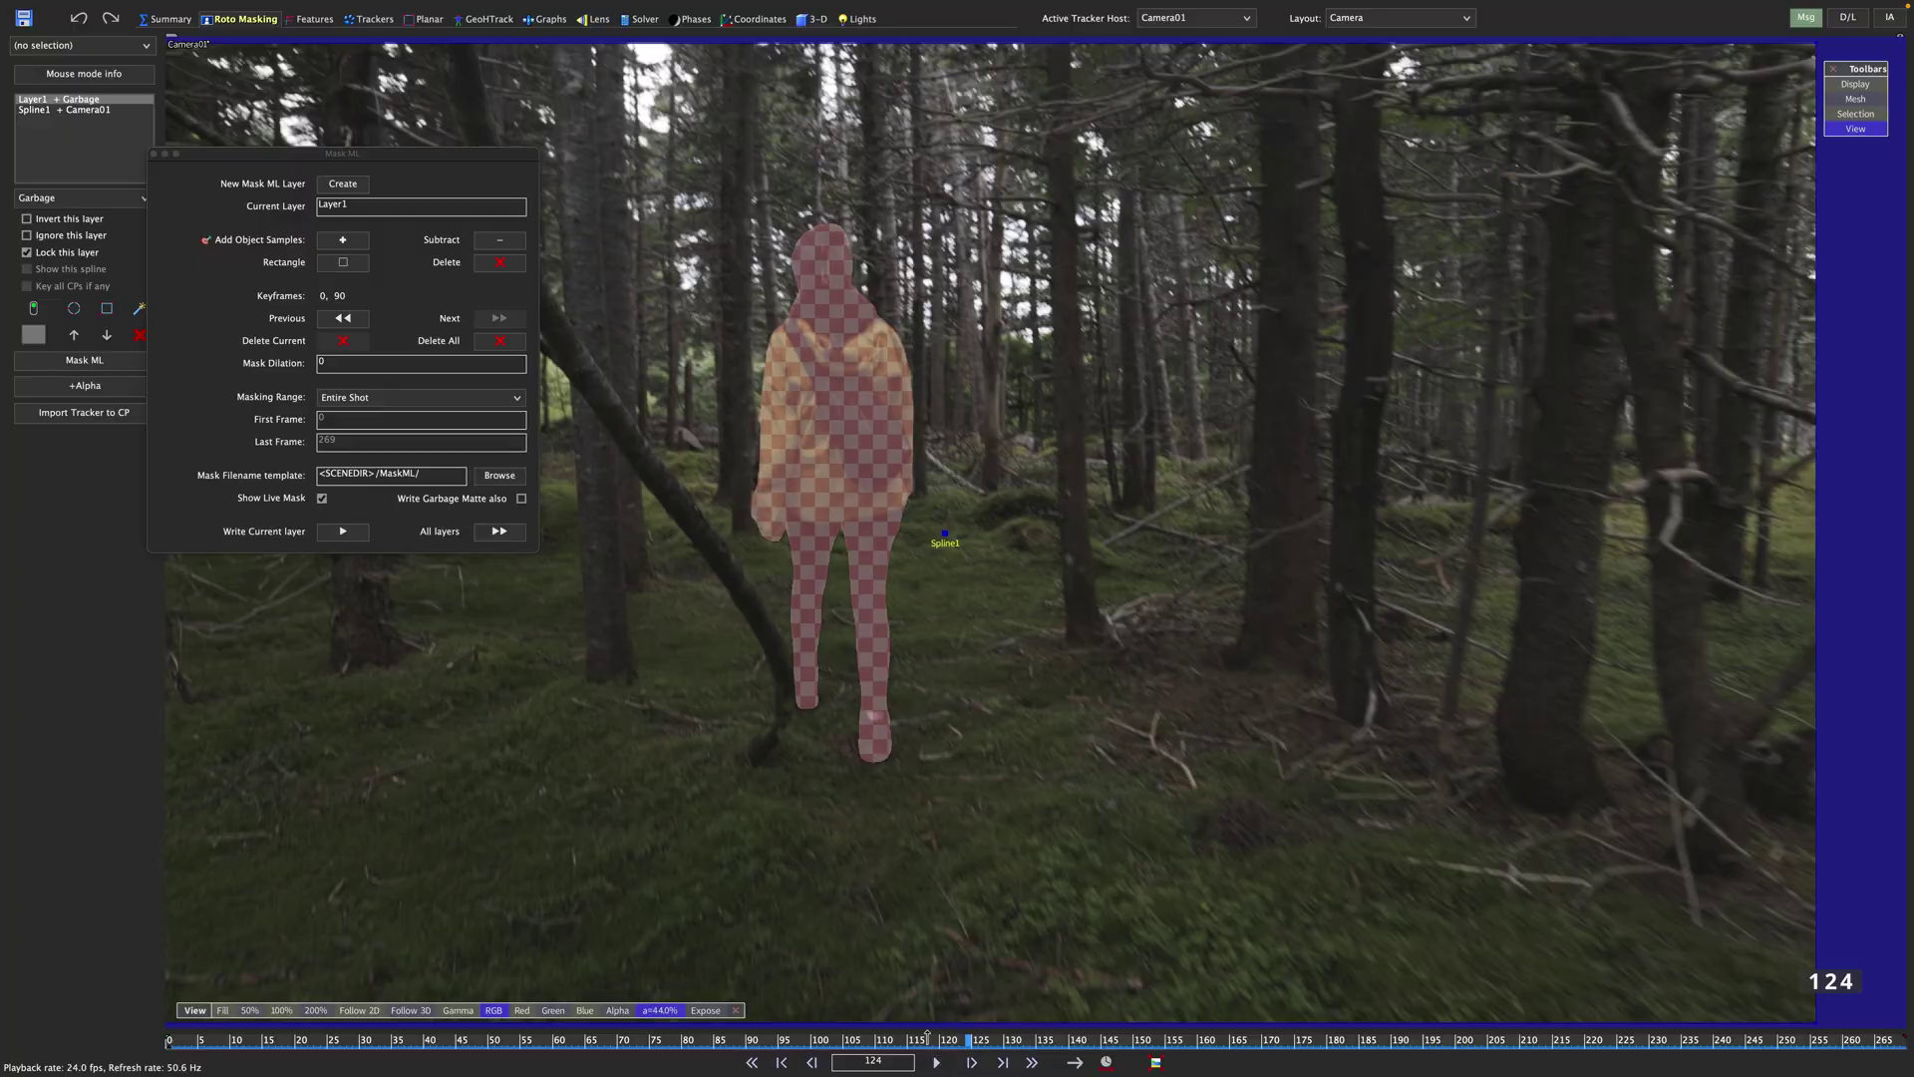
Step: Examine the generated mask's edges around the hiker's legs and jacket at frames 62 and 60
{"action": "left_click_drag", "start_coordinate": [927, 1037], "coordinate": [571, 1039]}
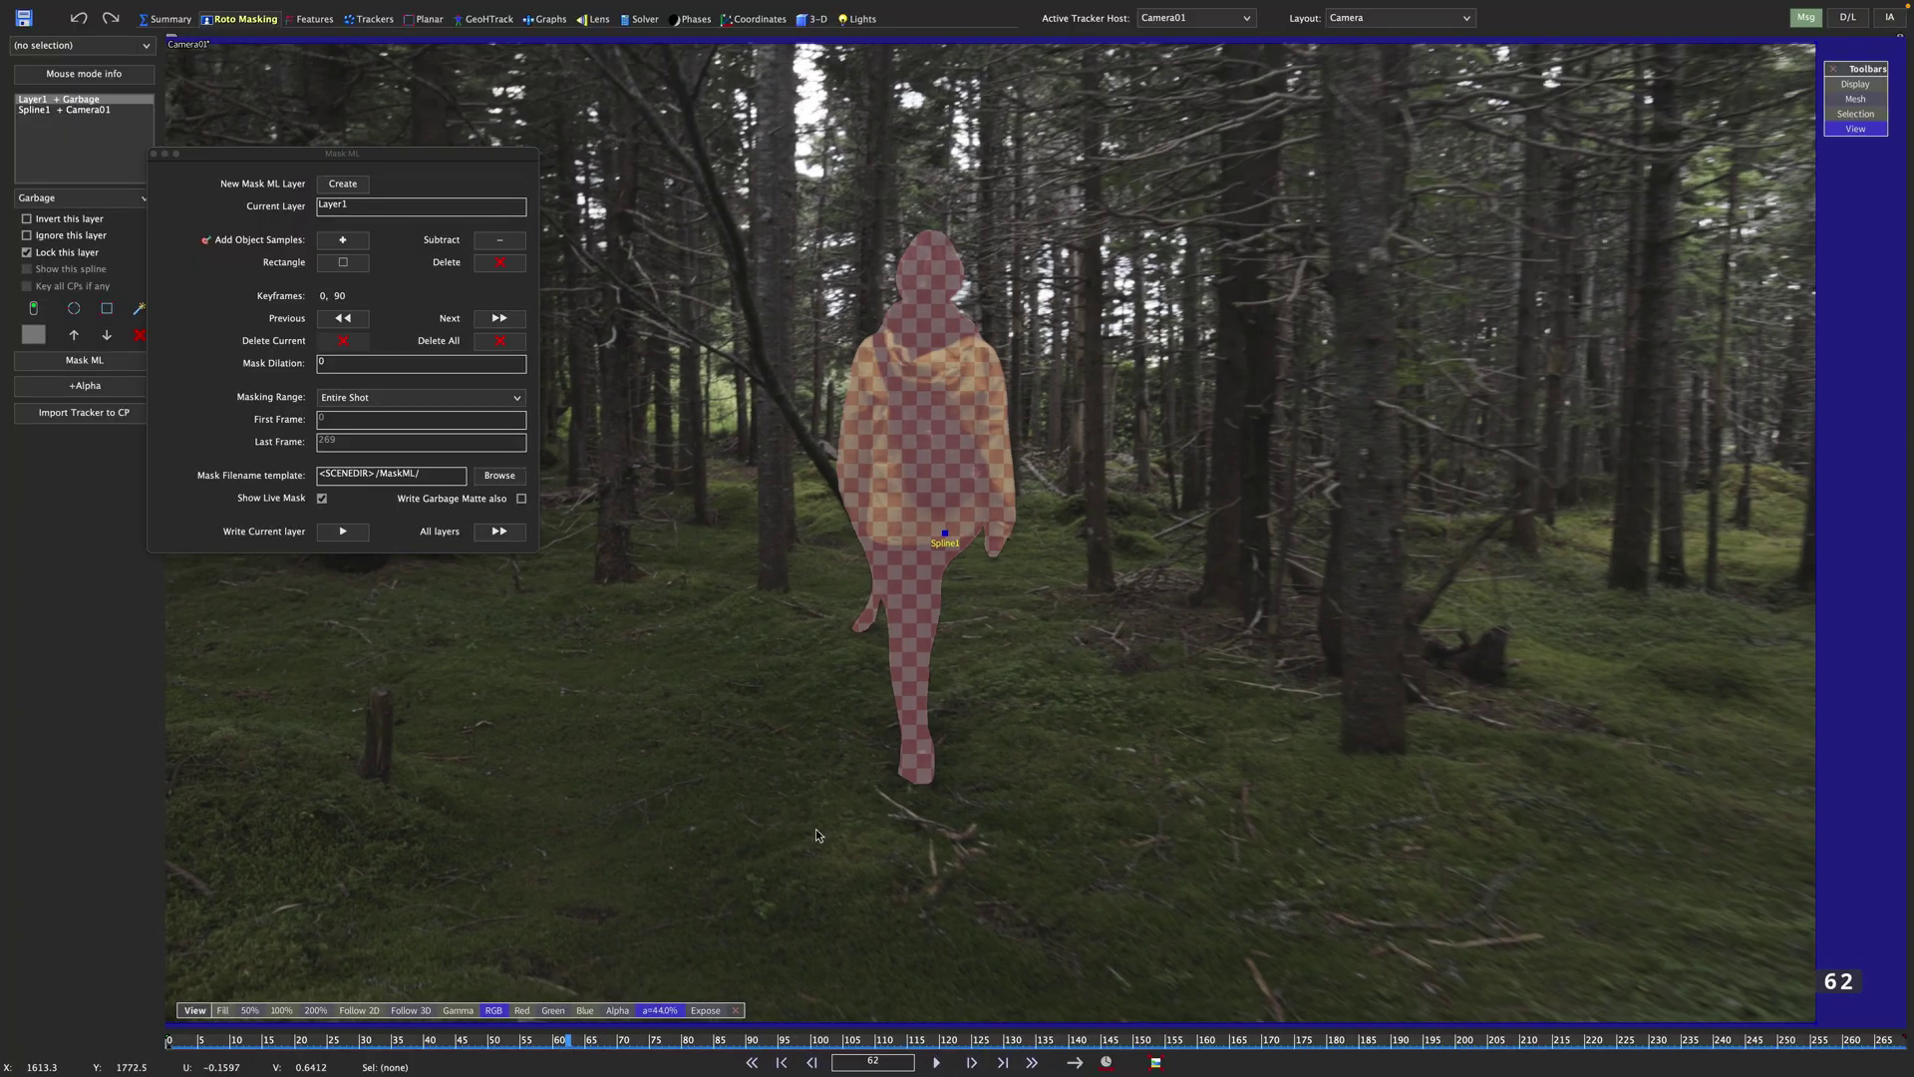
{"action": "scroll", "coordinate": [876, 674], "scroll_direction": "up", "scroll_amount": 5}
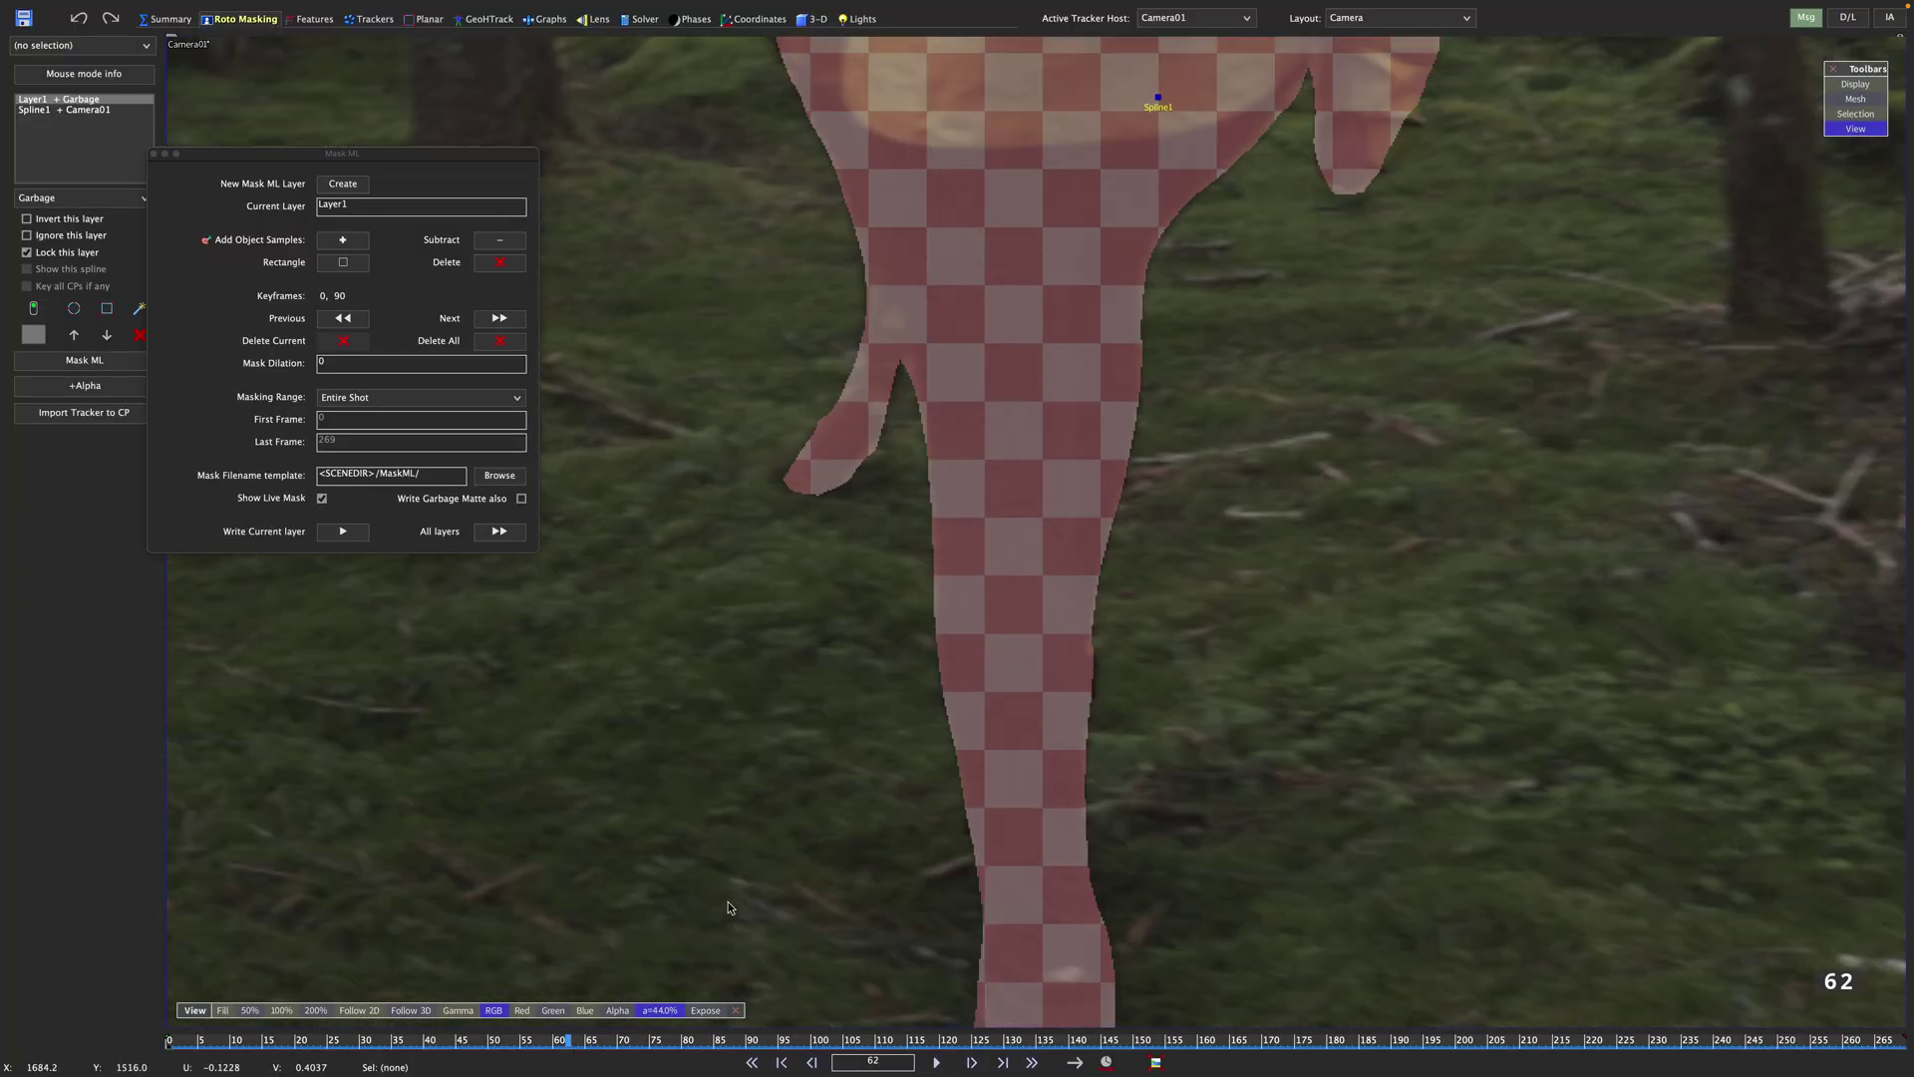
{"action": "mouse_move", "coordinate": [568, 1041]}
{"action": "left_mouse_down"}
{"action": "mouse_move", "coordinate": [485, 1041]}
{"action": "mouse_move", "coordinate": [557, 1040]}
{"action": "left_mouse_up"}
{"action": "scroll", "coordinate": [829, 238], "scroll_direction": "down", "scroll_amount": 2}
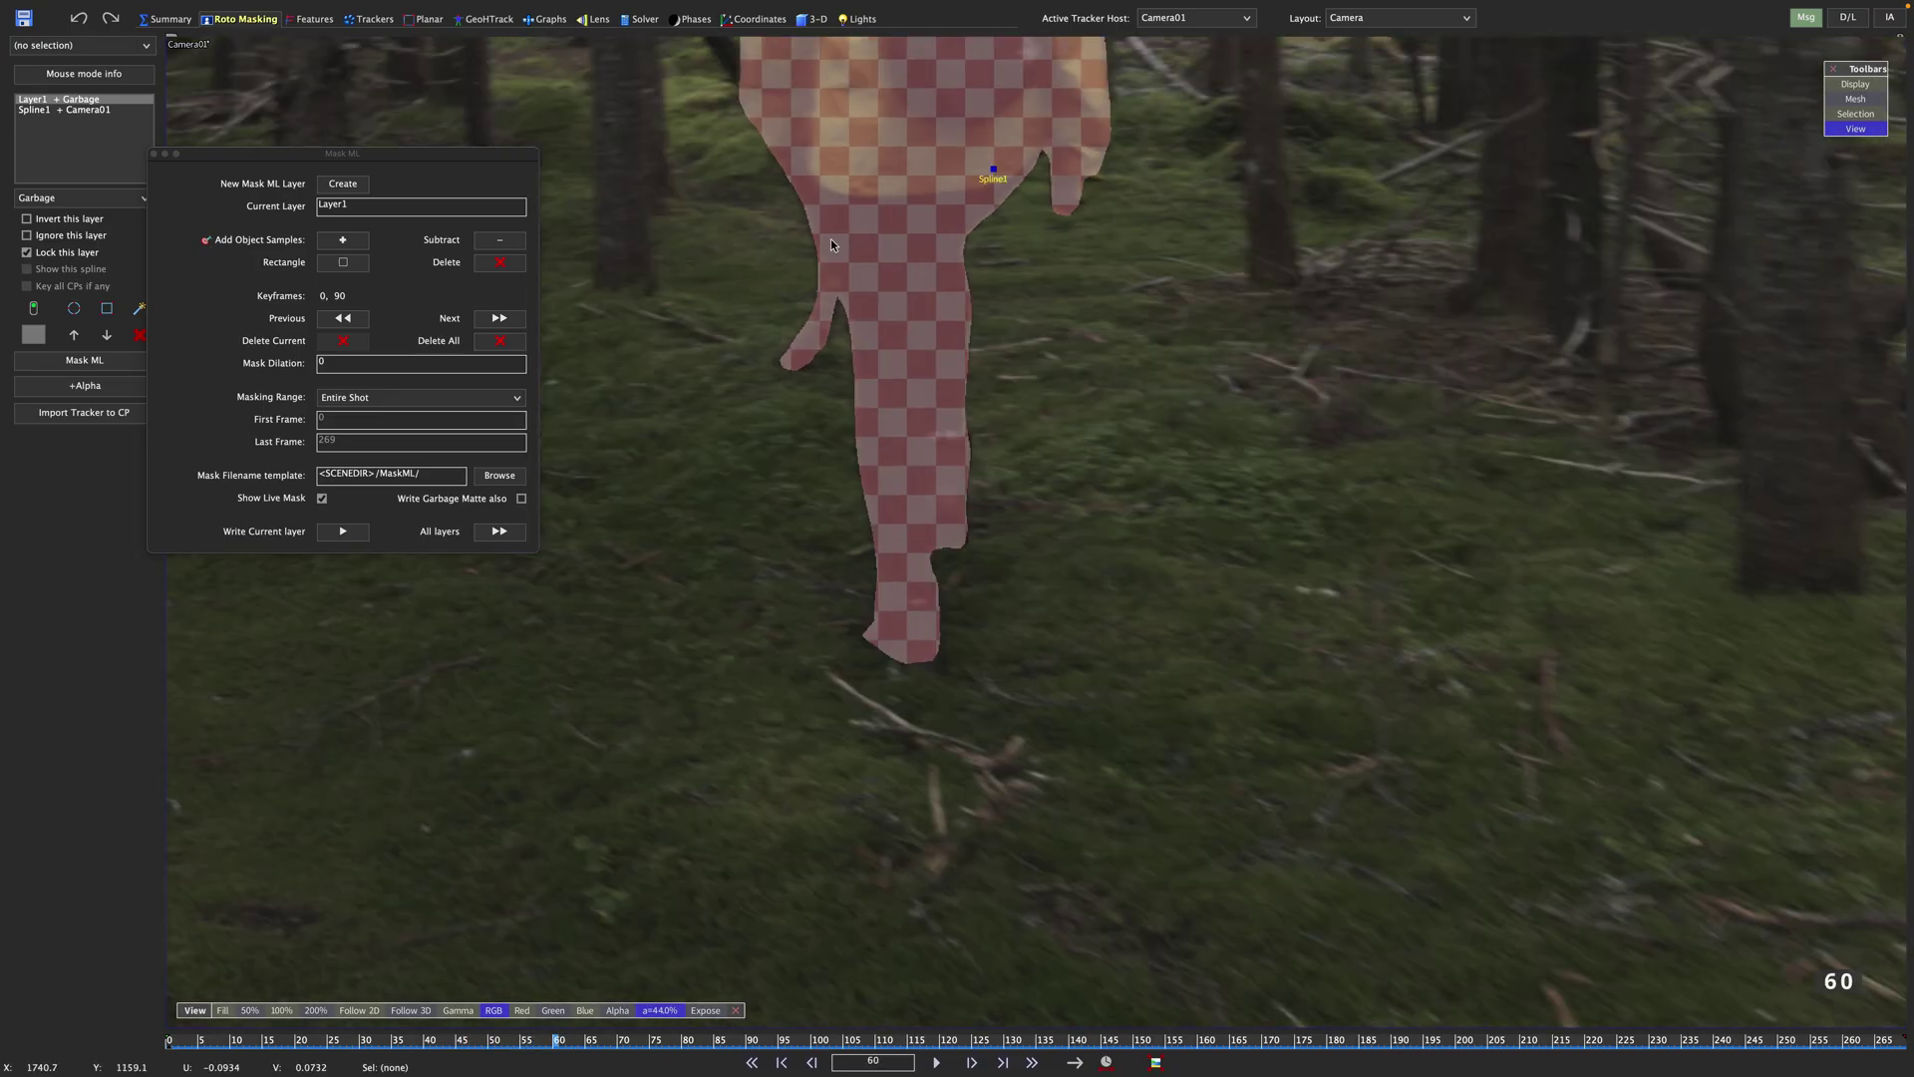
{"action": "middle_click_drag", "start_coordinate": [858, 213], "coordinate": [772, 612]}
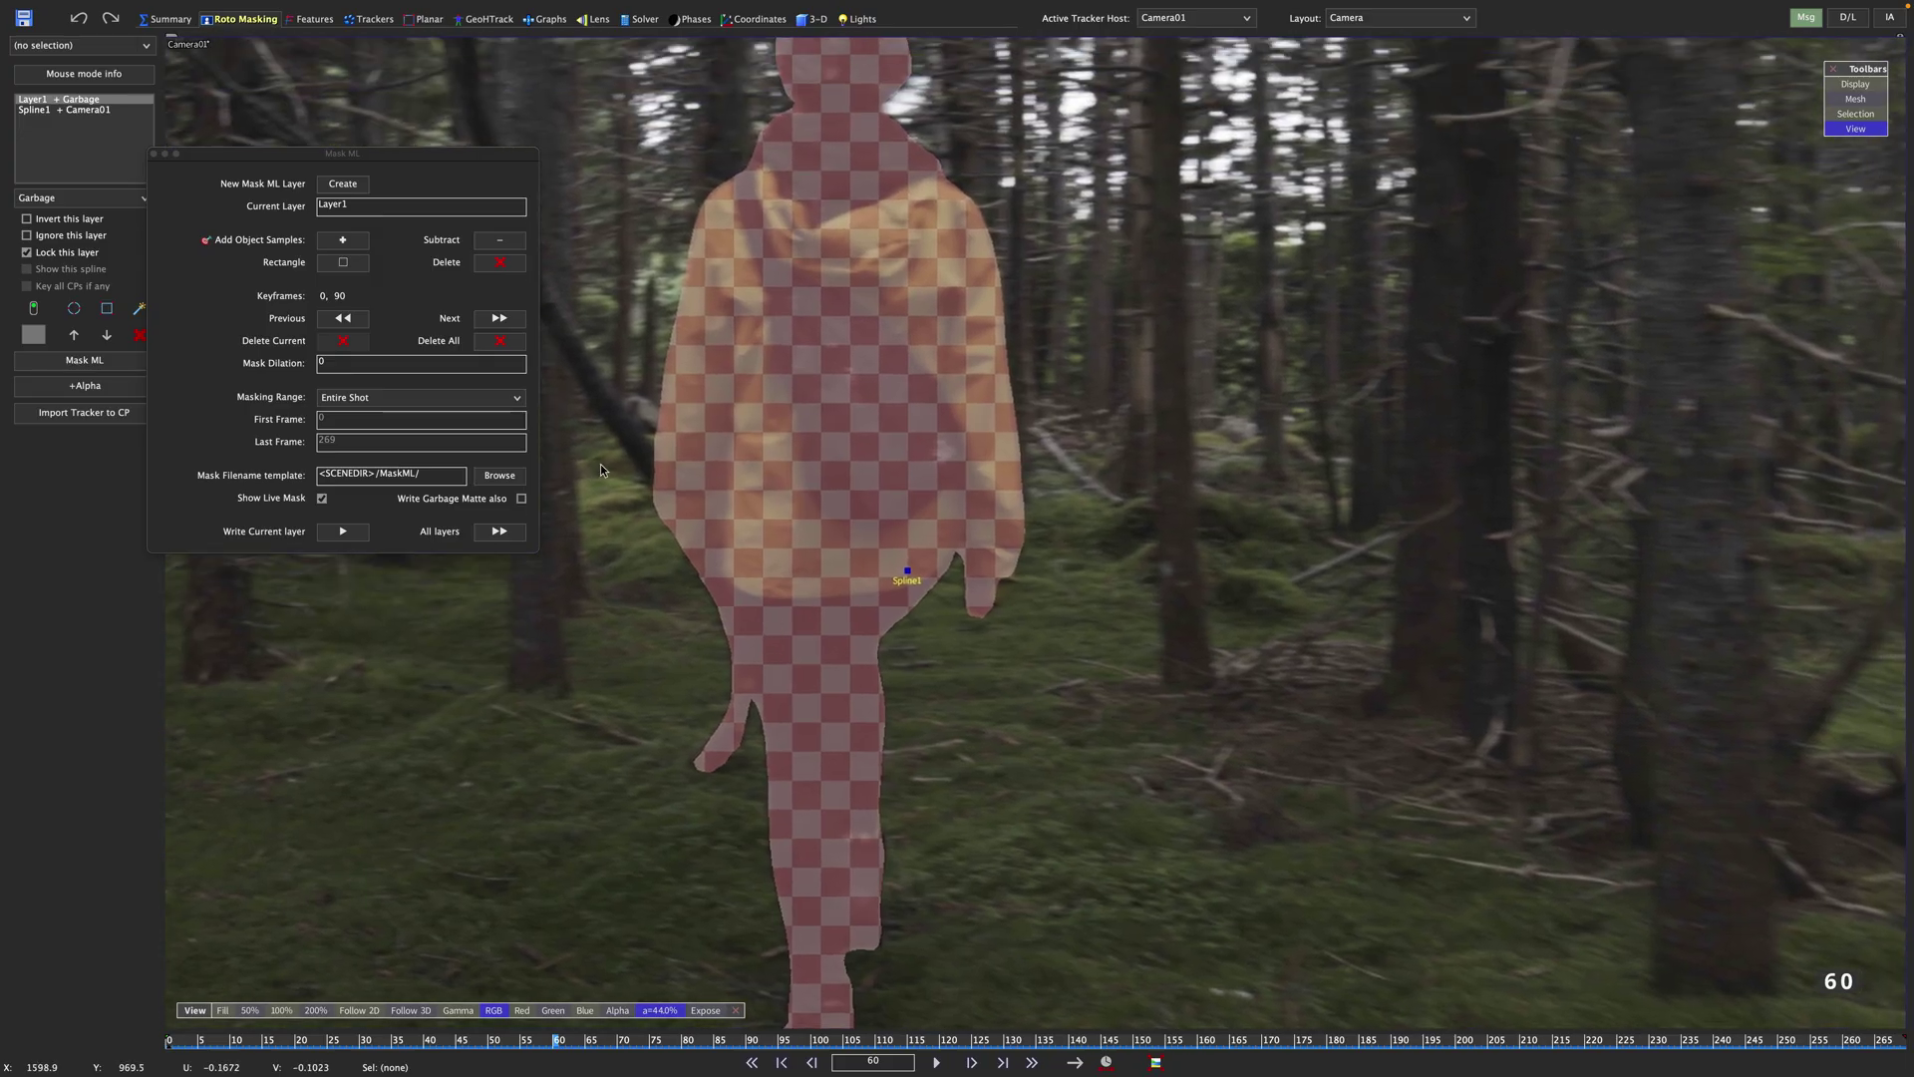
Step: Add Mask ML object samples on the hiker's hat, scarf, jacket and upper leg at frame 60
{"action": "scroll", "coordinate": [781, 339], "scroll_direction": "down", "scroll_amount": 1}
{"action": "middle_click_drag", "start_coordinate": [827, 312], "coordinate": [823, 413]}
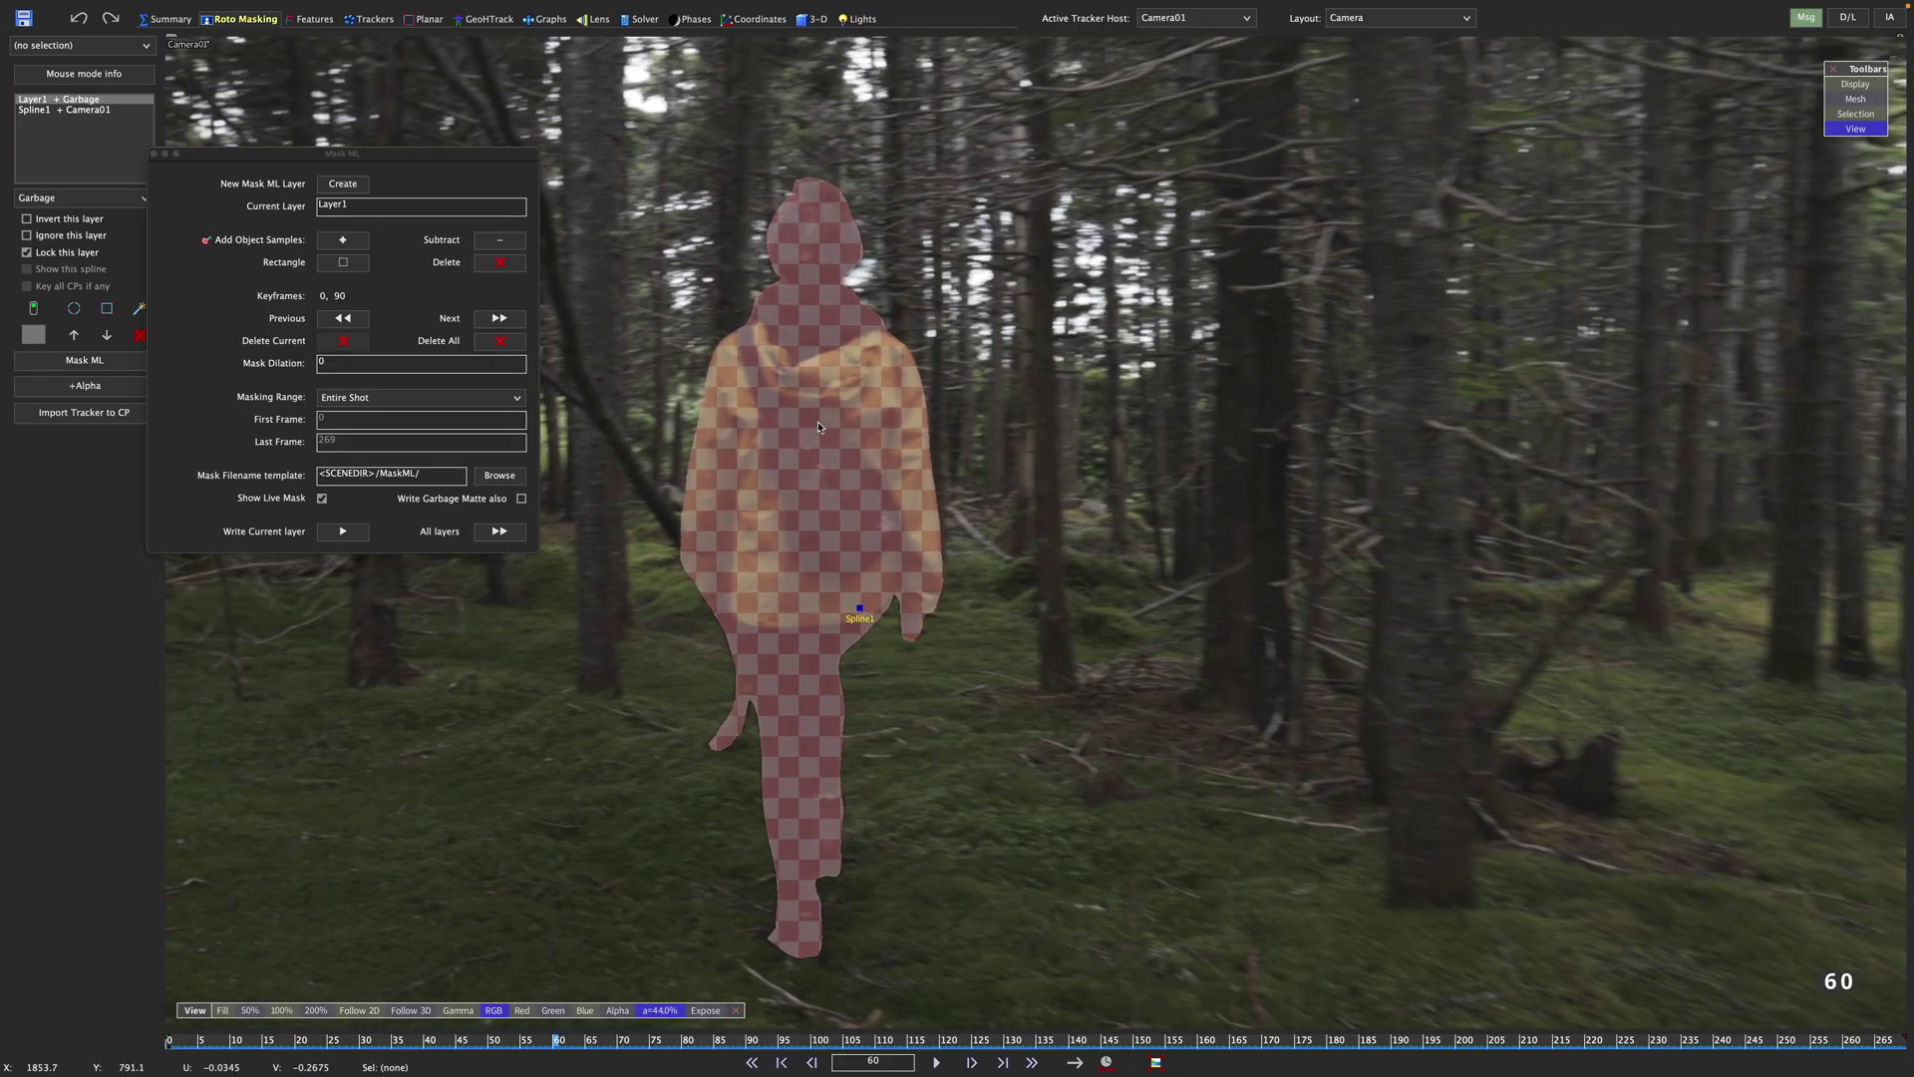
{"action": "left_click", "coordinate": [359, 242]}
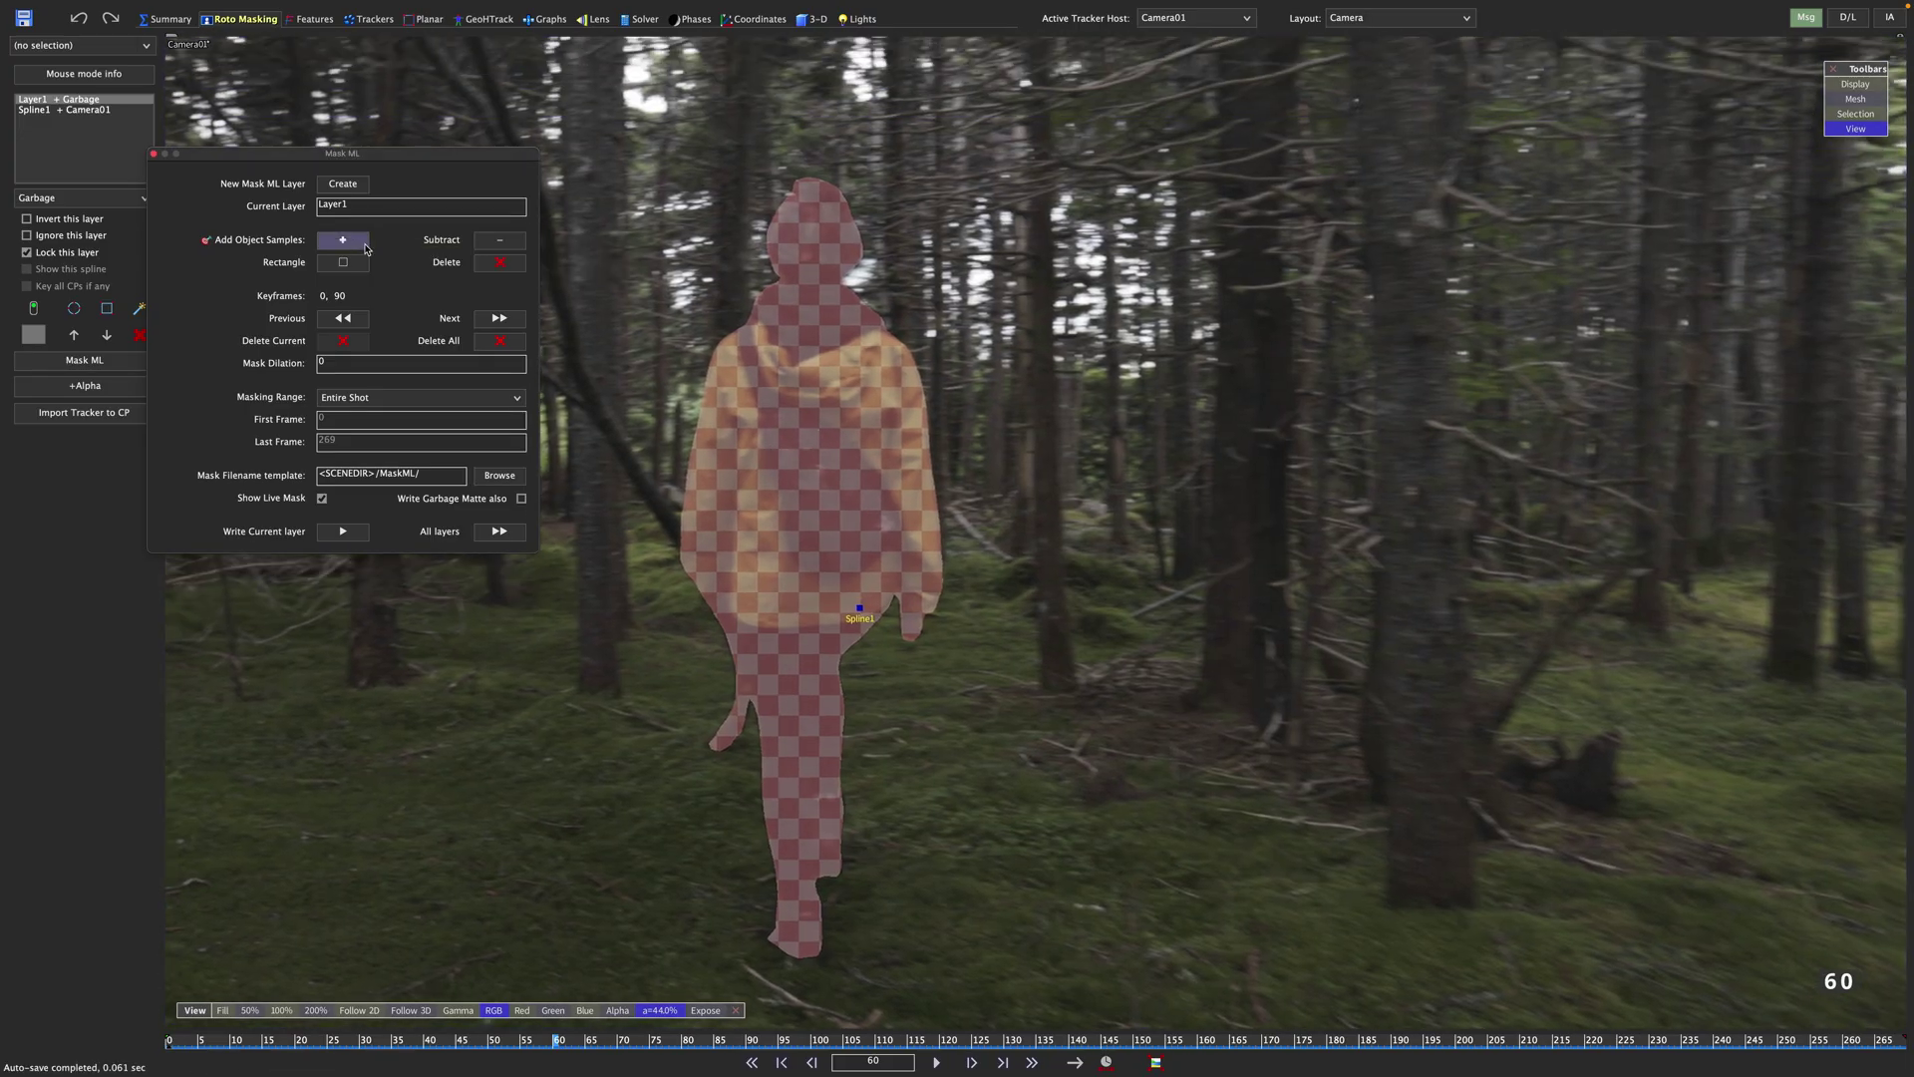
{"action": "left_click", "coordinate": [342, 239]}
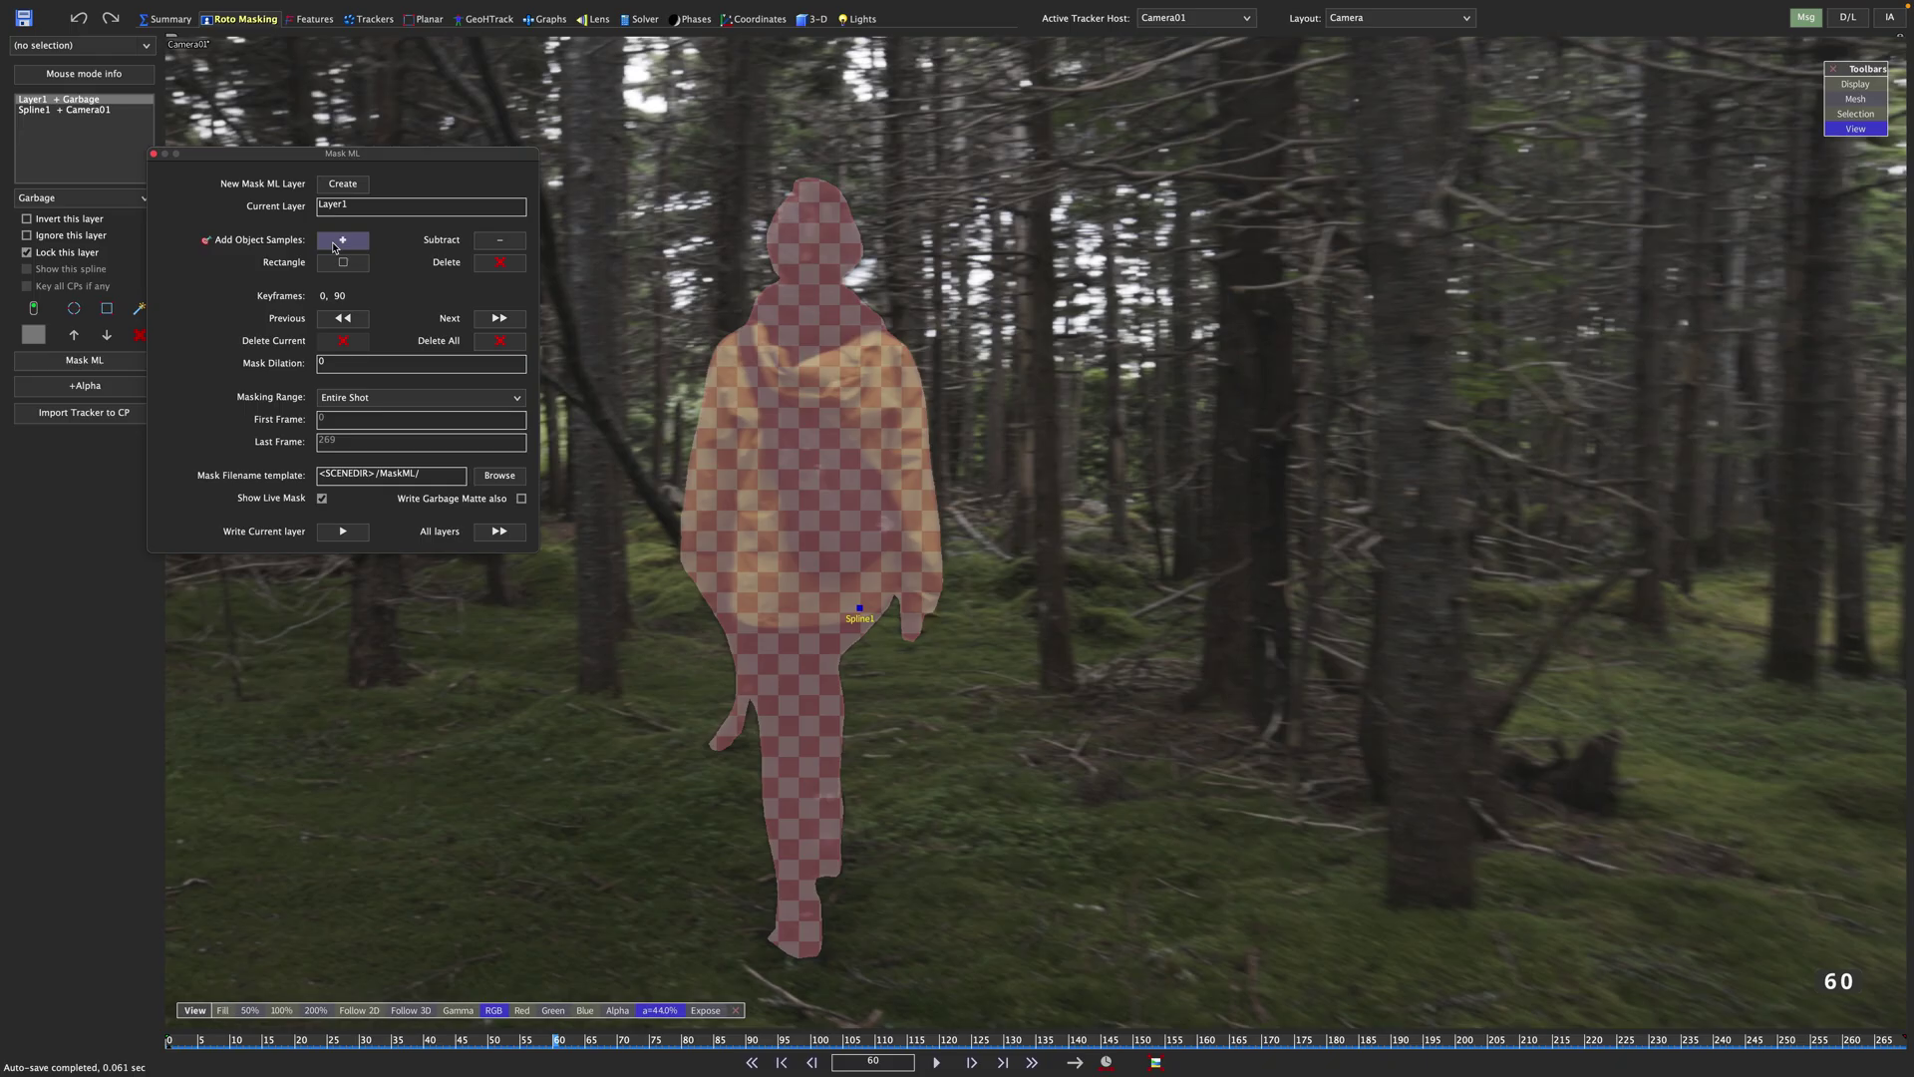
{"action": "left_click", "coordinate": [828, 240]}
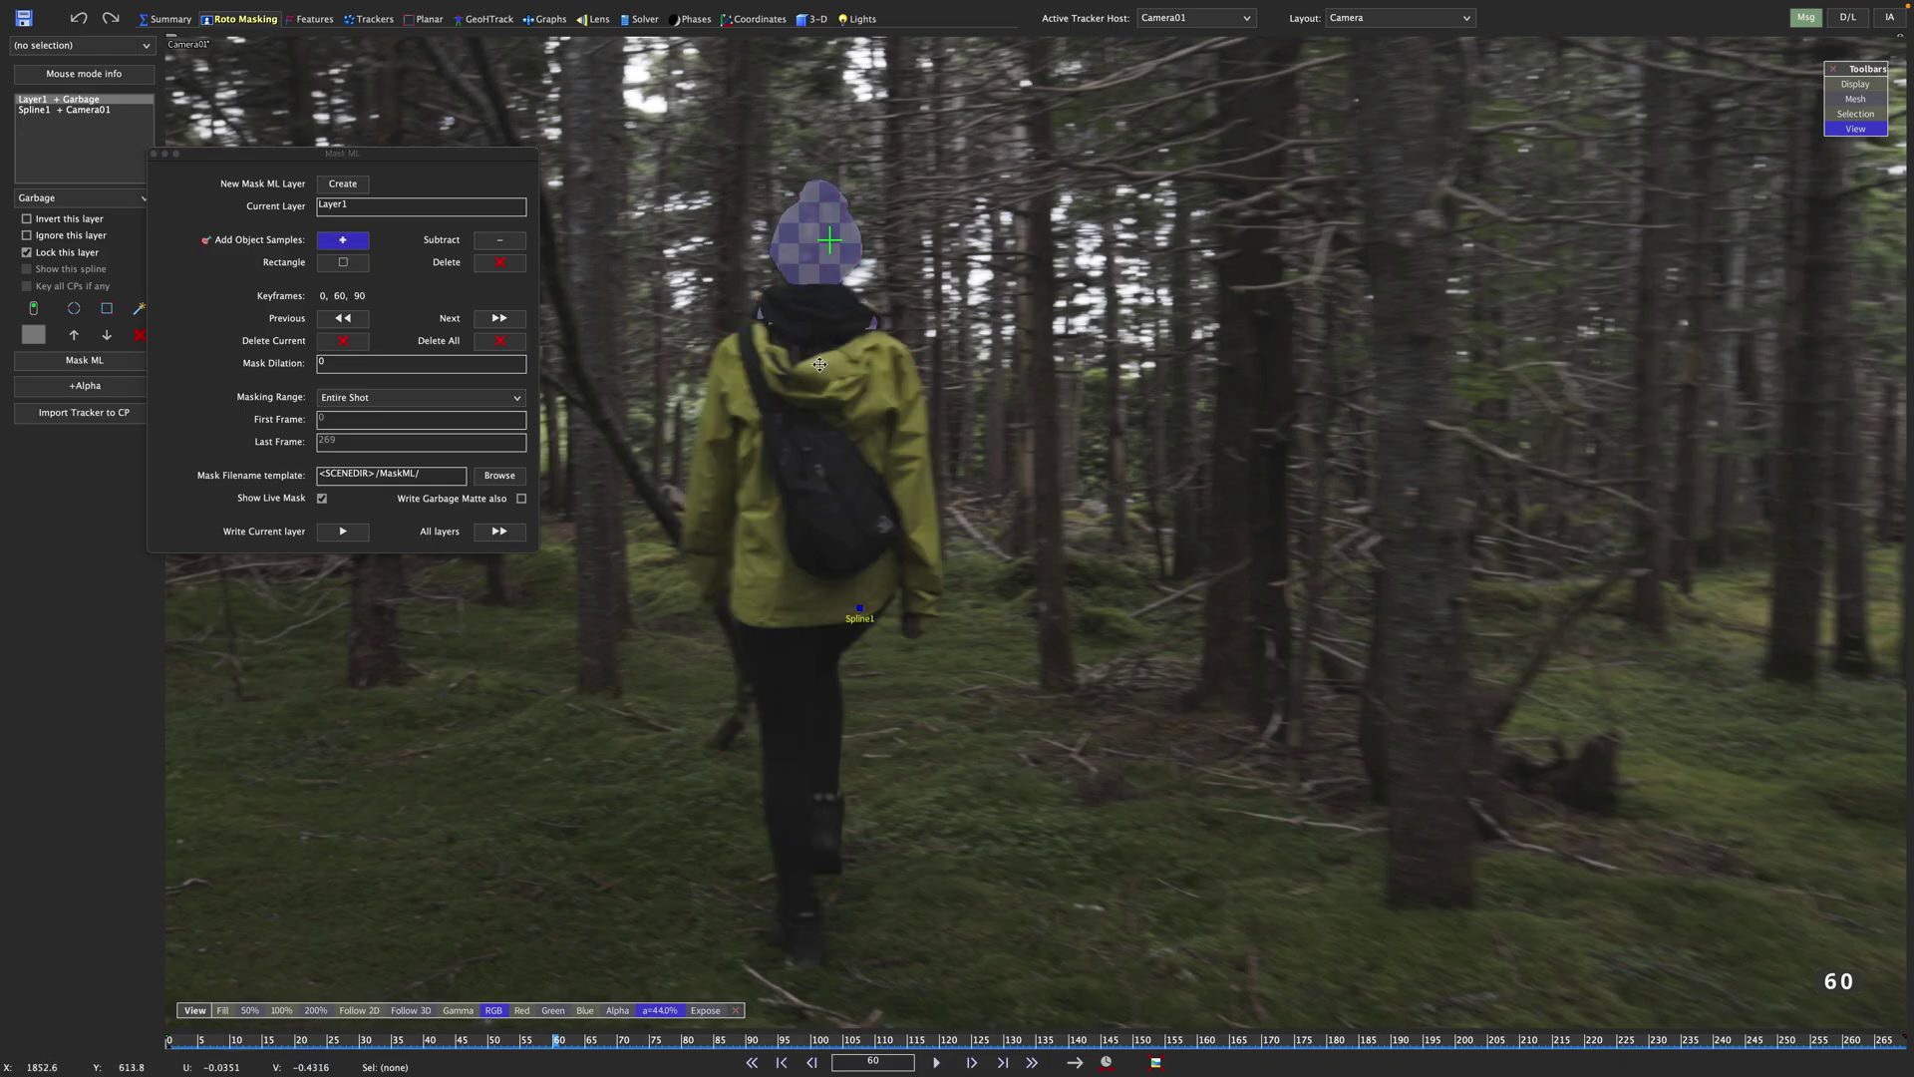
{"action": "left_click", "coordinate": [816, 335]}
{"action": "left_click", "coordinate": [830, 398]}
{"action": "left_click", "coordinate": [770, 645]}
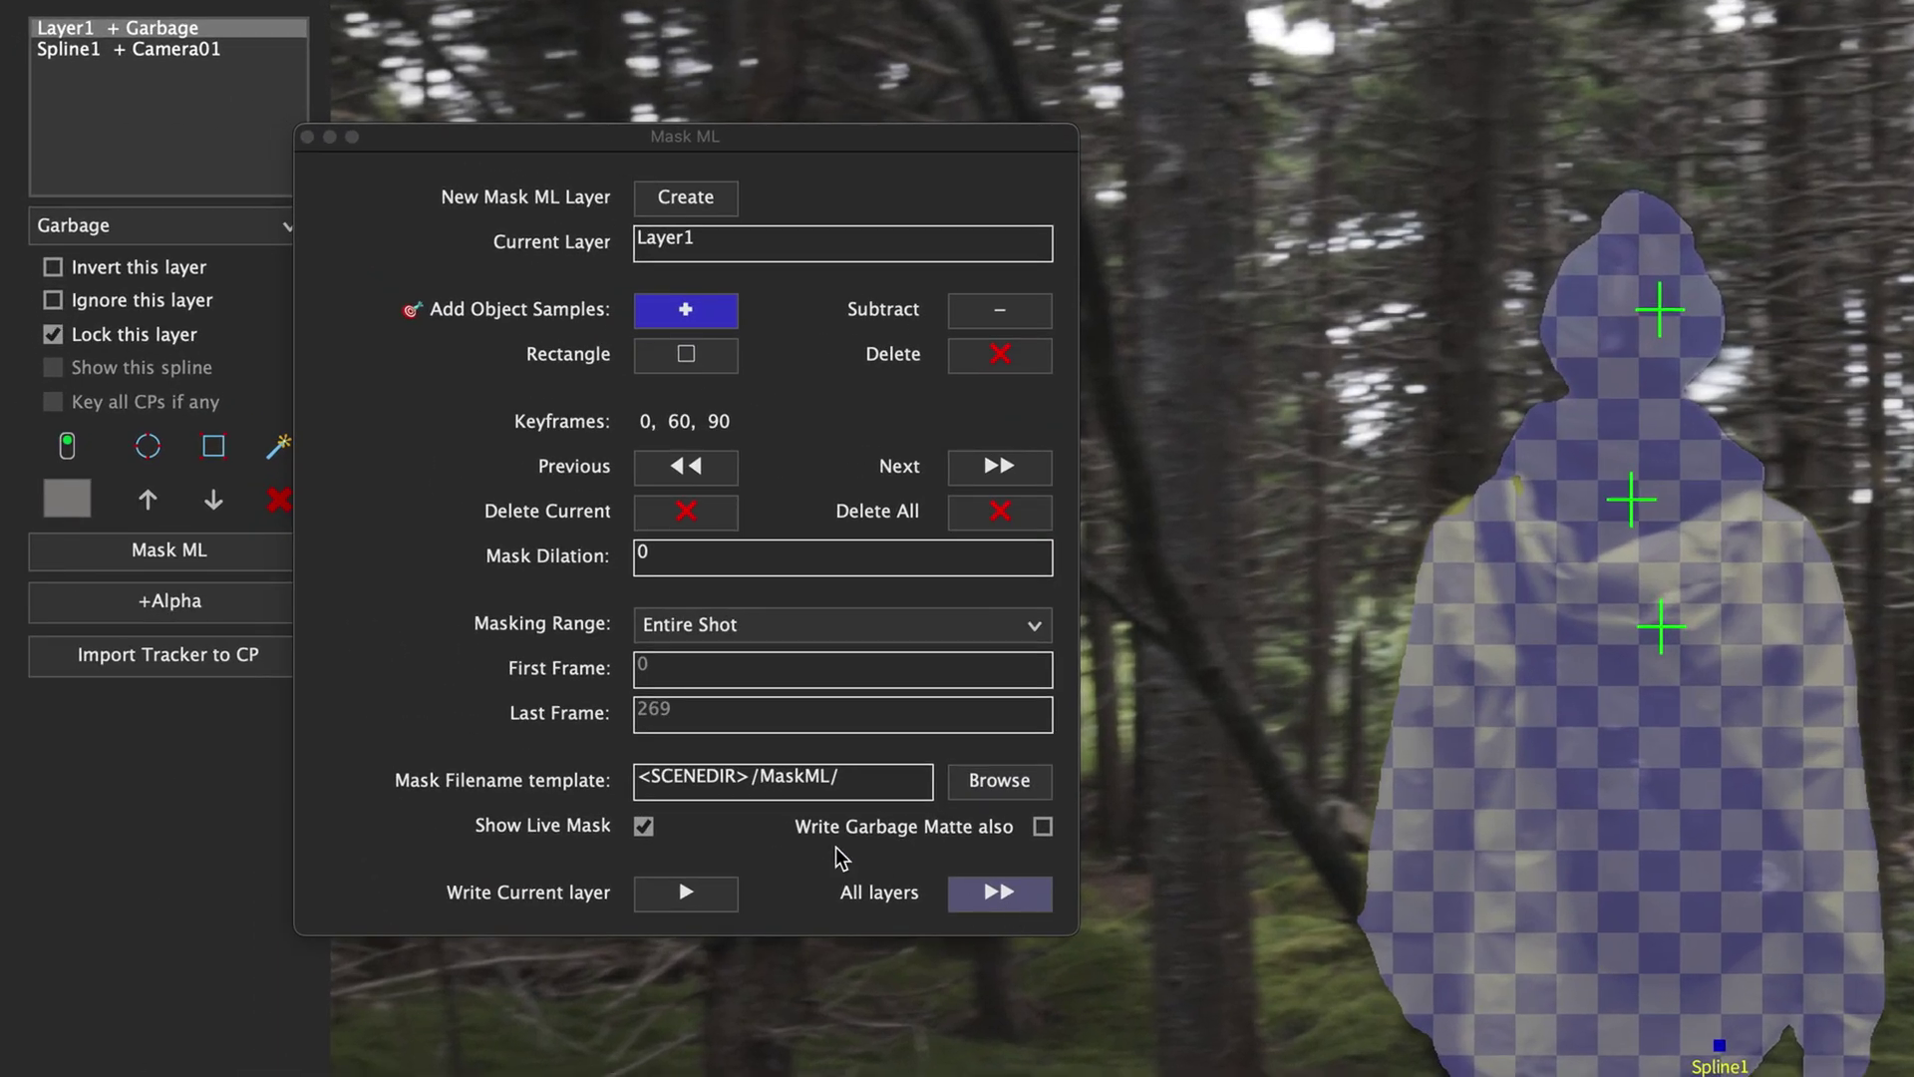
Step: Set the Mask ML dilation to 10, rewrite the masks of all layers and close the Mask ML window
{"action": "left_click", "coordinate": [669, 548]}
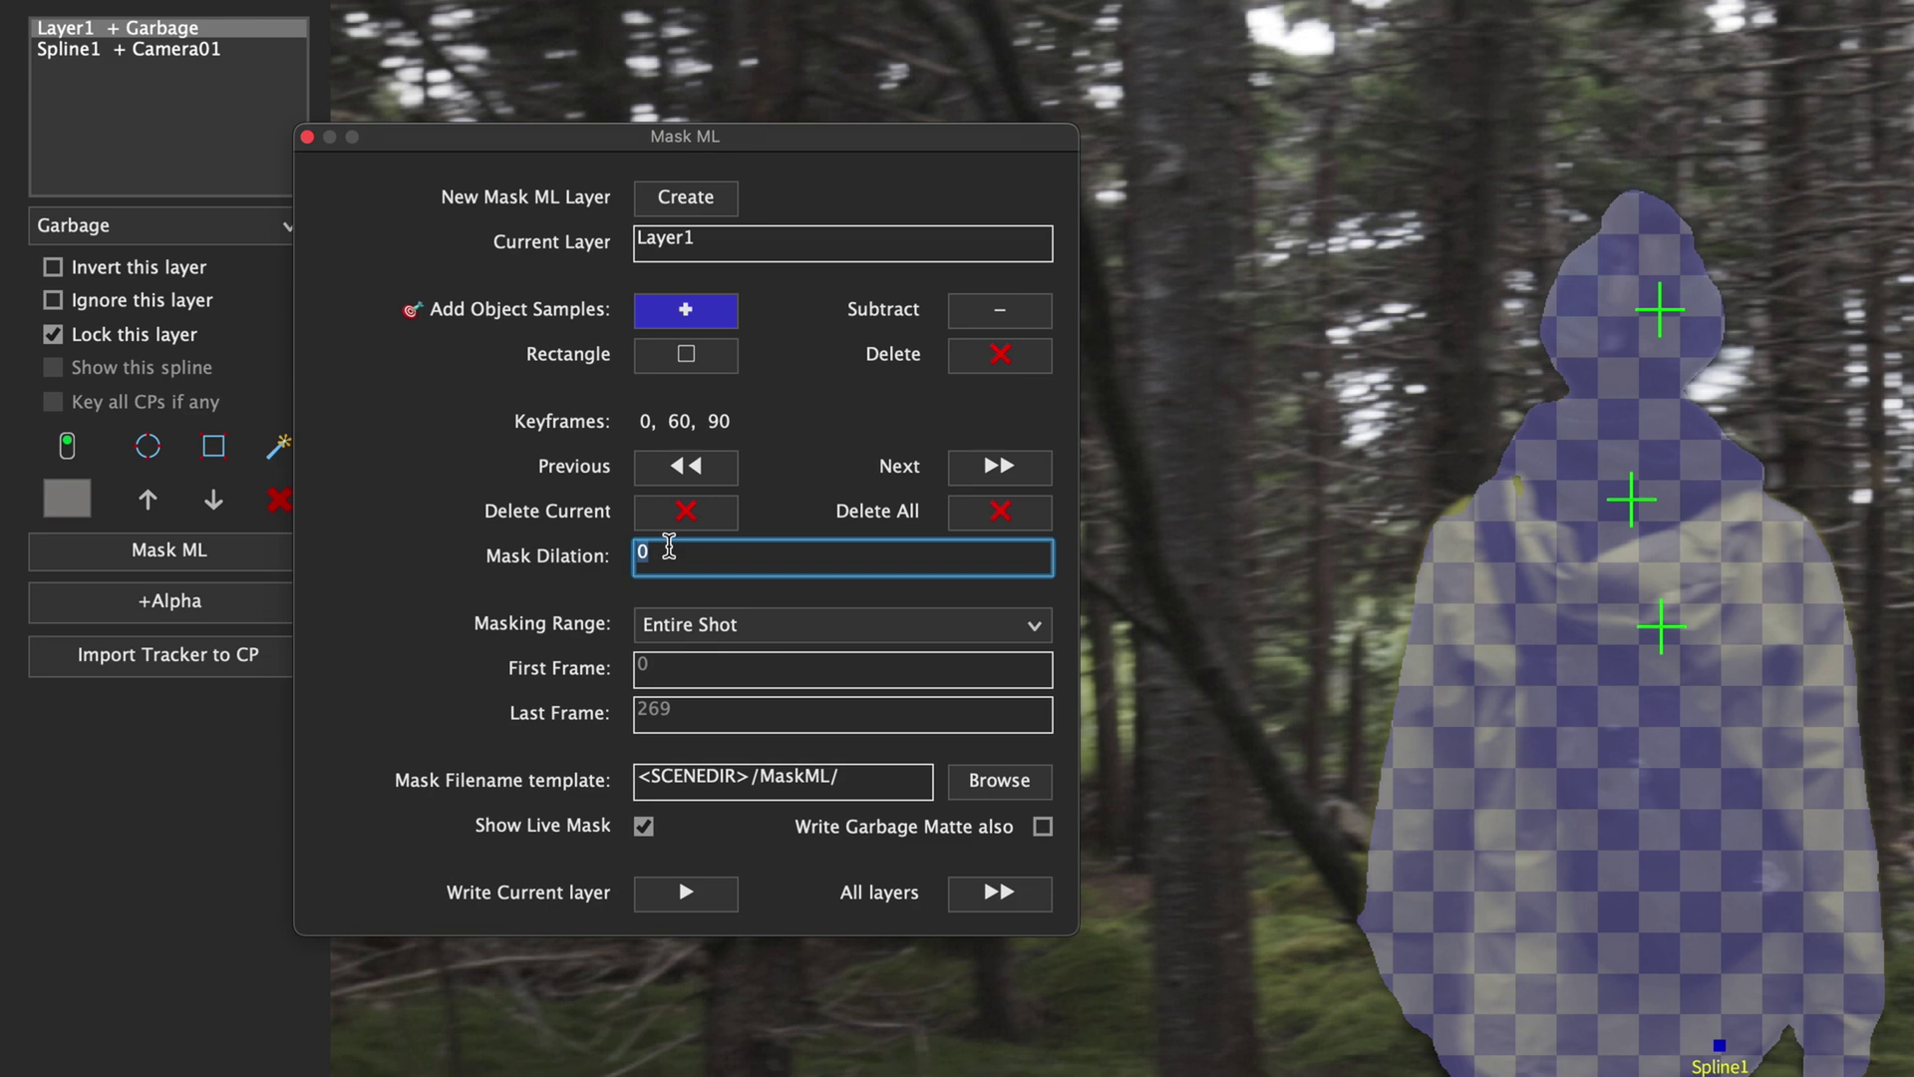
{"action": "type", "text": "10"}
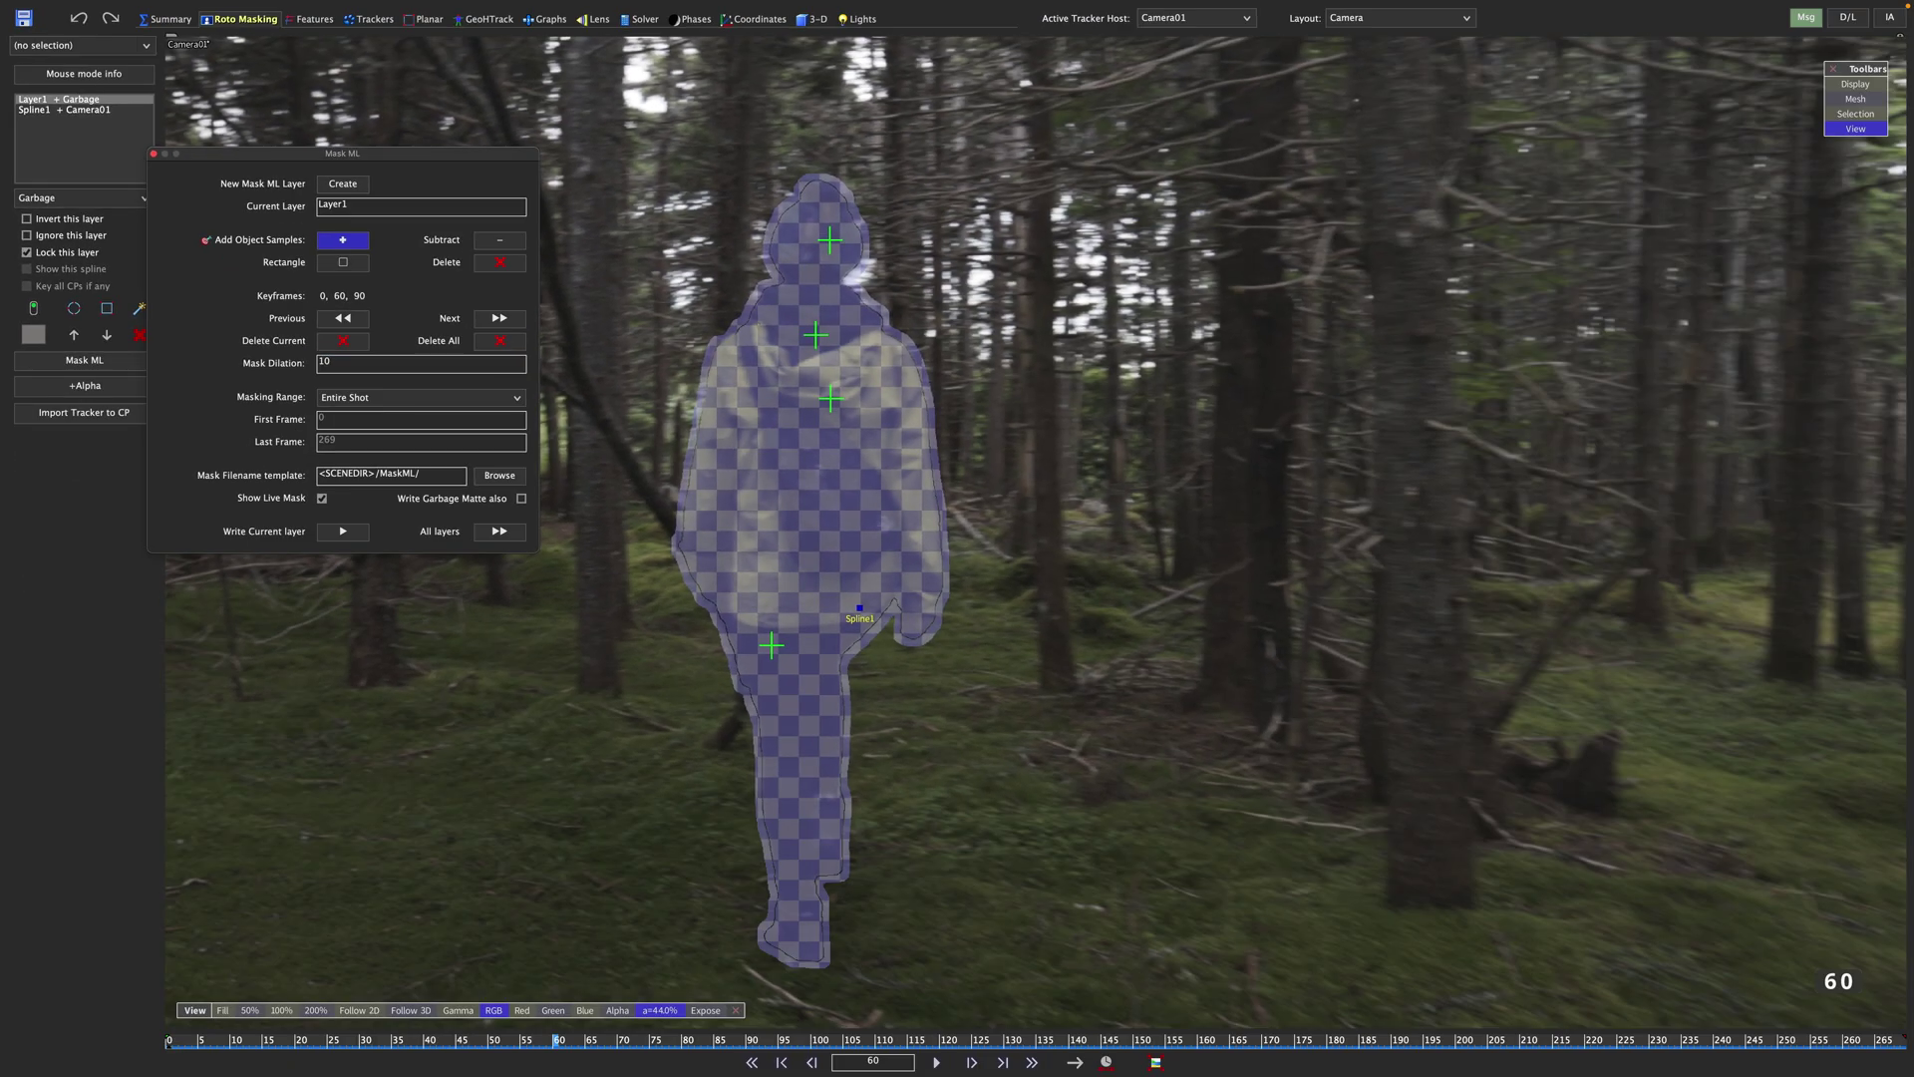
{"action": "left_click", "coordinate": [497, 534]}
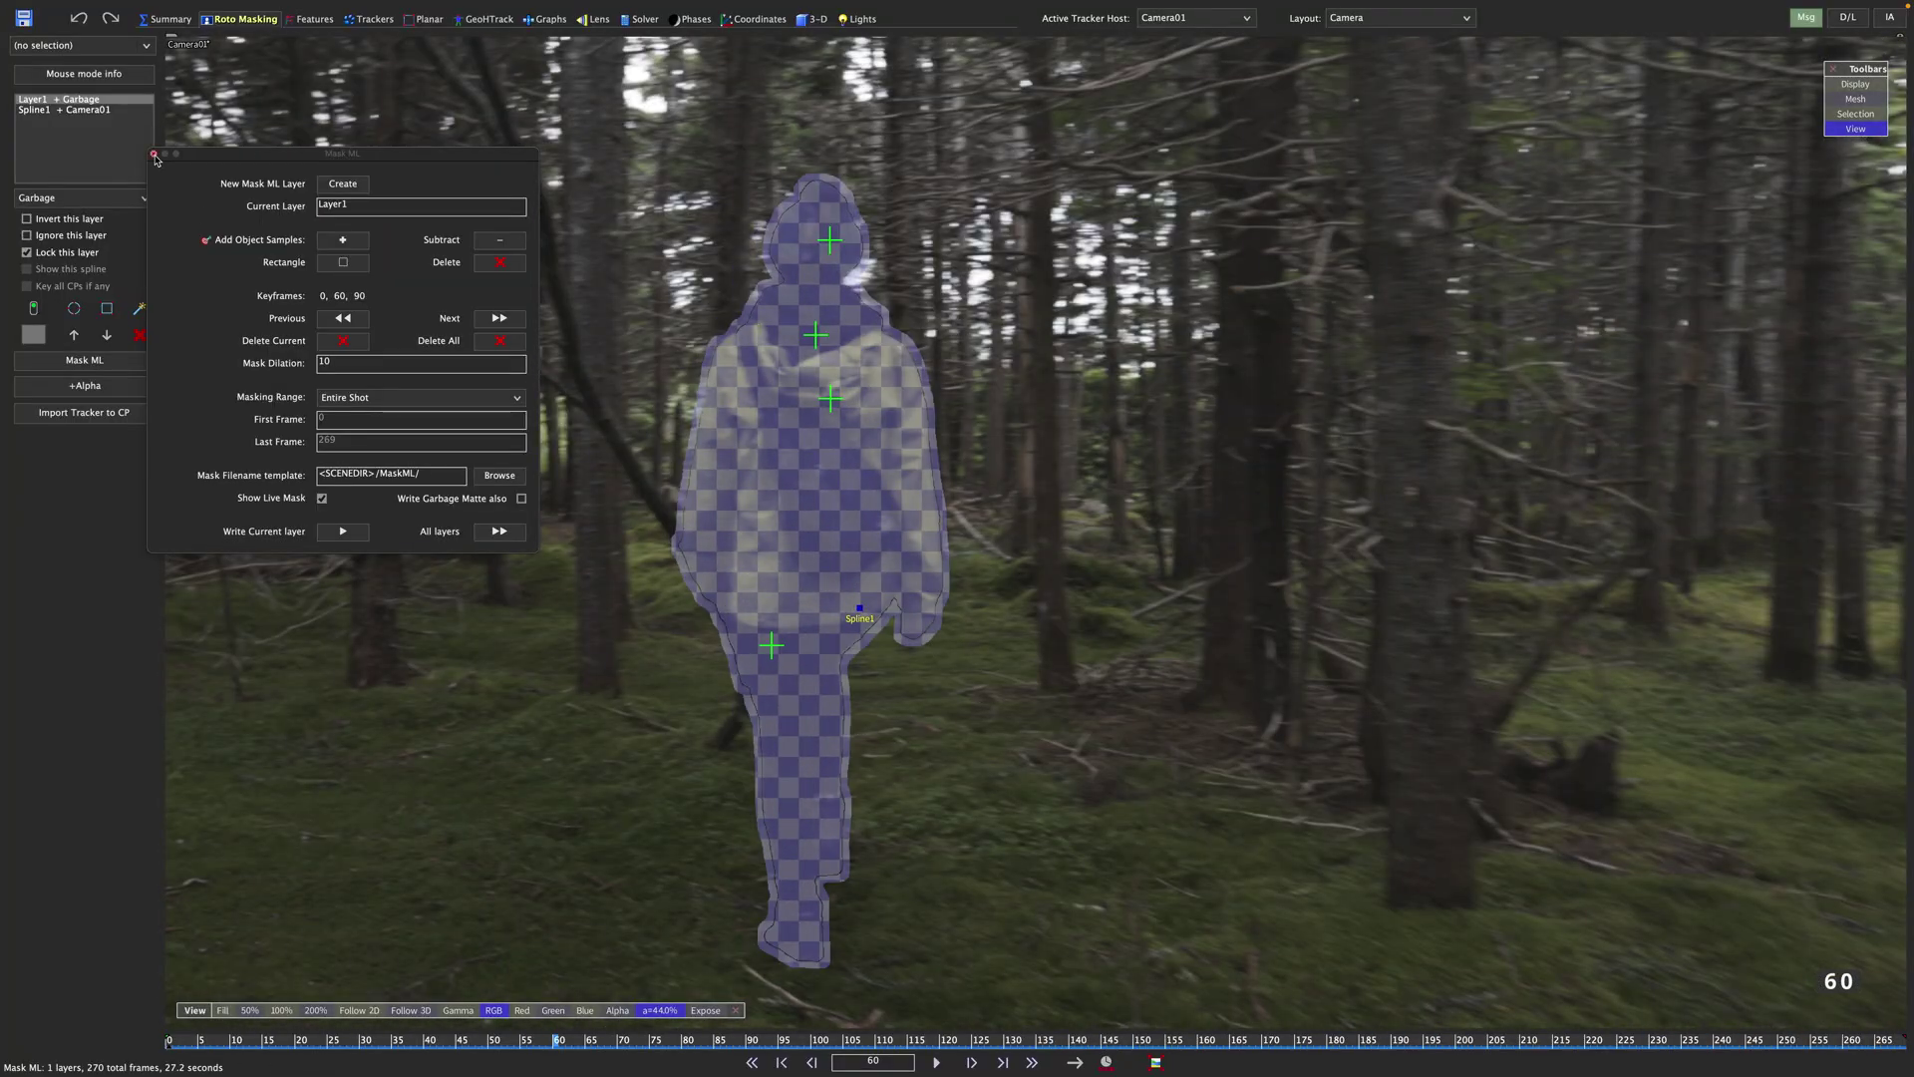
{"action": "left_click", "coordinate": [154, 154]}
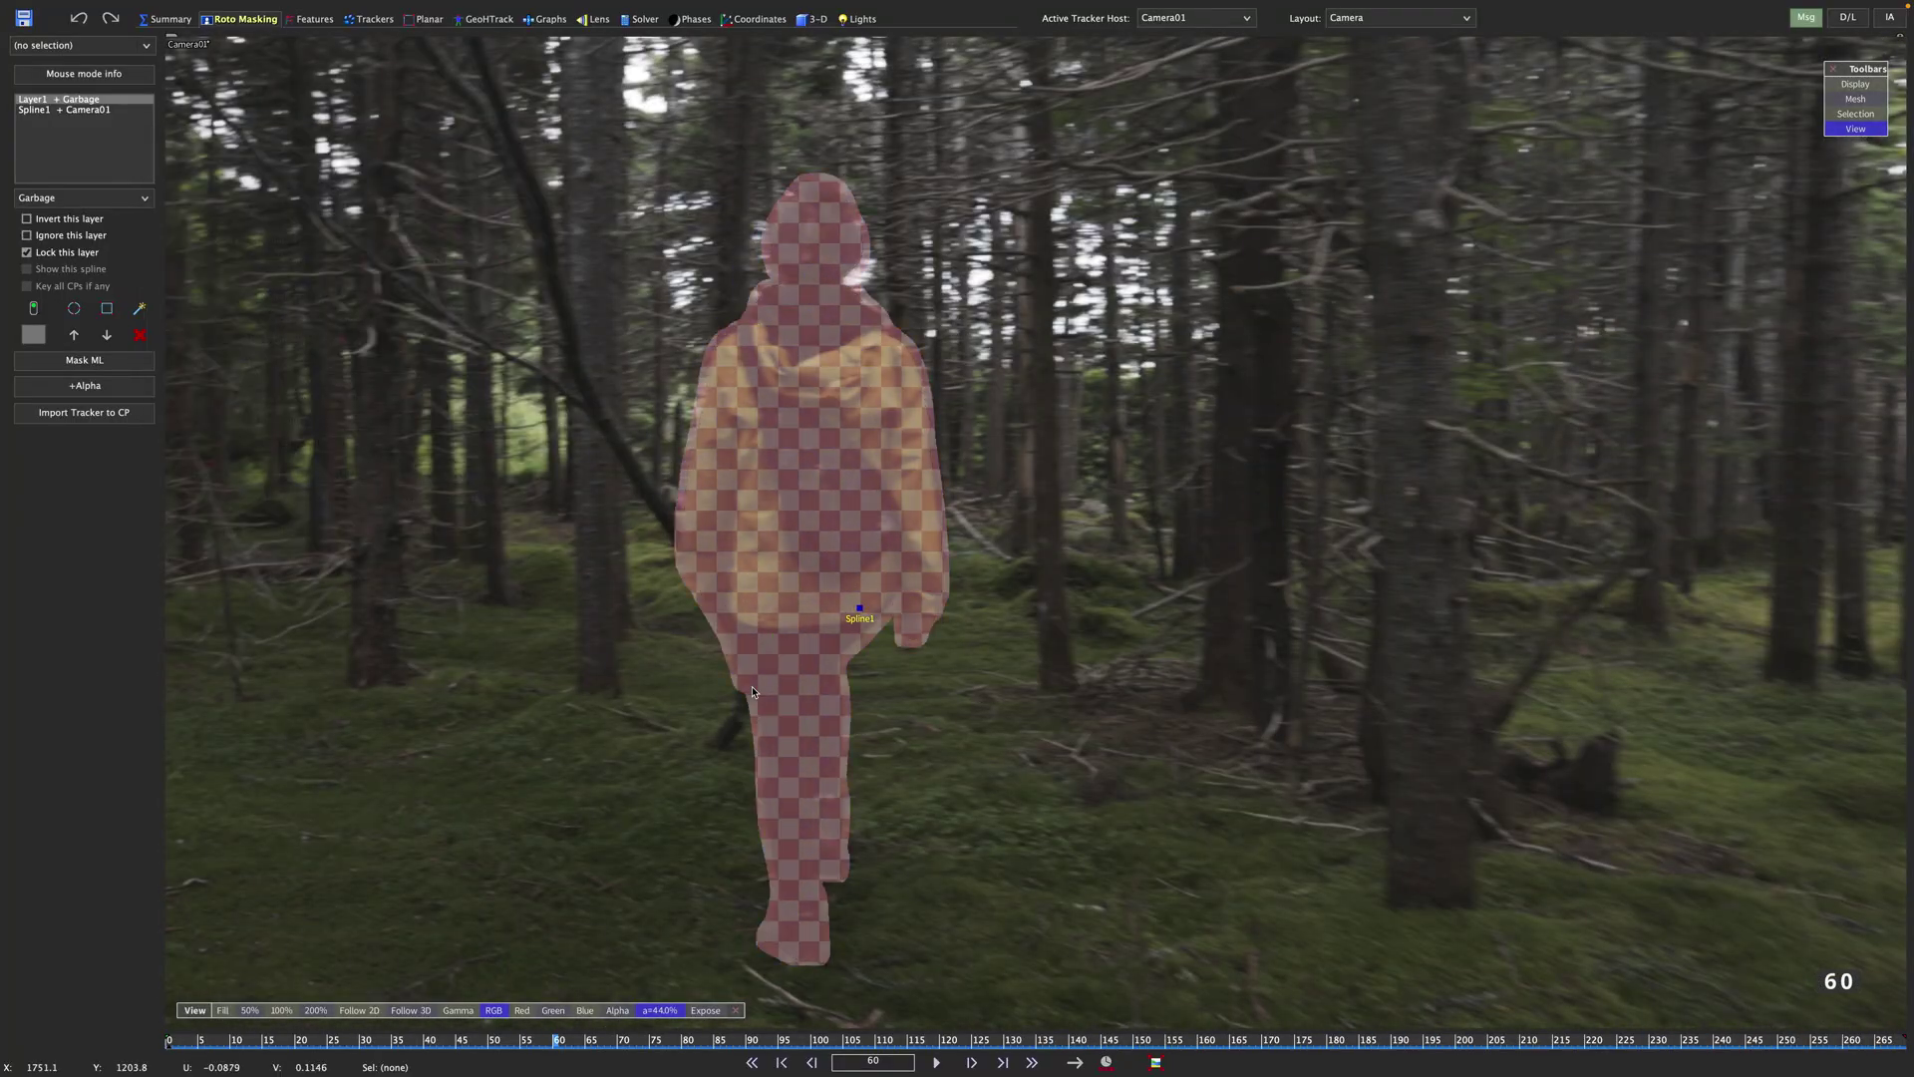
Step: Generate blips on all frames with Normal Motion, peel them into trackers and solve the camera in Automatic mode
{"action": "left_click", "coordinate": [311, 19]}
{"action": "left_click", "coordinate": [90, 203]}
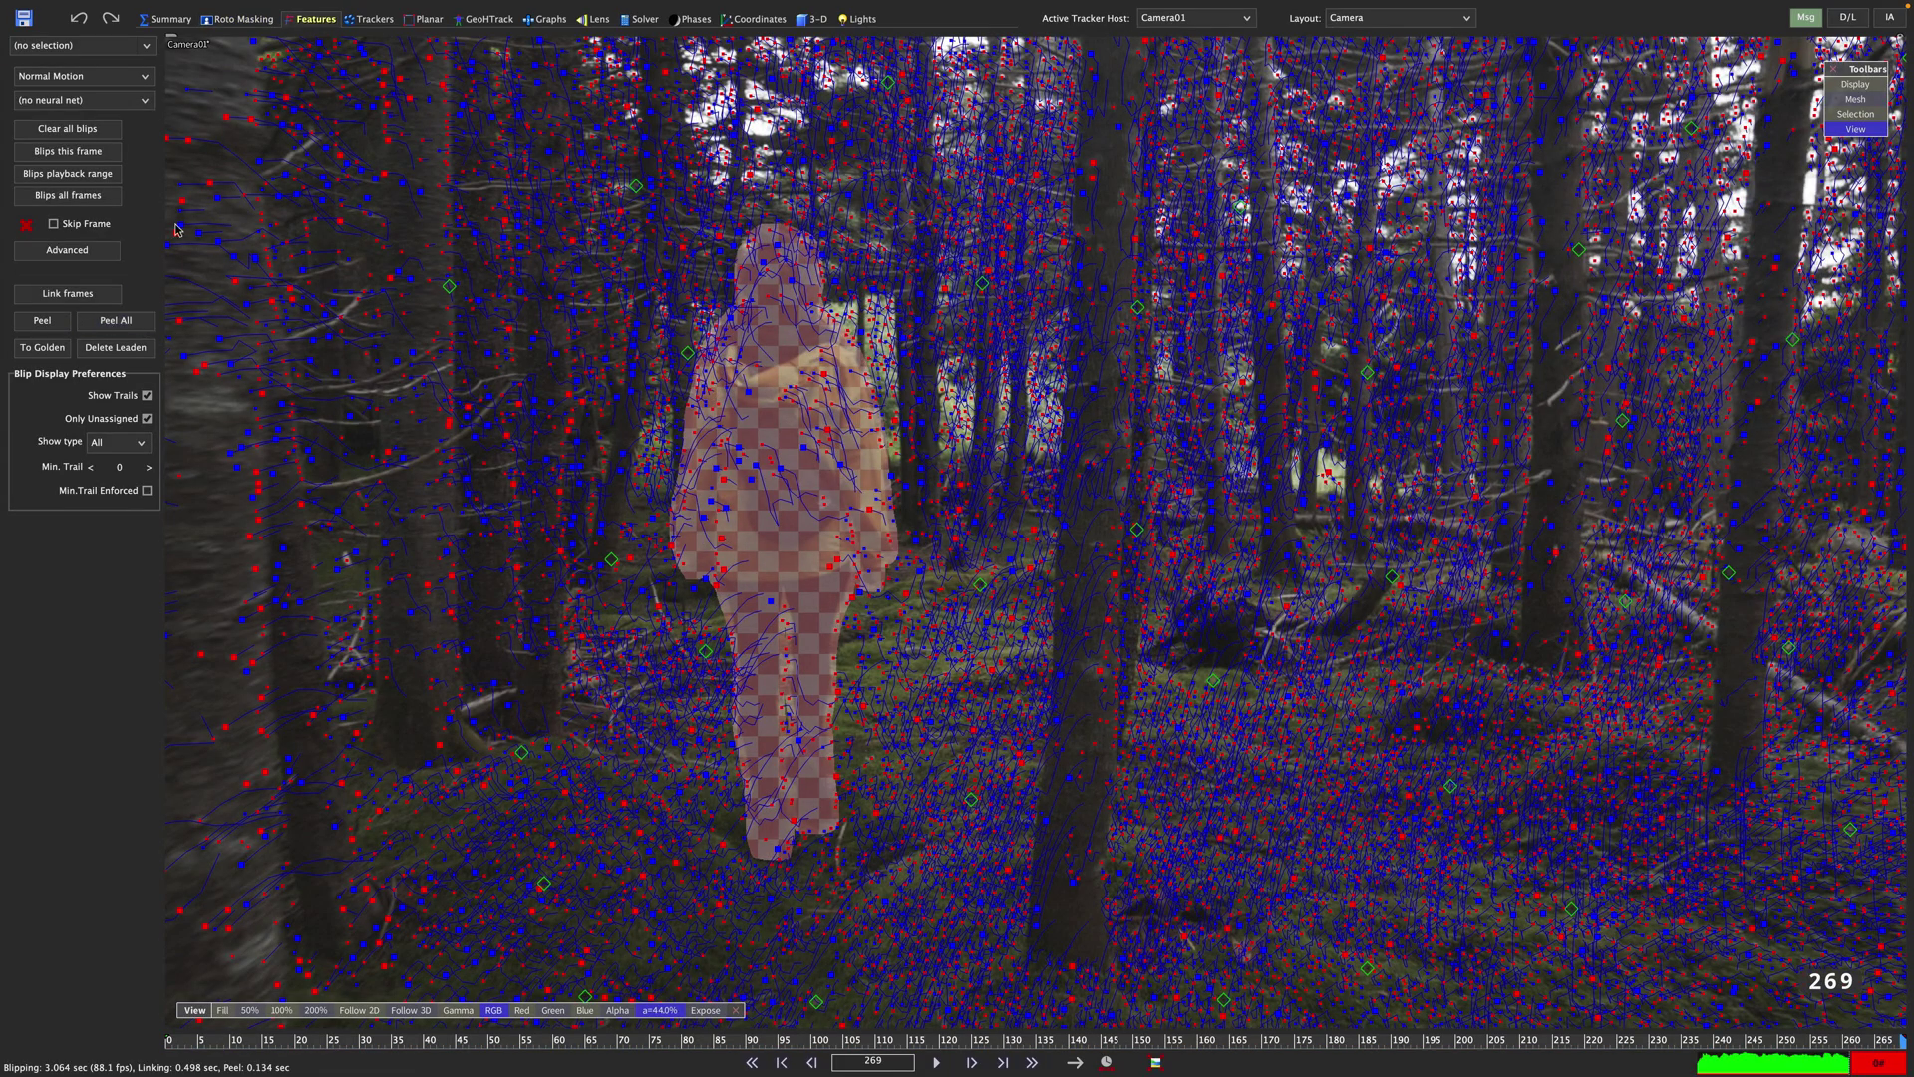
{"action": "left_click", "coordinate": [653, 20]}
{"action": "left_click", "coordinate": [78, 78]}
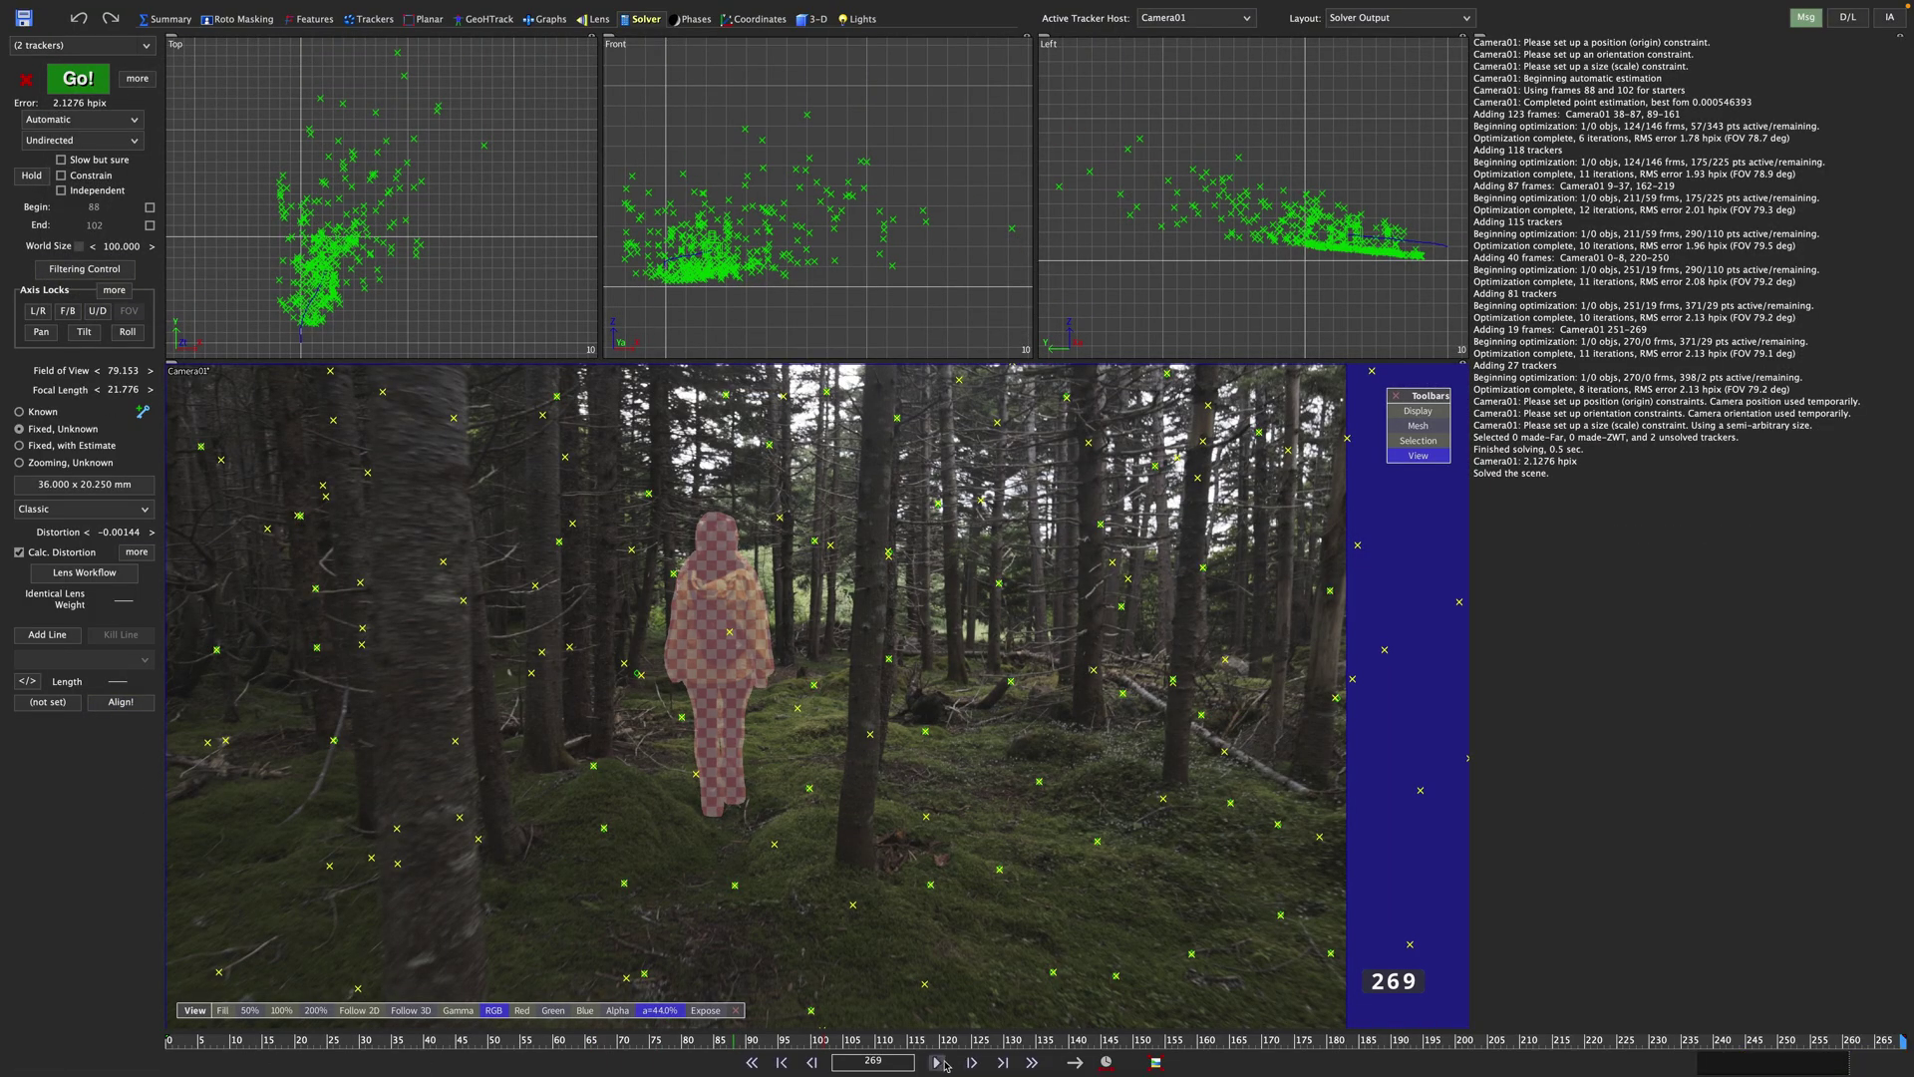
{"action": "key", "text": "space"}
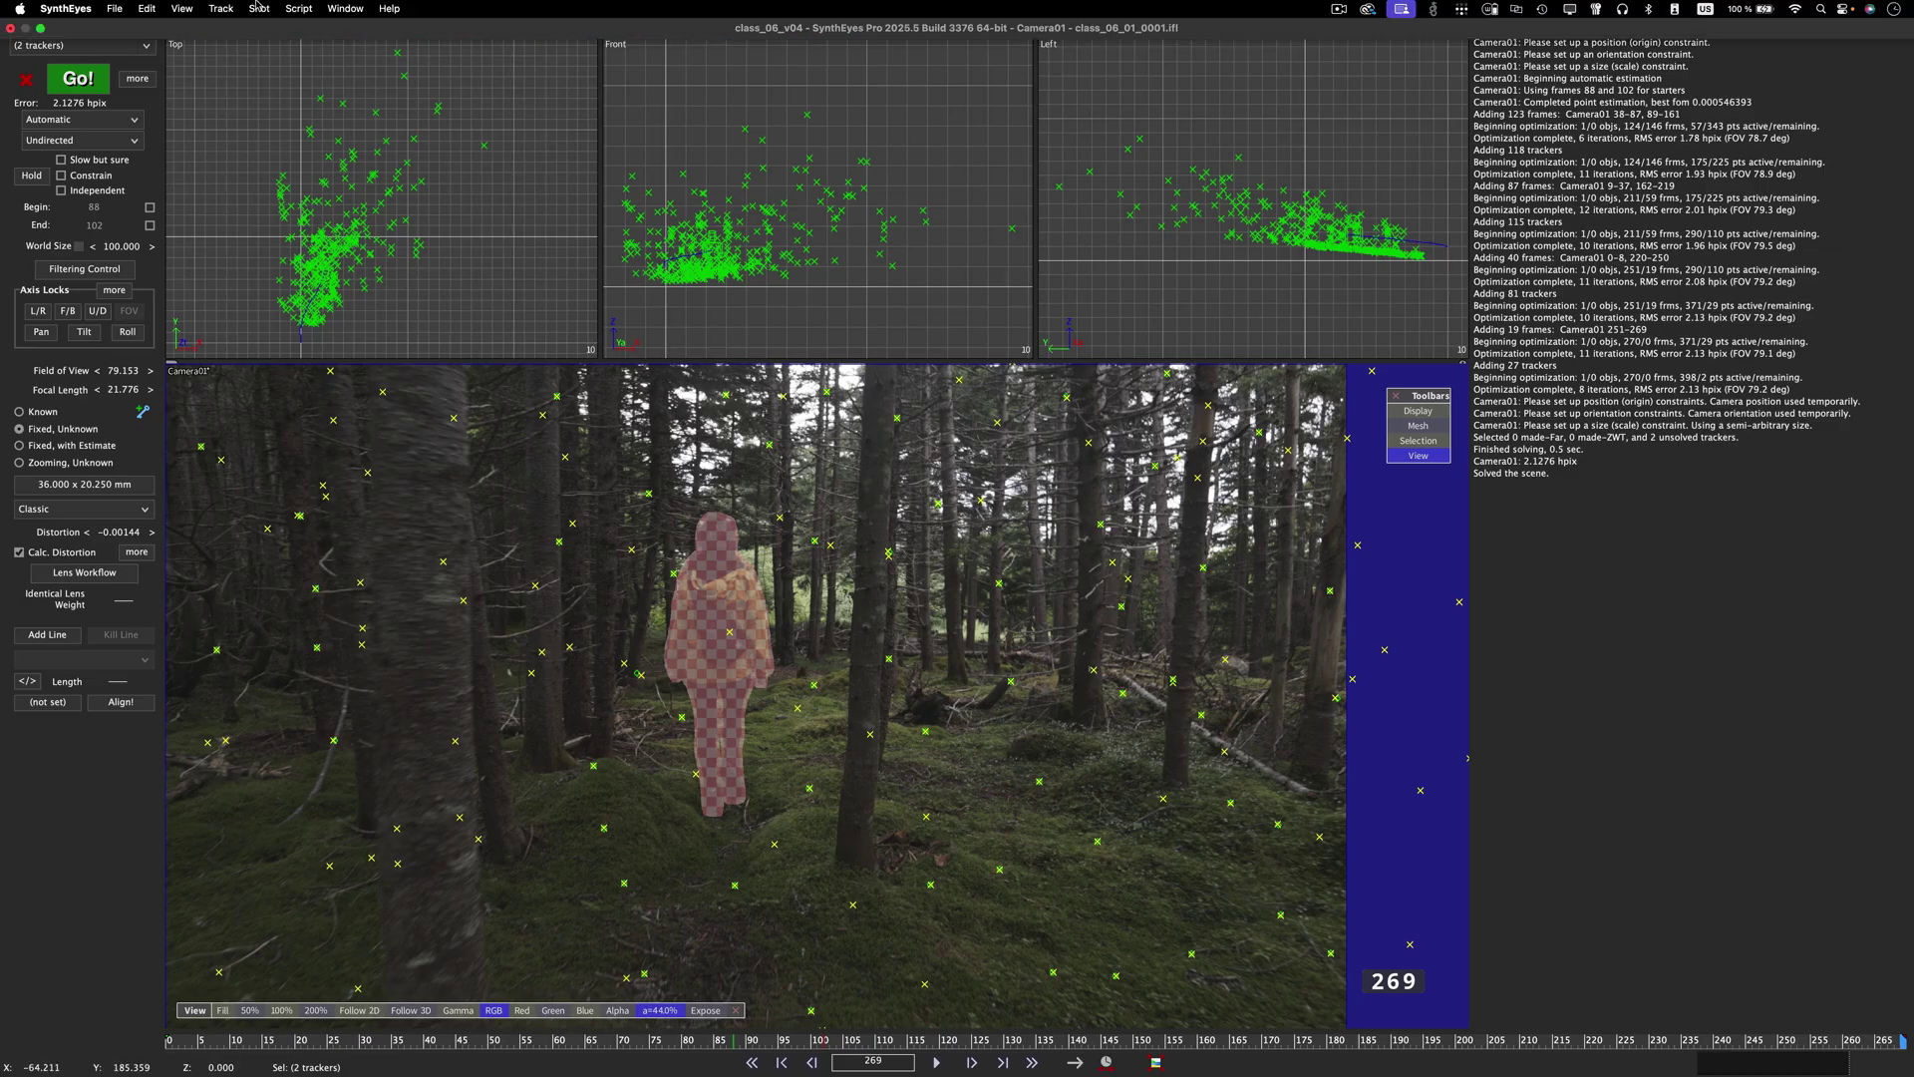
Step: Clean up the auto trackers, including bad frames, far-ish, short-lived, high-error and unsolved trackers, without clearing the blips
{"action": "left_click", "coordinate": [221, 9]}
{"action": "left_click", "coordinate": [234, 64]}
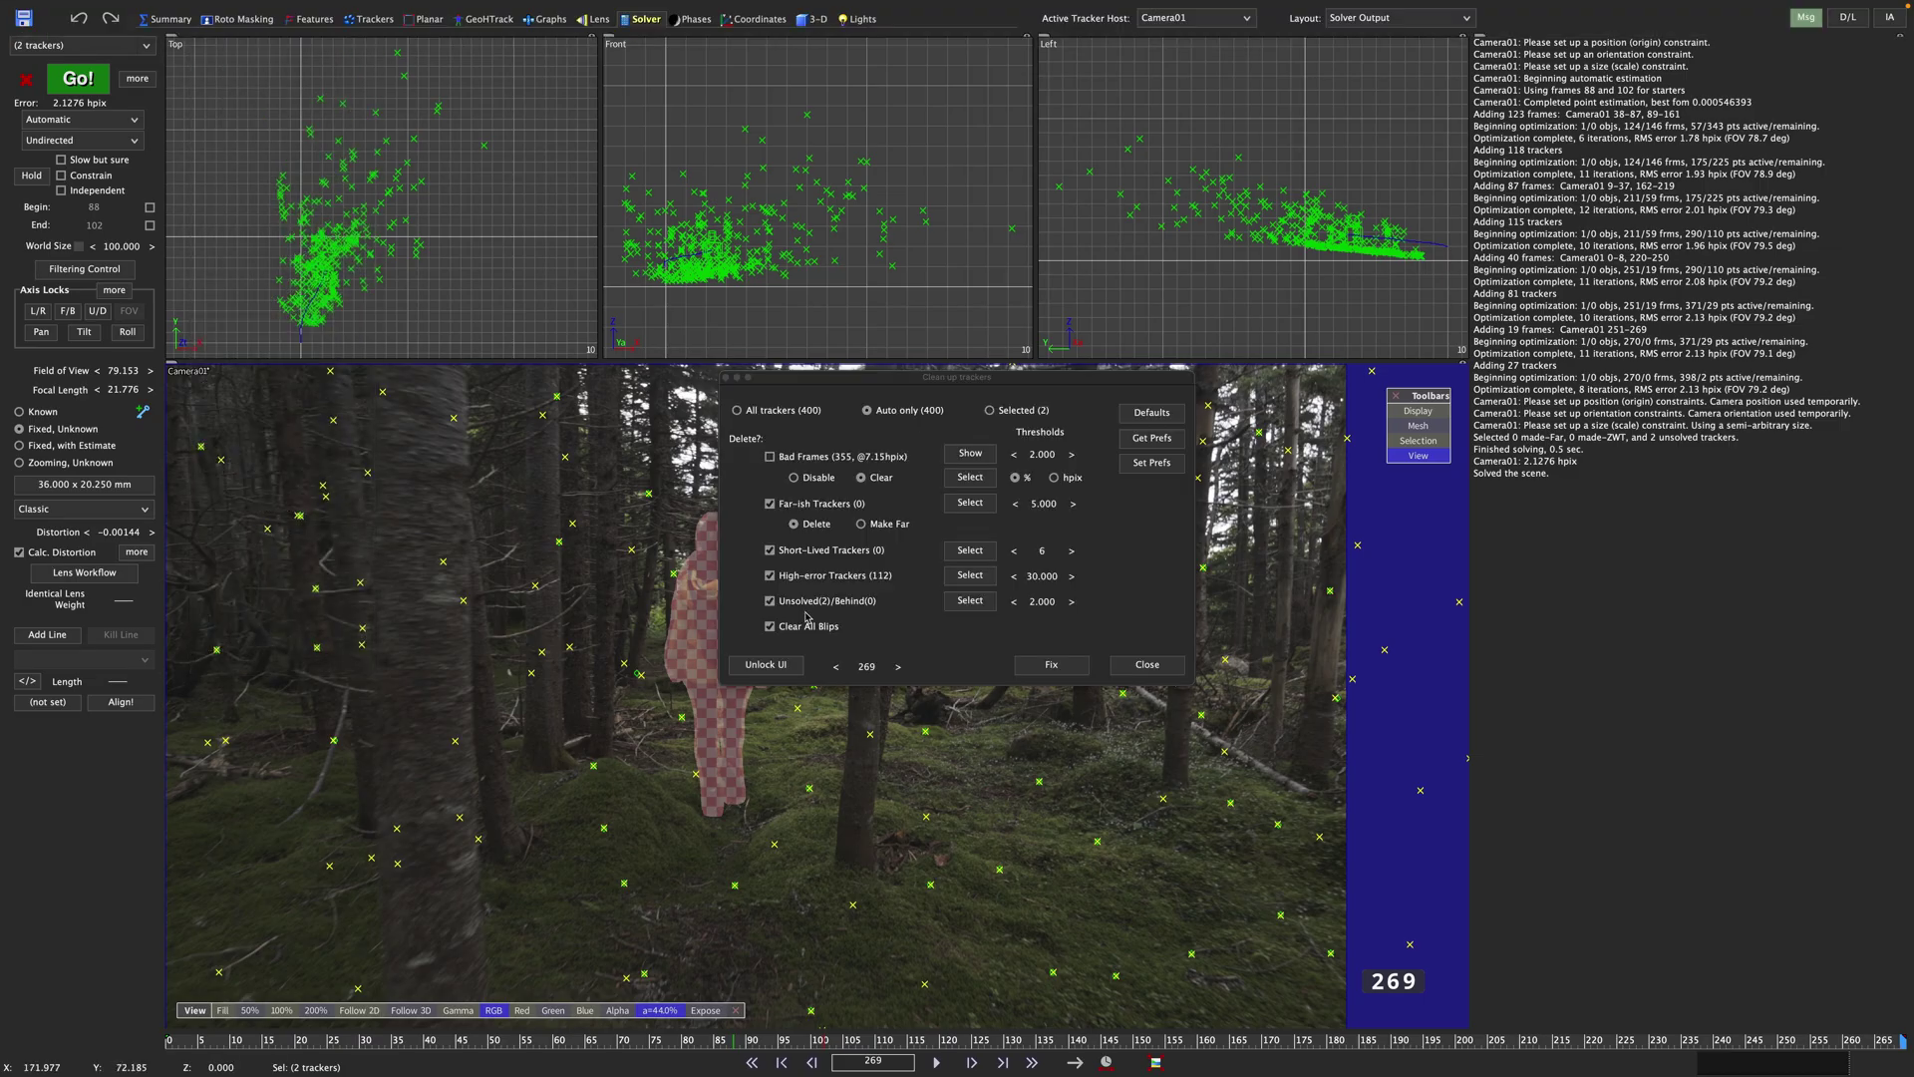
{"action": "left_click", "coordinate": [770, 458]}
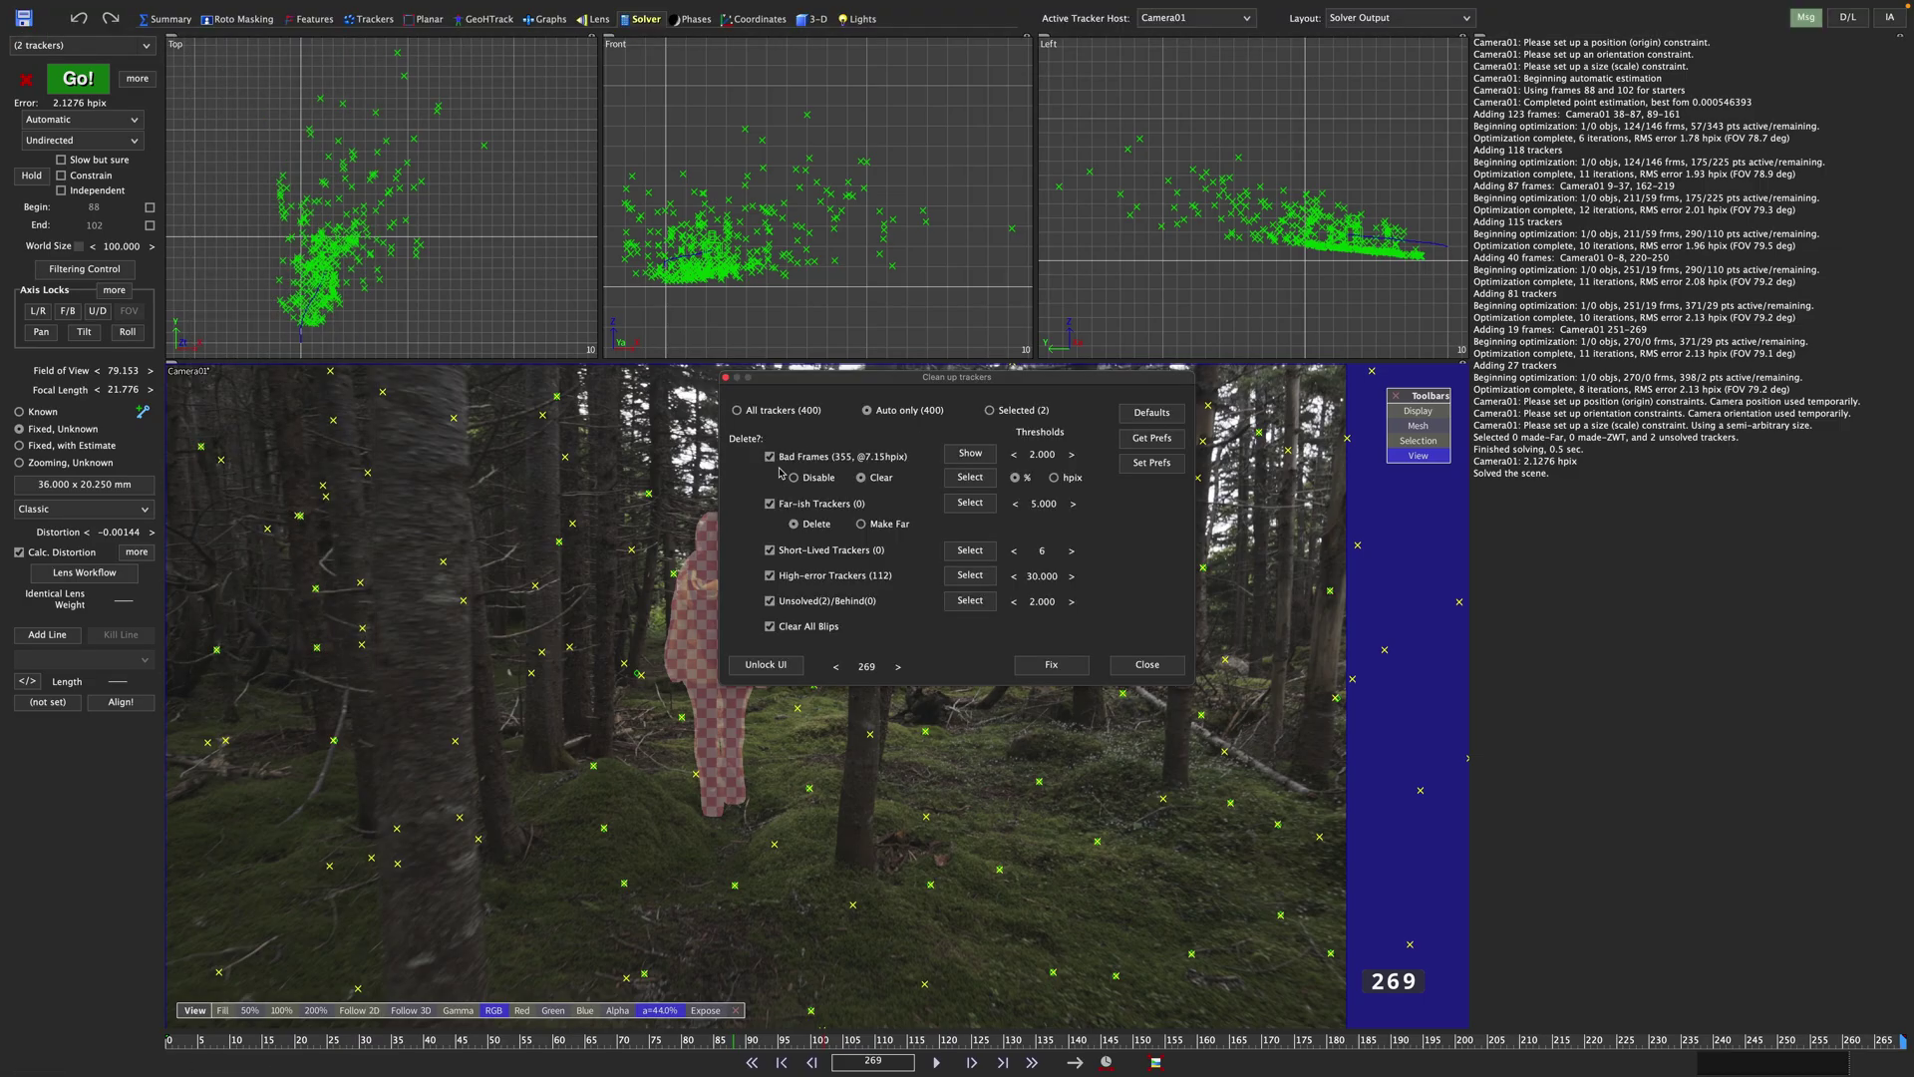
{"action": "left_click", "coordinate": [970, 453]}
{"action": "left_click", "coordinate": [970, 477]}
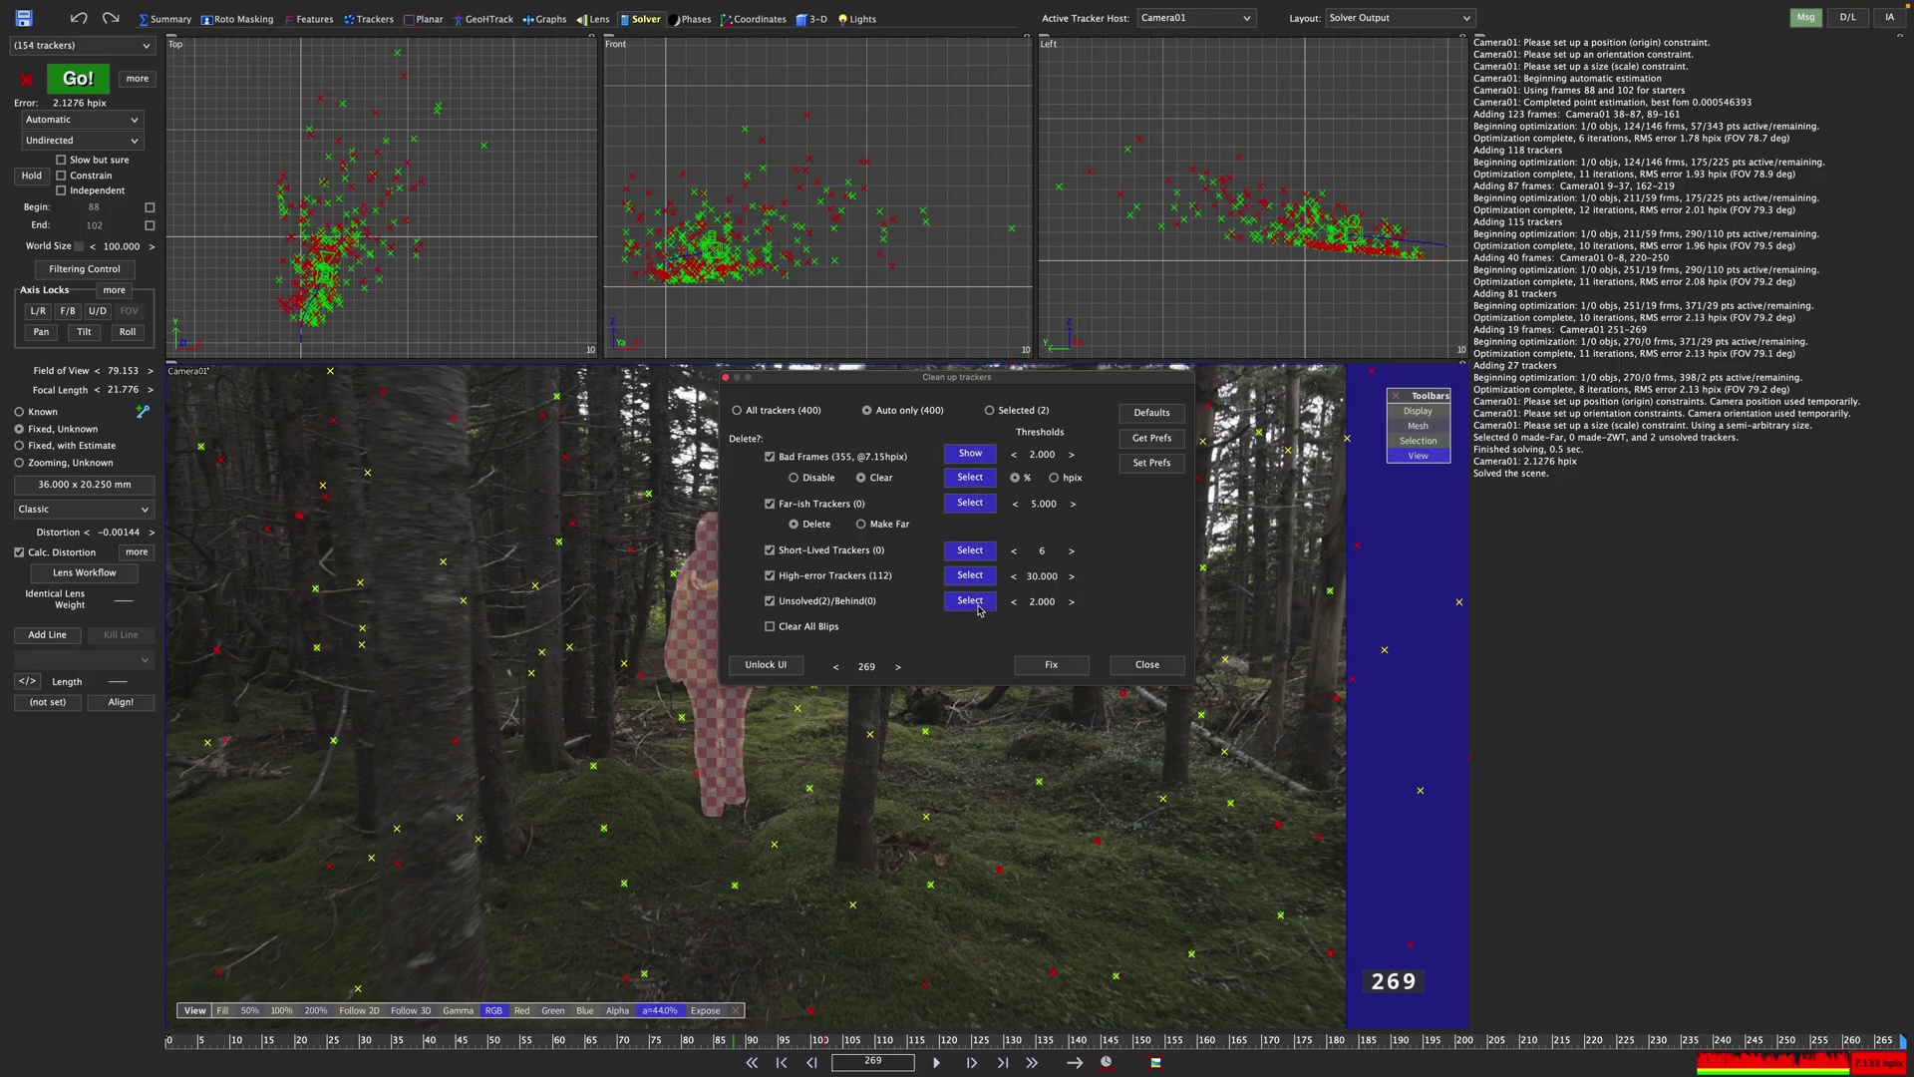
{"action": "left_click", "coordinate": [1051, 664]}
Step: Re-solve the cleaned-up trackers in Refine mode
{"action": "left_click", "coordinate": [104, 121]}
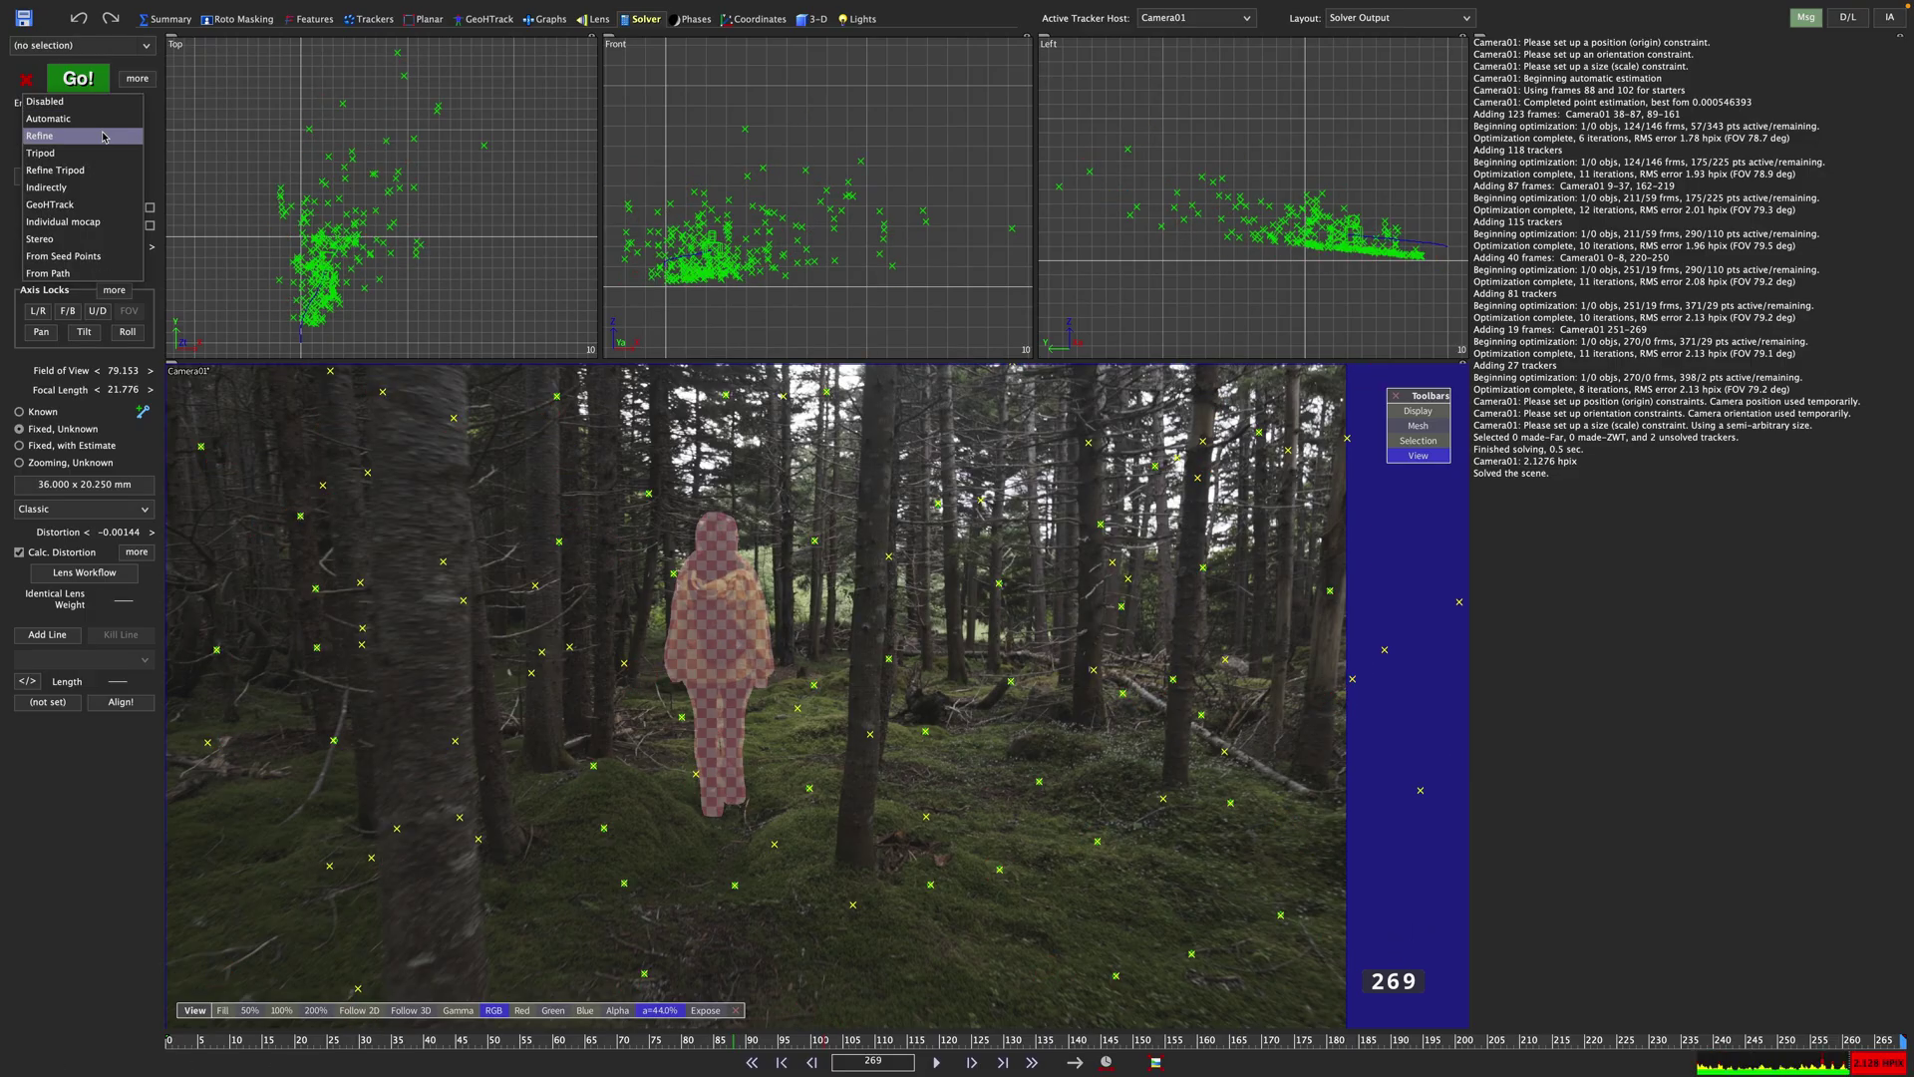
{"action": "left_click", "coordinate": [100, 135]}
{"action": "left_click", "coordinate": [84, 82]}
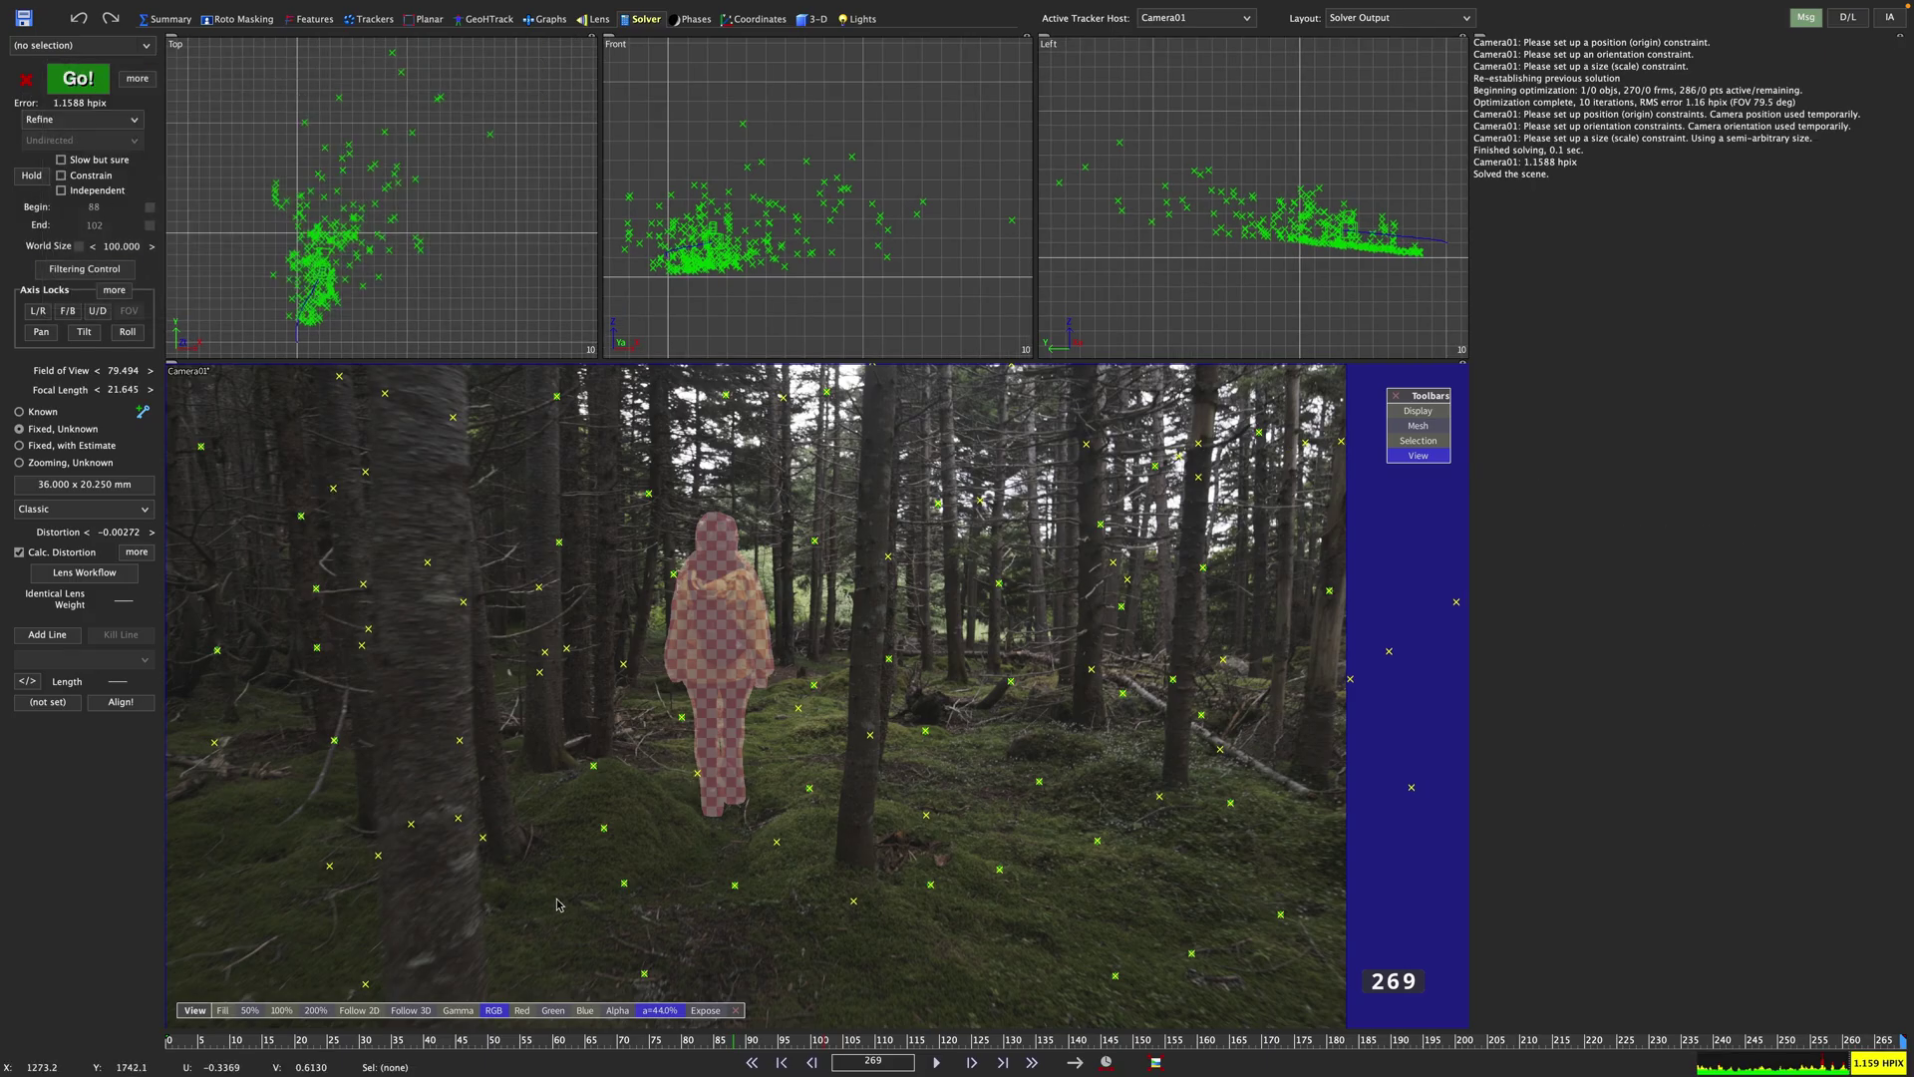
Step: Show error circles on the trackers in the camera view and examine the trackers beside the hiker at frame 218
{"action": "right_click", "coordinate": [824, 653]}
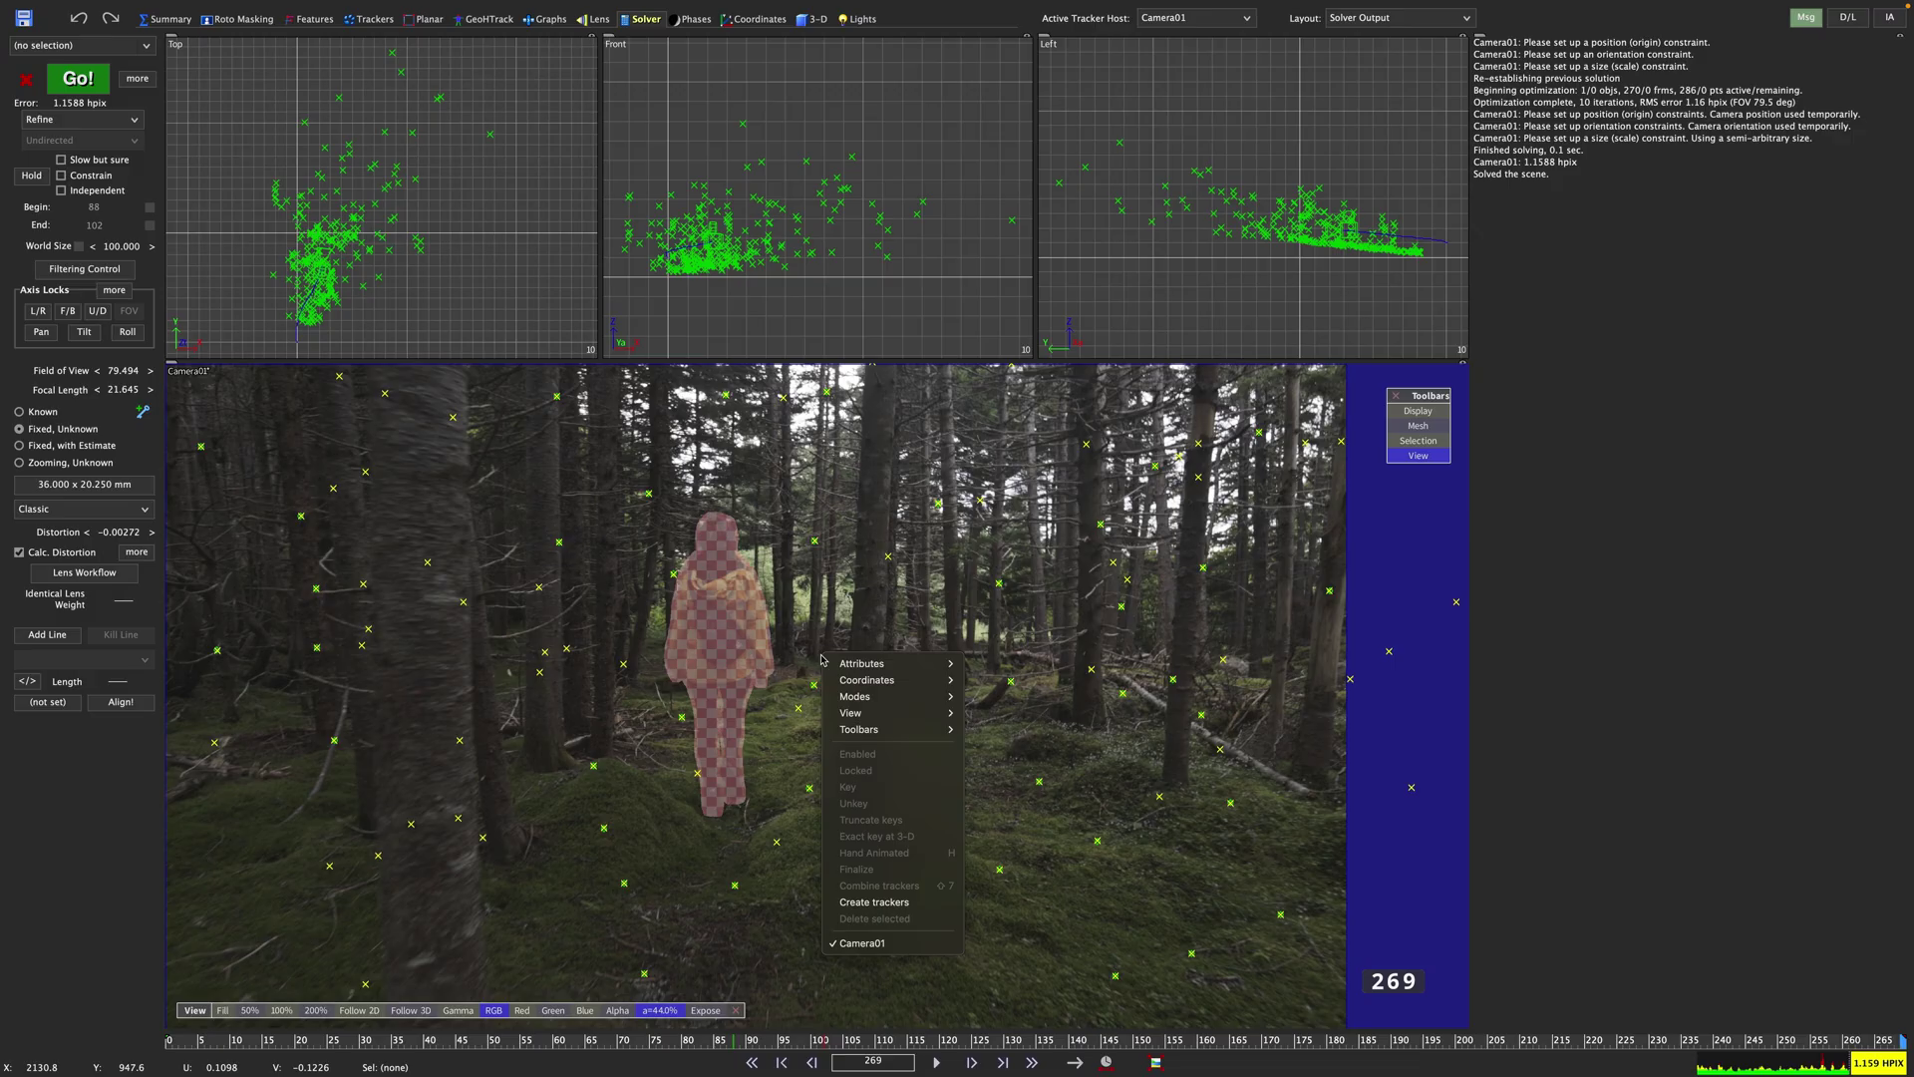
{"action": "mouse_move", "coordinate": [852, 713]}
{"action": "left_click", "coordinate": [1113, 846]}
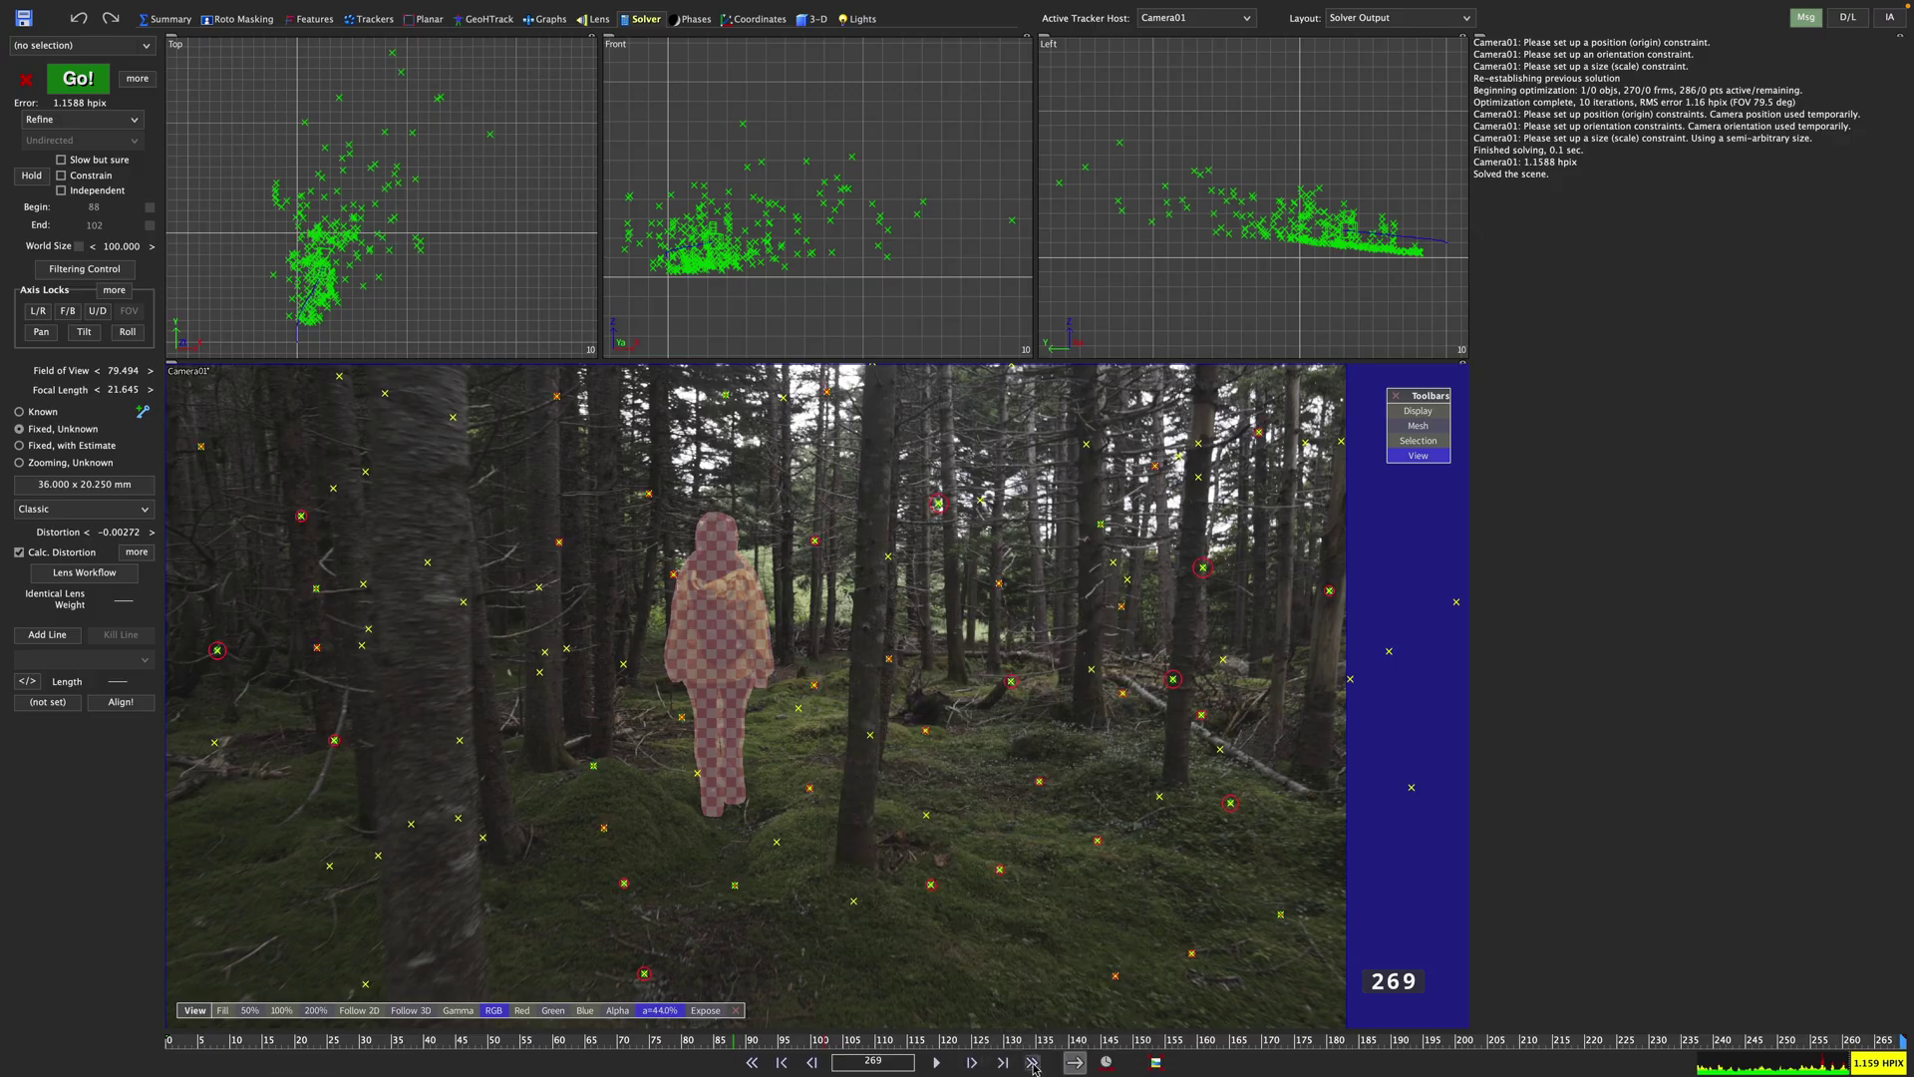
{"action": "left_click_drag", "start_coordinate": [1867, 1047], "coordinate": [1575, 1061]}
{"action": "scroll", "coordinate": [854, 638], "scroll_direction": "up", "scroll_amount": 8}
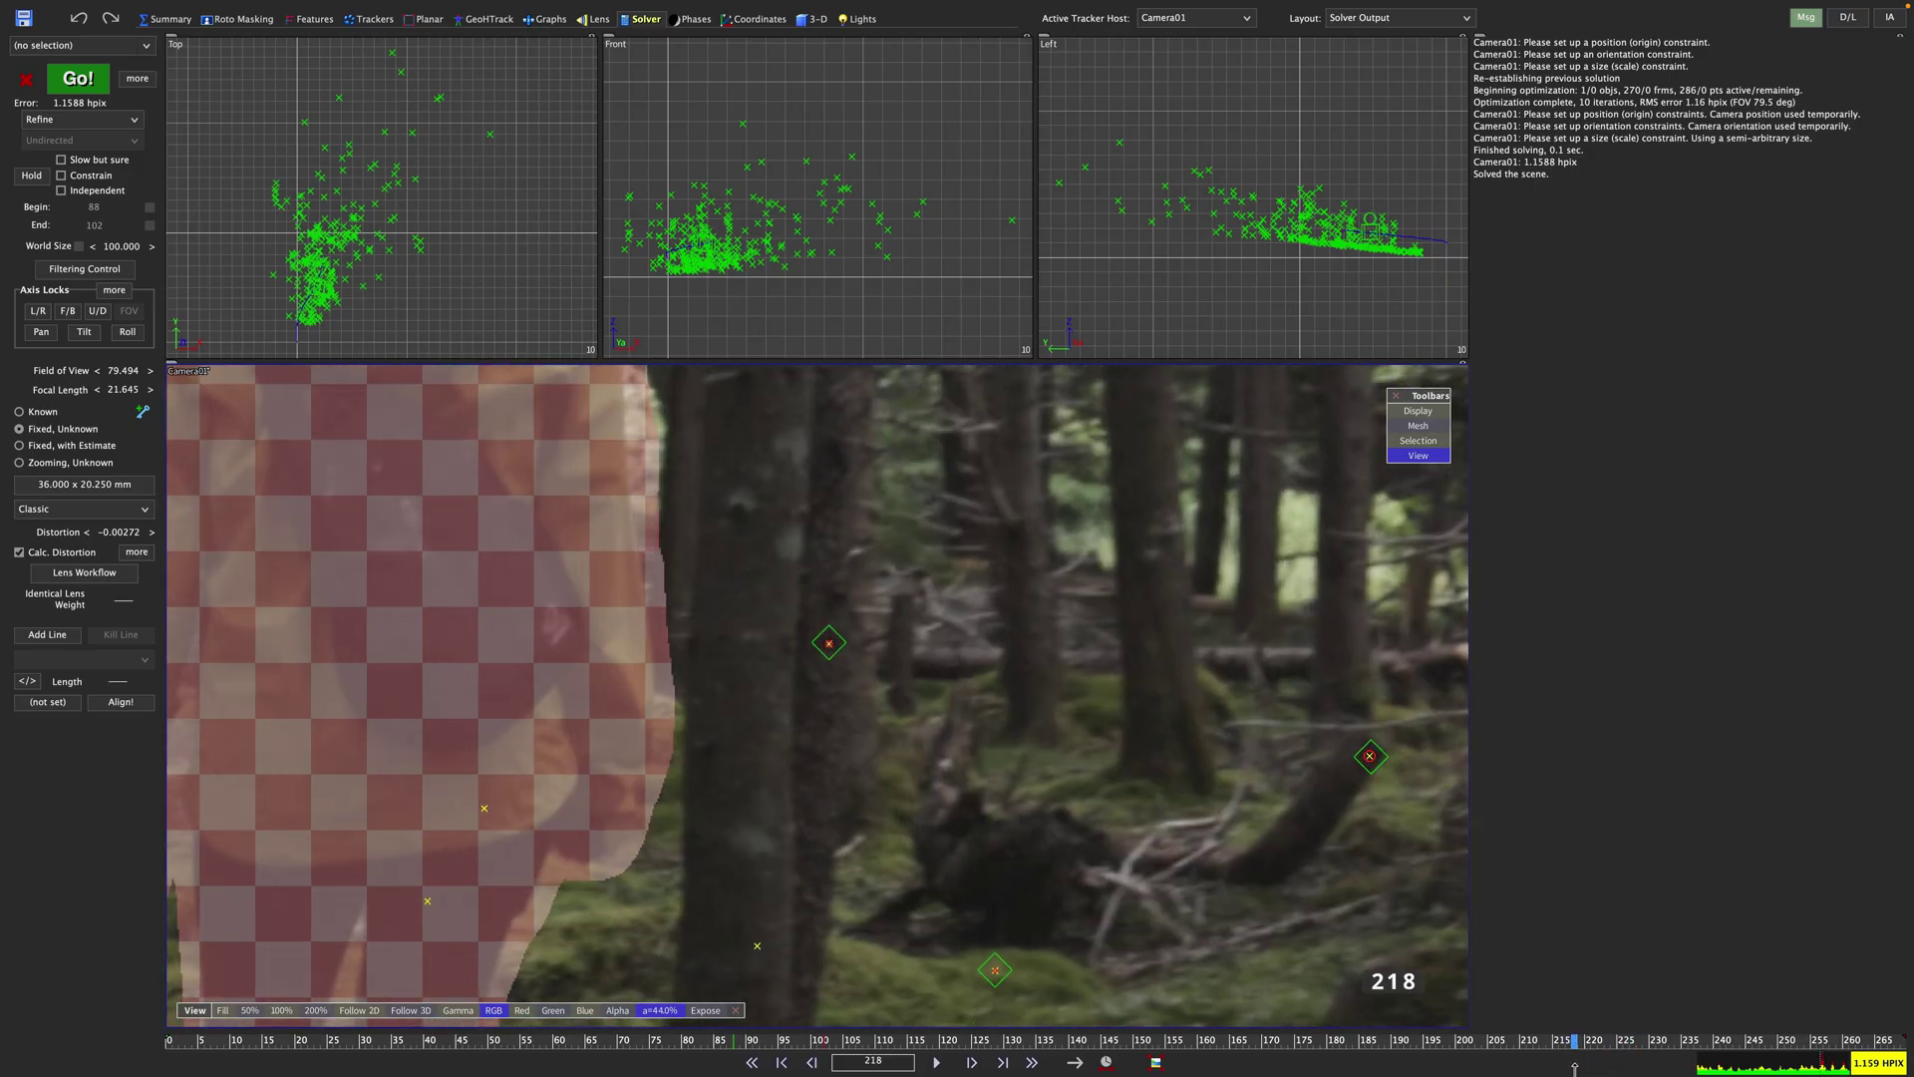
{"action": "key", "text": "f"}
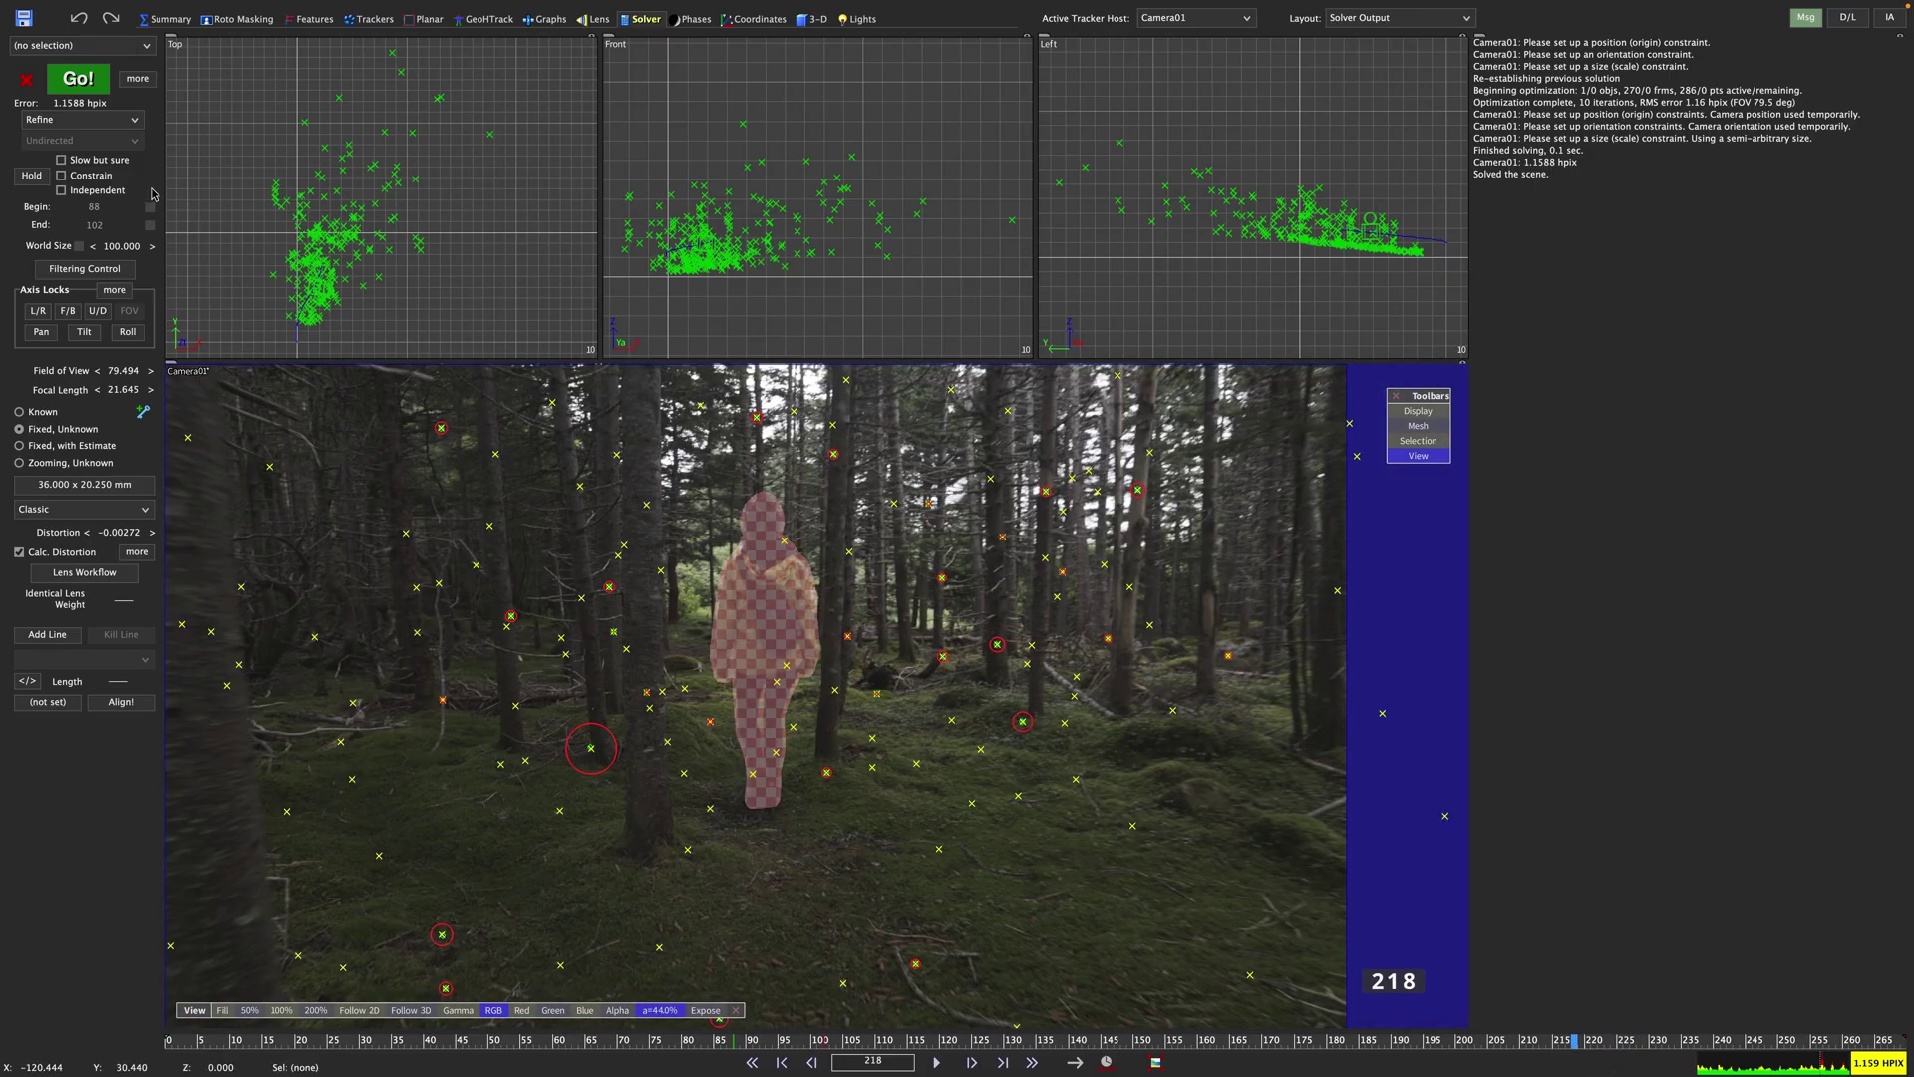
Step: Reset the solver and clear all blips from the shot
{"action": "left_click", "coordinate": [27, 81]}
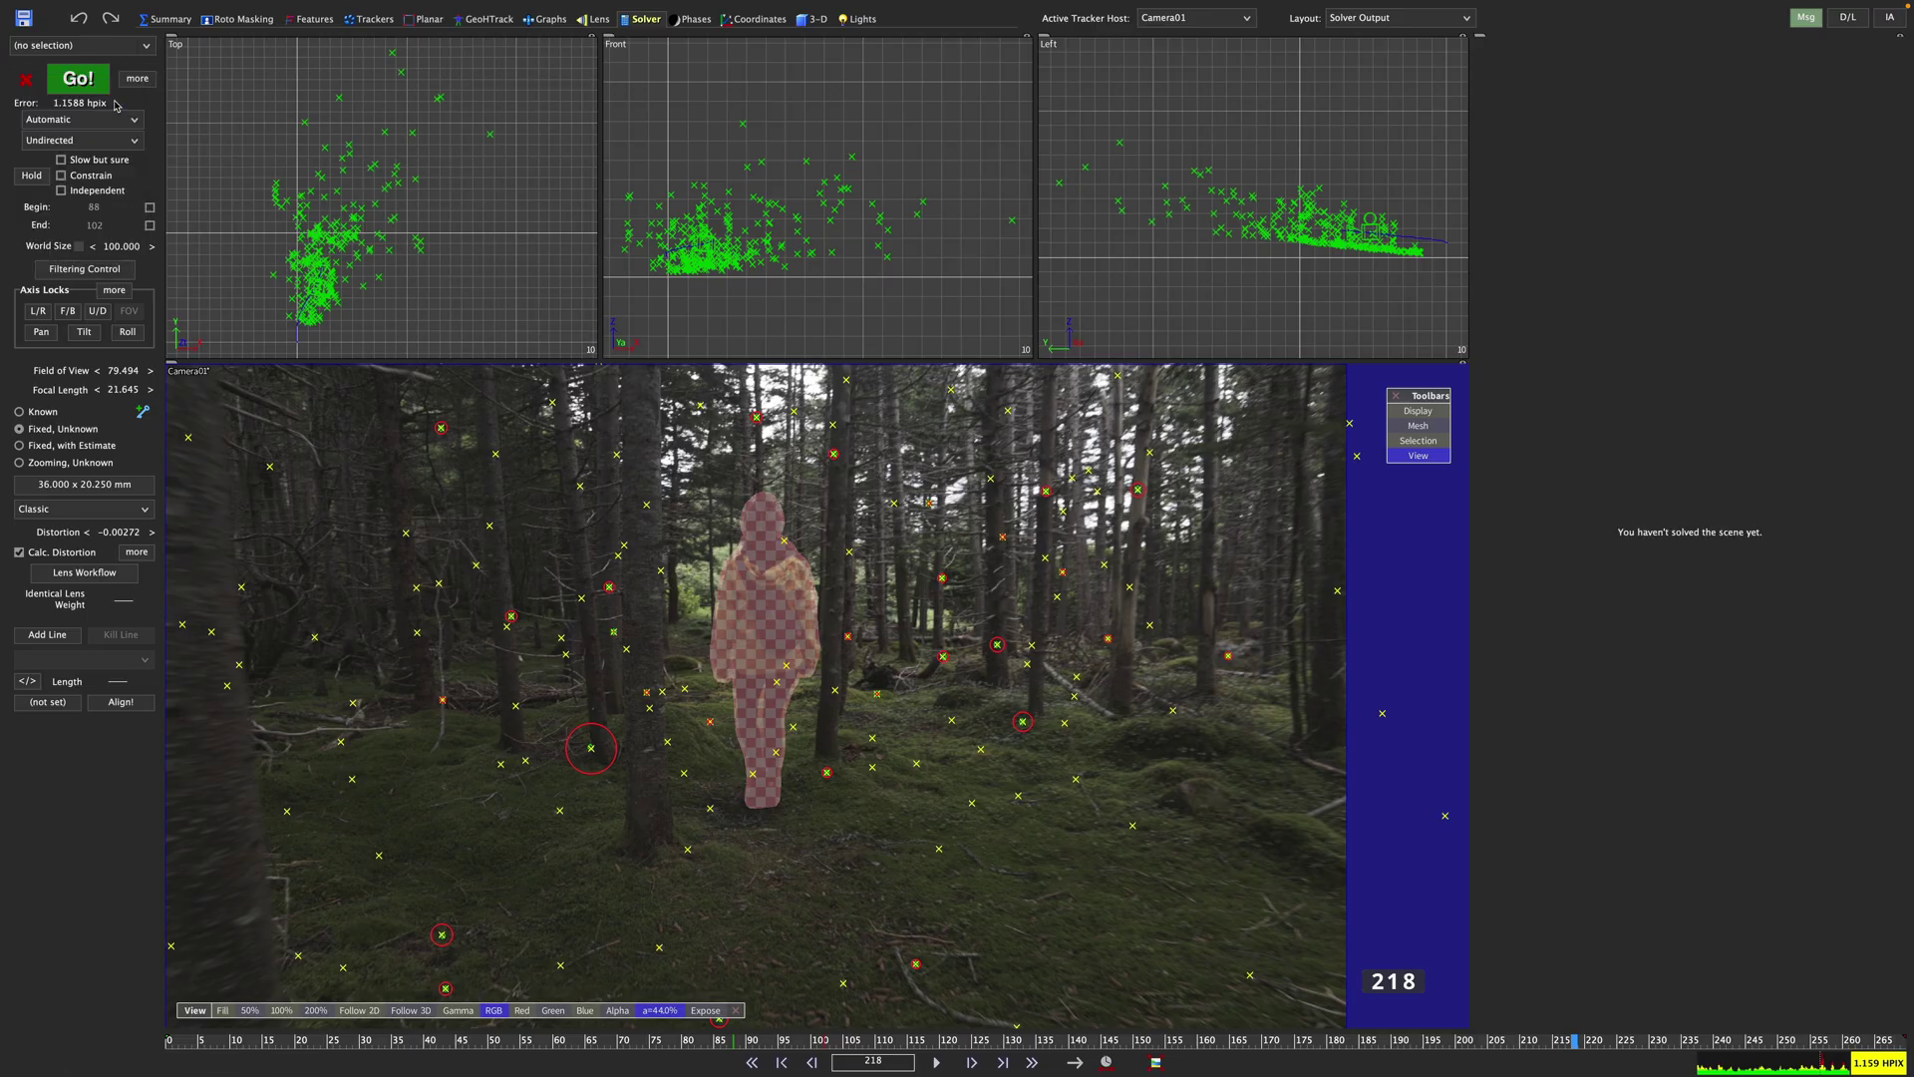
{"action": "left_click", "coordinate": [311, 20]}
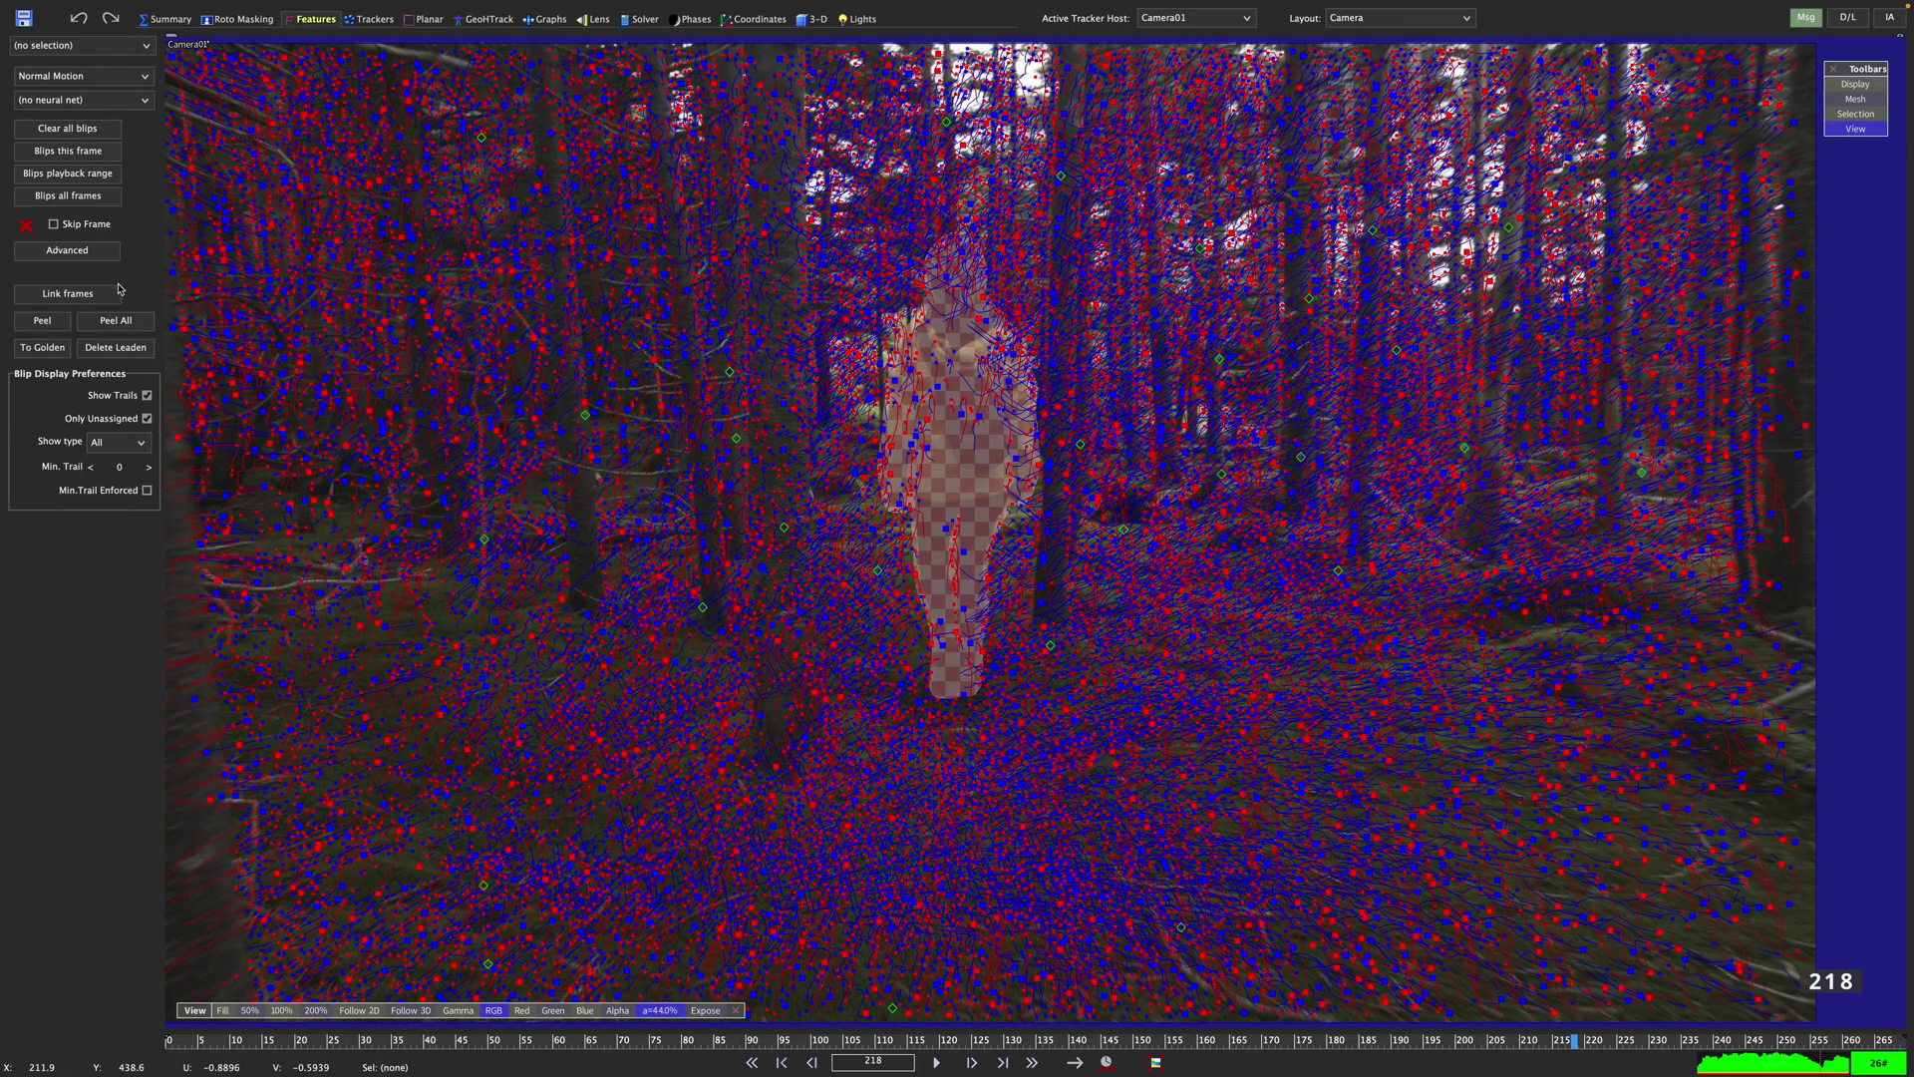
{"action": "left_click", "coordinate": [94, 128]}
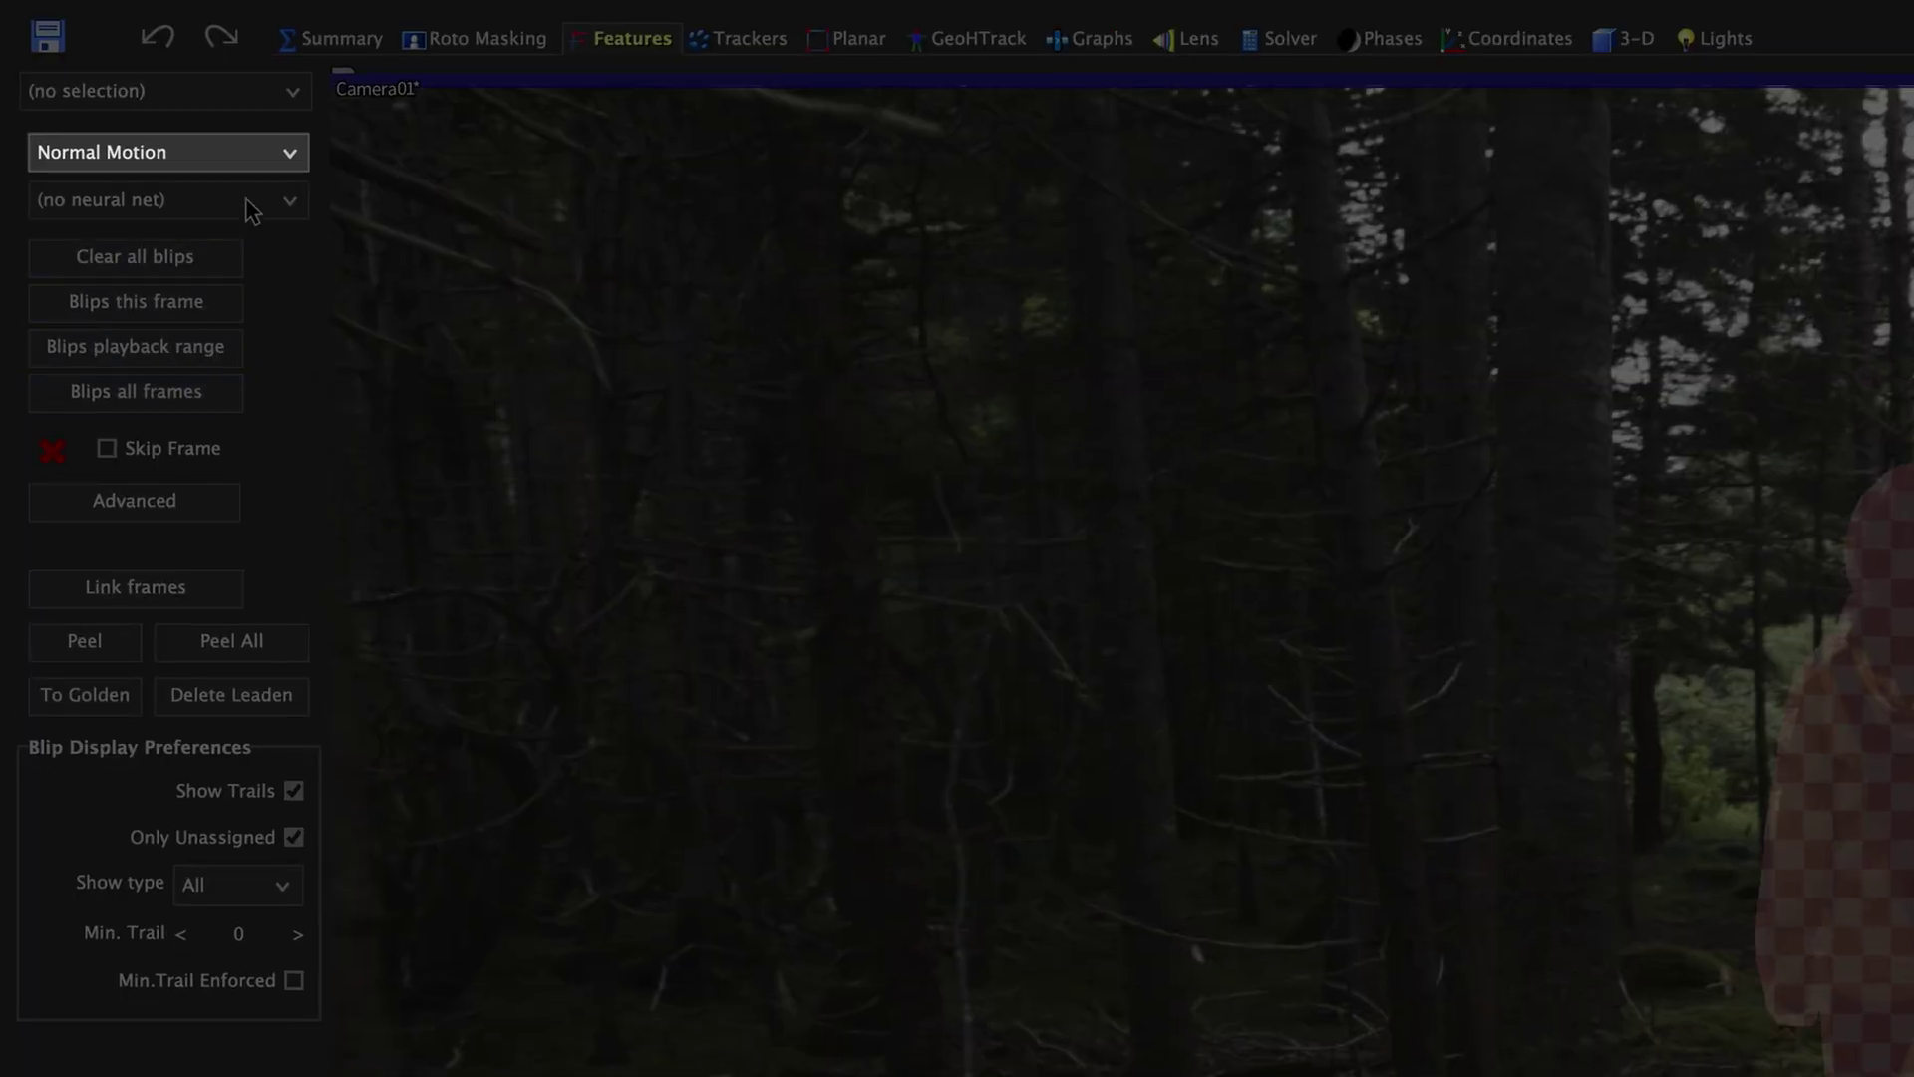
Step: Generate blips on all frames using ML Motion Estimation and inspect the blip trails around the hiker
{"action": "left_click", "coordinate": [257, 156]}
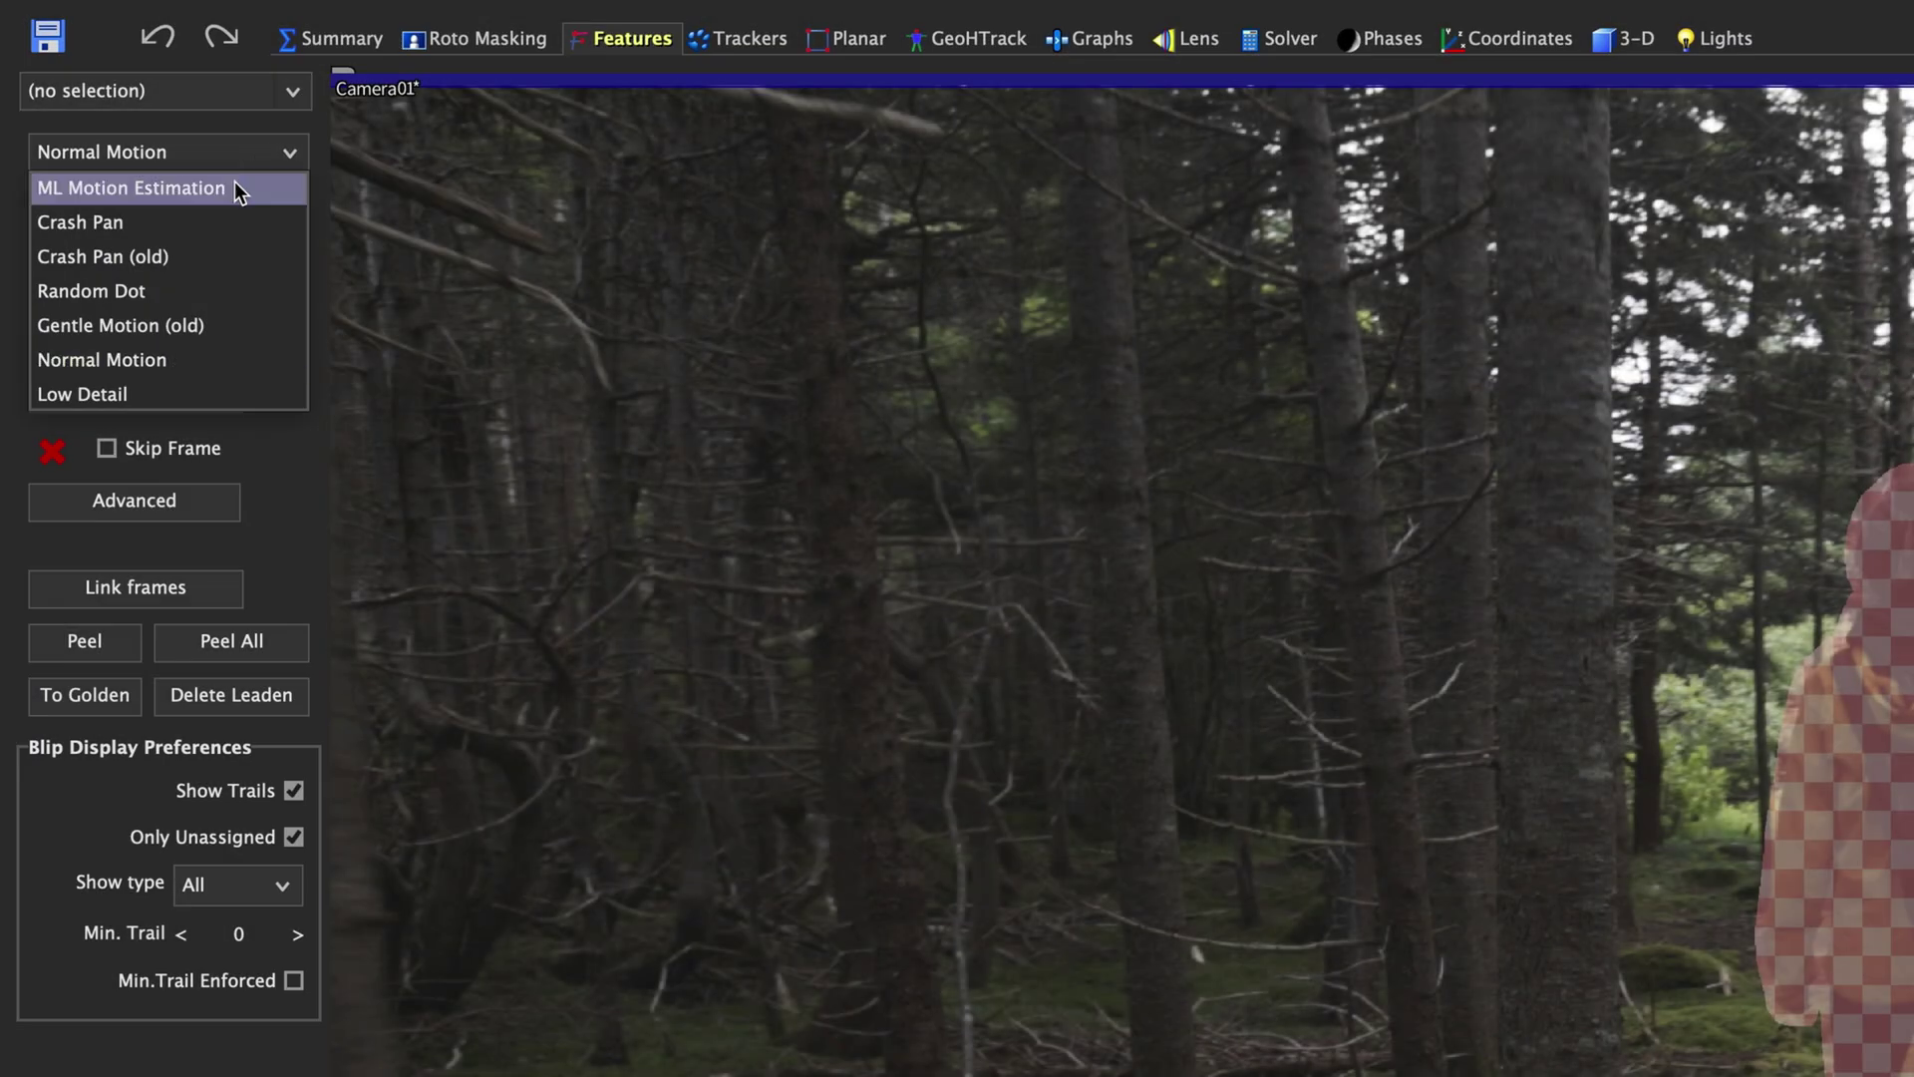
{"action": "left_click", "coordinate": [235, 187]}
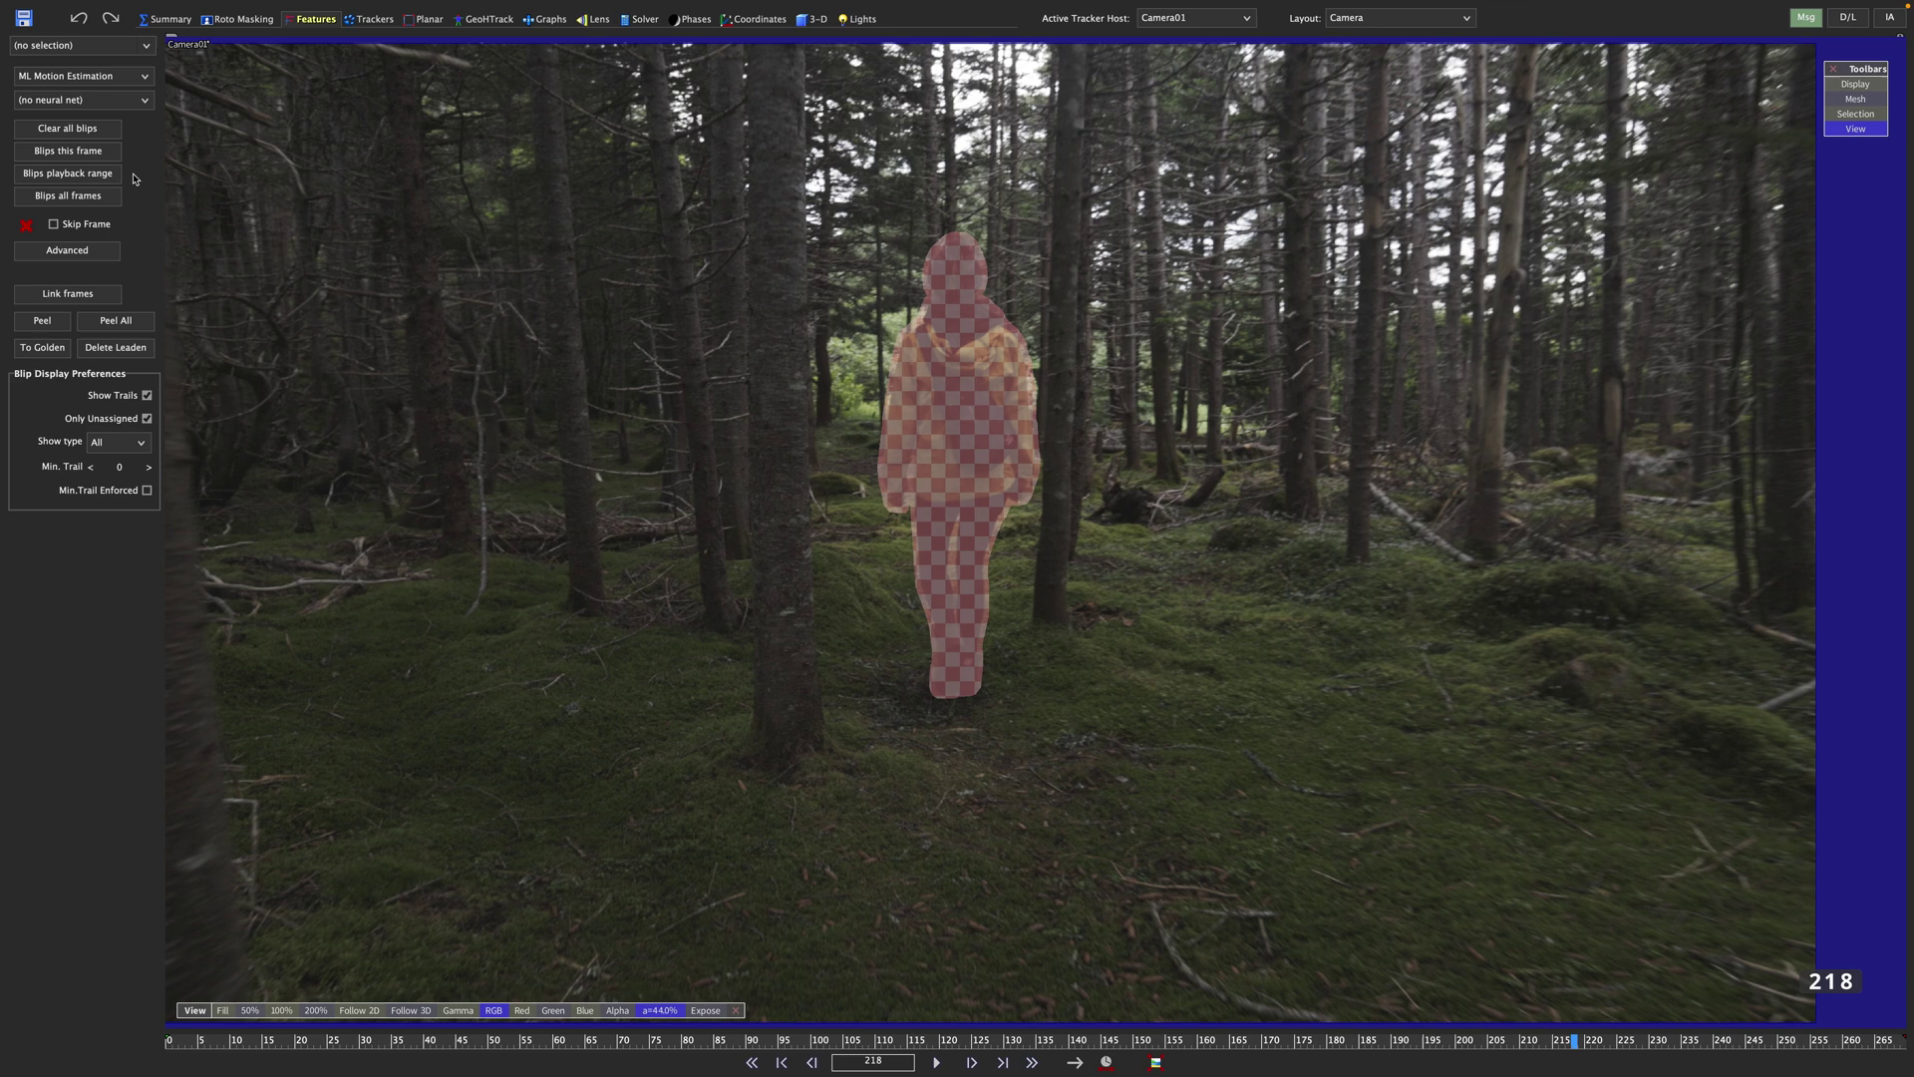
{"action": "left_click", "coordinate": [68, 195]}
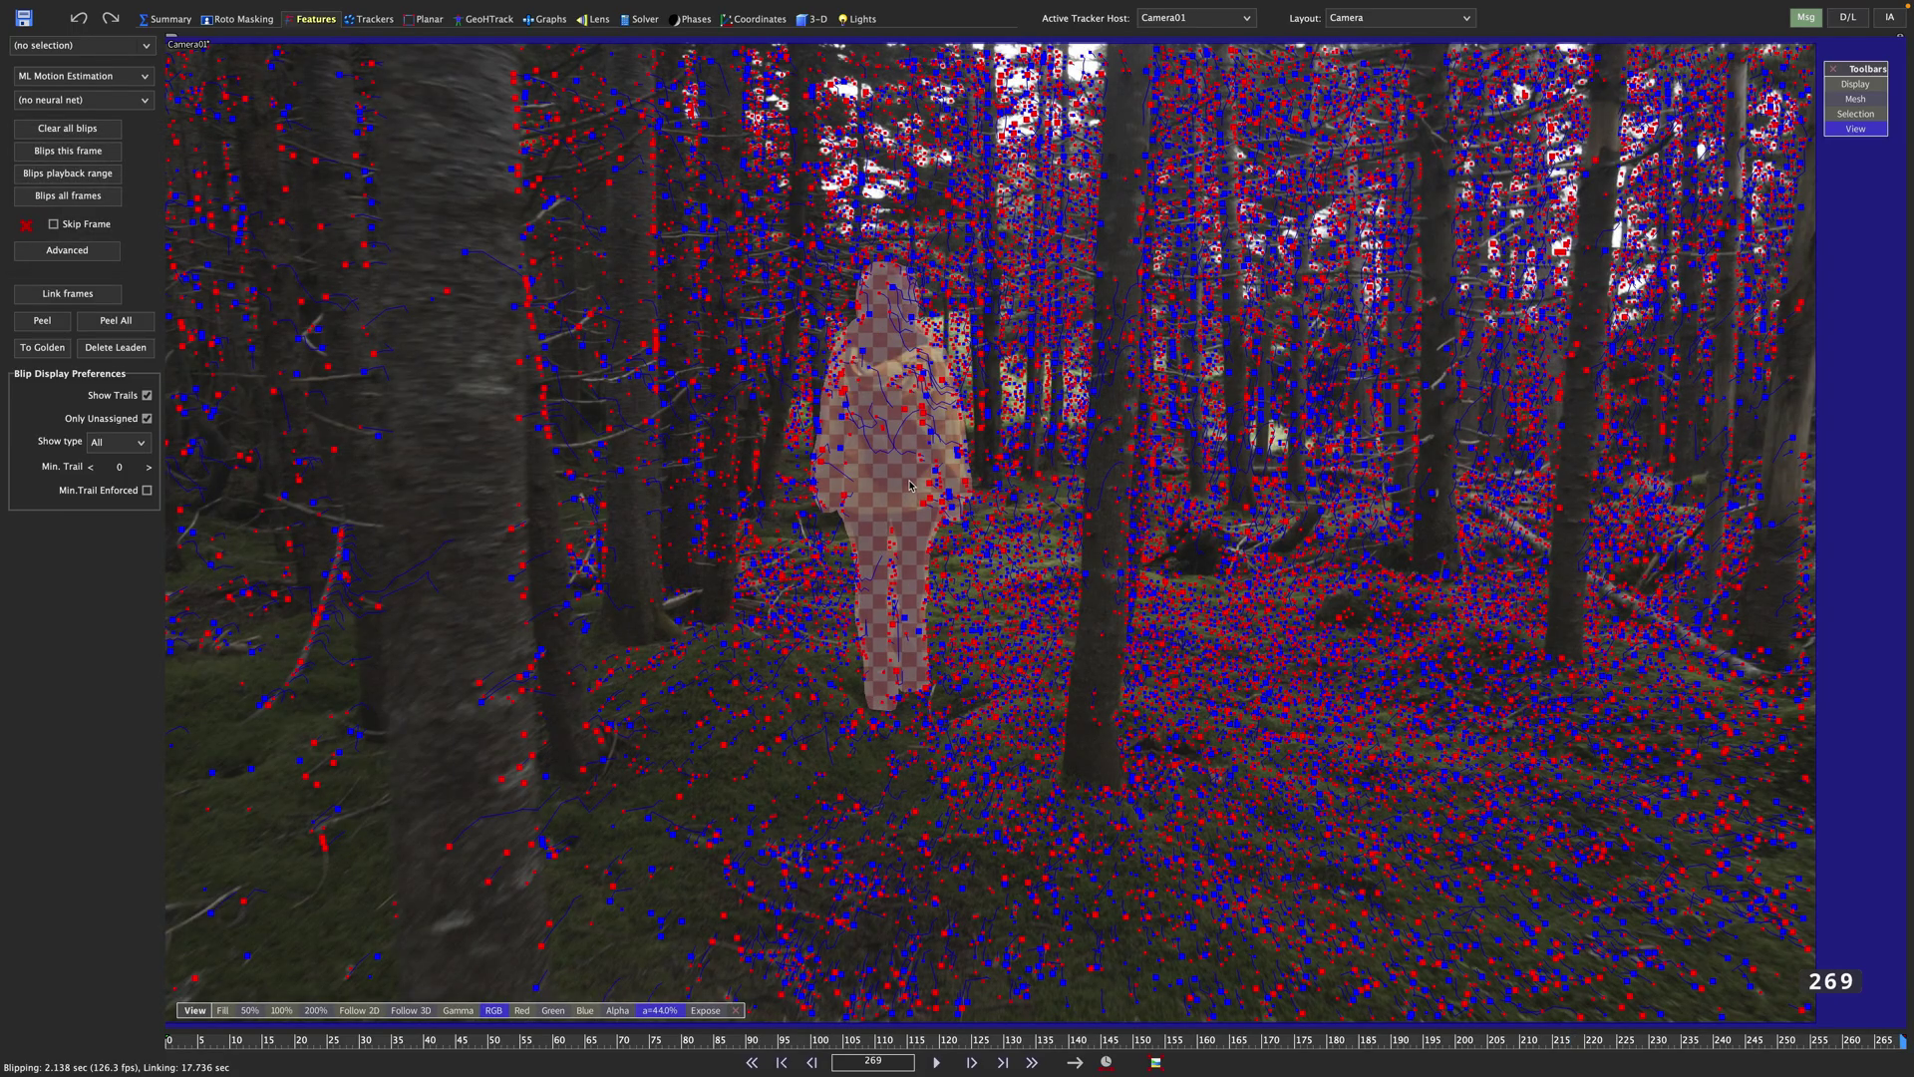
{"action": "scroll", "coordinate": [909, 485], "scroll_direction": "up", "scroll_amount": 3}
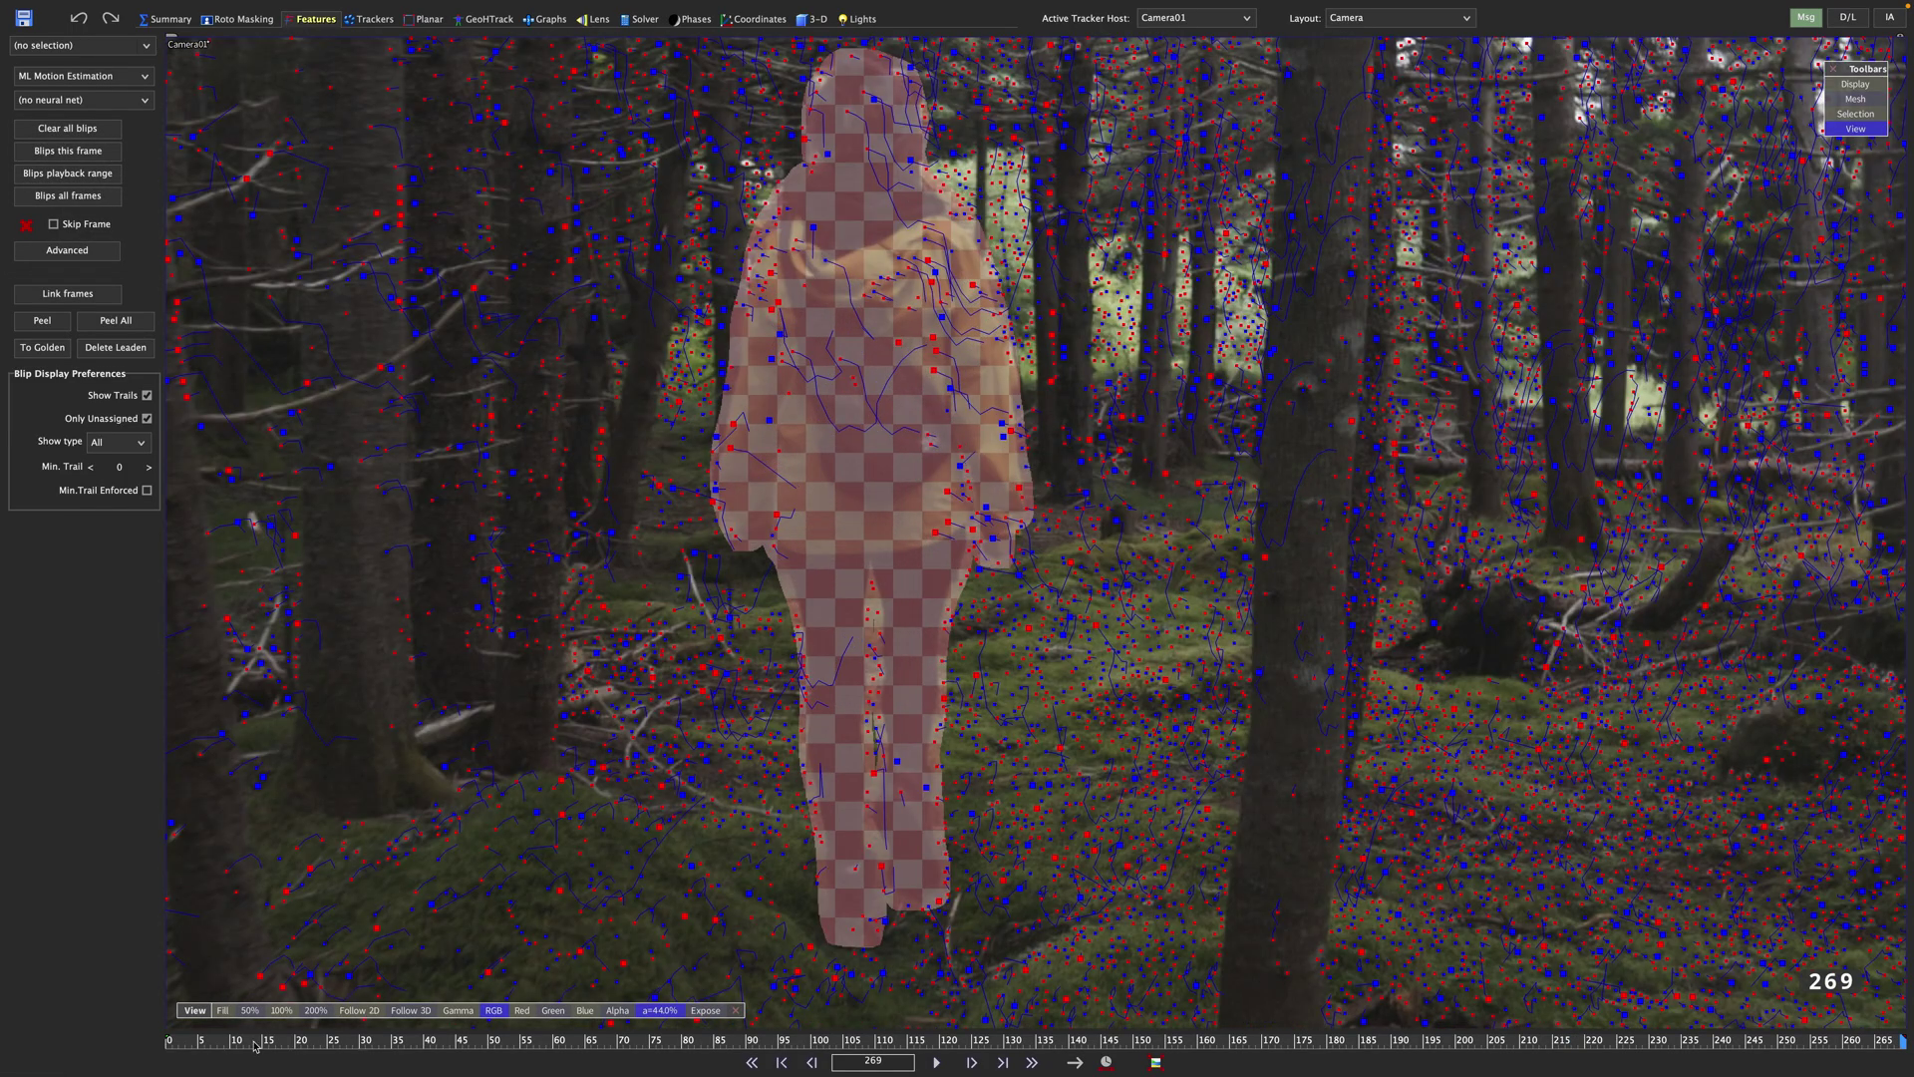
{"action": "left_click_drag", "start_coordinate": [185, 1052], "coordinate": [673, 1052]}
Step: Peel all blips into trackers and solve the camera in Automatic mode
{"action": "left_click", "coordinate": [144, 323]}
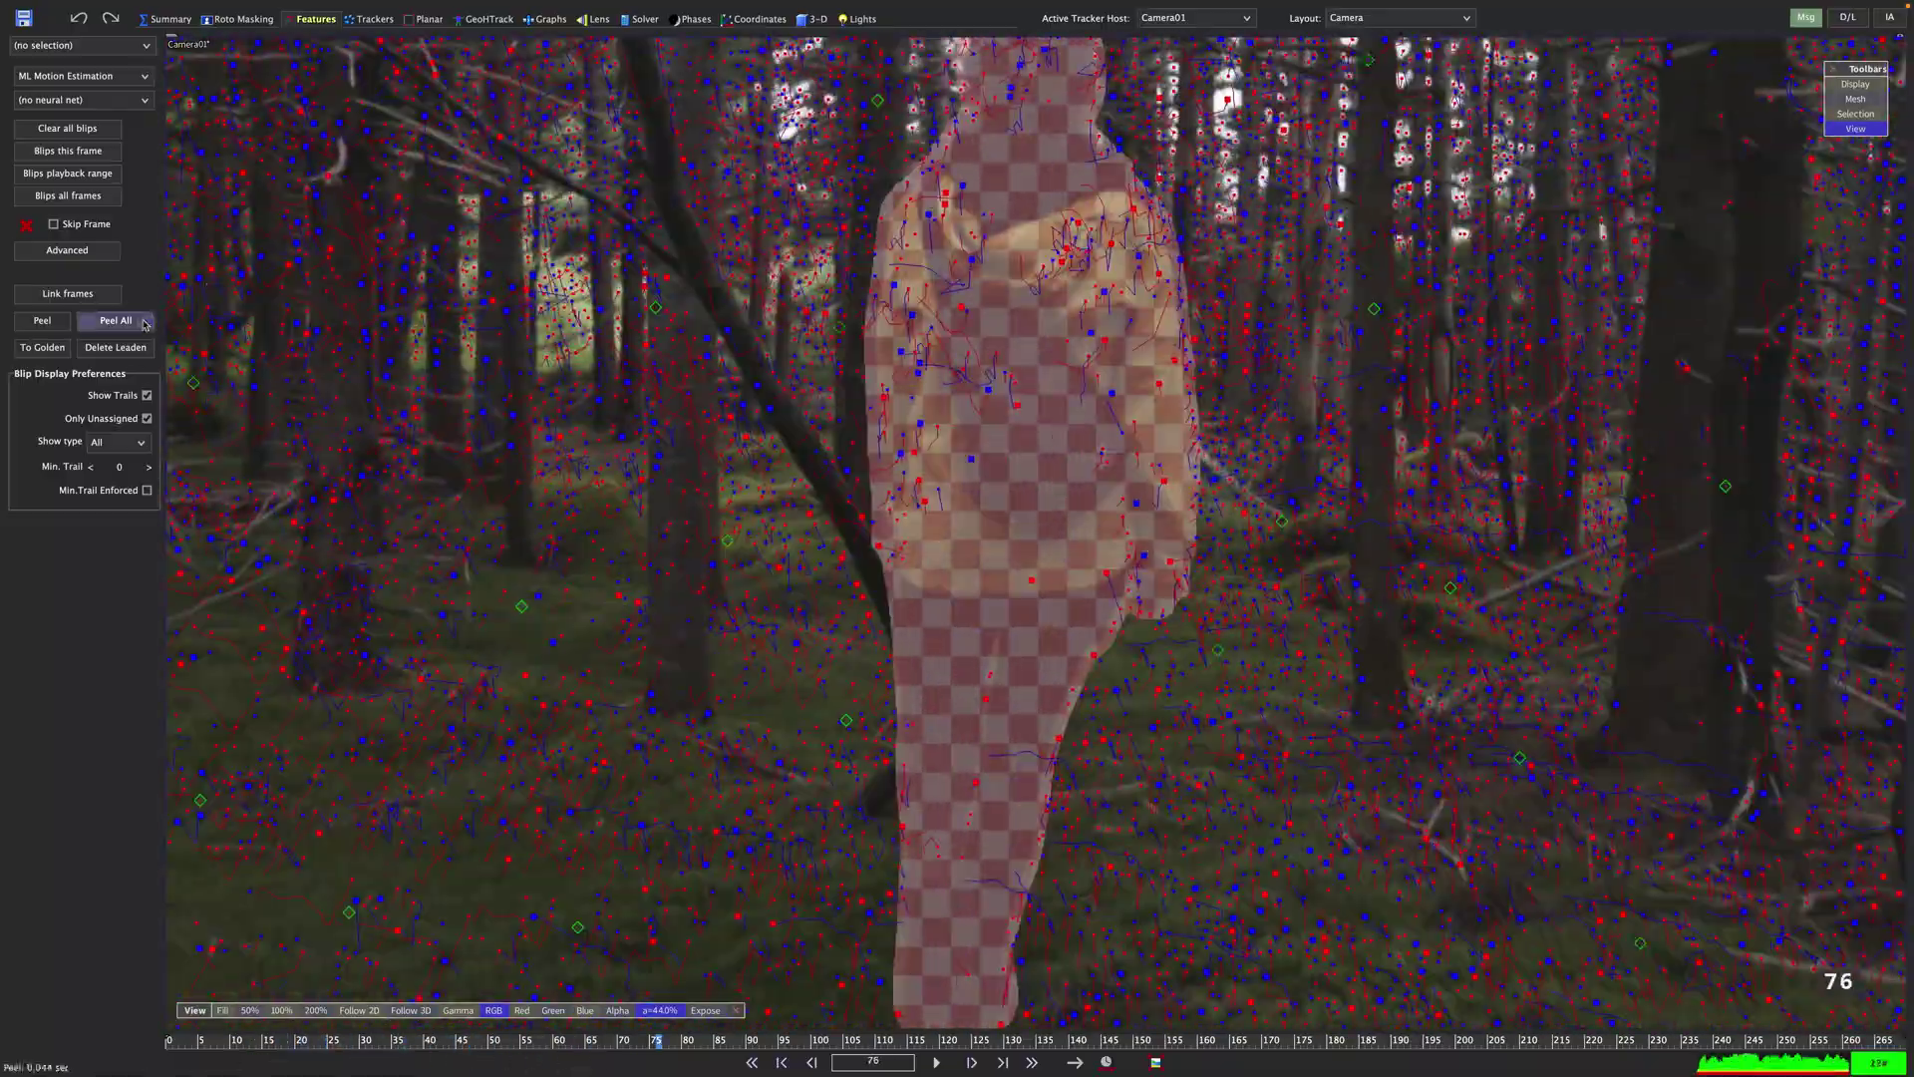
{"action": "left_click", "coordinate": [644, 19]}
{"action": "left_click", "coordinate": [100, 85]}
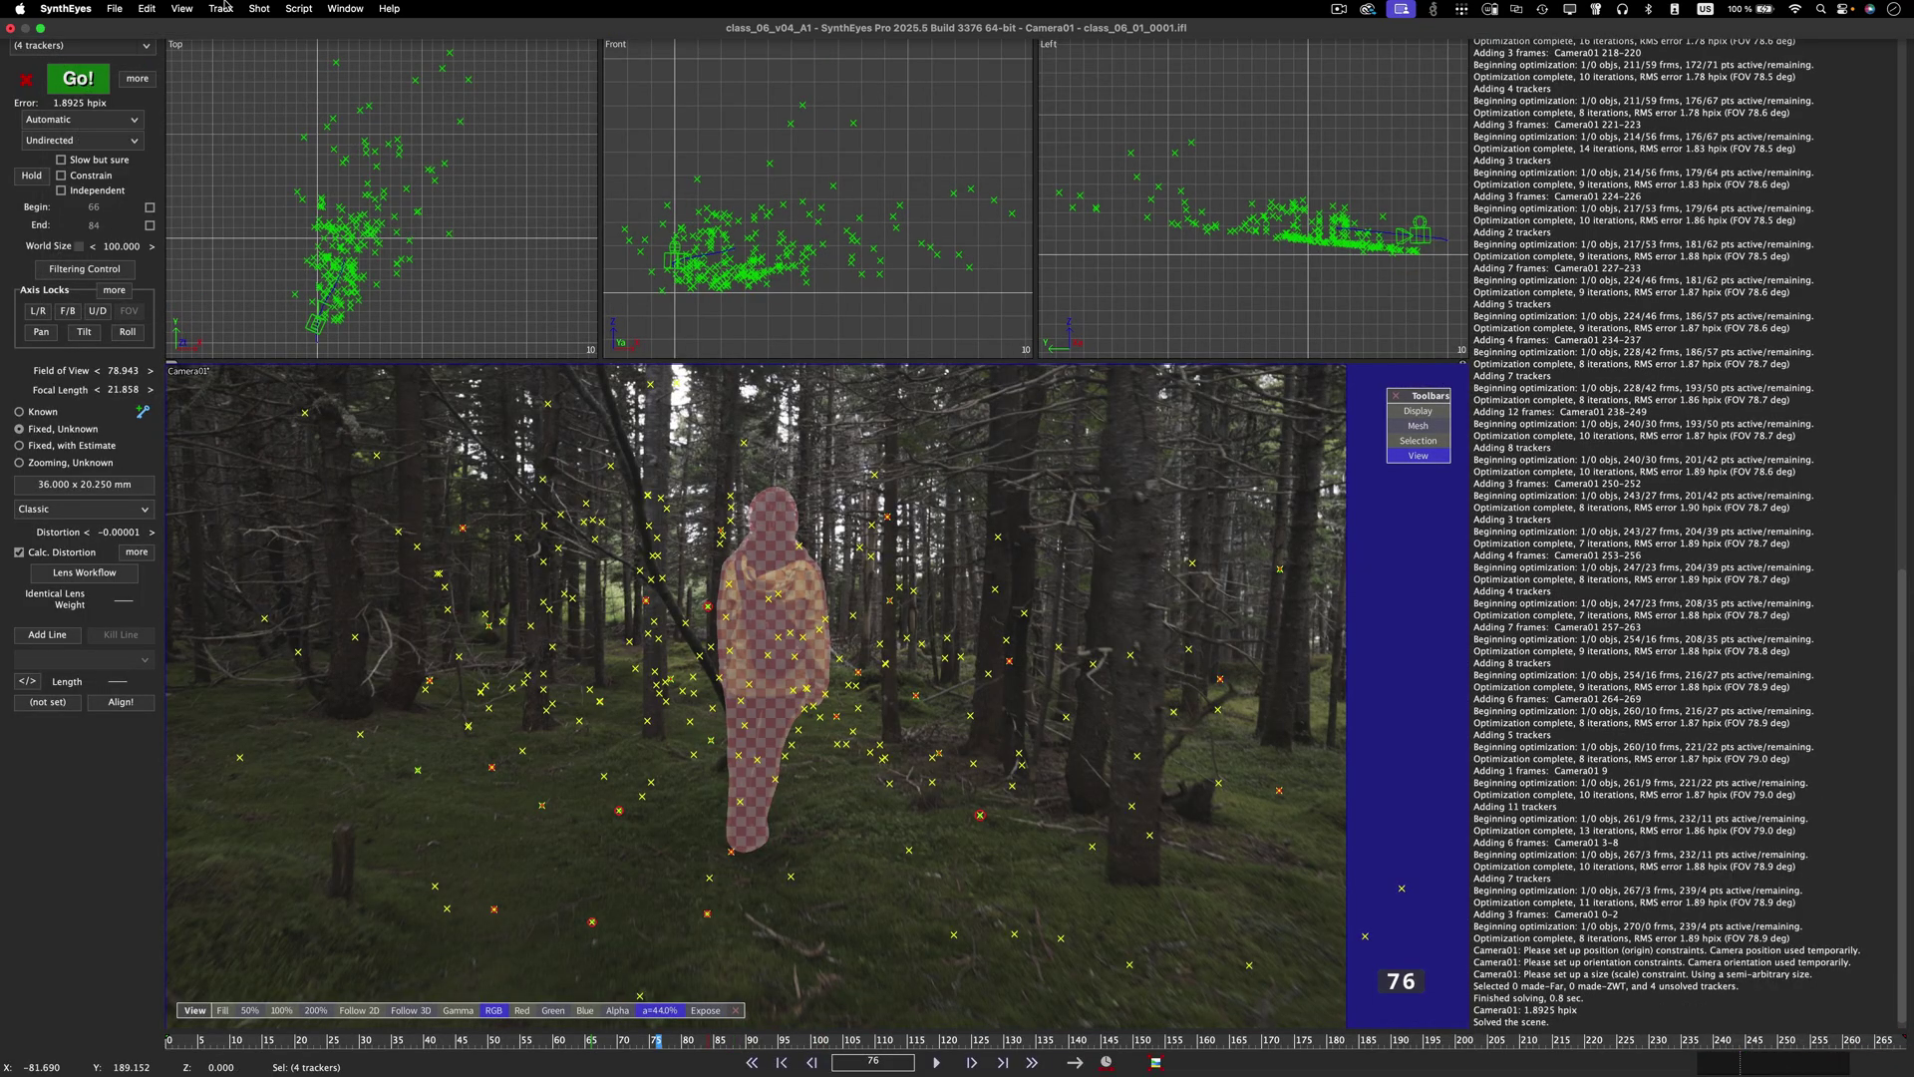
Step: Clean up the auto trackers with a Bad Frames threshold of 4 hpix, also removing short-lived, high-error and unsolved trackers
{"action": "left_click", "coordinate": [222, 9]}
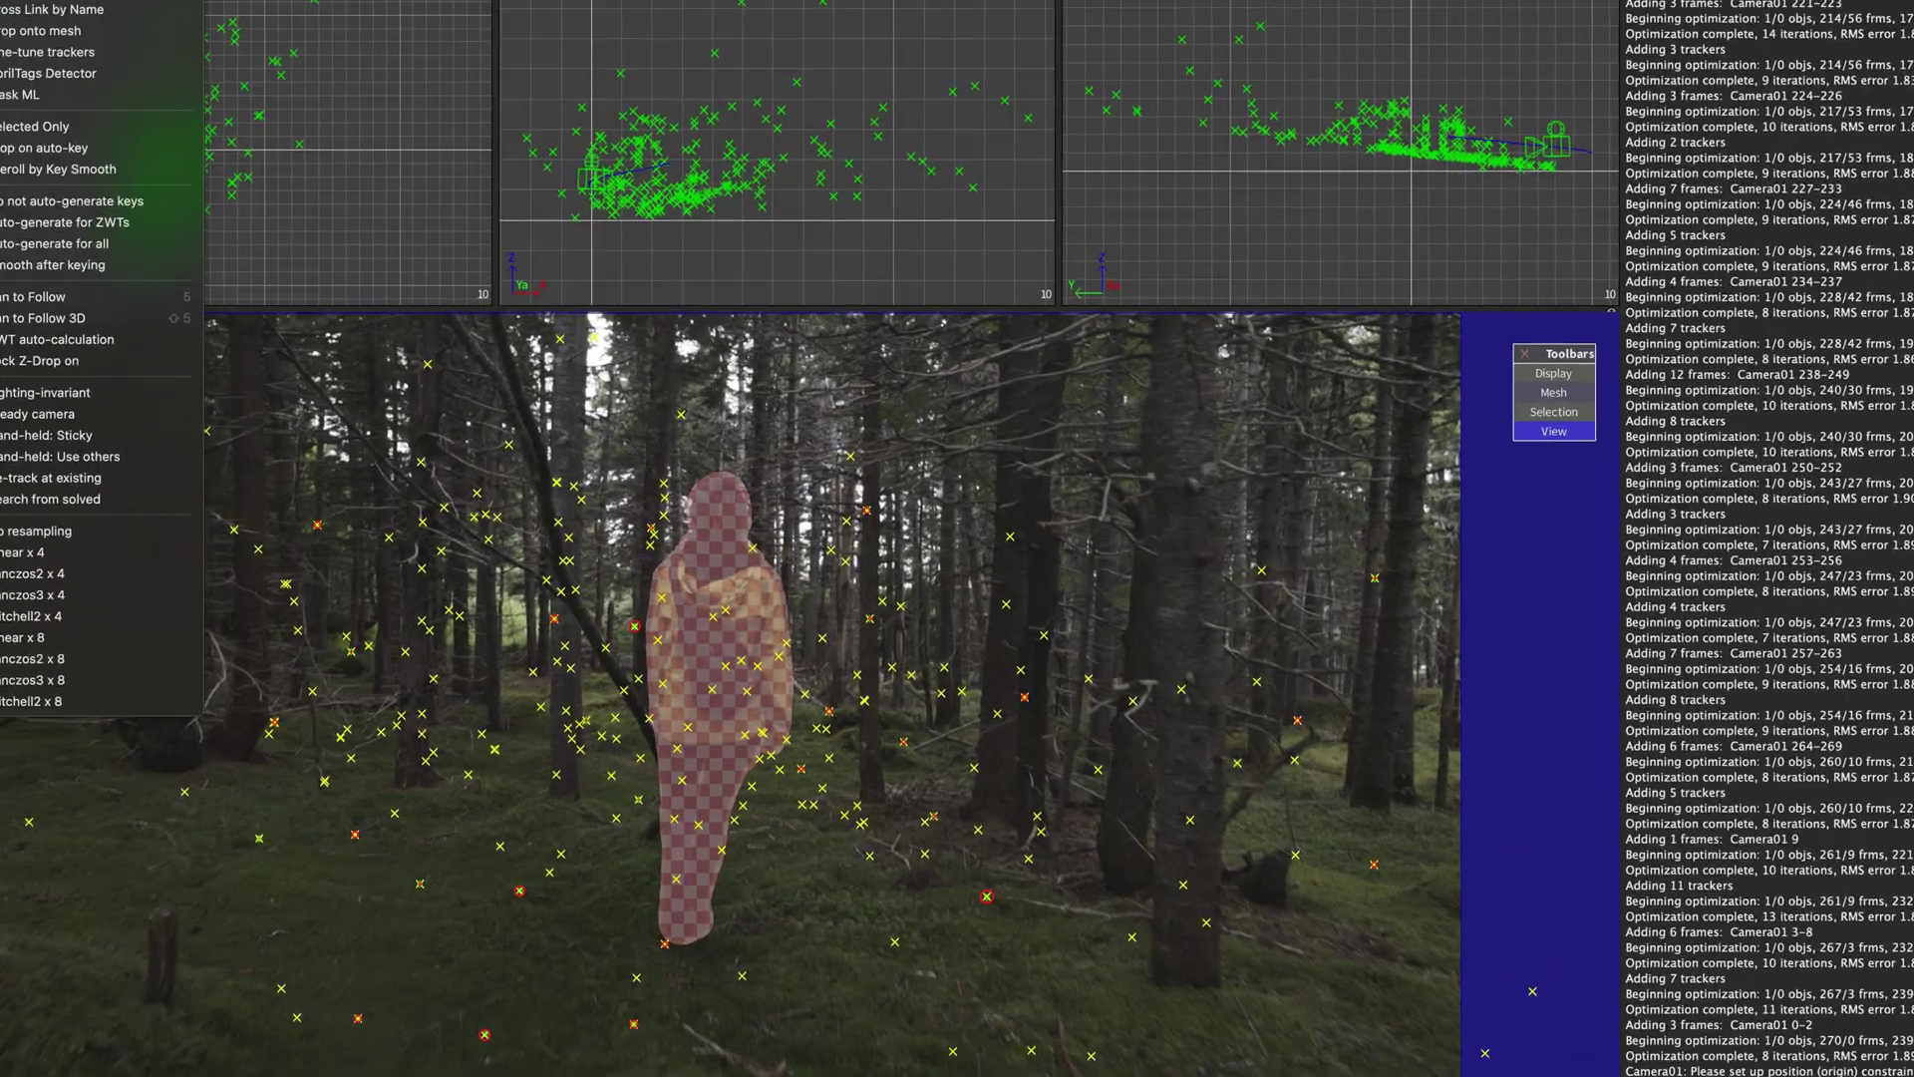
{"action": "left_click", "coordinate": [241, 66]}
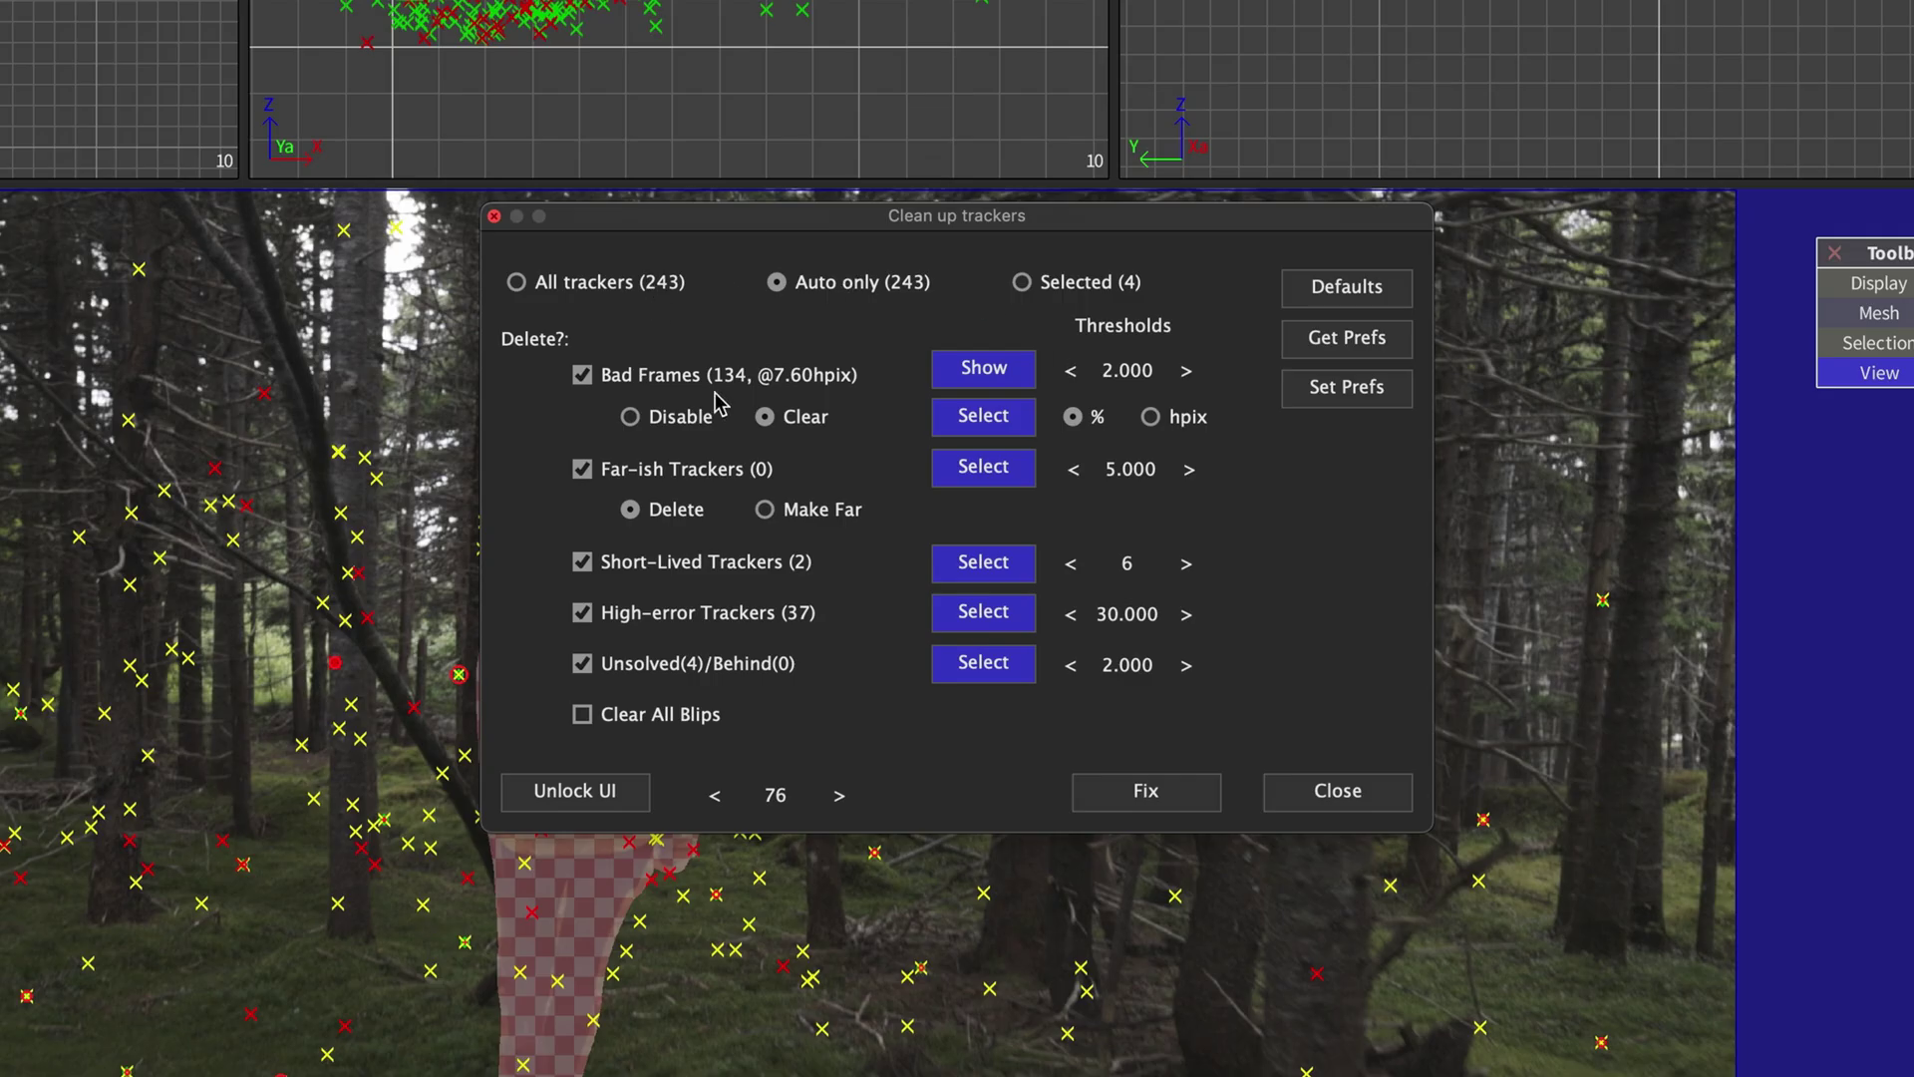
{"action": "left_click", "coordinate": [1183, 424]}
{"action": "left_click", "coordinate": [1139, 372]}
{"action": "key", "text": "BackSpace"}
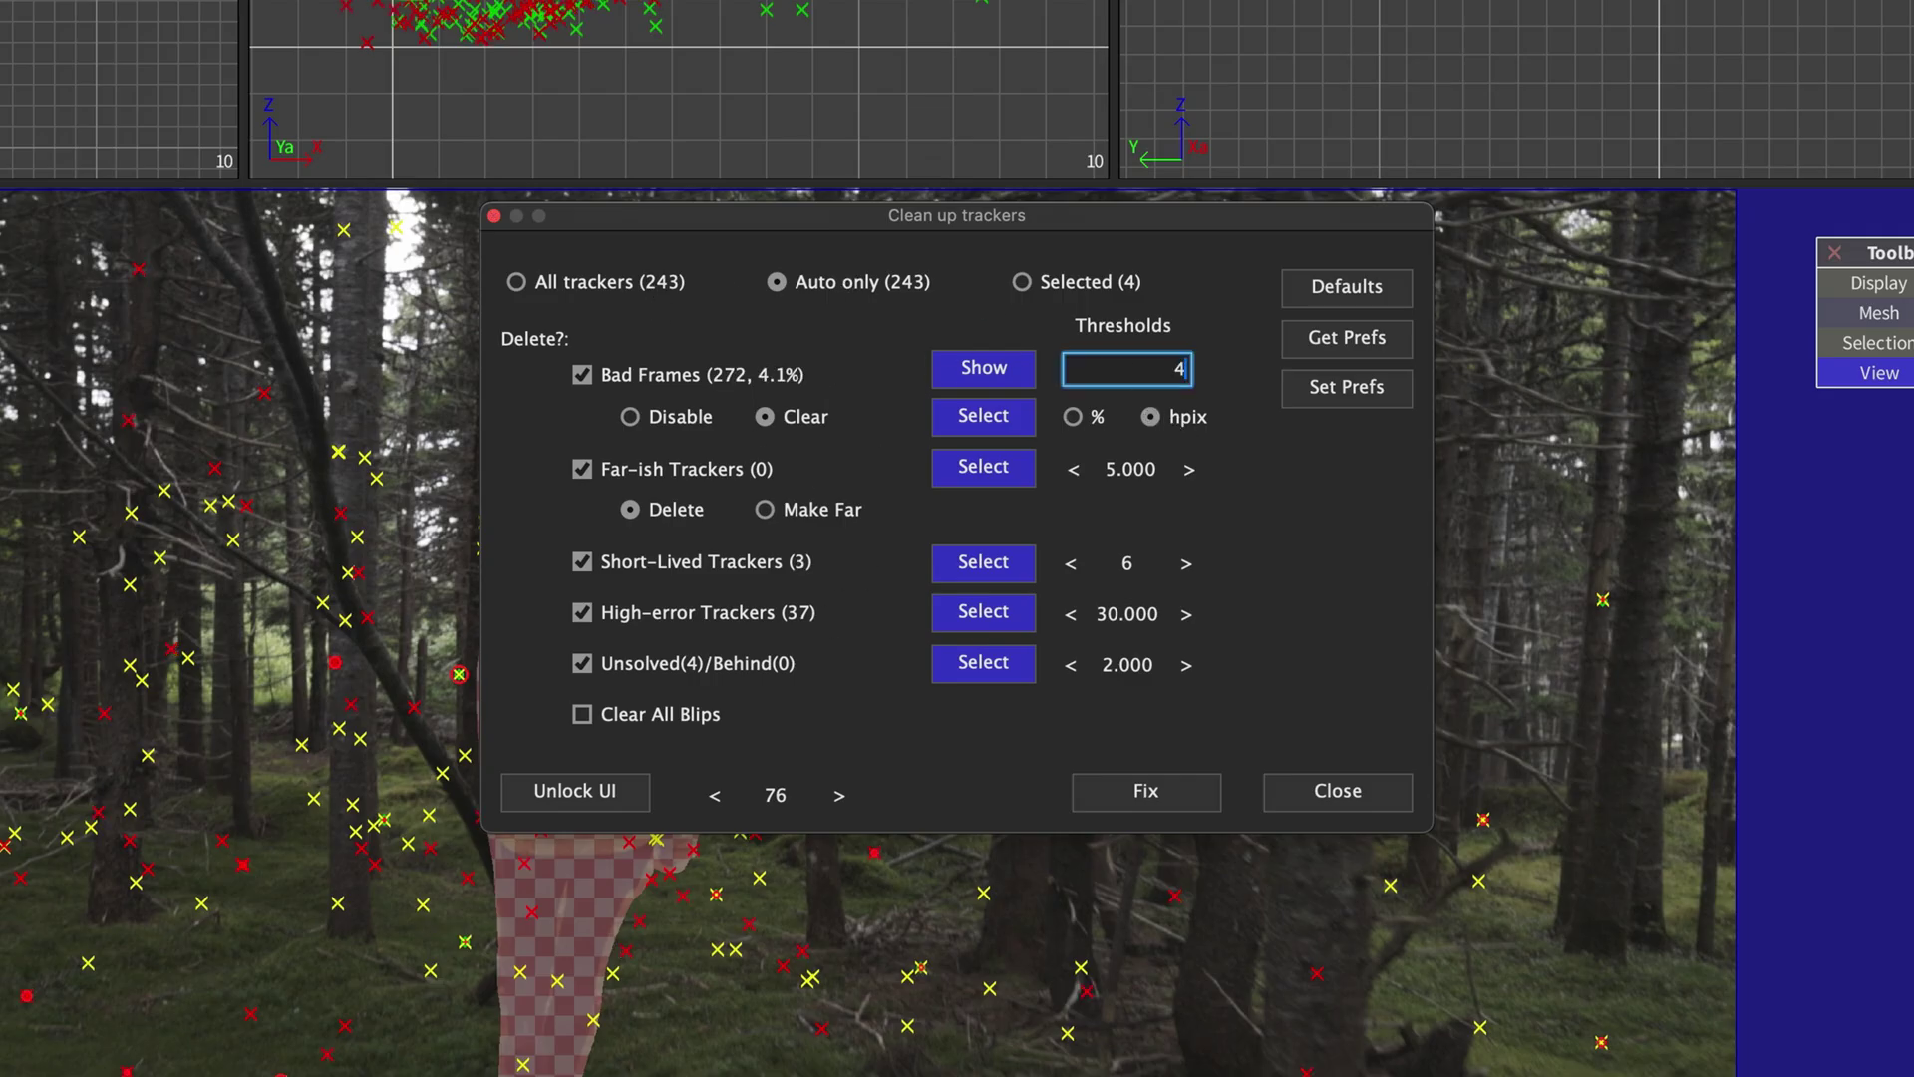
{"action": "type", "text": "4"}
{"action": "key", "text": "Return"}
{"action": "left_click", "coordinate": [1146, 791]}
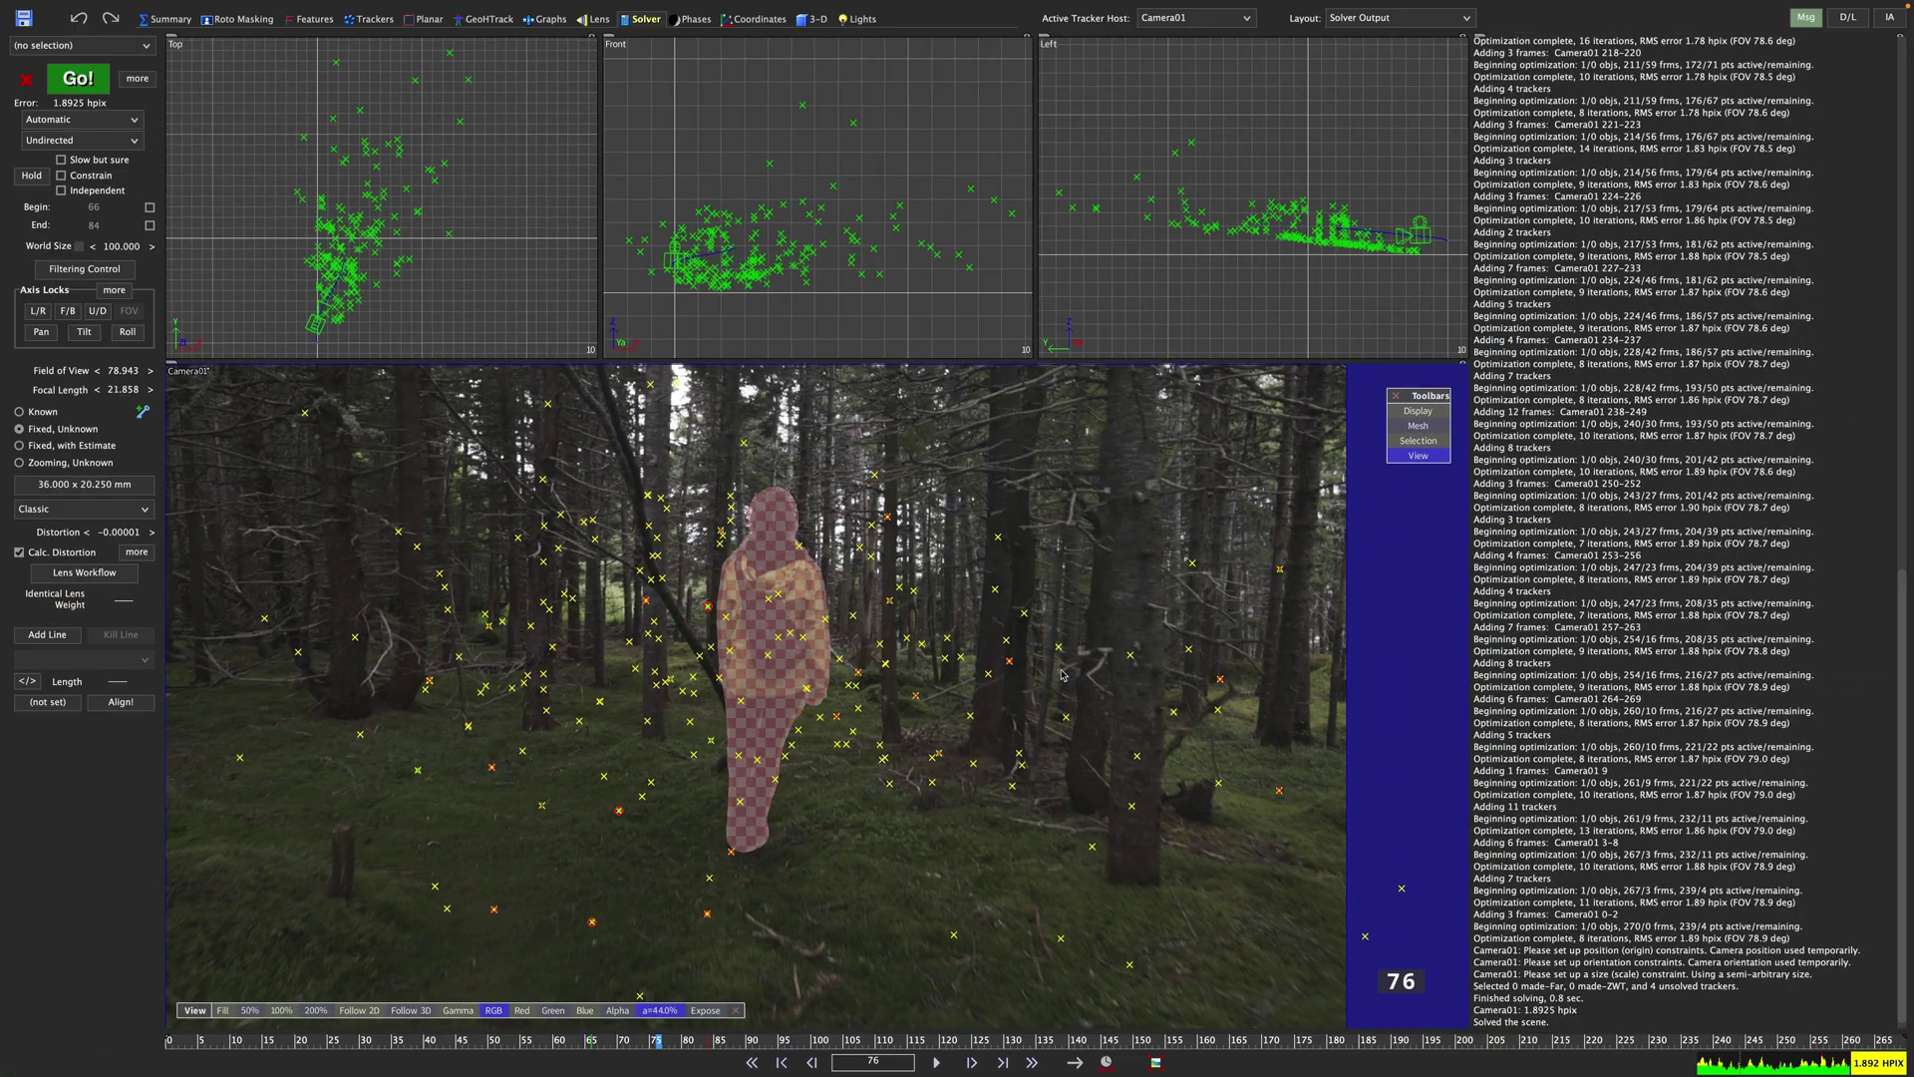
Step: Set the solver to Refine and re-solve the camera with the remaining trackers
{"action": "left_click", "coordinate": [92, 119]}
{"action": "left_click", "coordinate": [80, 136]}
{"action": "left_click", "coordinate": [86, 80]}
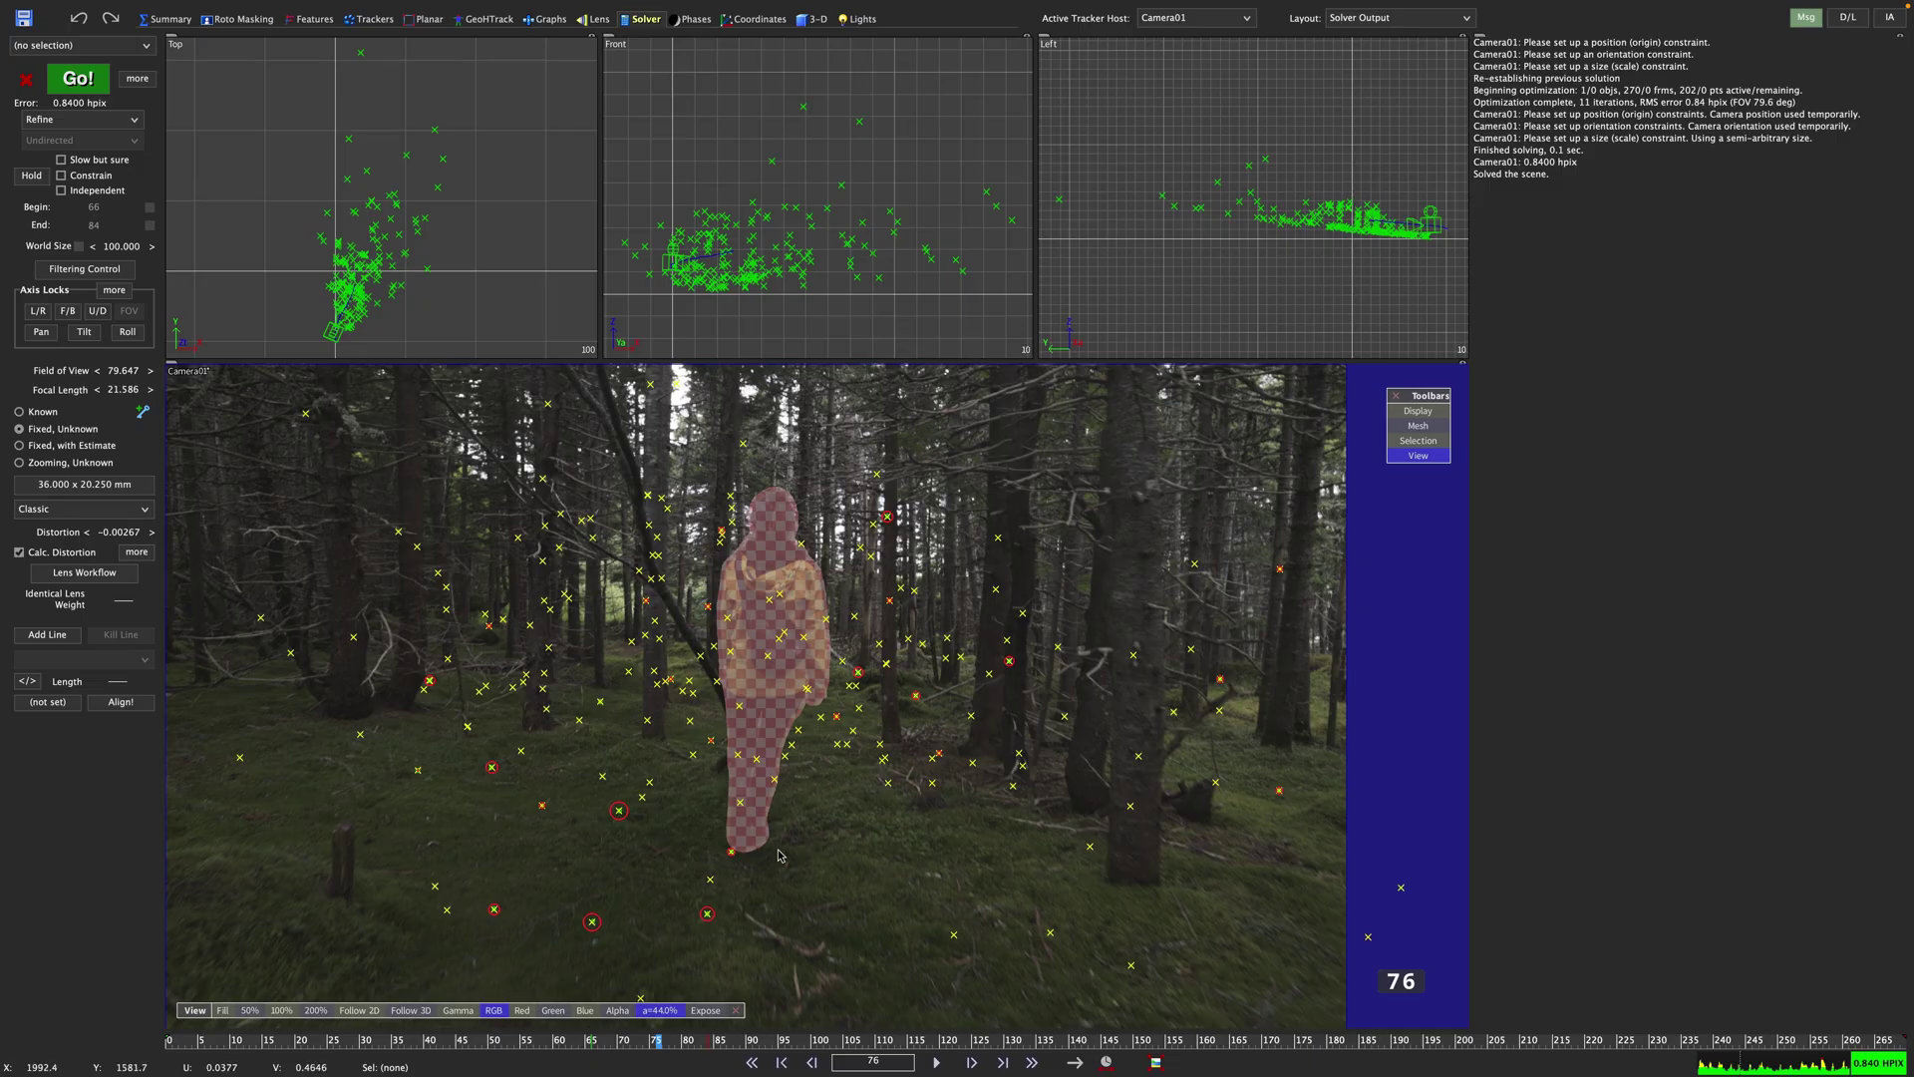
Step: Switch to the Trackers room and set the timeline background to show tracker count
{"action": "left_click", "coordinate": [466, 606]}
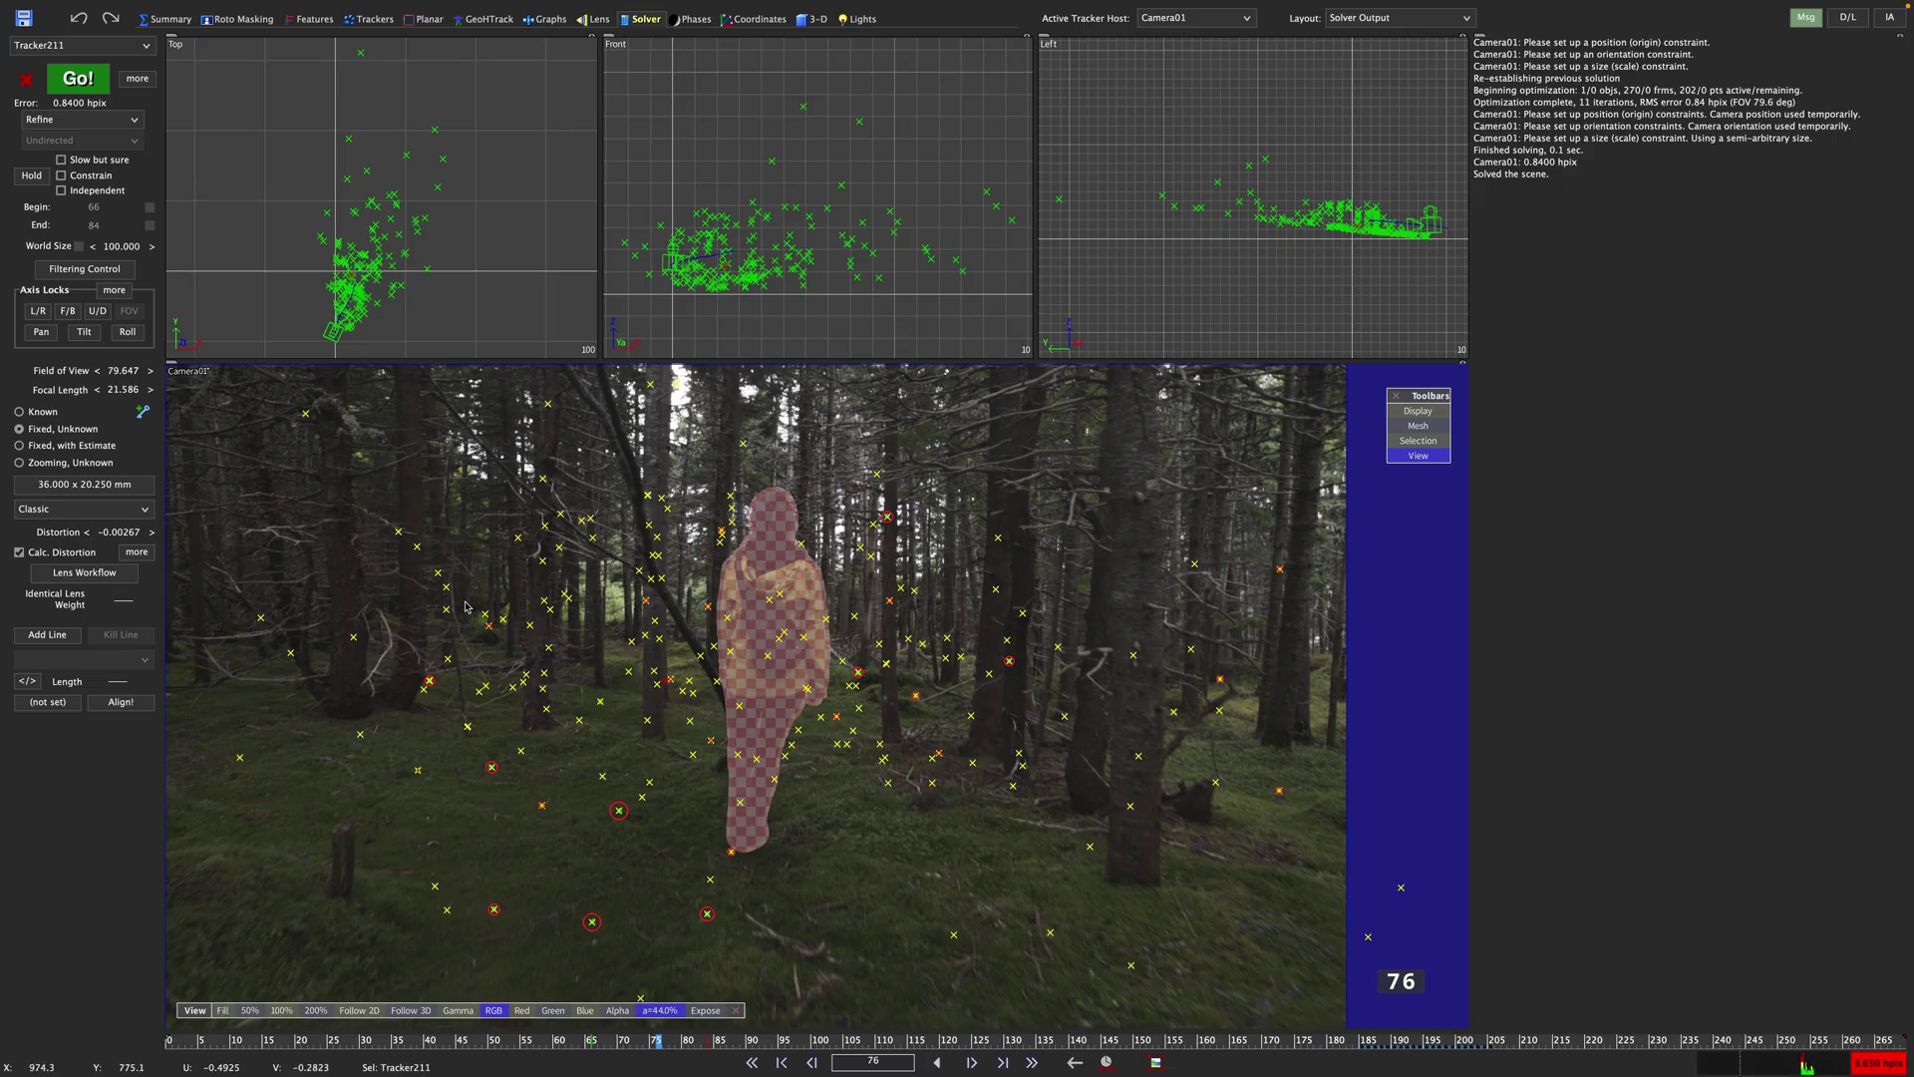
{"action": "left_click", "coordinate": [376, 19]}
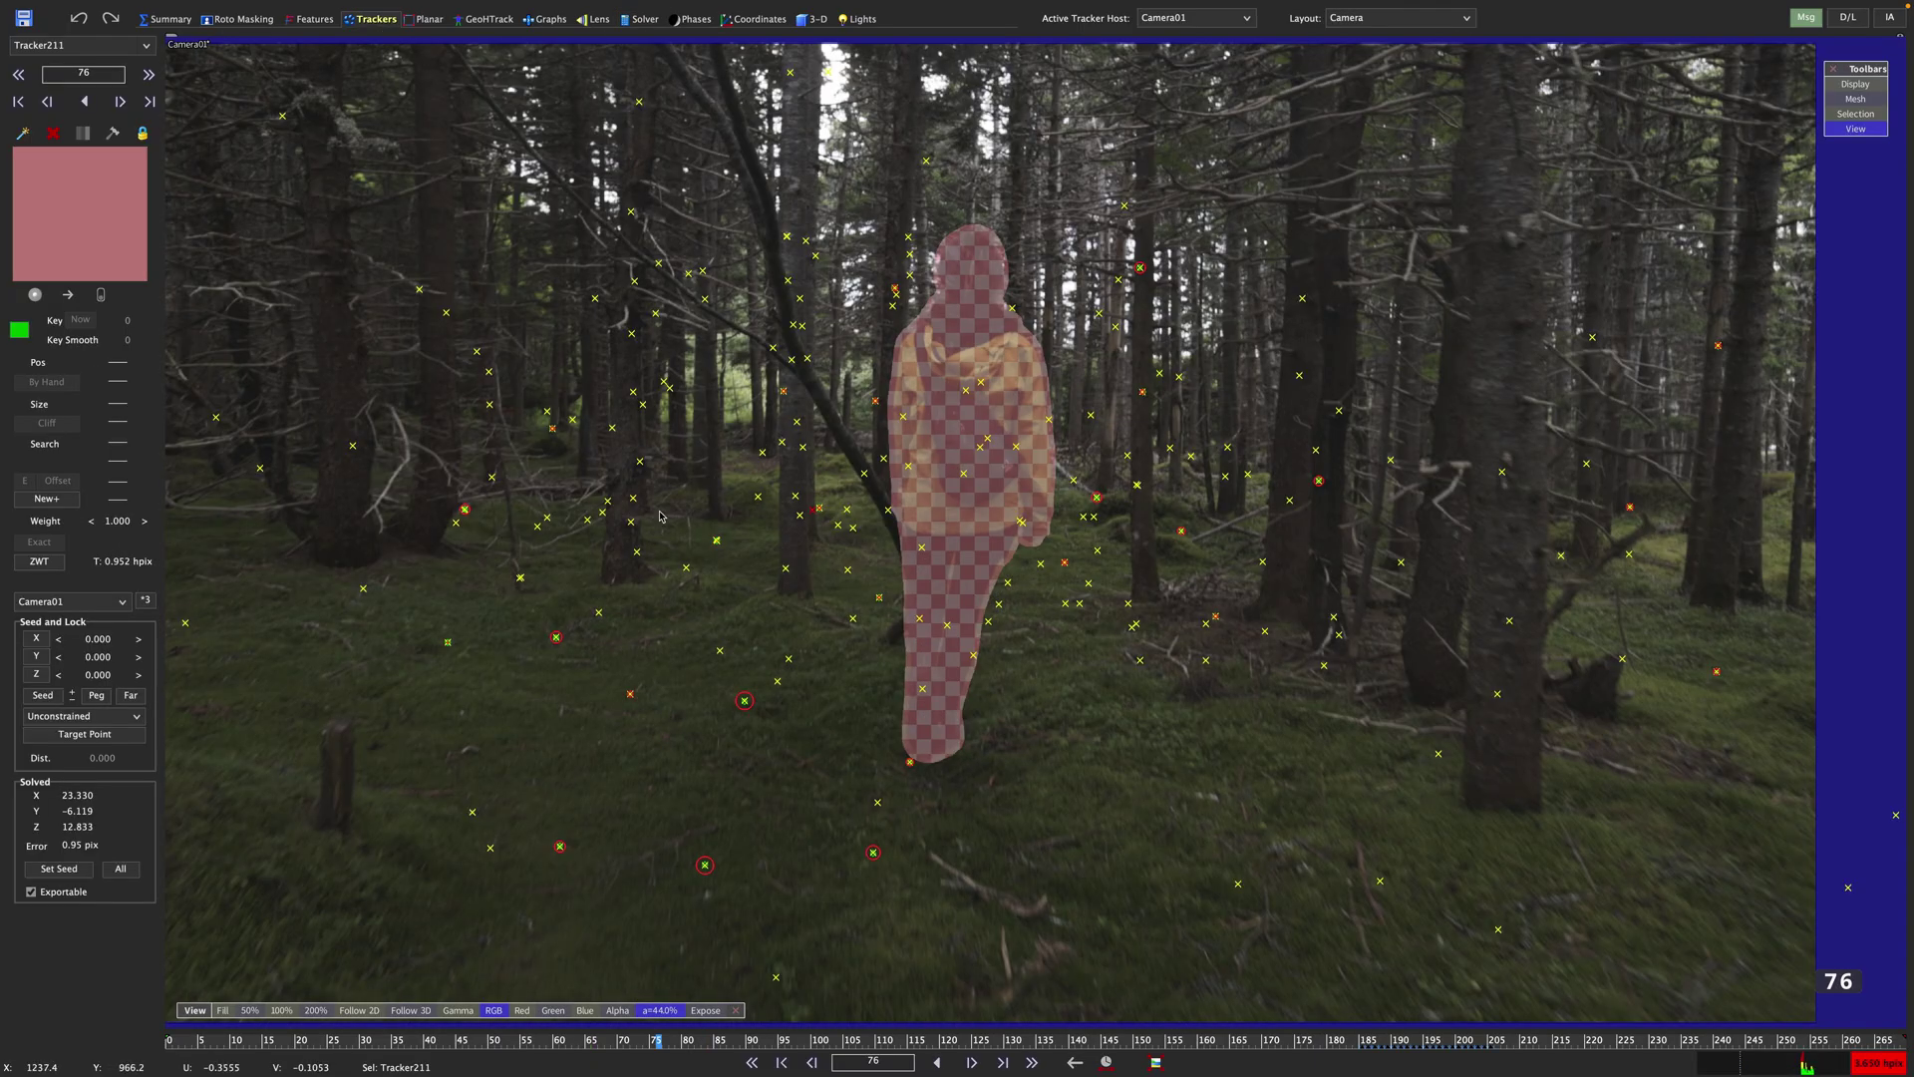
{"action": "right_click", "coordinate": [1177, 1039]}
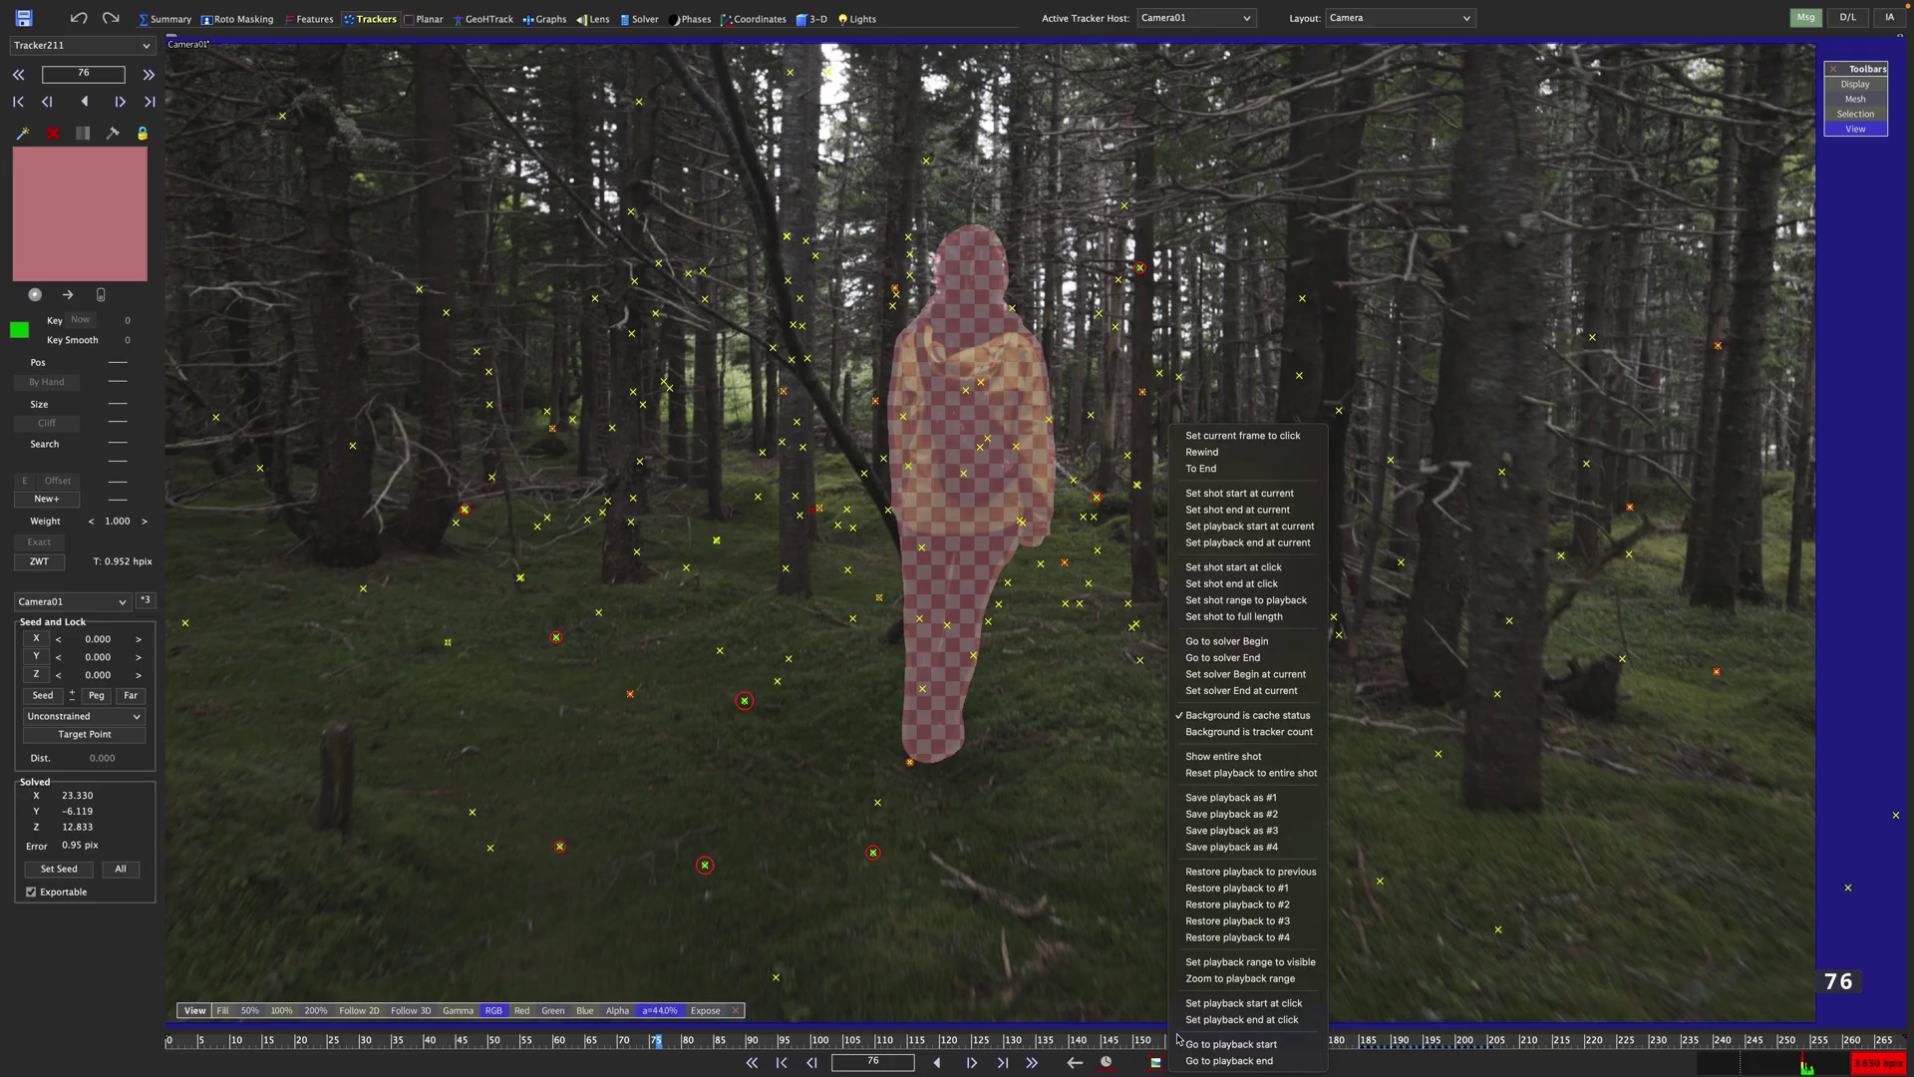
{"action": "left_click", "coordinate": [1236, 734]}
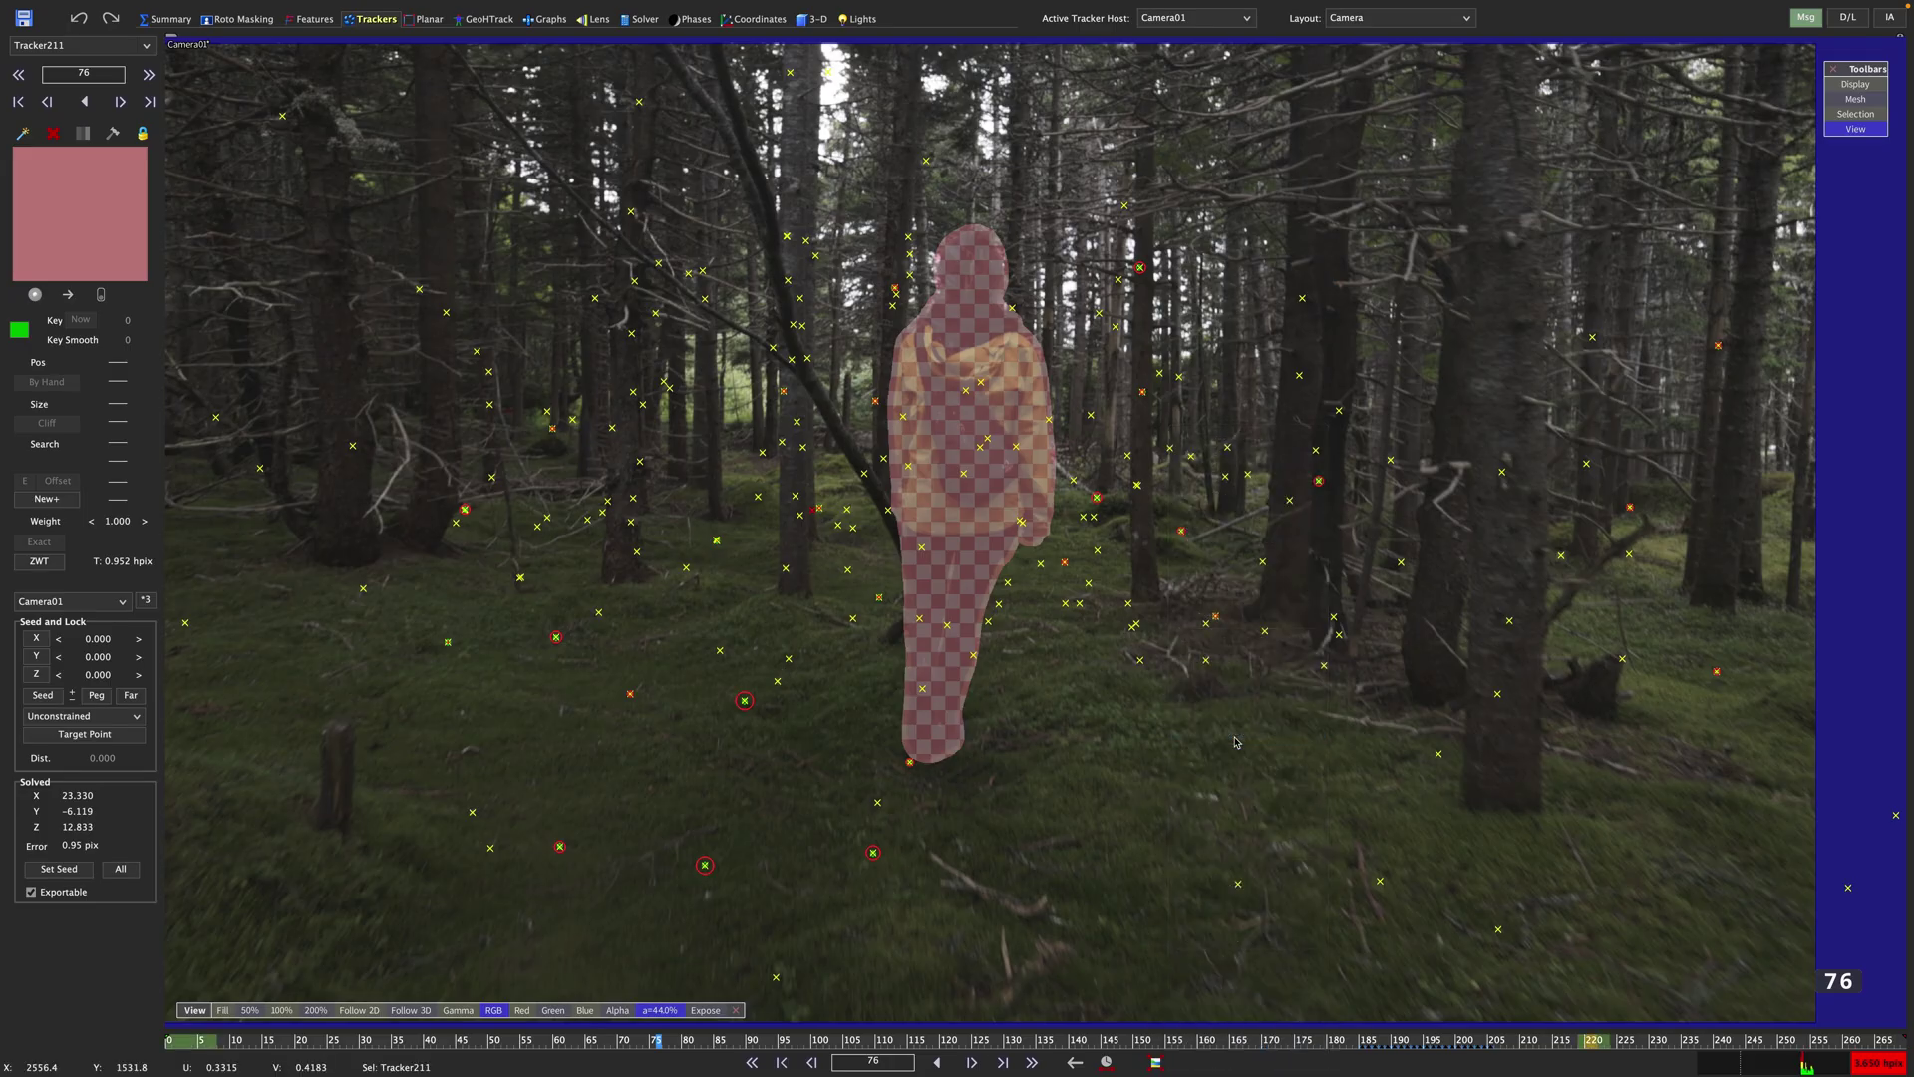
Step: Select the tracker on the tree trunk left of the hiker near frame 115 and track it forward frame by frame
{"action": "left_click_drag", "start_coordinate": [656, 1040], "coordinate": [904, 1040]}
{"action": "left_click", "coordinate": [390, 429]}
{"action": "key", "text": "d"}
{"action": "key", "text": "d"}
{"action": "key", "text": "d"}
{"action": "key", "text": "d"}
{"action": "key", "text": "d"}
Step: Select the tracker on the fallen branches right of the hiker and track it backward frame by frame
{"action": "left_click", "coordinate": [1248, 660]}
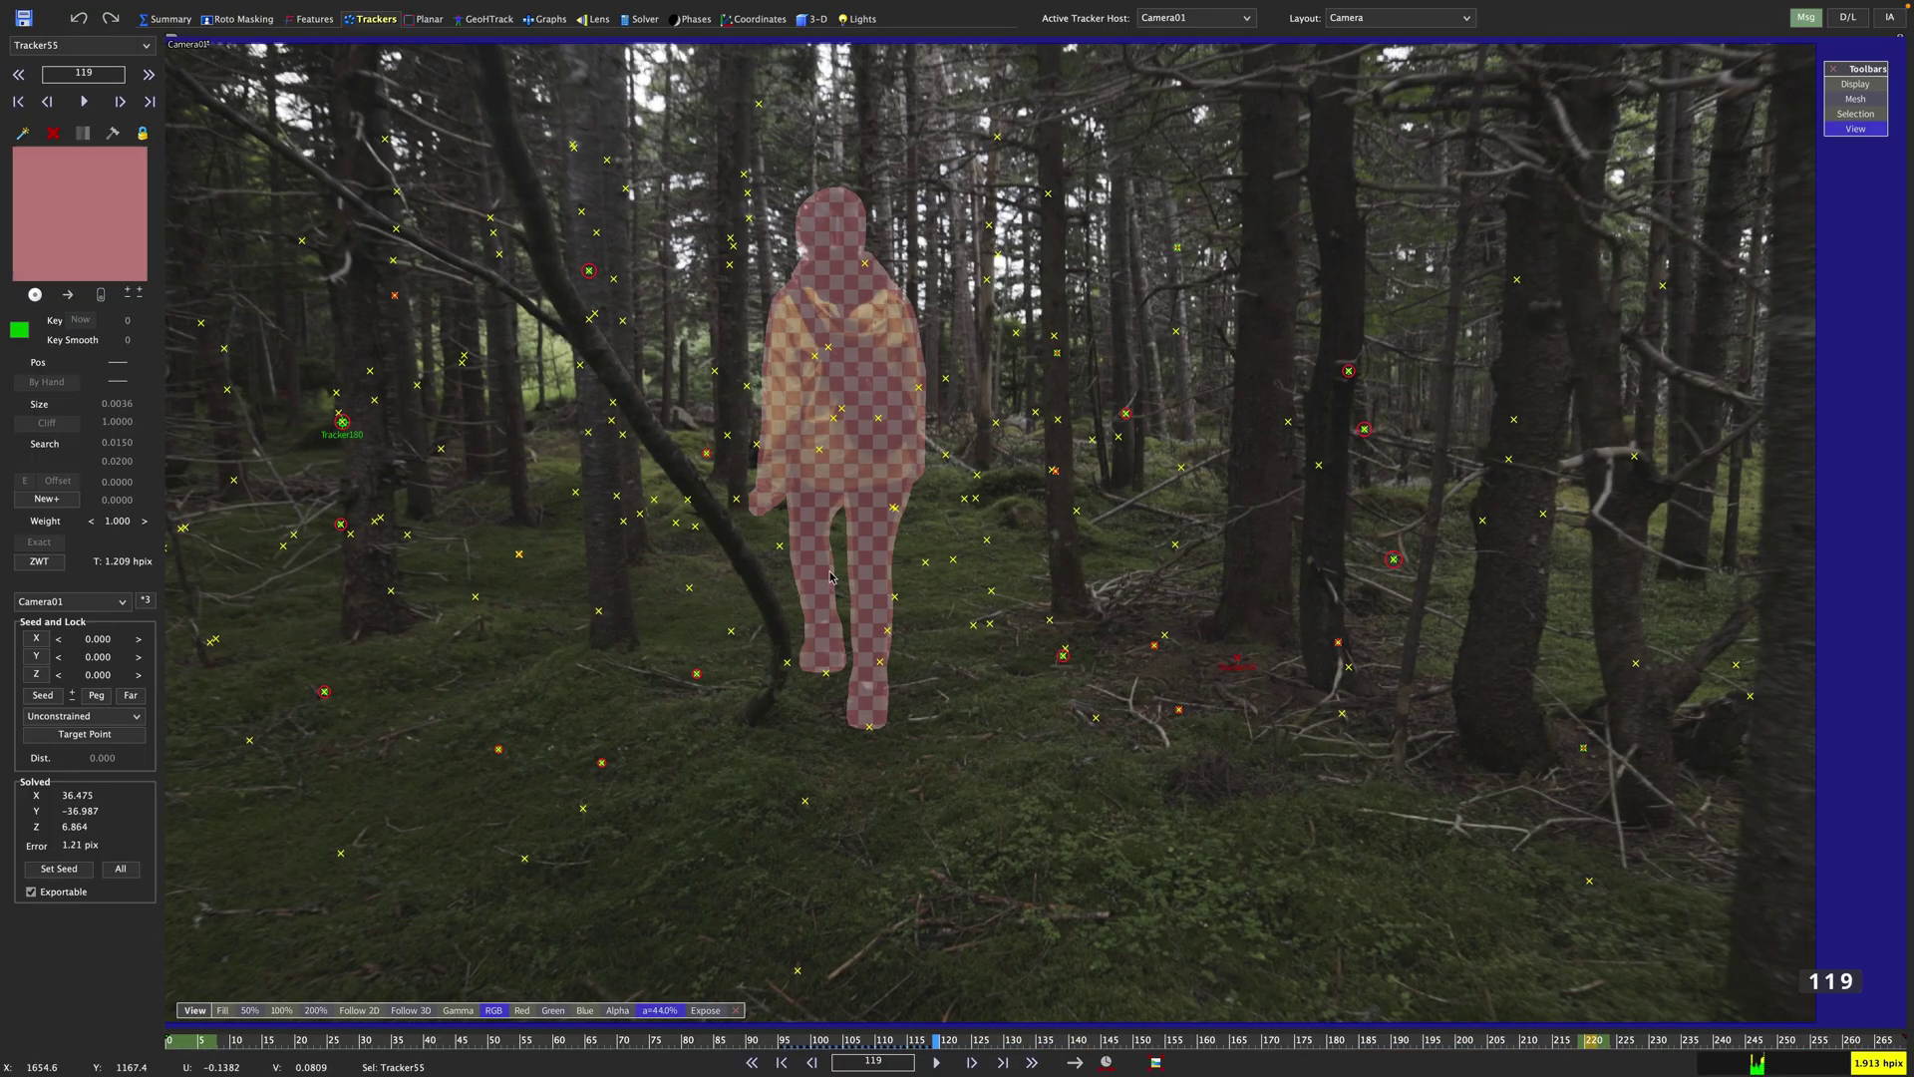
{"action": "key", "text": "s"}
{"action": "key", "text": "s"}
{"action": "key", "text": "s"}
{"action": "key", "text": "s"}
{"action": "key", "text": "s"}
{"action": "key", "text": "s"}
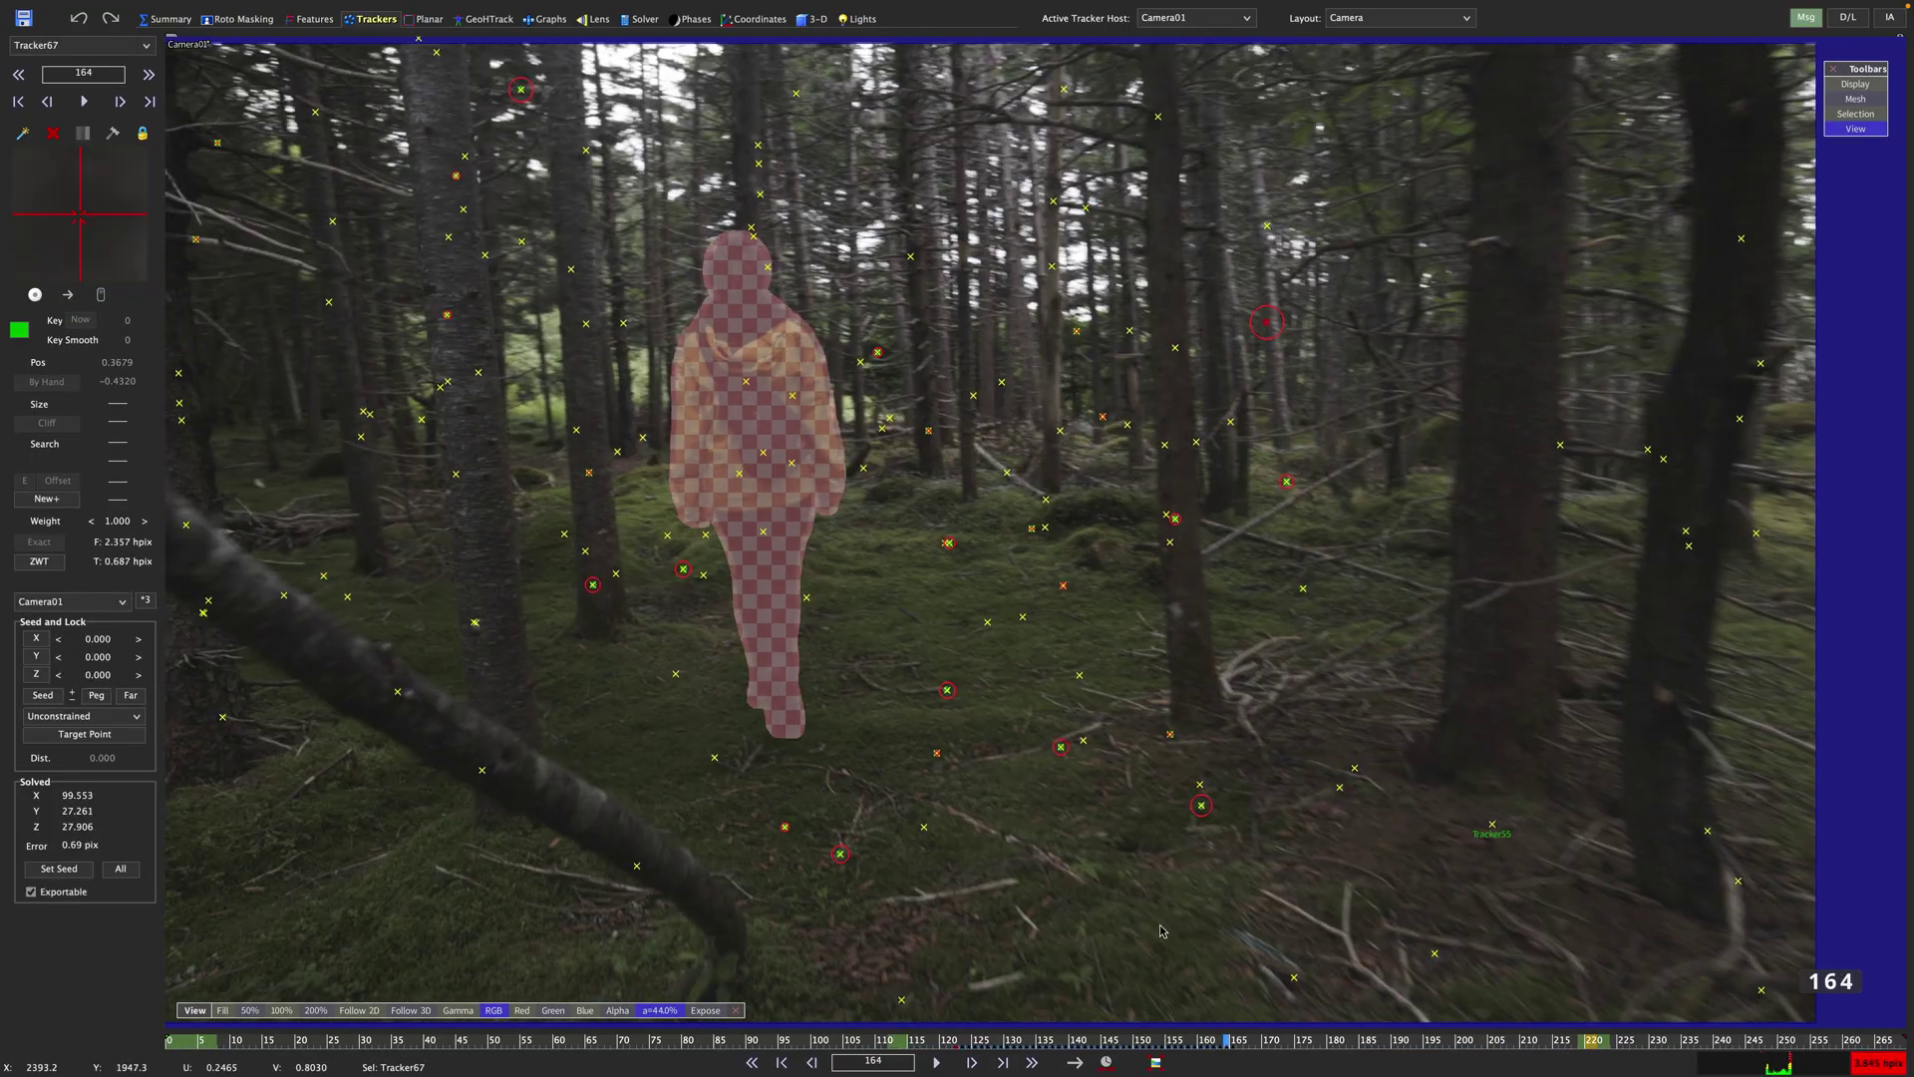
Step: Add a supervised tracker on the crossed sticks in the grass at frame 211 and enlarge its pattern size to about 0.0099
{"action": "scroll", "coordinate": [987, 529], "scroll_direction": "up", "scroll_amount": 10}
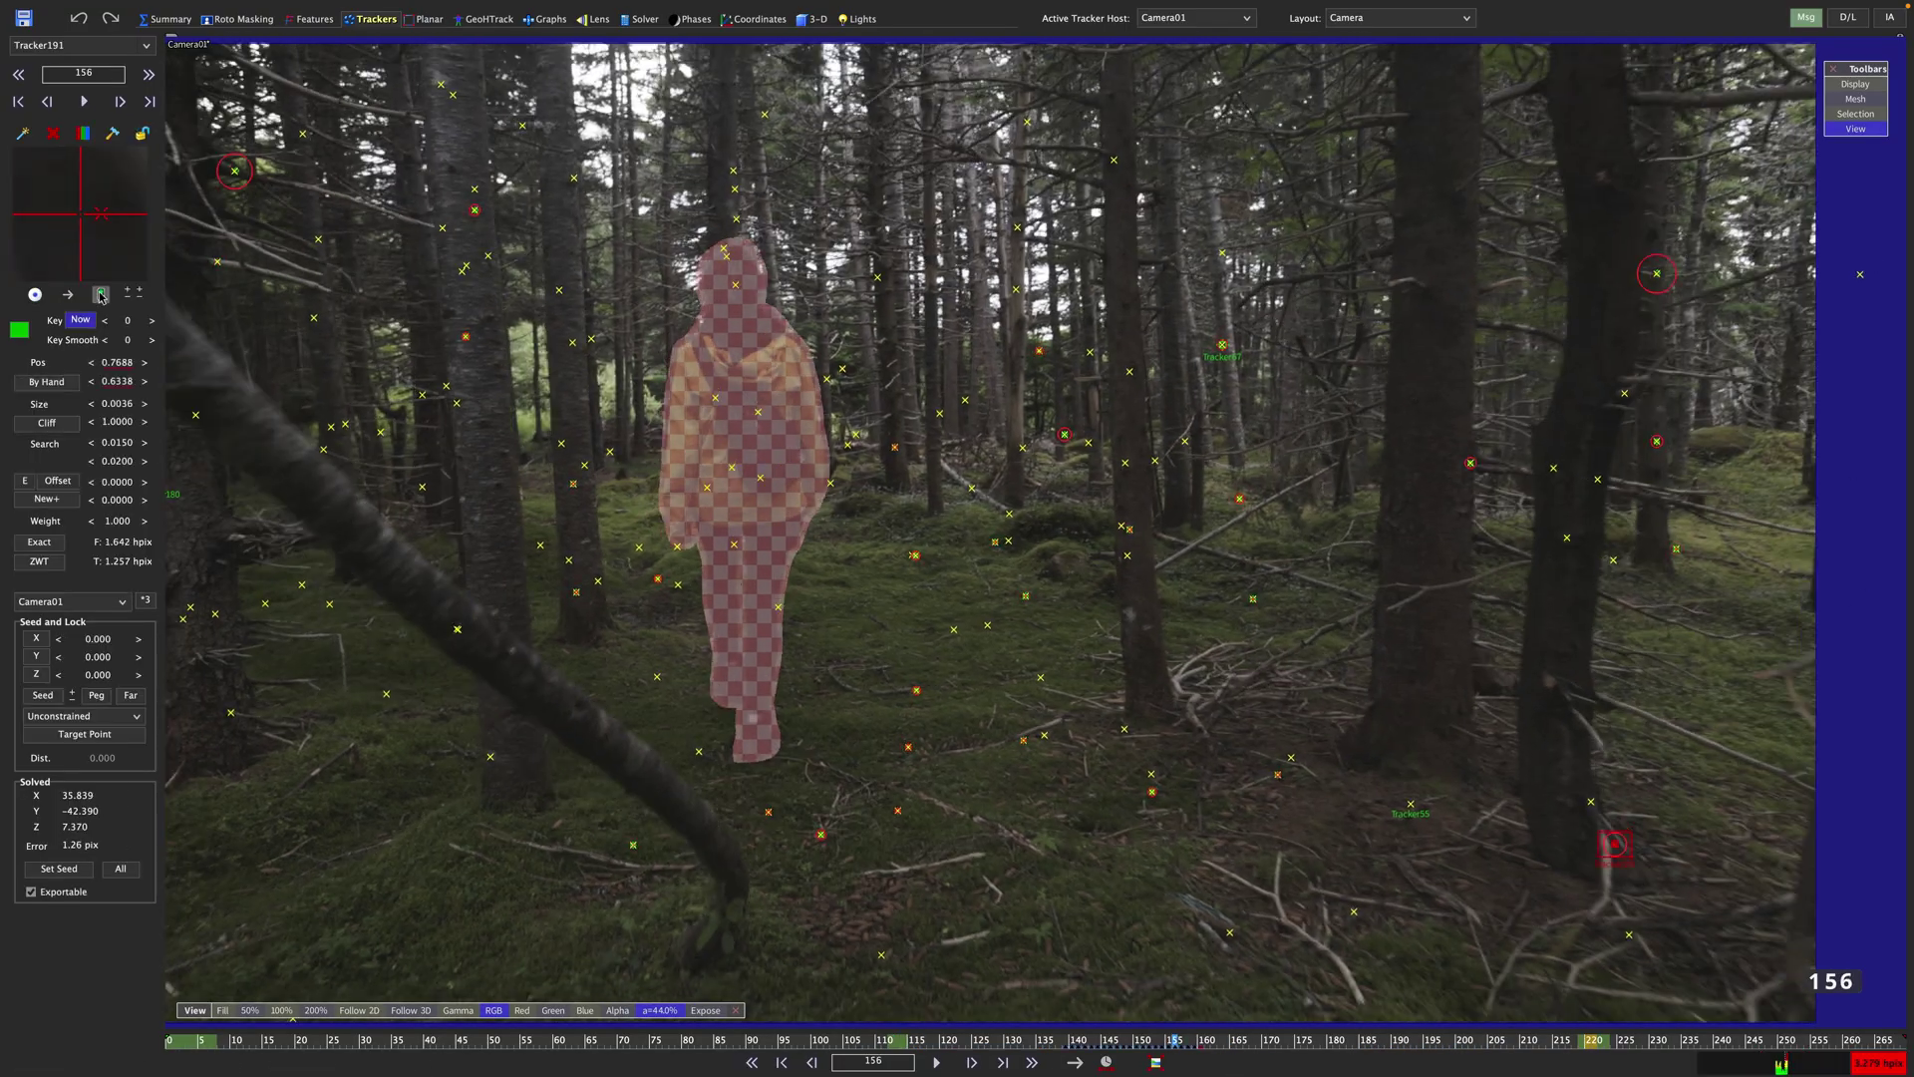
{"action": "scroll", "coordinate": [142, 139], "scroll_direction": "up", "scroll_amount": 10}
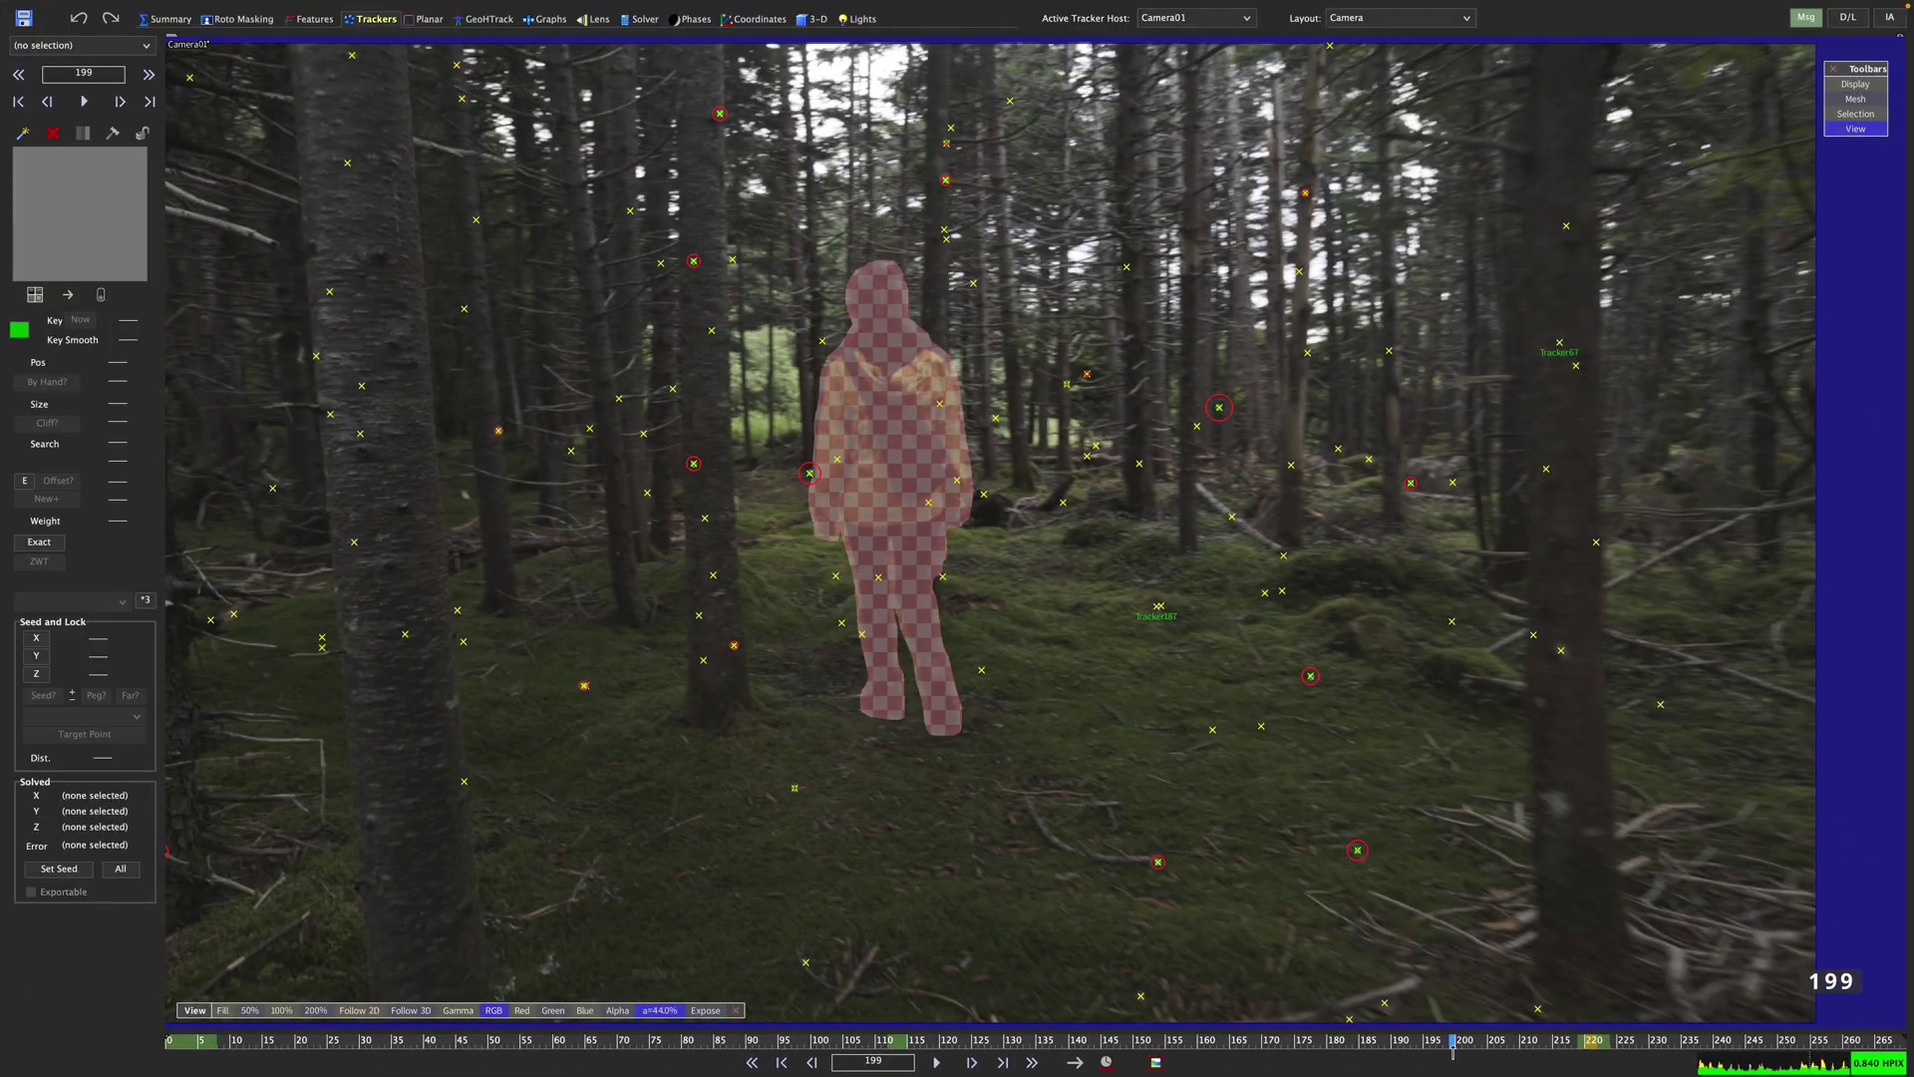
{"action": "left_click_drag", "start_coordinate": [1433, 1049], "coordinate": [1484, 1059]}
{"action": "scroll", "coordinate": [1182, 698], "scroll_direction": "up", "scroll_amount": 2}
{"action": "middle_click_drag", "start_coordinate": [1235, 863], "coordinate": [987, 411]}
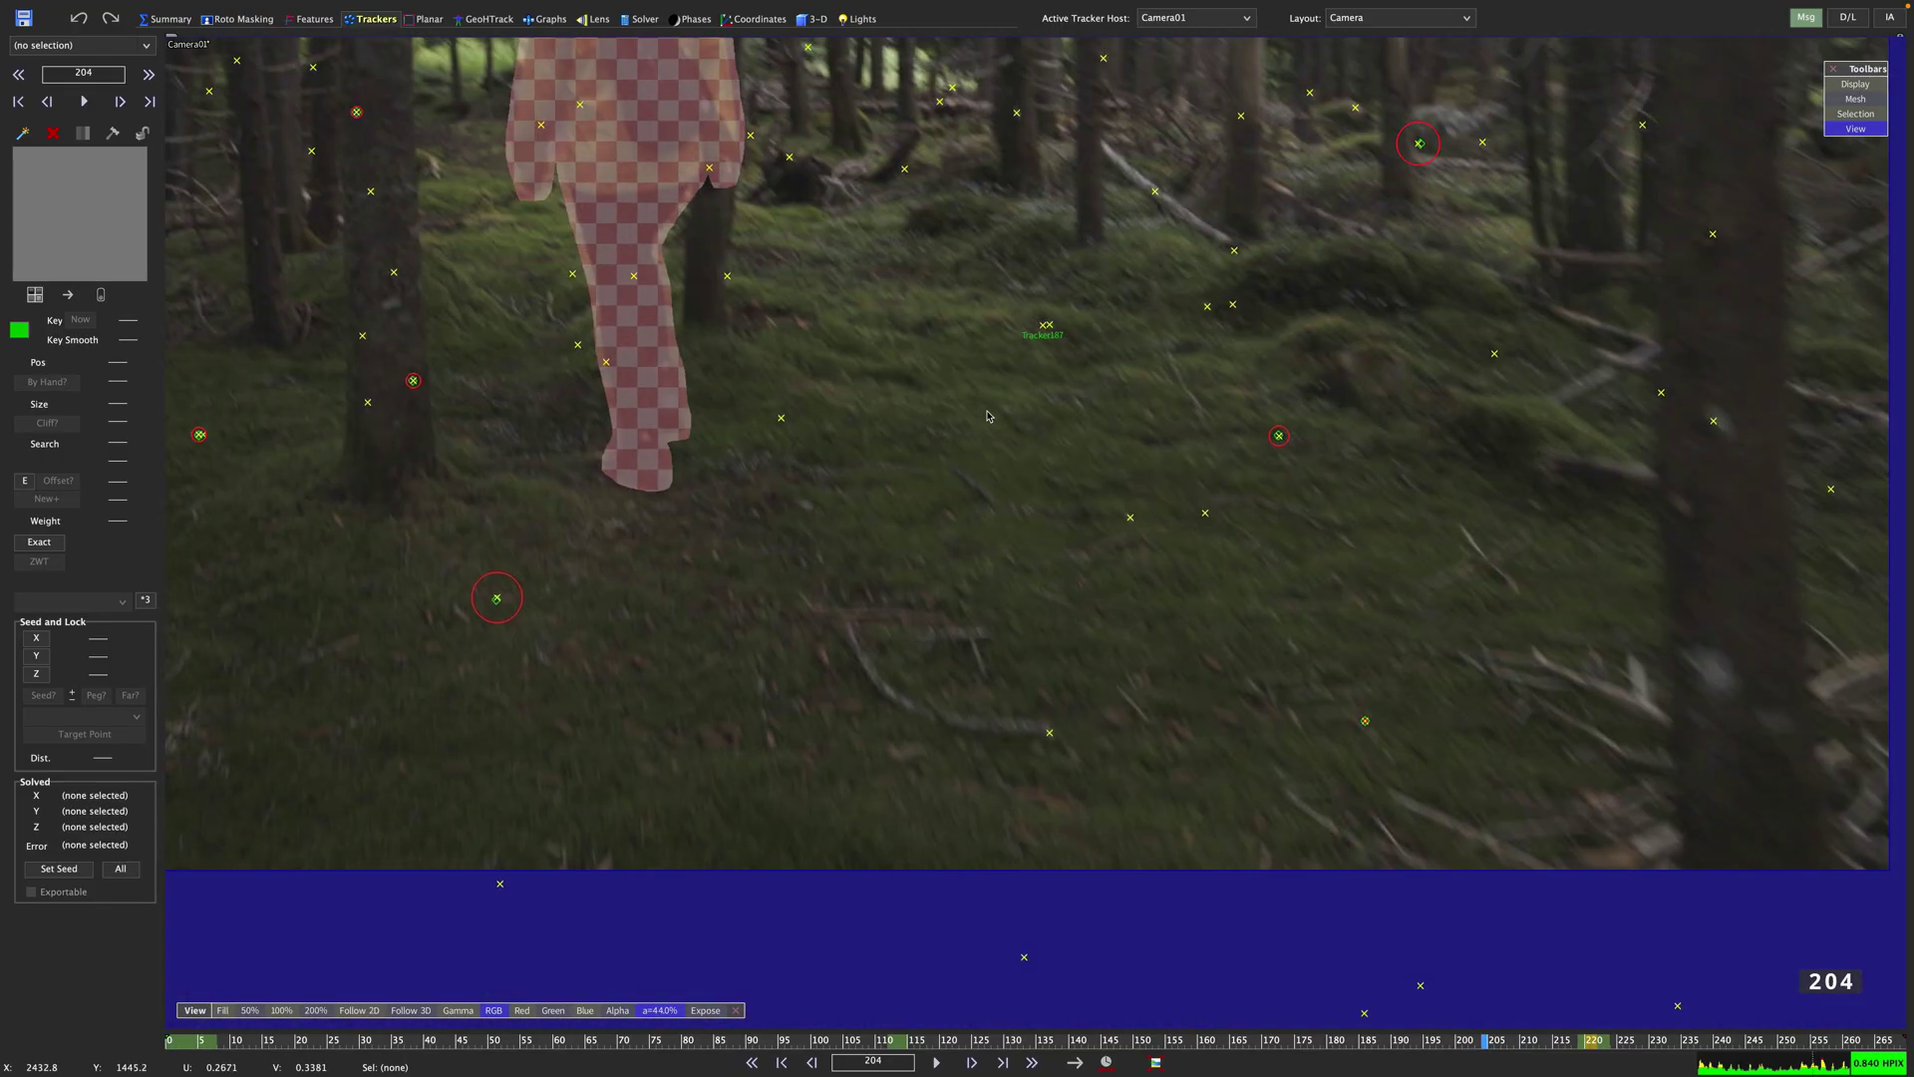
{"action": "scroll", "coordinate": [1488, 554], "scroll_direction": "up", "scroll_amount": 5}
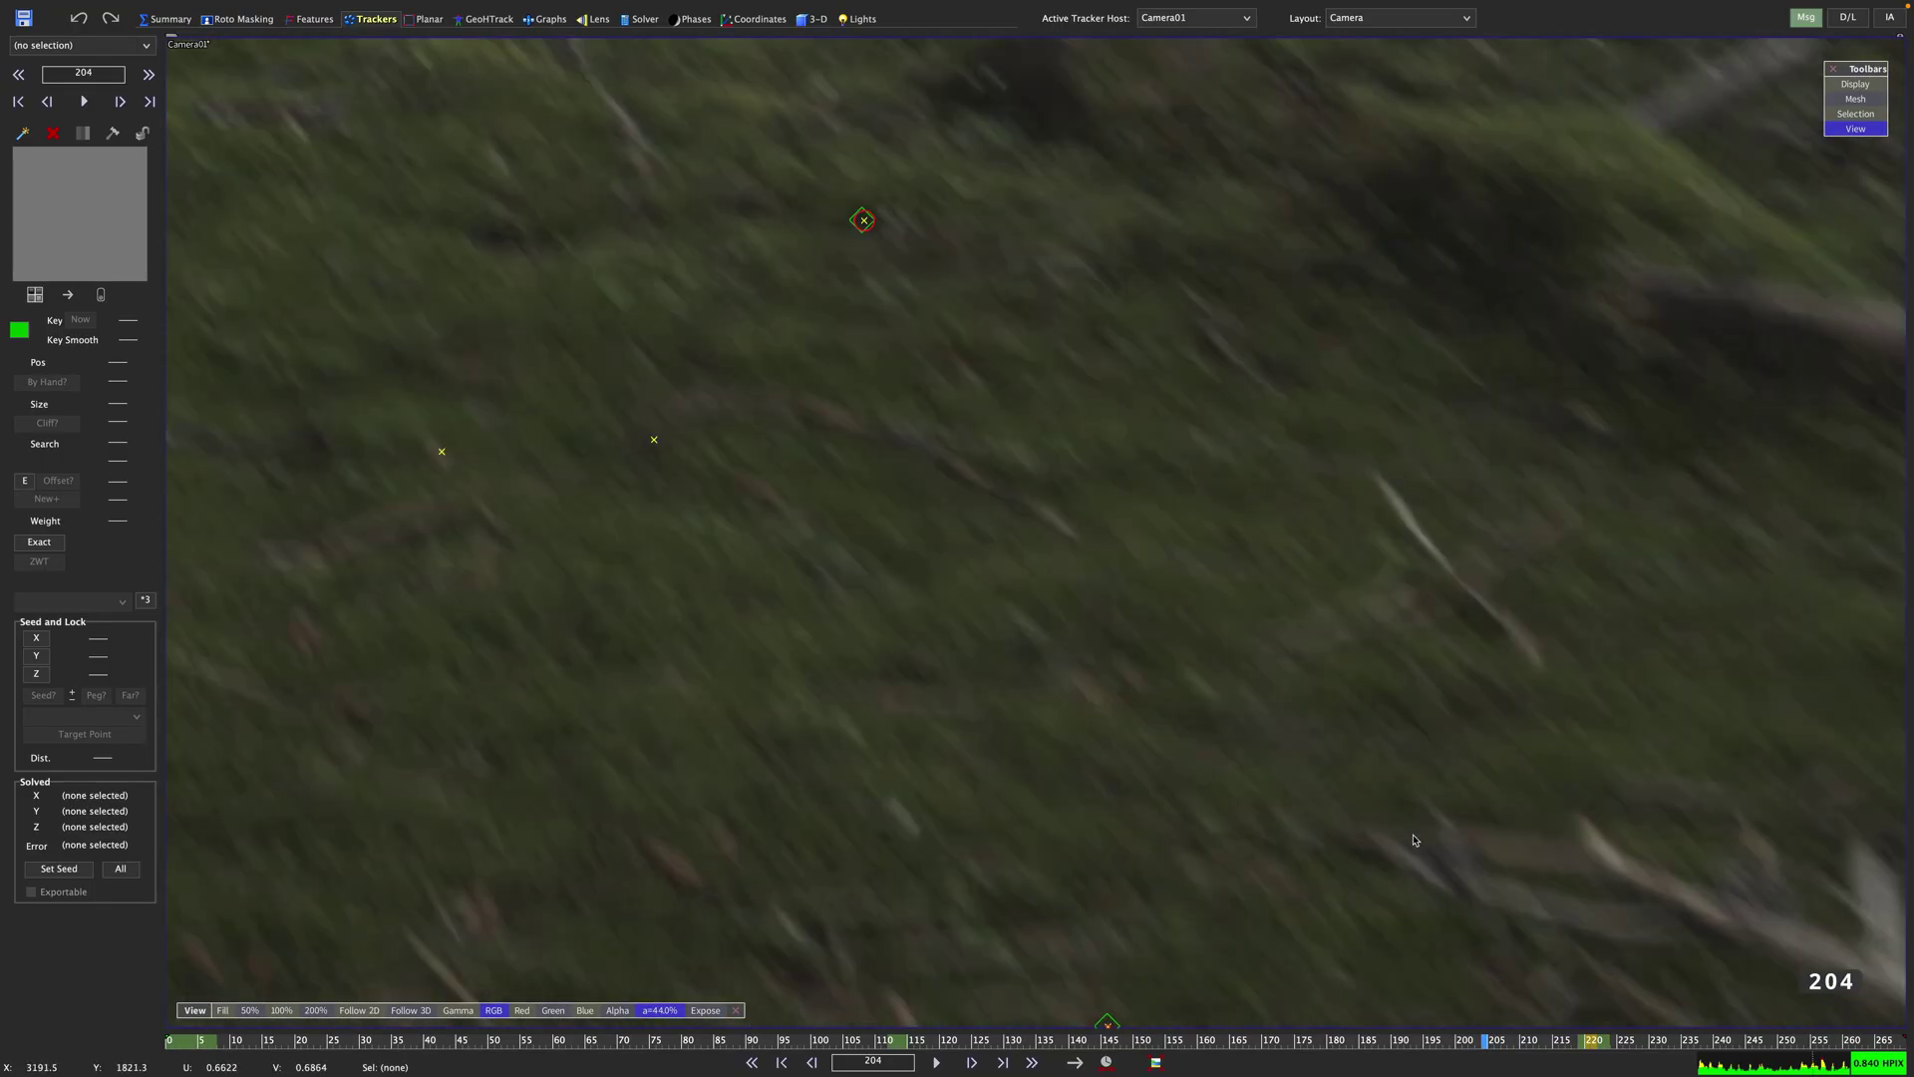
{"action": "left_click_drag", "start_coordinate": [1523, 1043], "coordinate": [1529, 1043]}
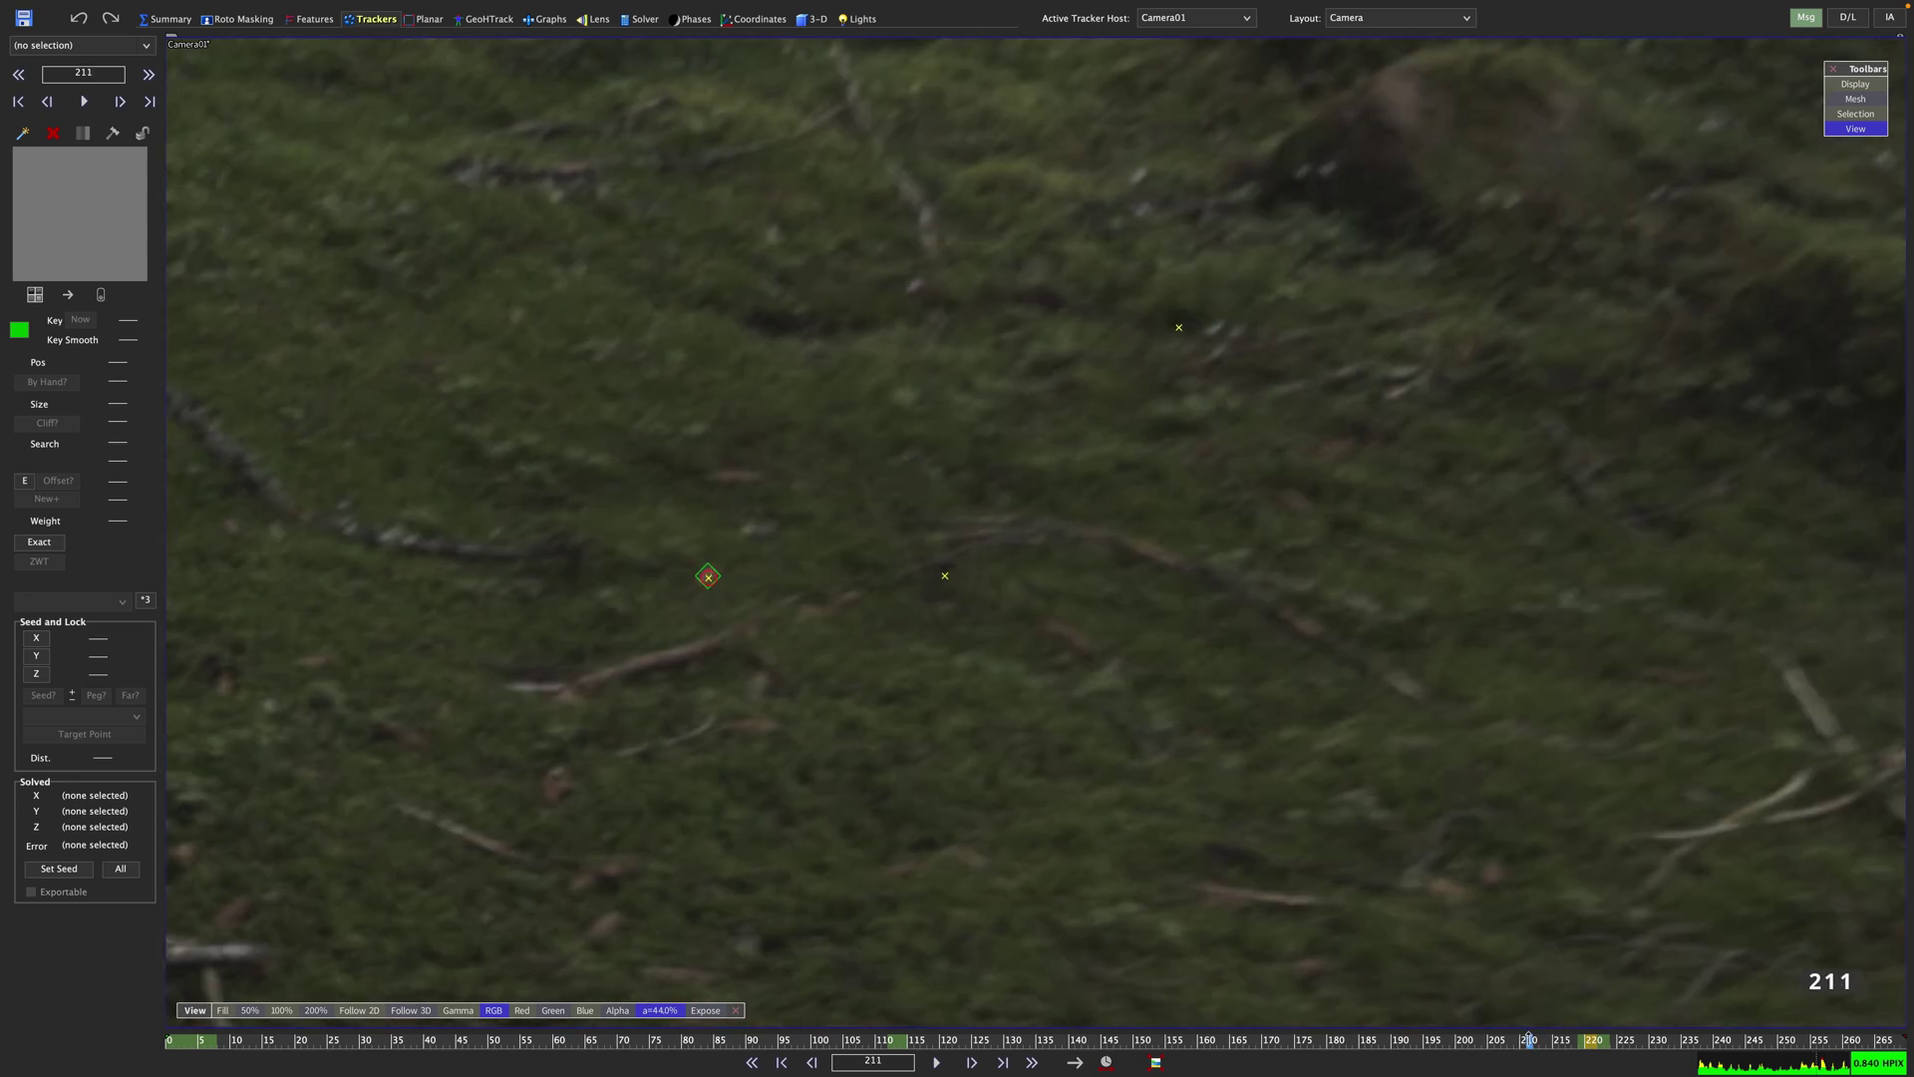
{"action": "middle_click_drag", "start_coordinate": [1638, 785], "coordinate": [816, 576]}
{"action": "scroll", "coordinate": [1055, 558], "scroll_direction": "up", "scroll_amount": 2}
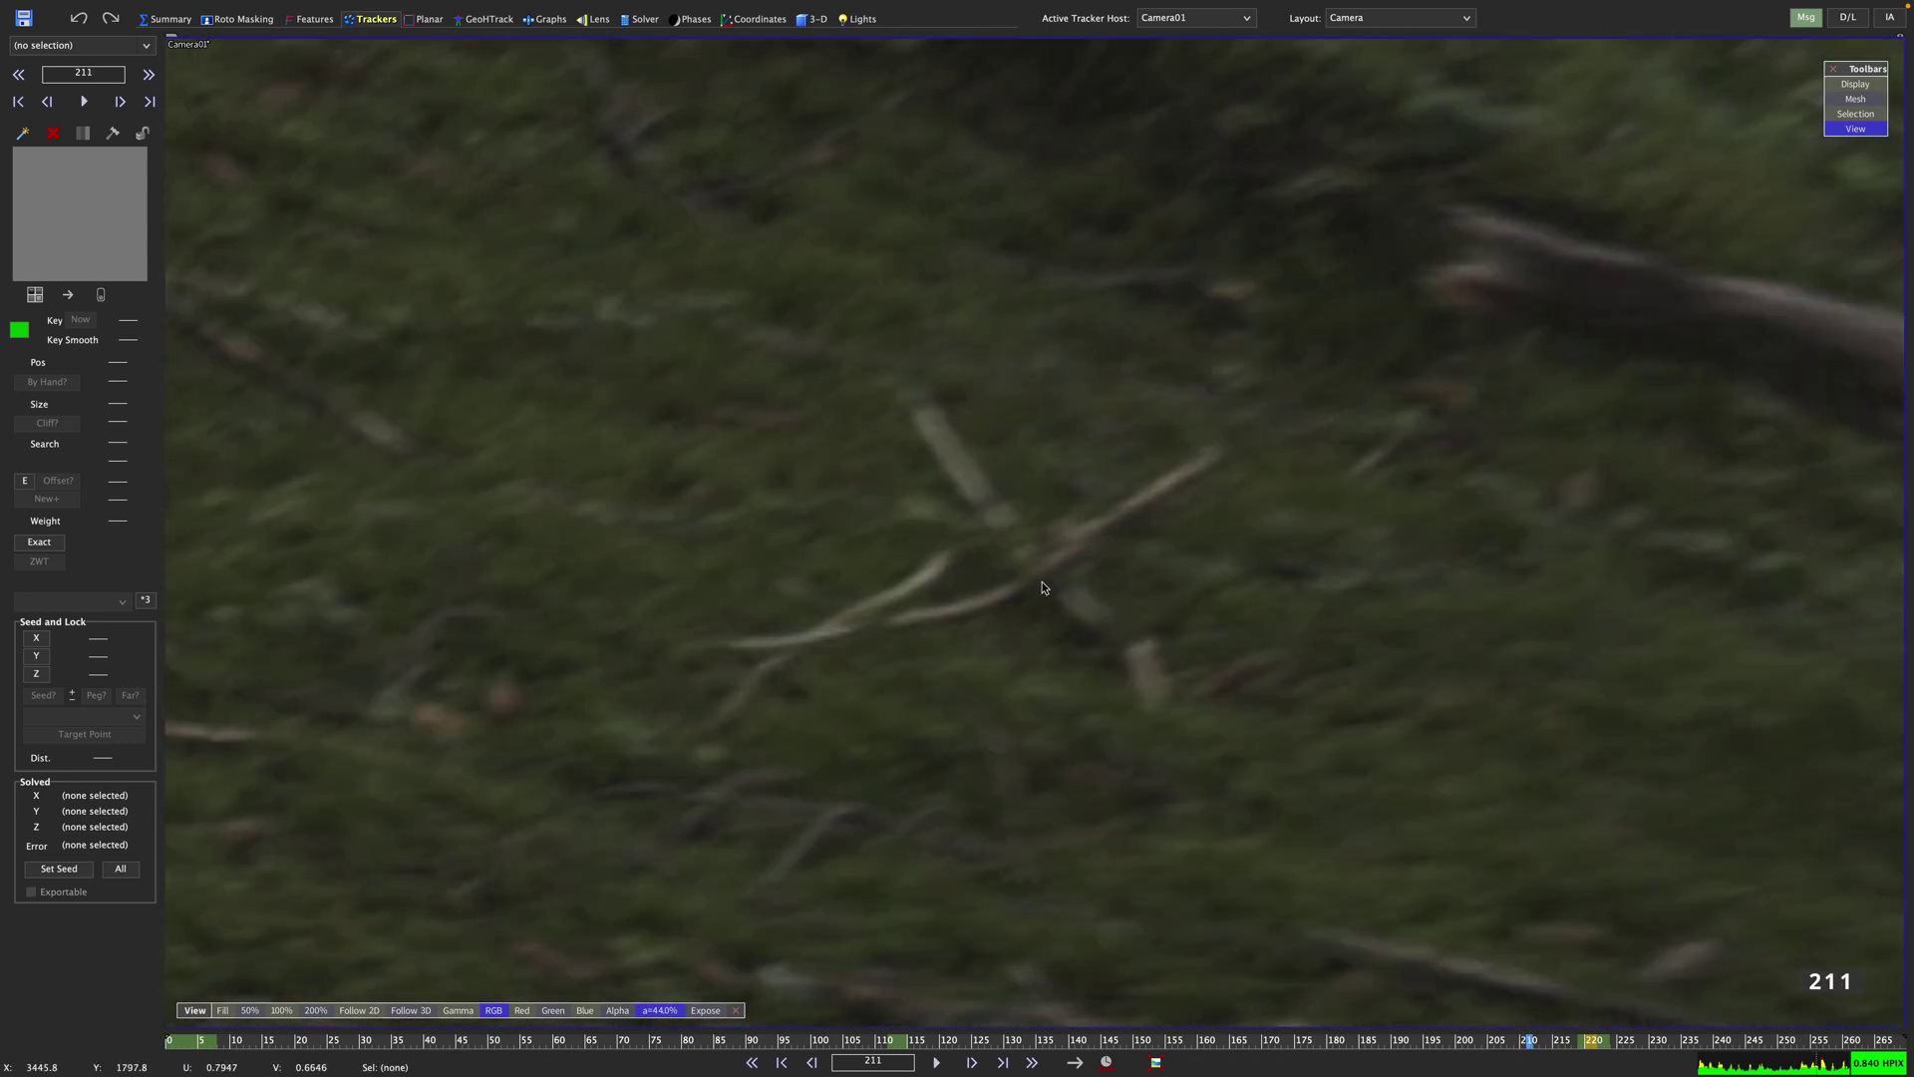
{"action": "left_click", "coordinate": [1043, 584]}
{"action": "left_click_drag", "start_coordinate": [1059, 601], "coordinate": [1095, 629]}
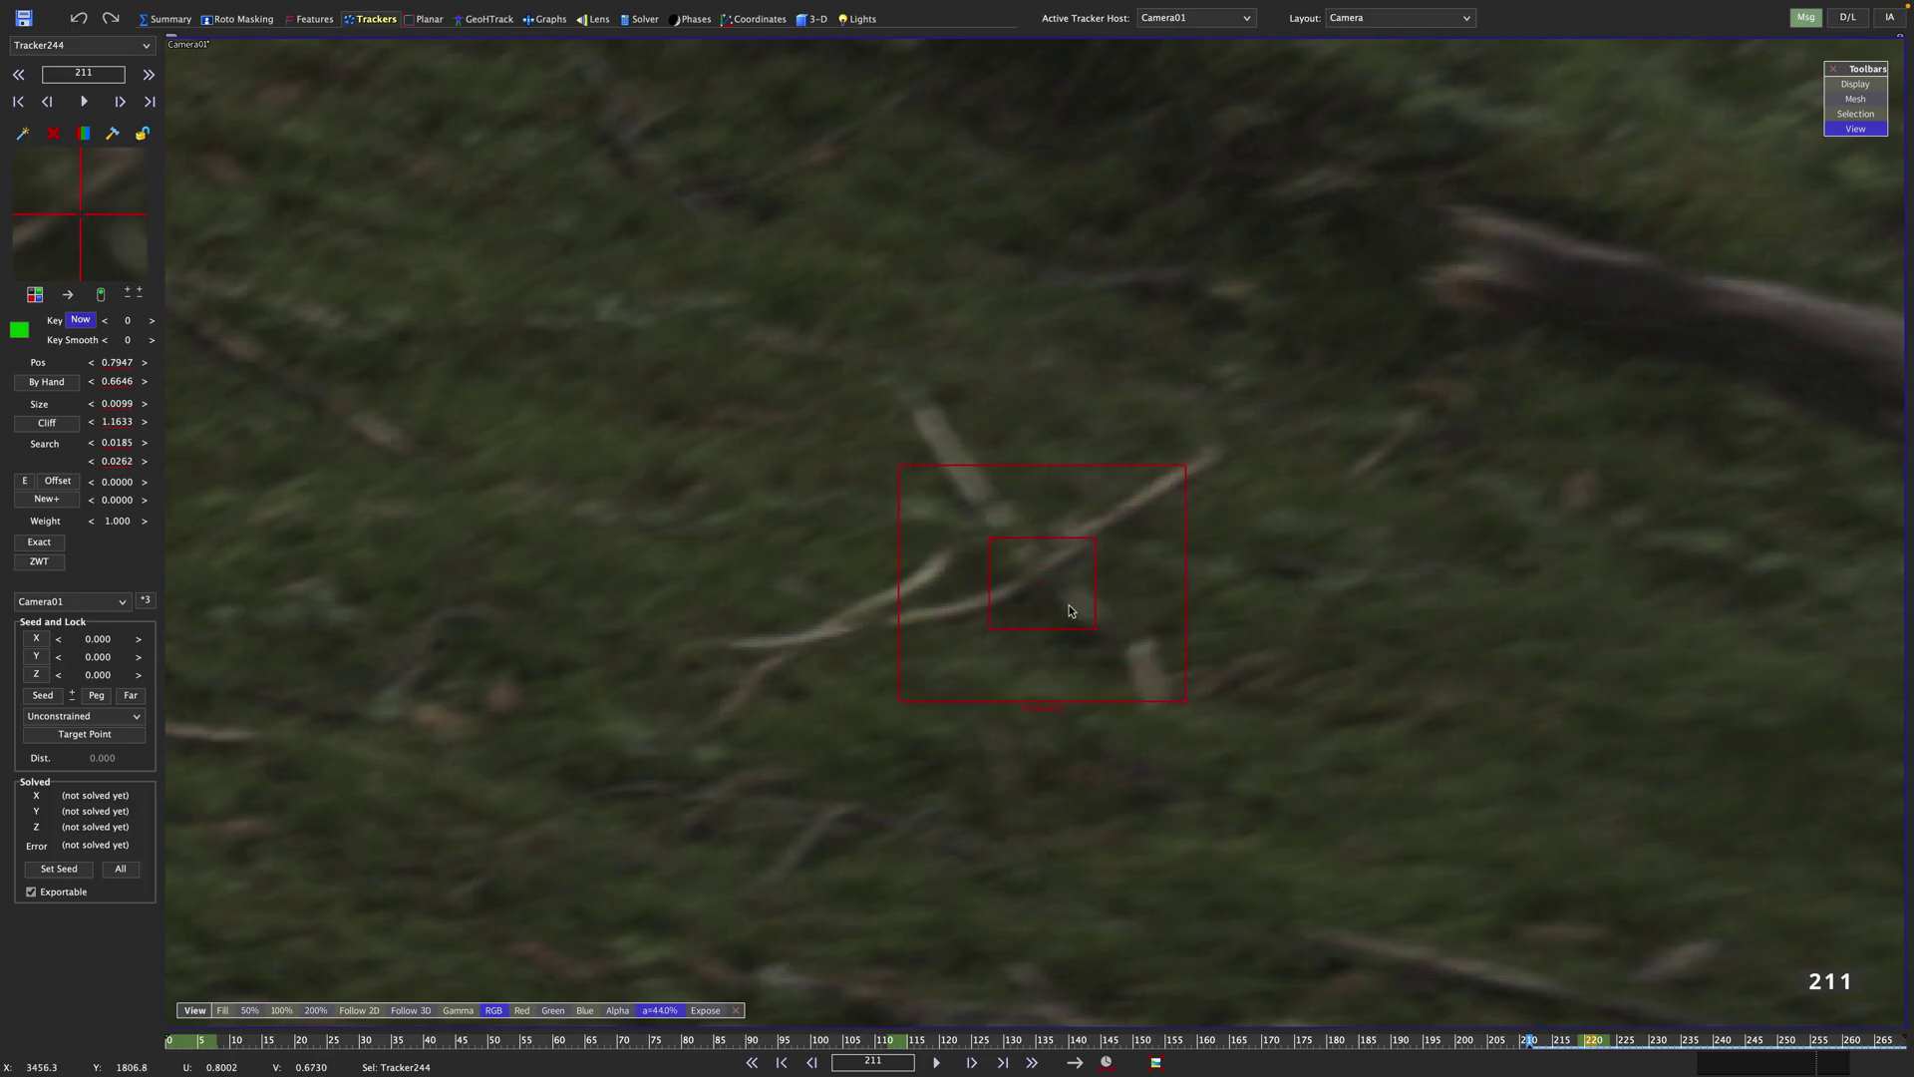
Step: Track the crossed-sticks tracker forward to frame 214 with Follow 2D on, and step back through the frames to check it
{"action": "key", "text": "5"}
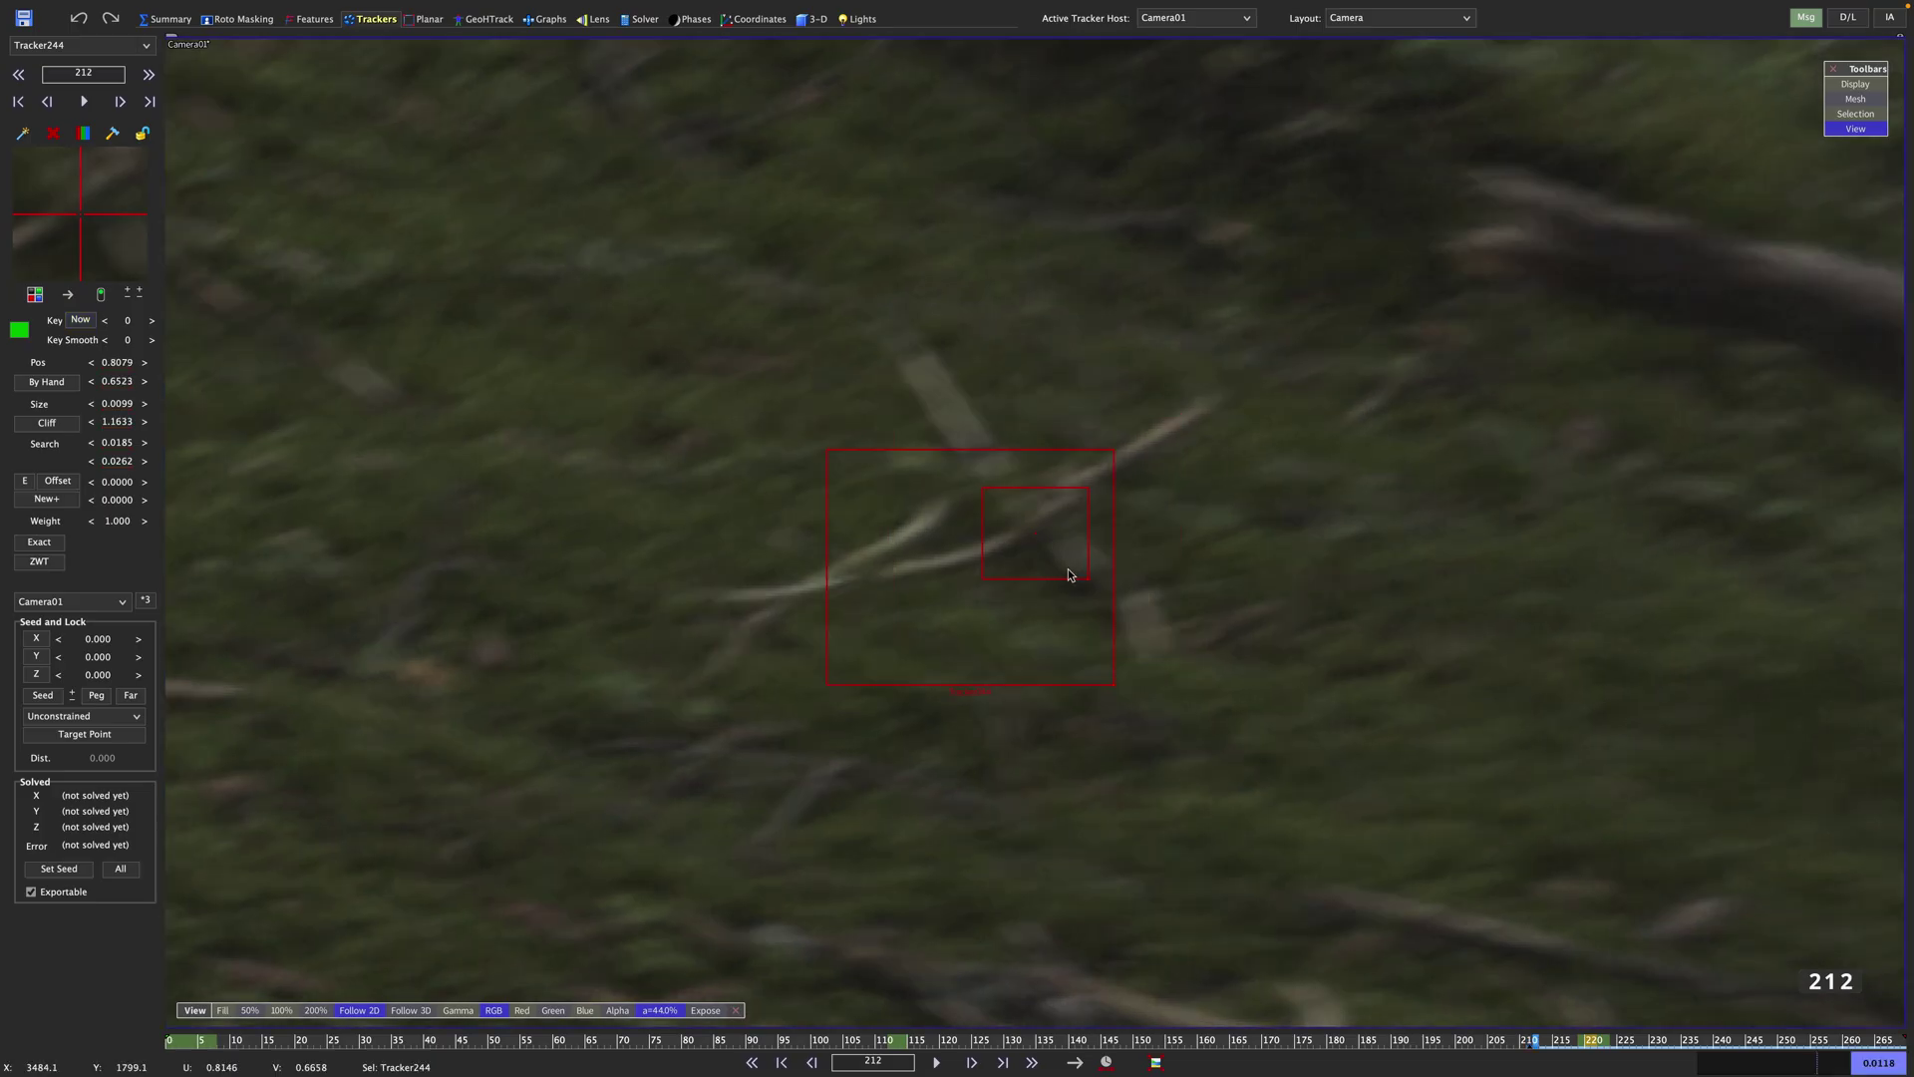
{"action": "key", "text": "d"}
{"action": "key", "text": "d"}
{"action": "key", "text": "d"}
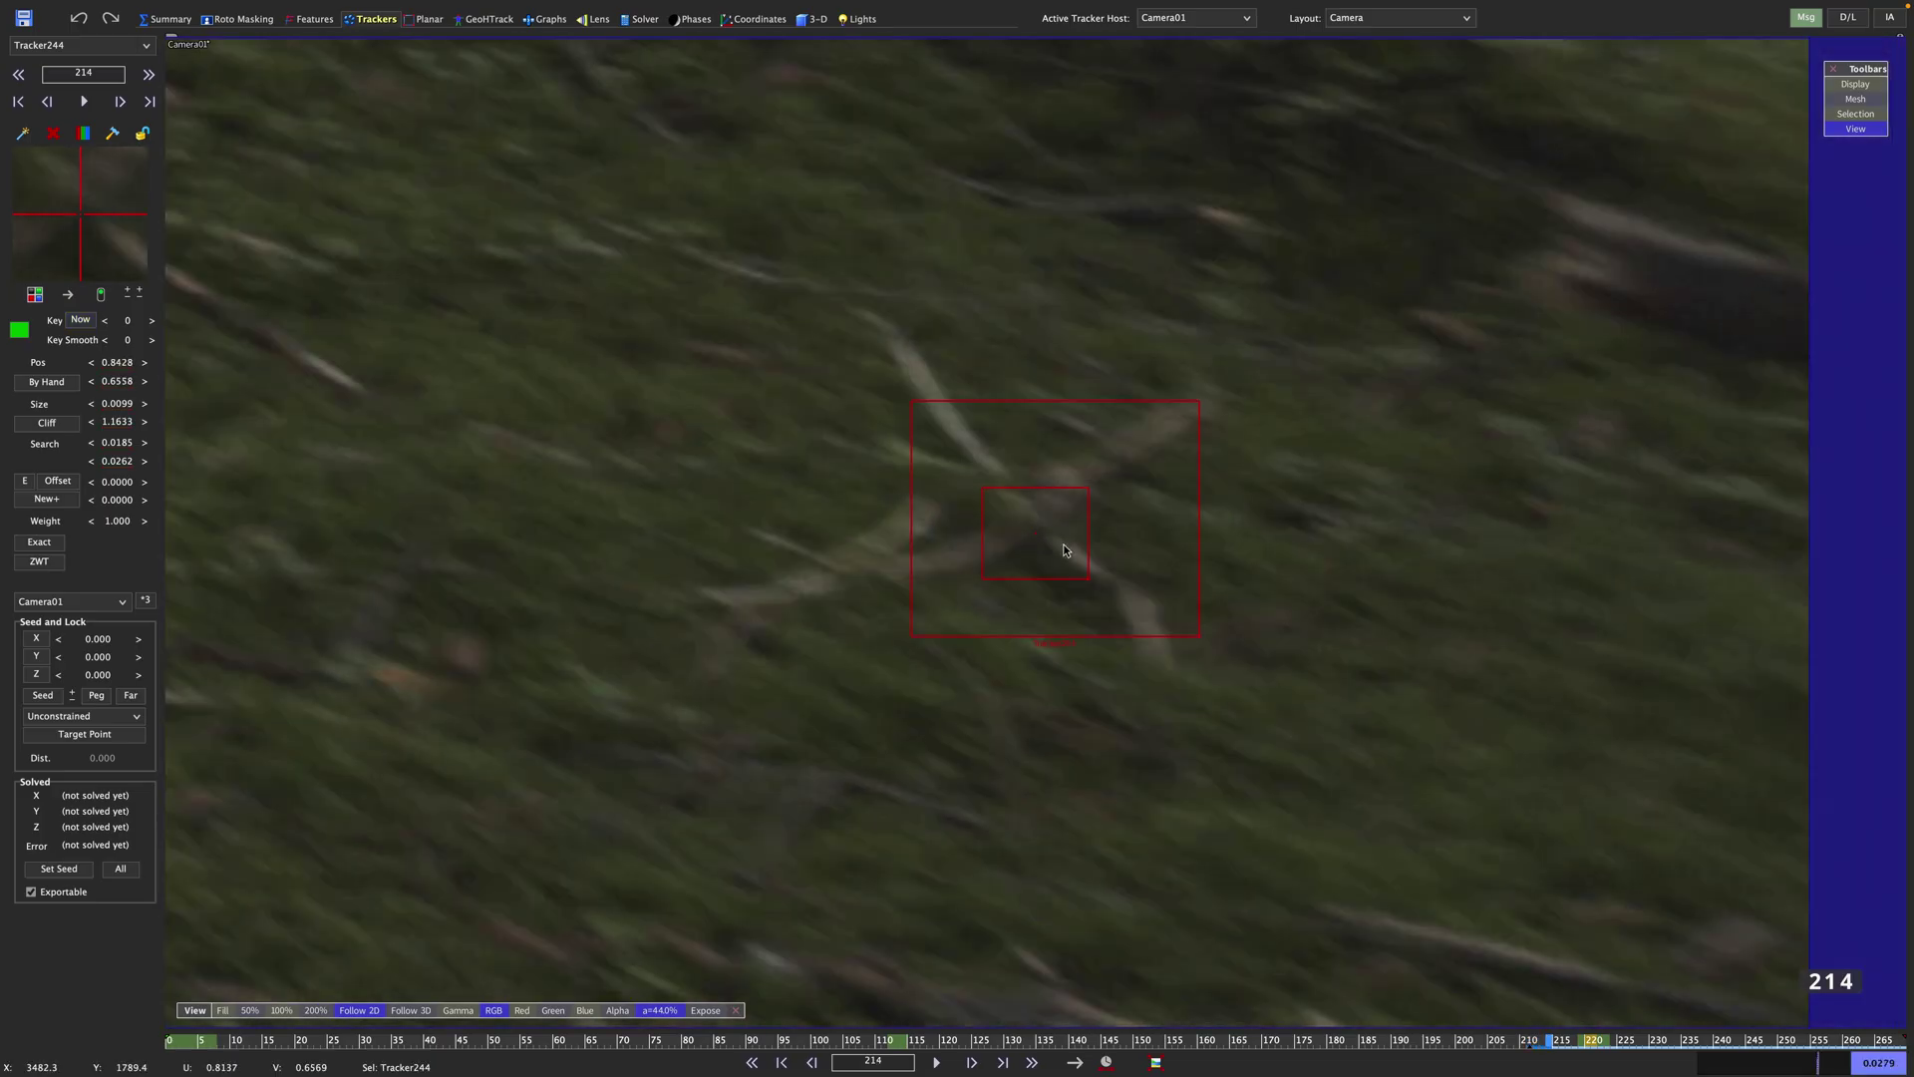
{"action": "key", "text": "s"}
{"action": "key", "text": "s"}
{"action": "key", "text": "s"}
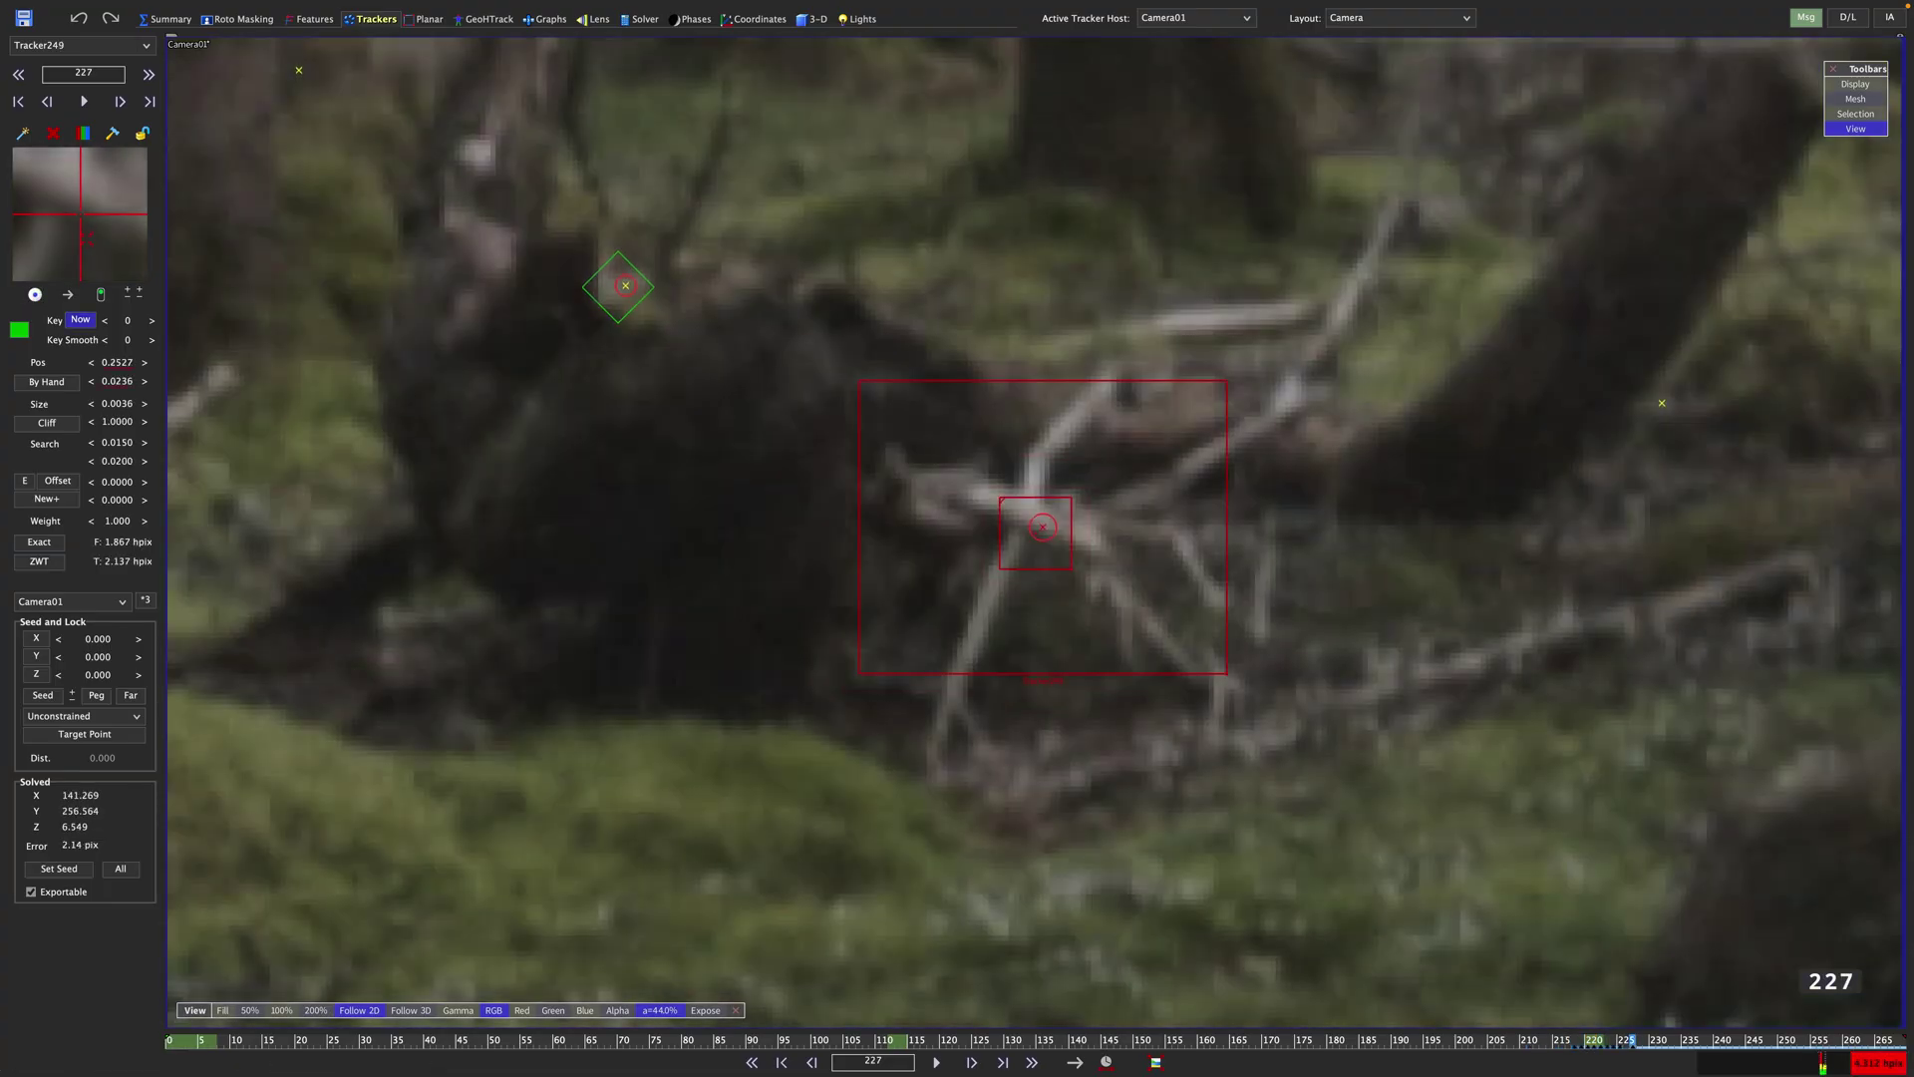
Step: Correct the position of the tracker on the dead branches around frame 227, checking the neighbouring frames up to 229
{"action": "key", "text": "s"}
{"action": "left_click_drag", "start_coordinate": [87, 169], "coordinate": [83, 238]}
{"action": "left_click", "coordinate": [141, 134]}
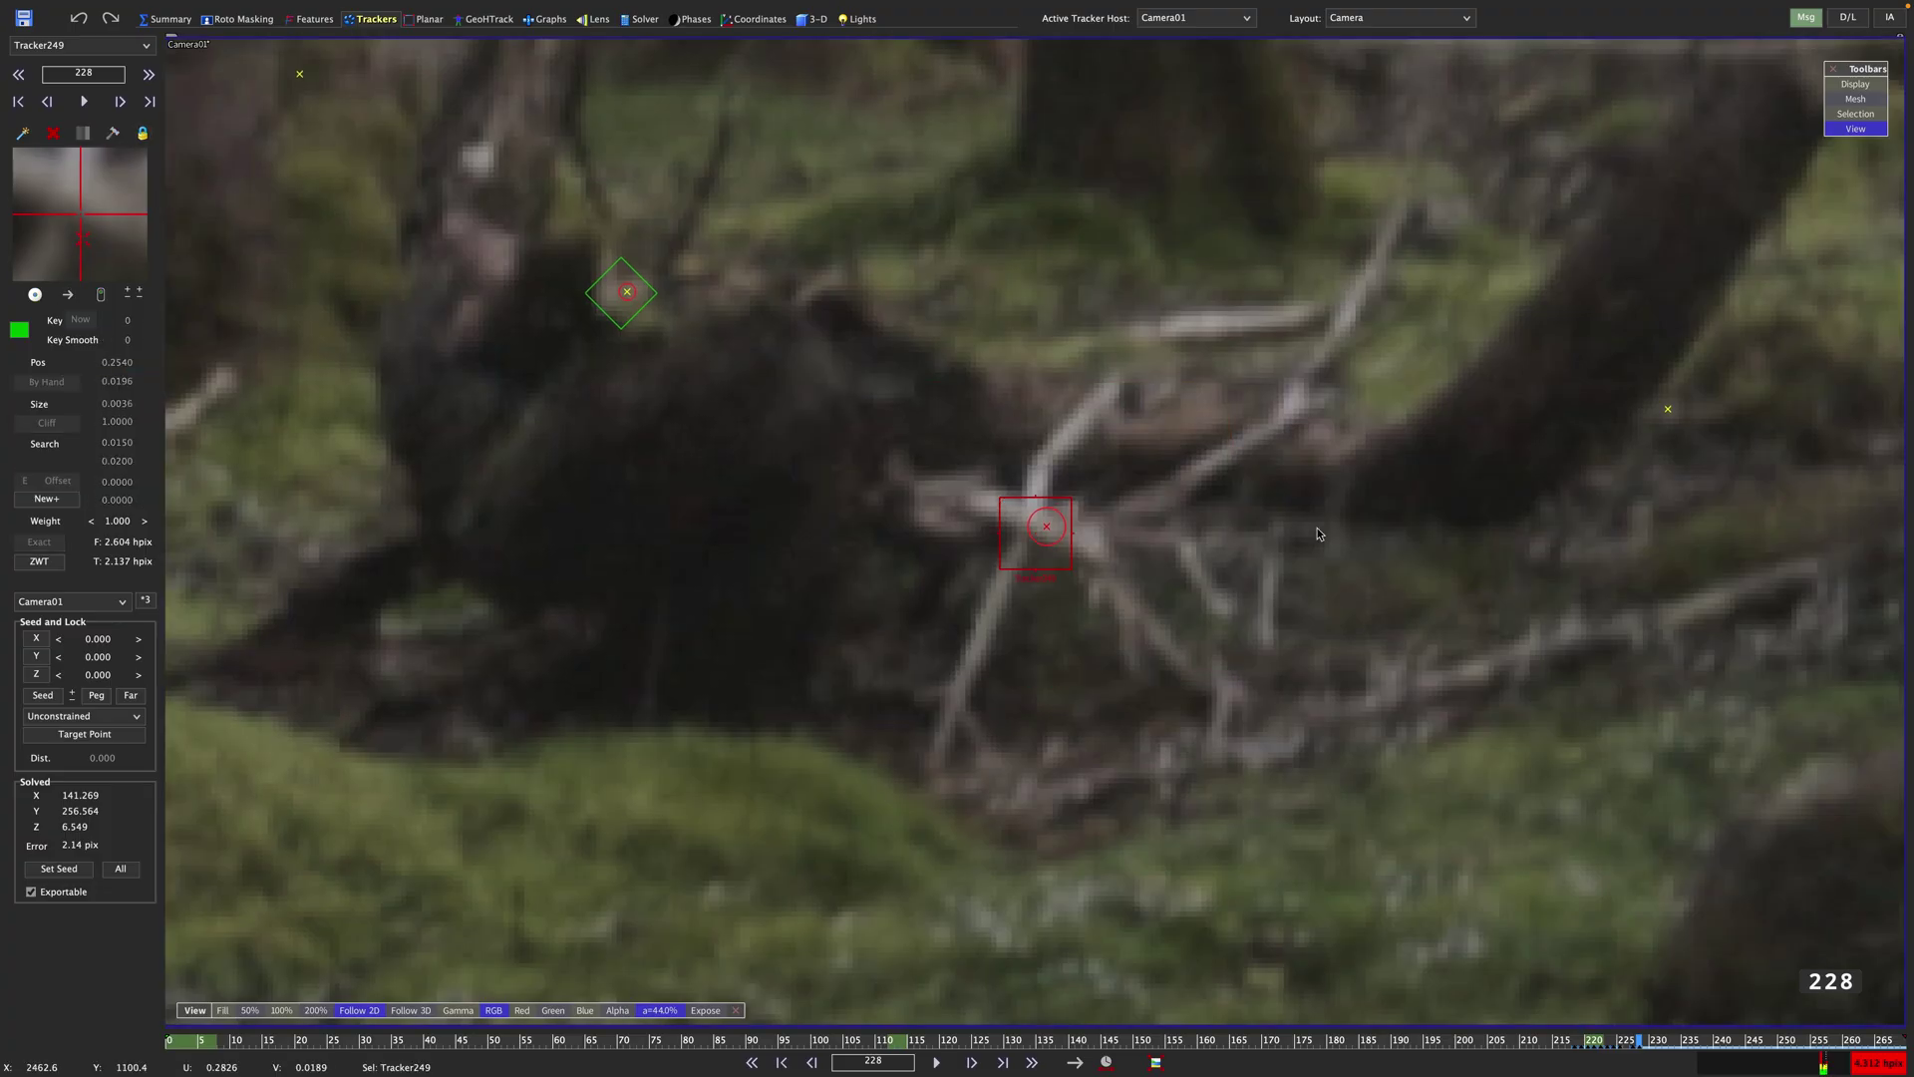
{"action": "left_click", "coordinate": [142, 134]}
{"action": "key", "text": "d"}
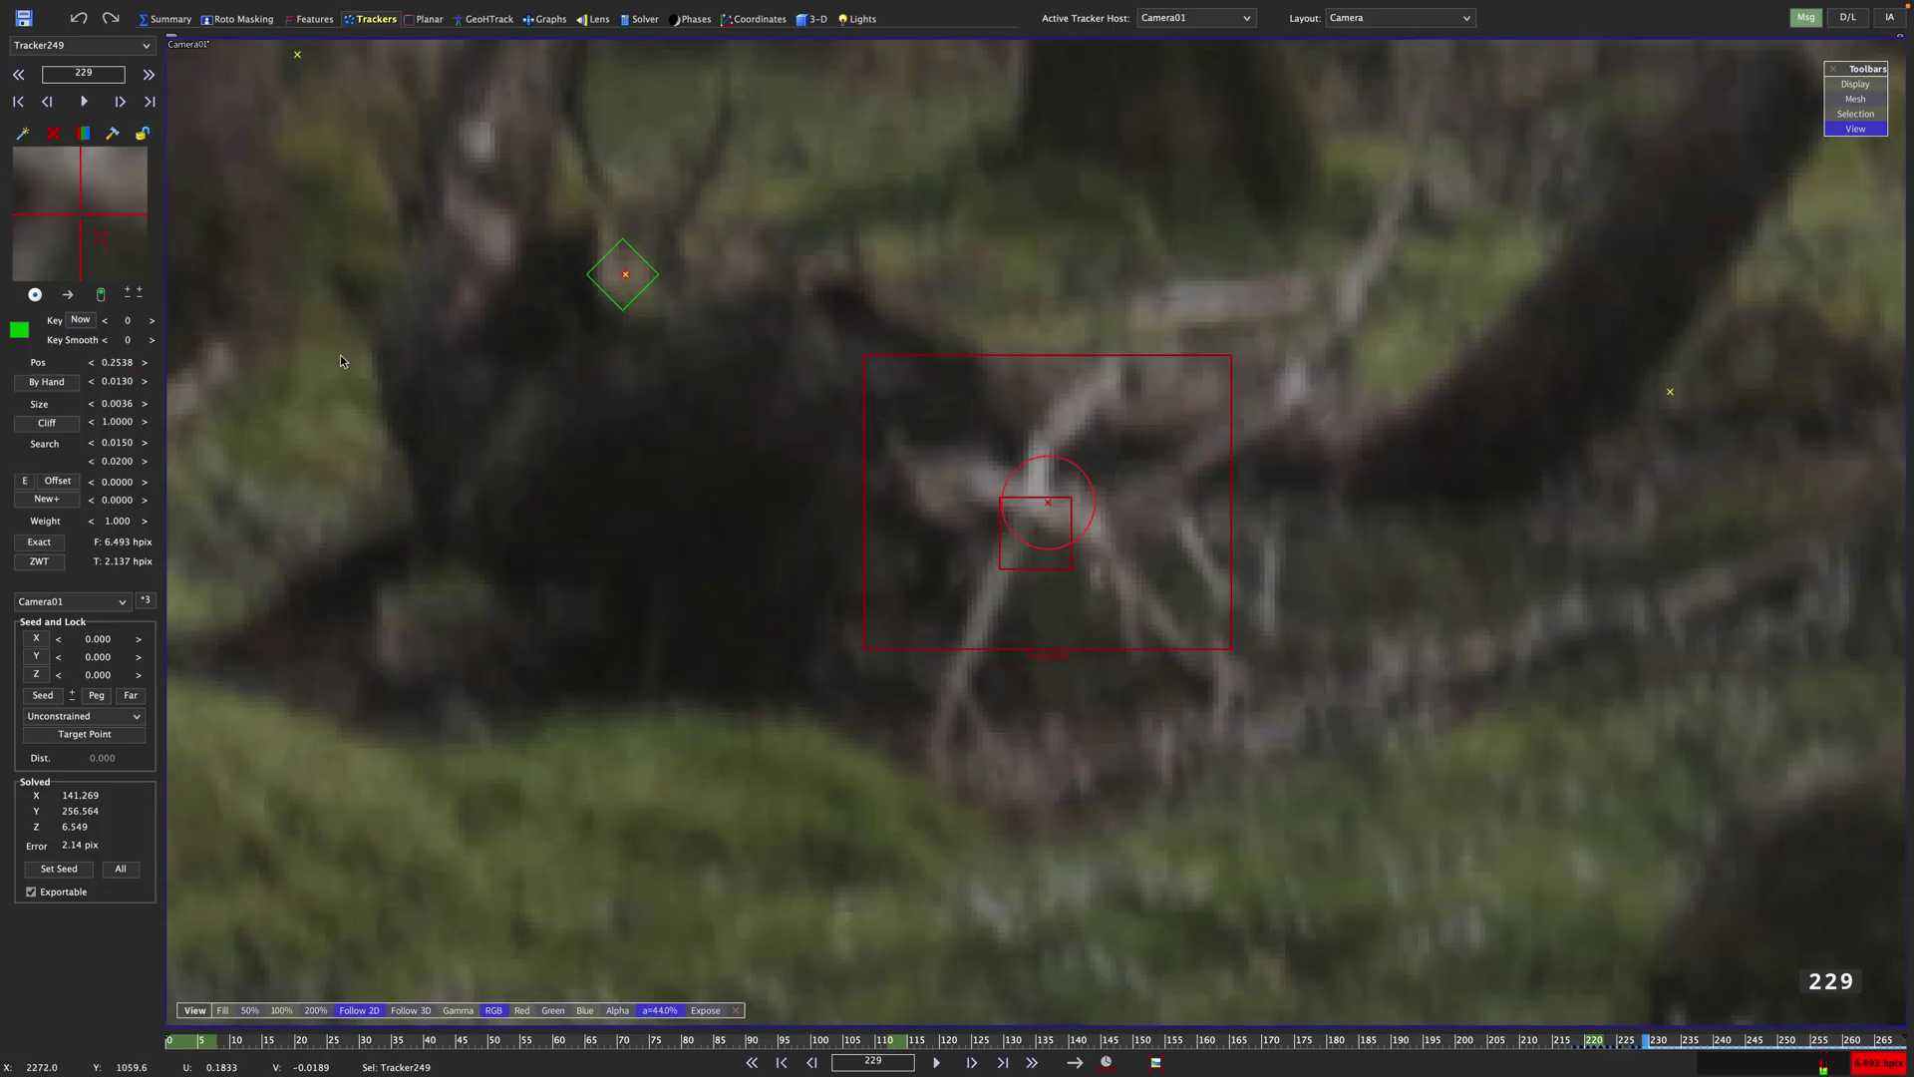
{"action": "key", "text": "a"}
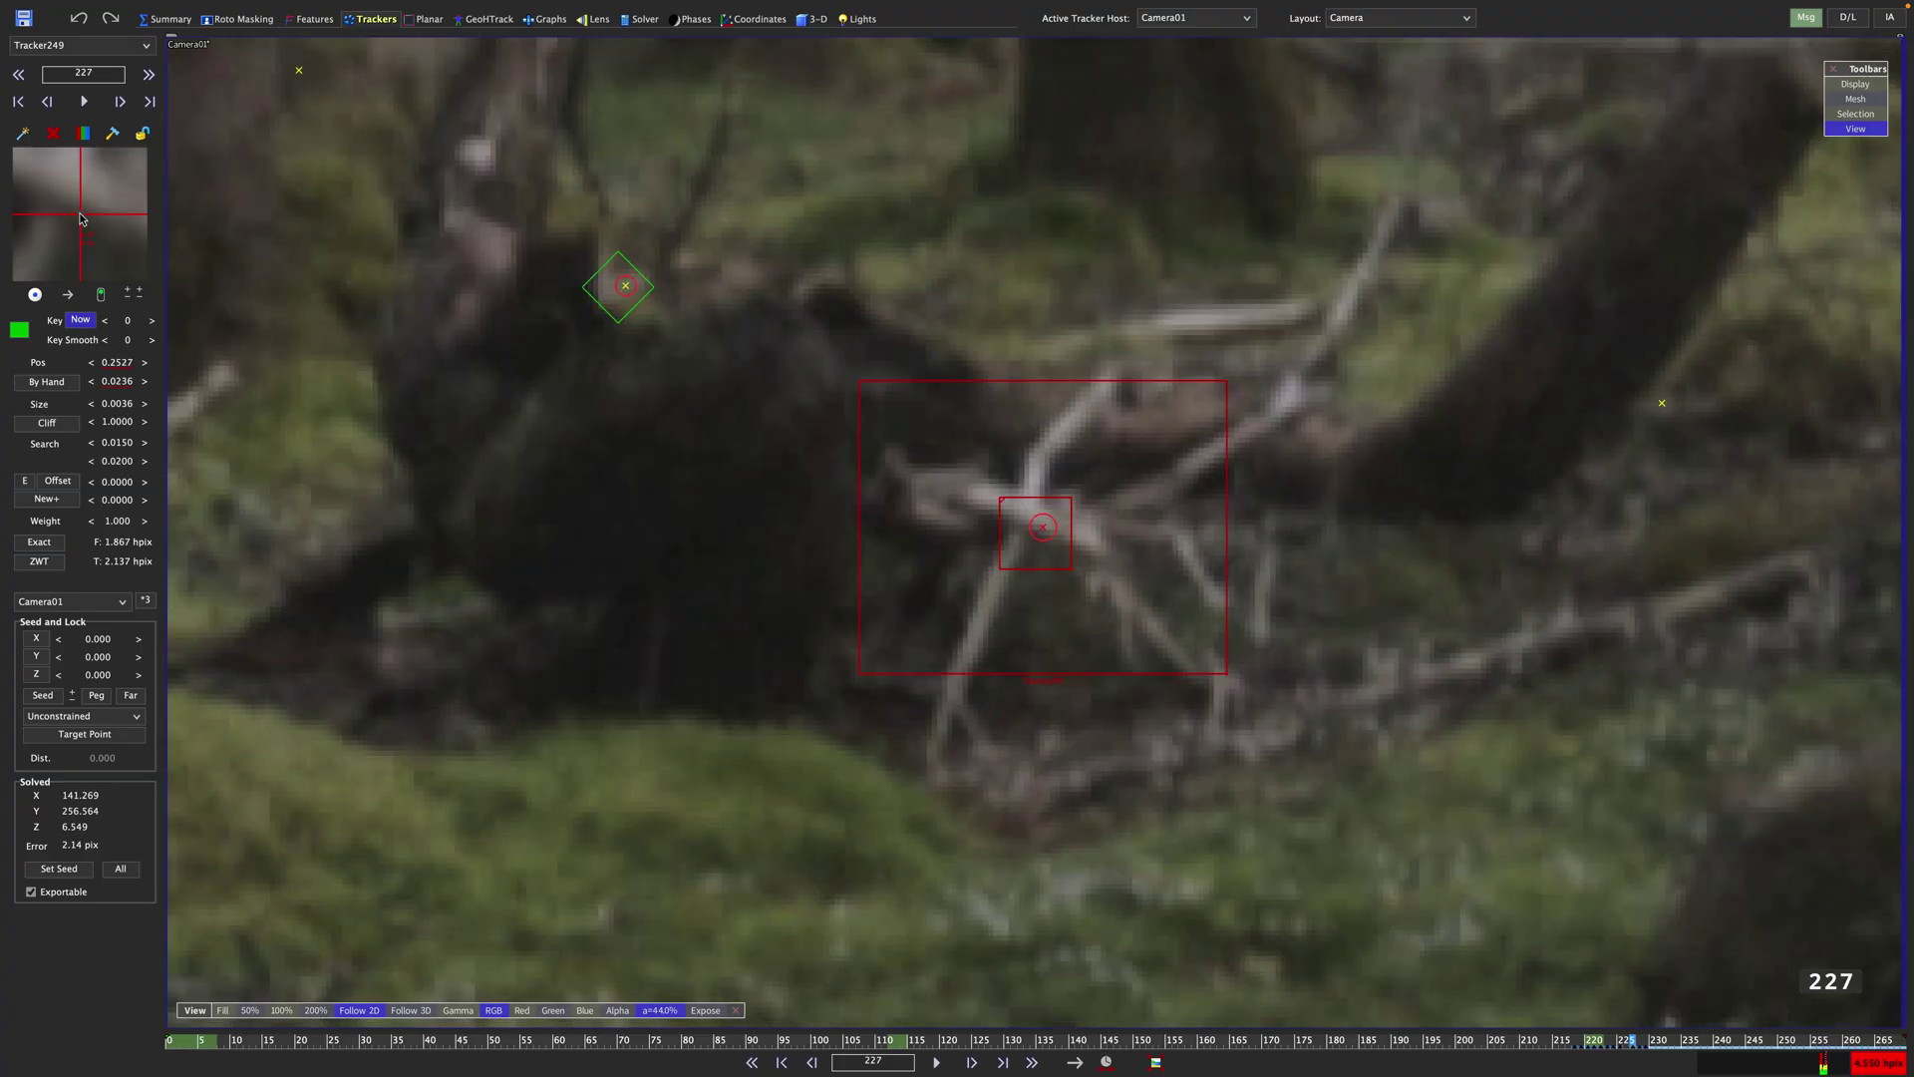
{"action": "scroll", "coordinate": [79, 214], "scroll_direction": "up", "scroll_amount": 2}
{"action": "scroll", "coordinate": [80, 213], "scroll_direction": "down", "scroll_amount": 1}
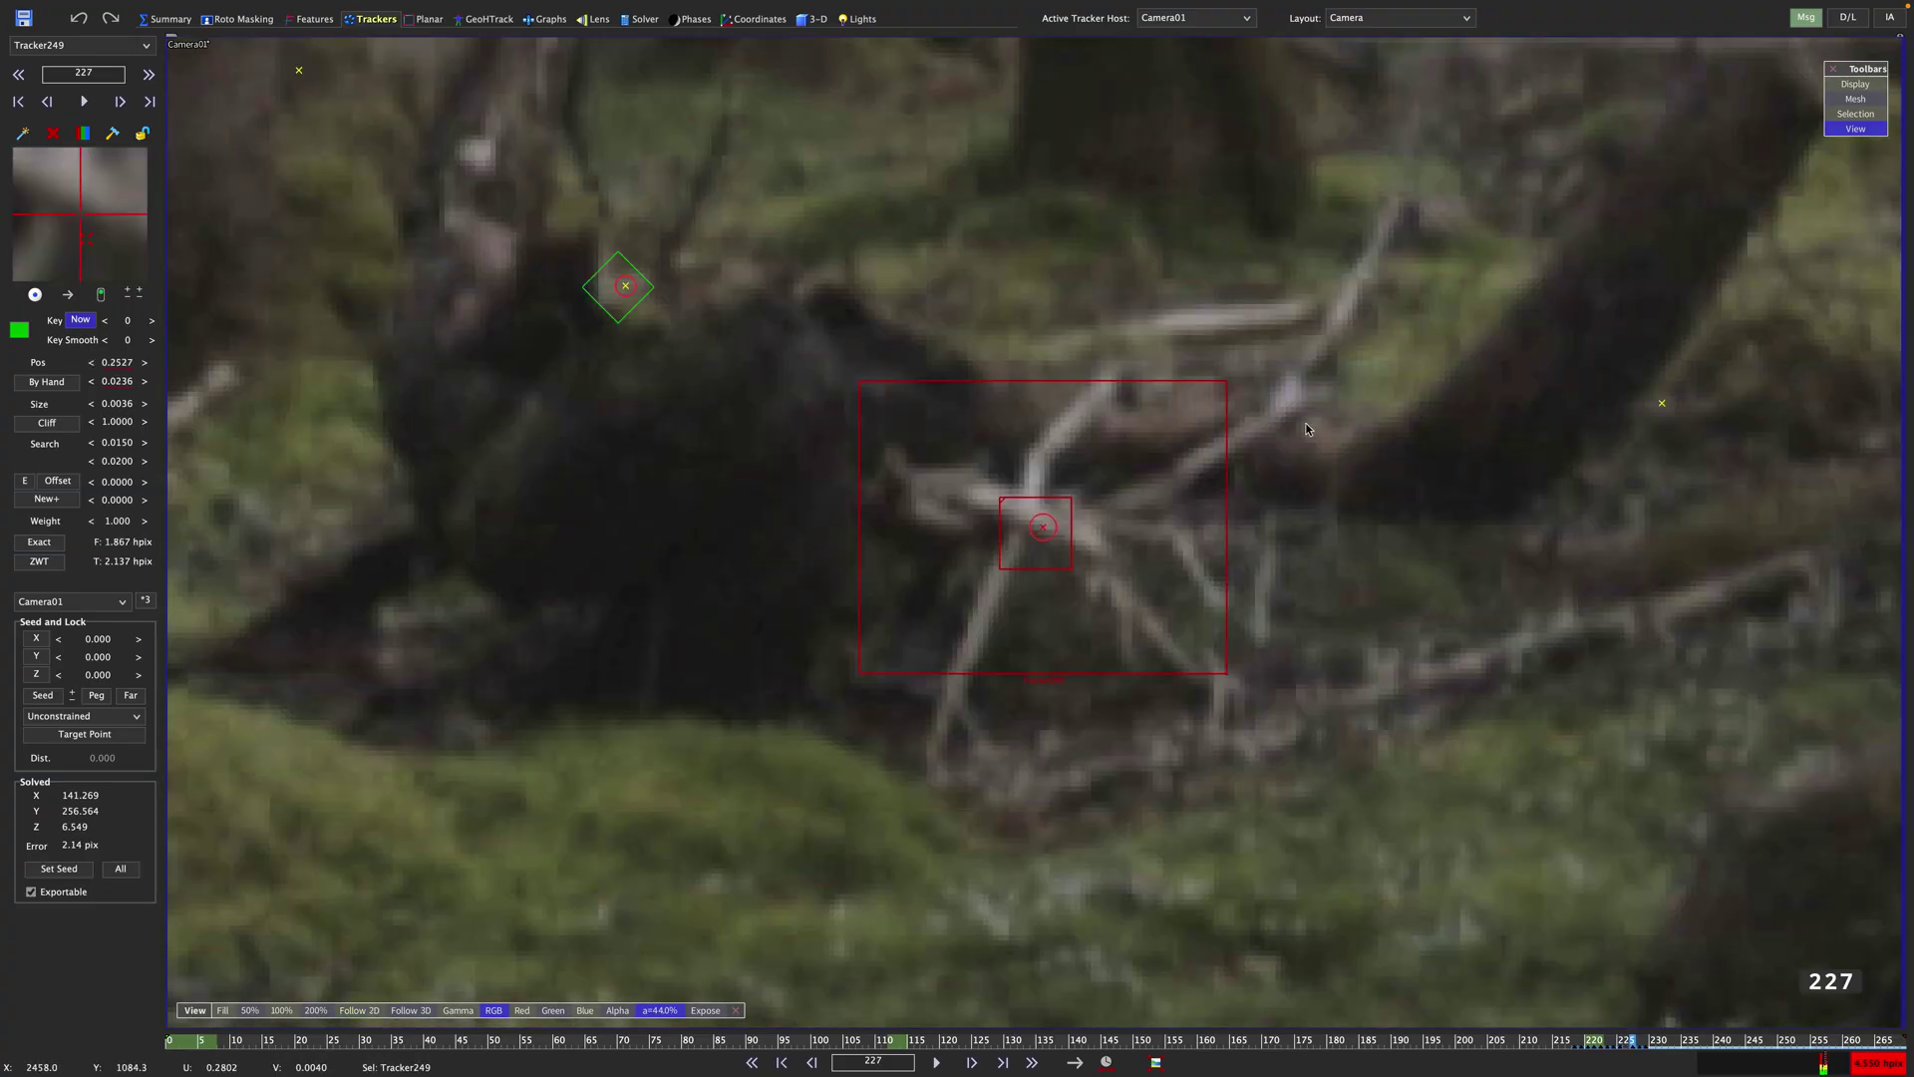
{"action": "left_click", "coordinate": [359, 1010]}
{"action": "key", "text": "s"}
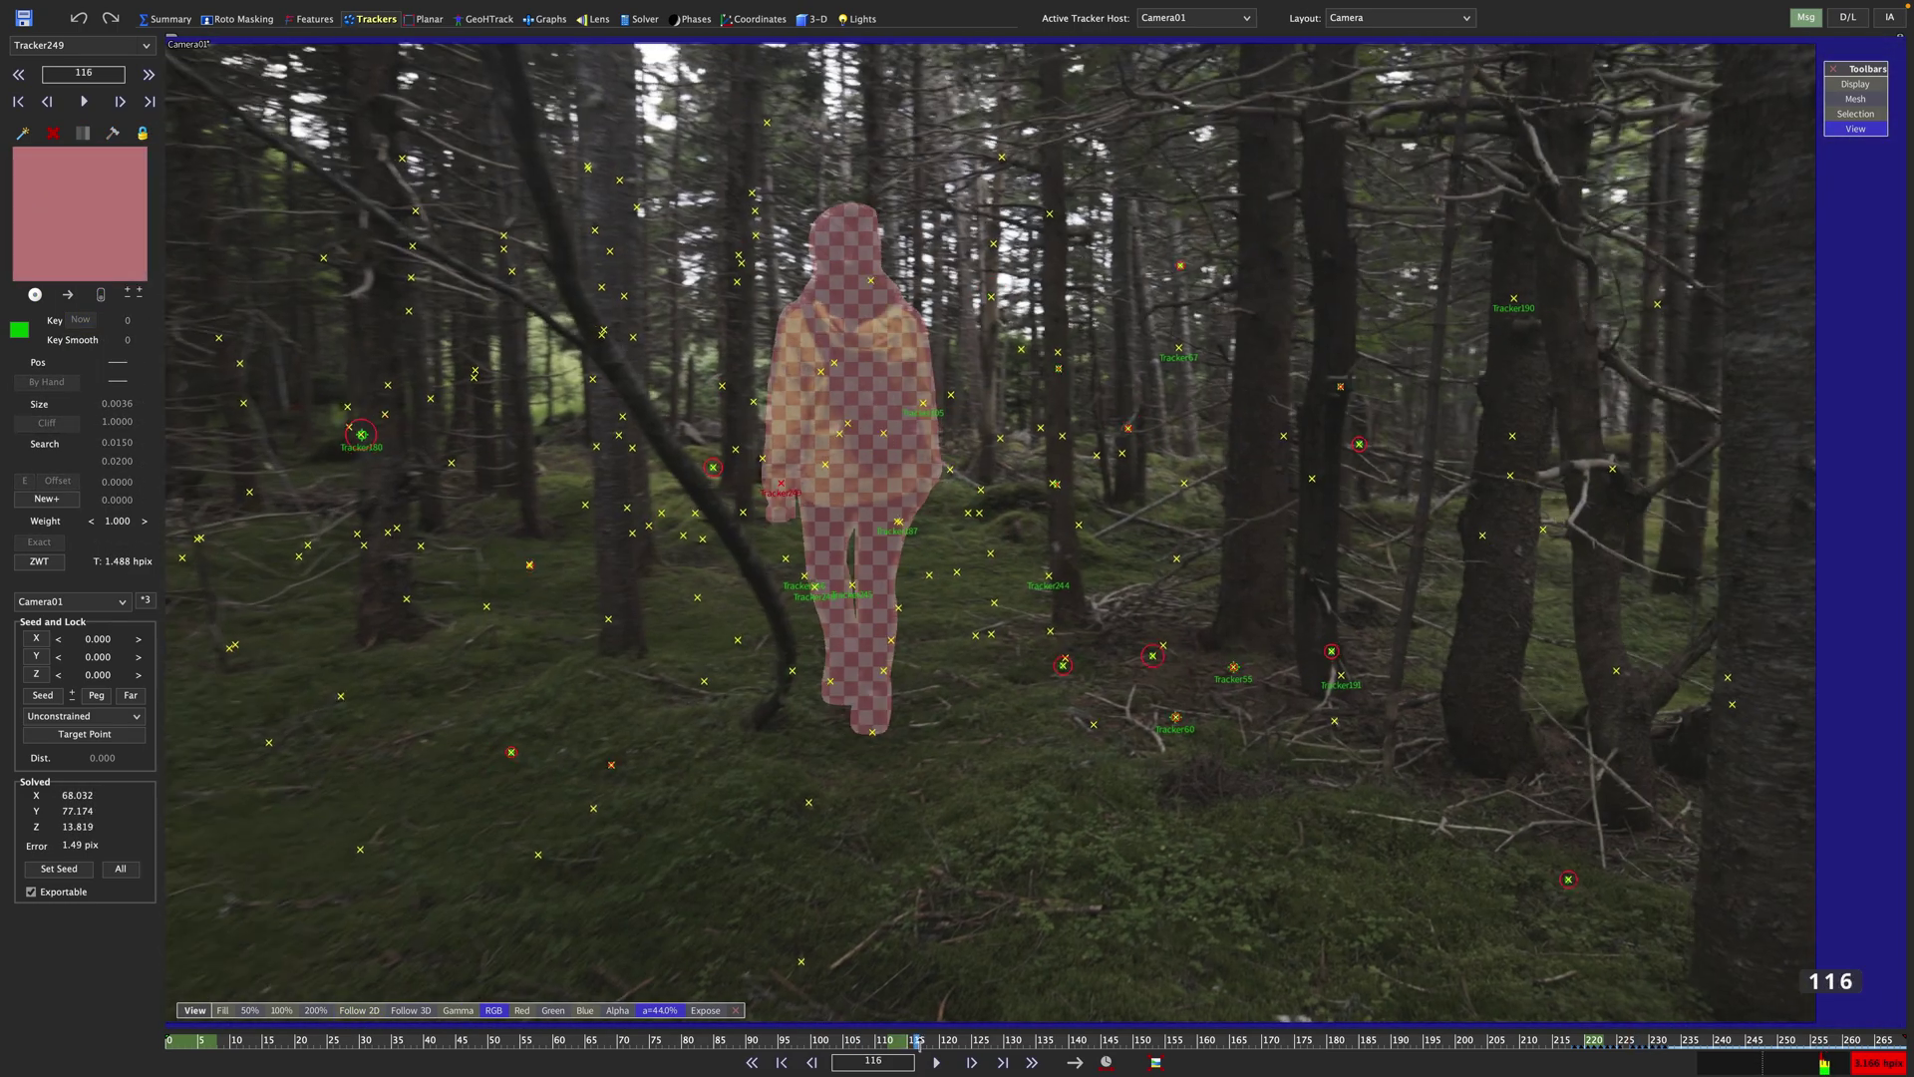
Step: At frame 108, add a supervised tracker on the crossed twigs in the foreground, size about 0.0071, and make it a pattern-match tracker
{"action": "left_click_drag", "start_coordinate": [915, 1042], "coordinate": [865, 1048]}
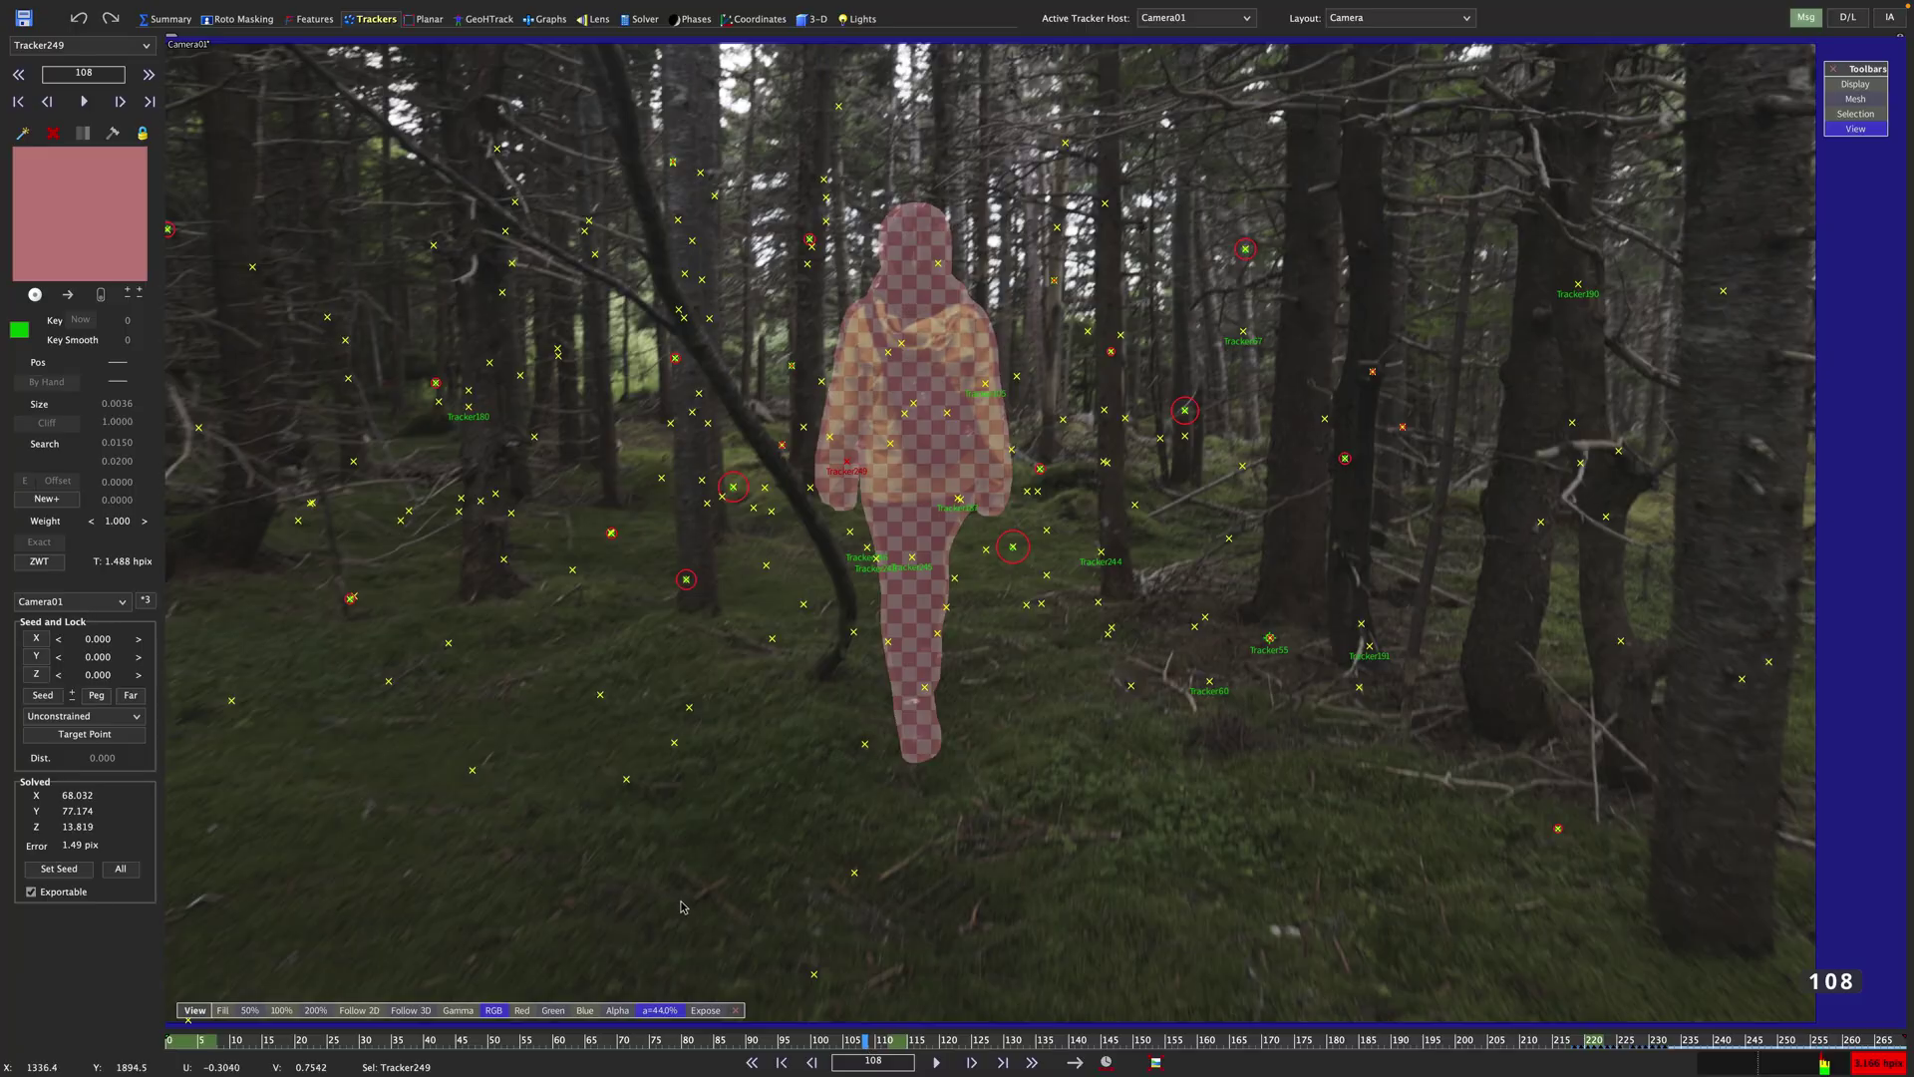
{"action": "scroll", "coordinate": [681, 907], "scroll_direction": "up", "scroll_amount": 5}
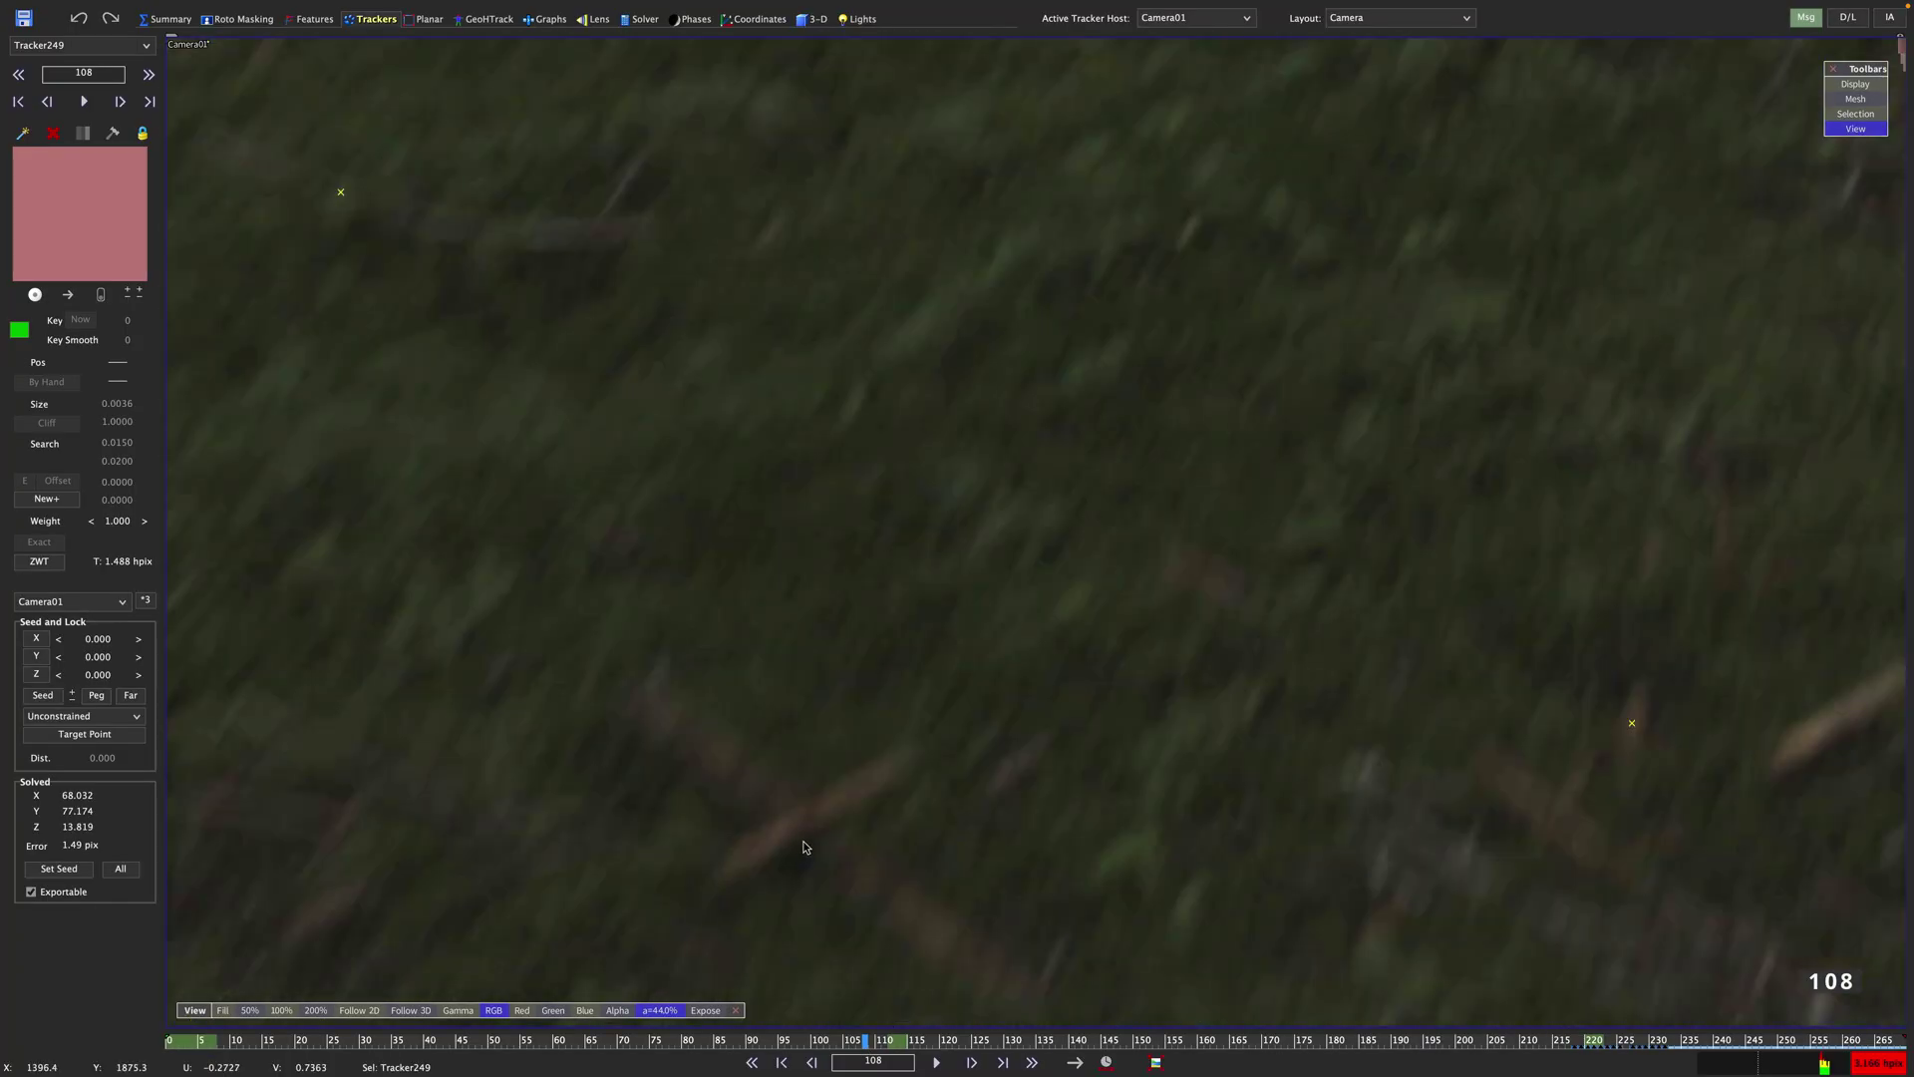
{"action": "left_click", "coordinate": [806, 847]}
{"action": "left_click_drag", "start_coordinate": [827, 864], "coordinate": [845, 878]}
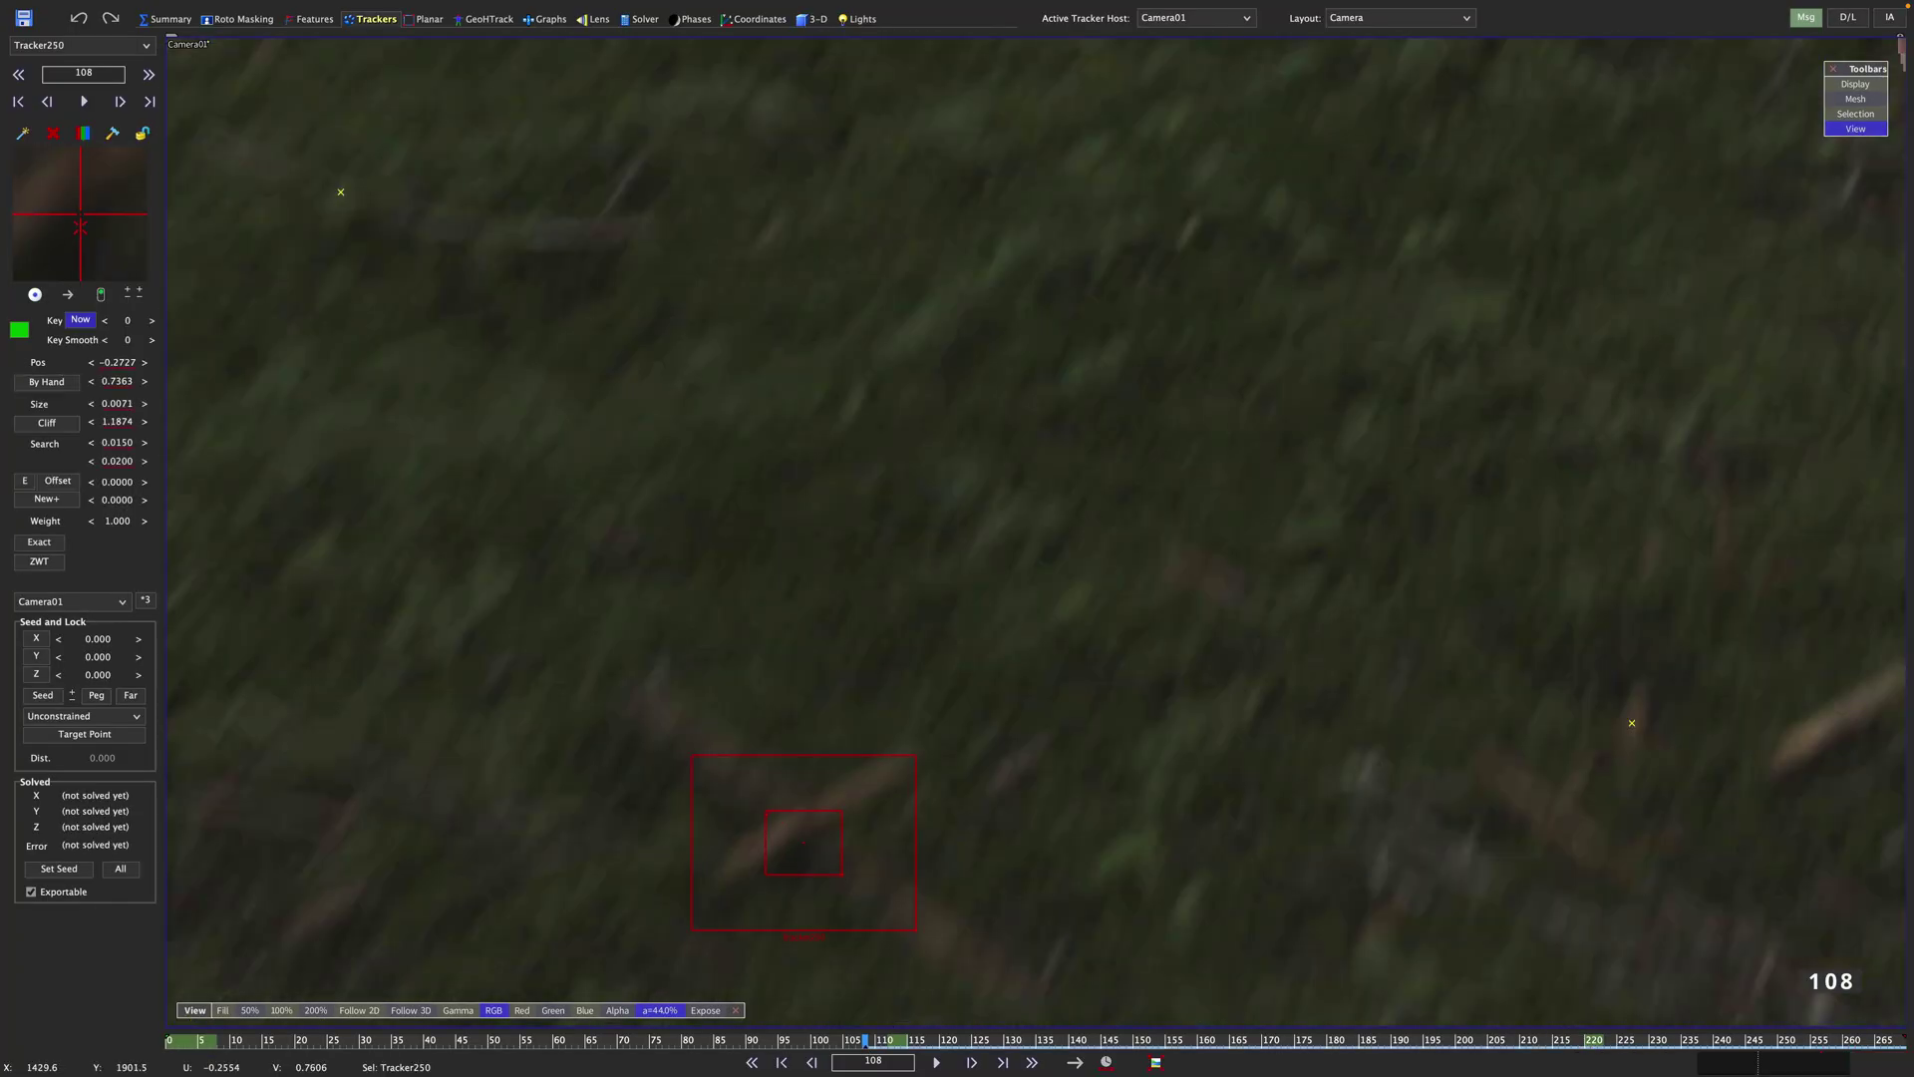
{"action": "key", "text": "d"}
{"action": "scroll", "coordinate": [808, 646], "scroll_direction": "down", "scroll_amount": 3}
{"action": "key", "text": "s"}
{"action": "left_click", "coordinate": [41, 296]}
{"action": "key", "text": "d"}
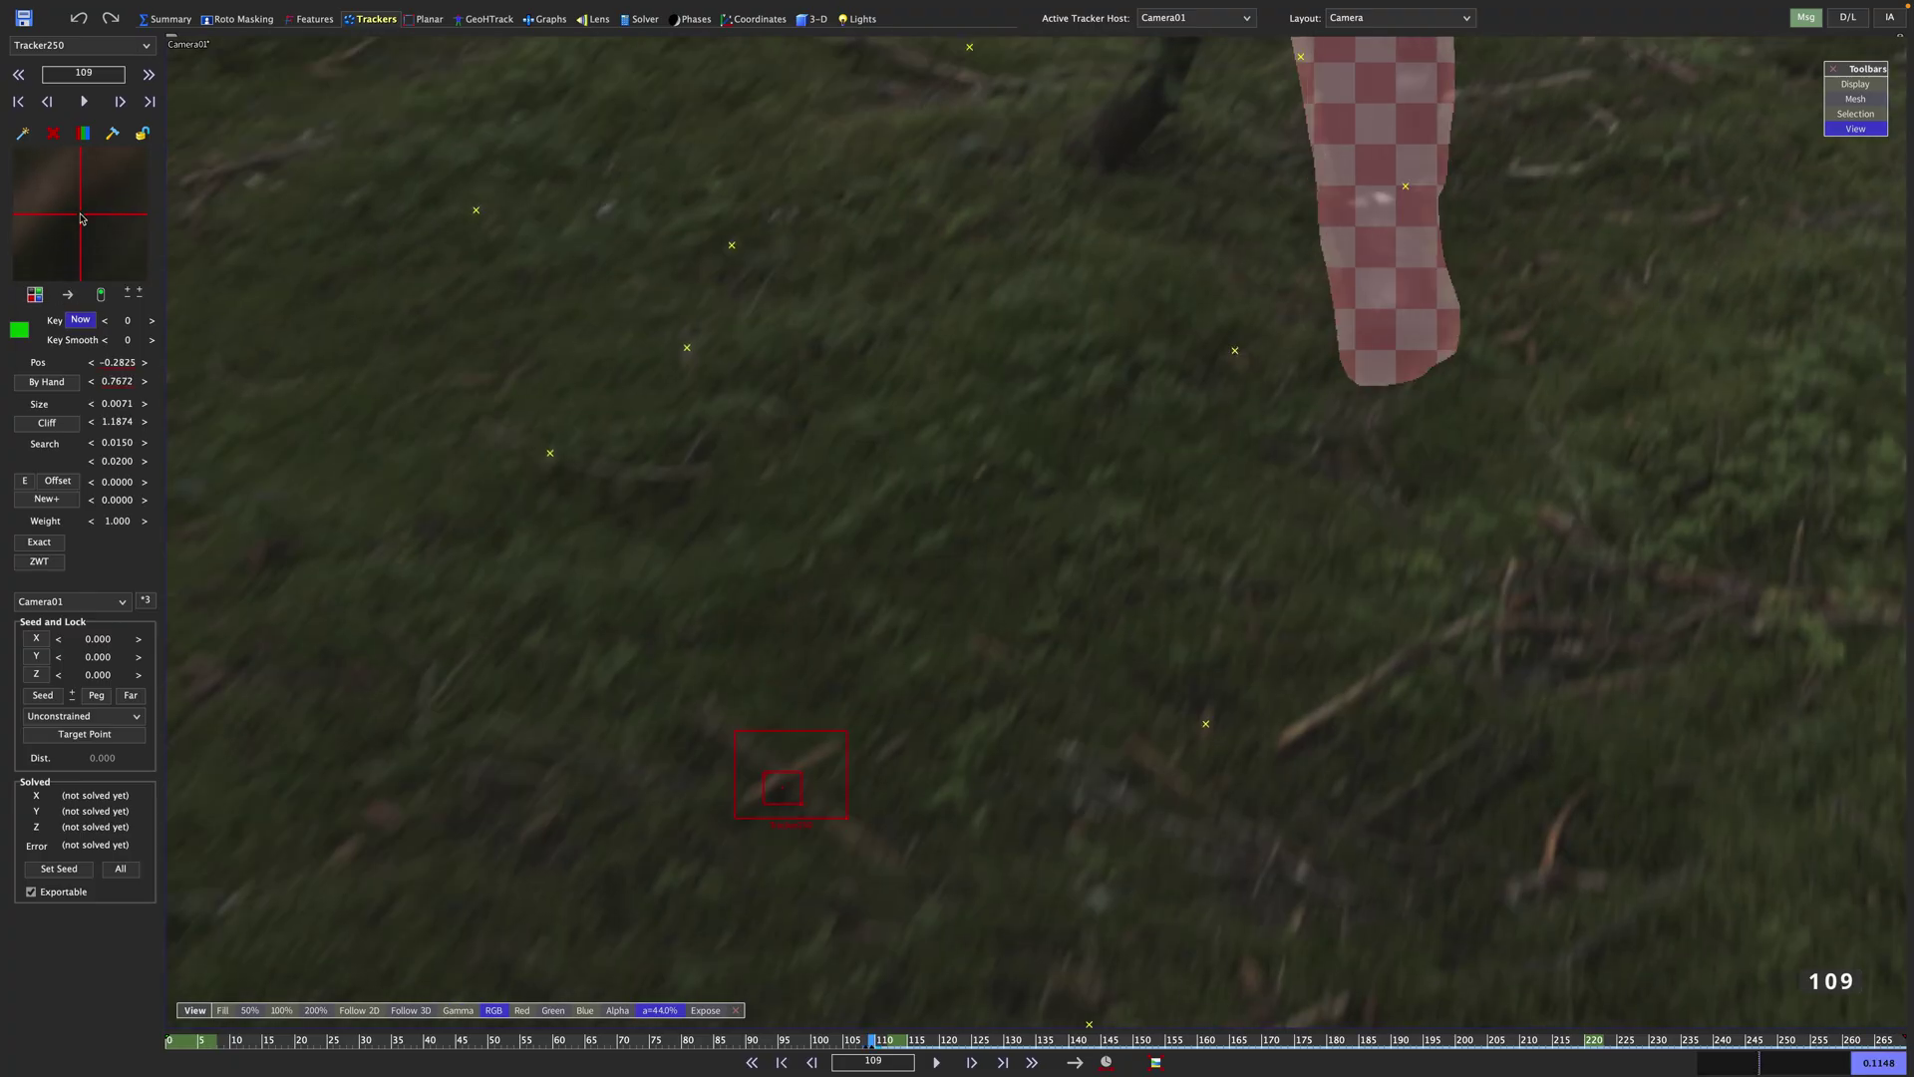
Step: Track the foreground twig tracker forward to frame 119 with Follow 2D on, and lock it
{"action": "key", "text": "5"}
{"action": "key", "text": "d"}
{"action": "key", "text": "d"}
{"action": "key", "text": "d"}
{"action": "key", "text": "d"}
{"action": "key", "text": "d"}
{"action": "key", "text": "d"}
{"action": "key", "text": "d"}
{"action": "key", "text": "d"}
{"action": "key", "text": "d"}
{"action": "key", "text": "d"}
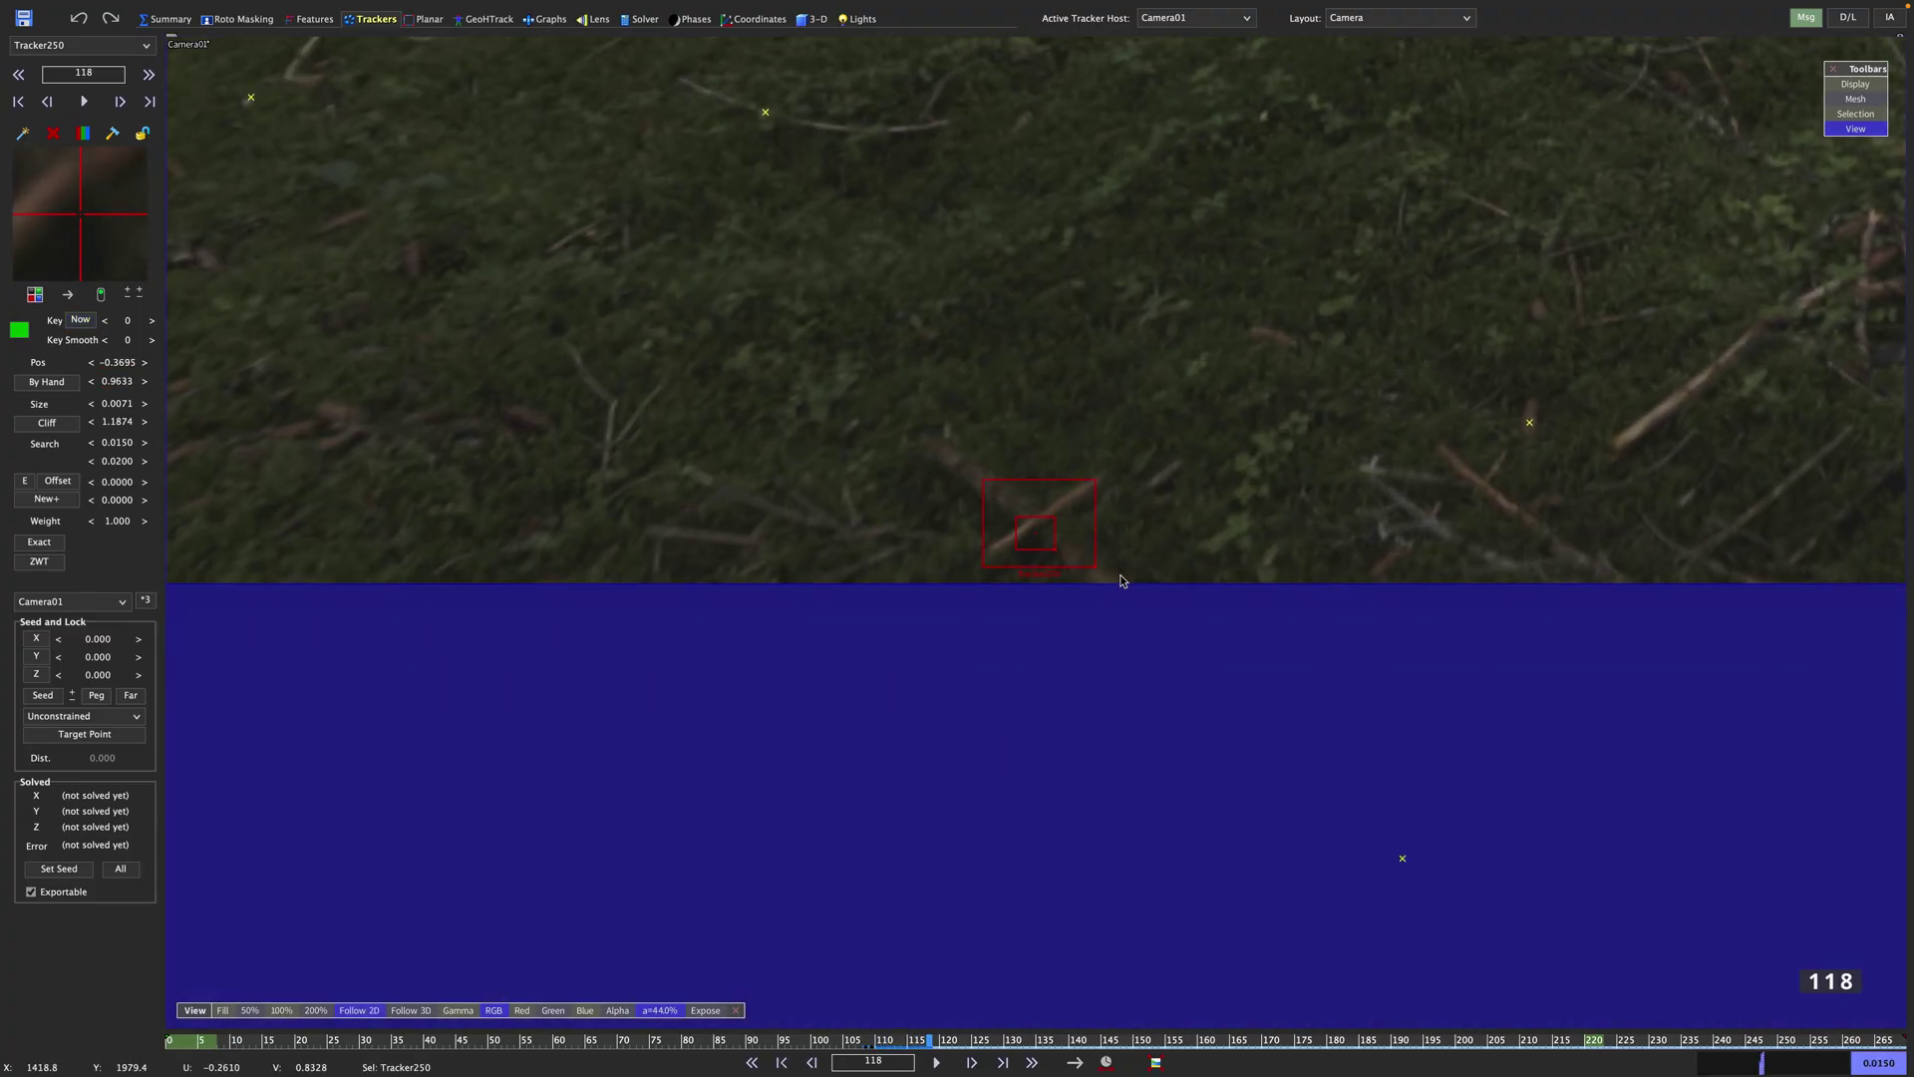
{"action": "left_click", "coordinate": [141, 131]}
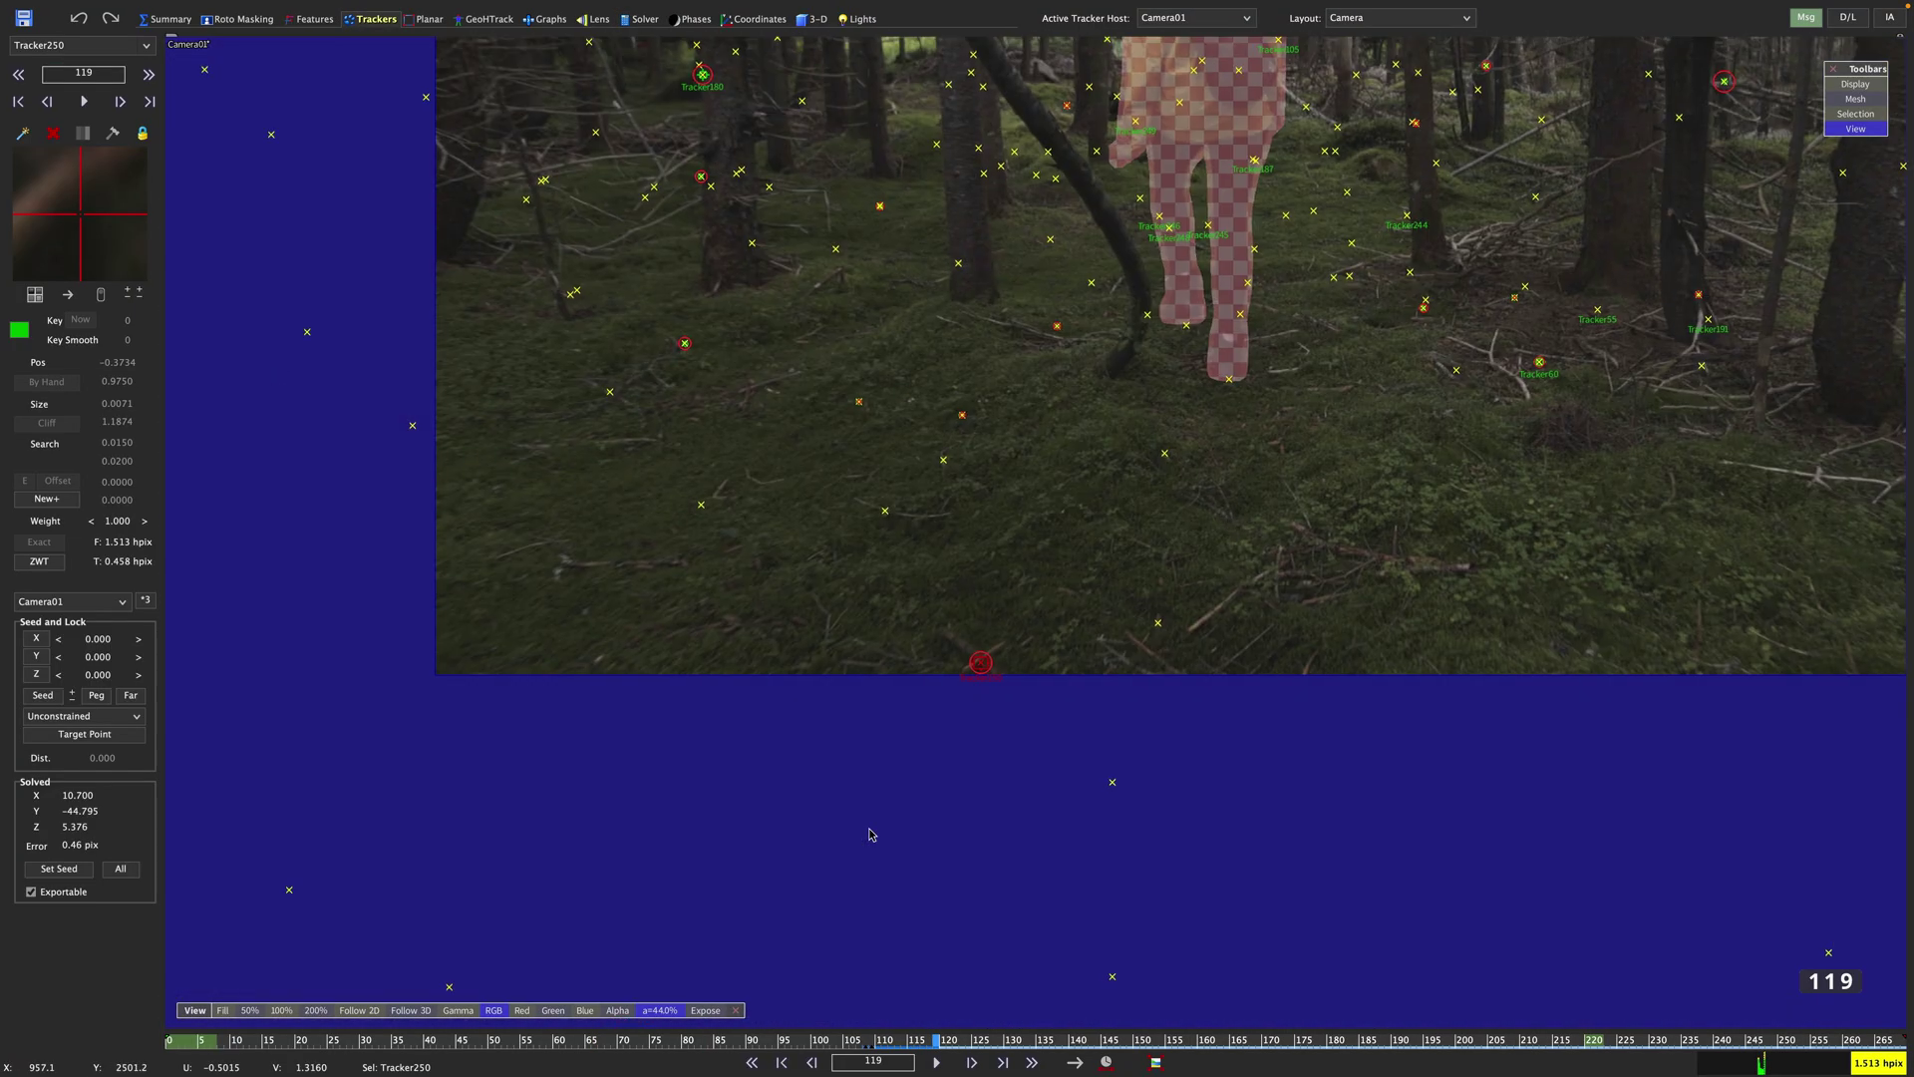
Step: Examine the twig tracker up close from frame 119 back to frame 108 for drift
{"action": "scroll", "coordinate": [983, 670], "scroll_direction": "up", "scroll_amount": 8}
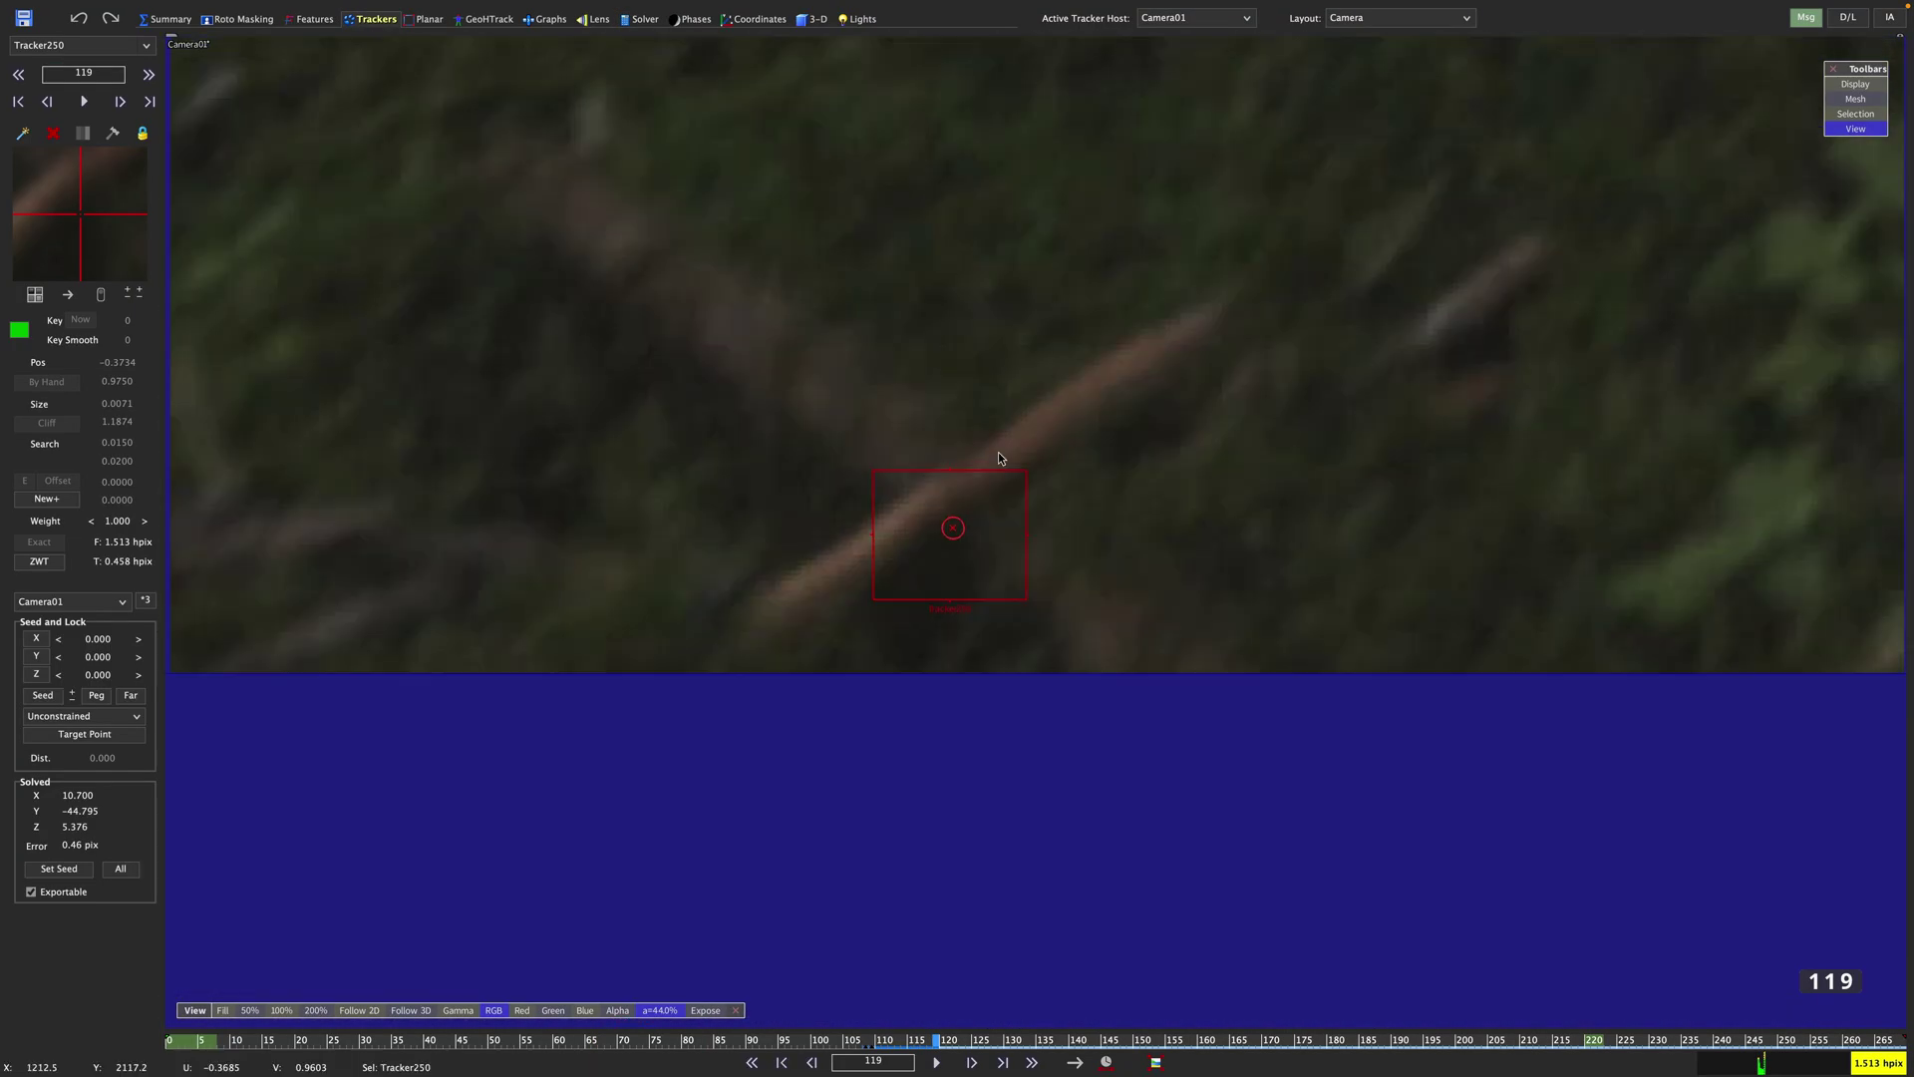
{"action": "key", "text": "5"}
{"action": "key", "text": "s"}
{"action": "key", "text": "s"}
{"action": "key", "text": "s"}
{"action": "key", "text": "s"}
{"action": "key", "text": "s"}
{"action": "key", "text": "s"}
{"action": "key", "text": "s"}
{"action": "key", "text": "s"}
{"action": "key", "text": "s"}
{"action": "key", "text": "s"}
{"action": "key", "text": "s"}
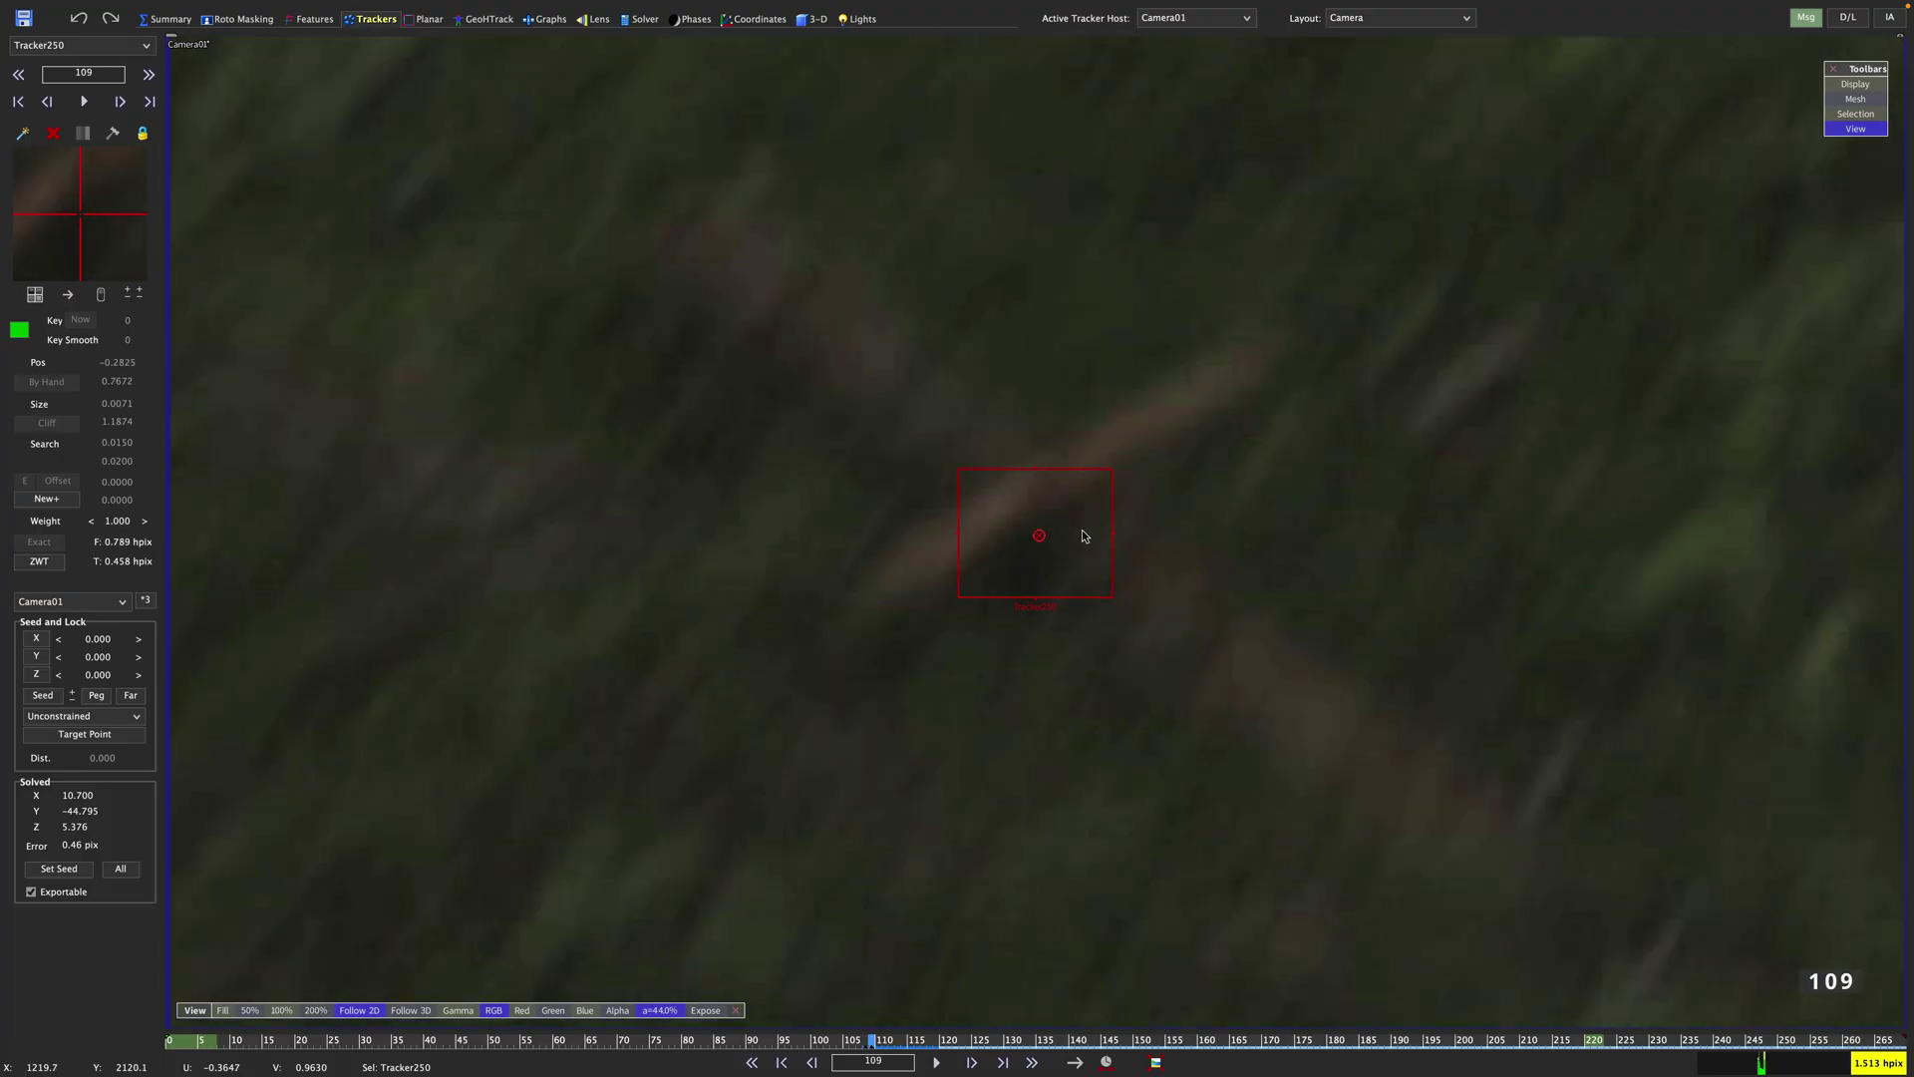
{"action": "key", "text": "d"}
{"action": "key", "text": "d"}
{"action": "key", "text": "s"}
{"action": "key", "text": "s"}
{"action": "key", "text": "d"}
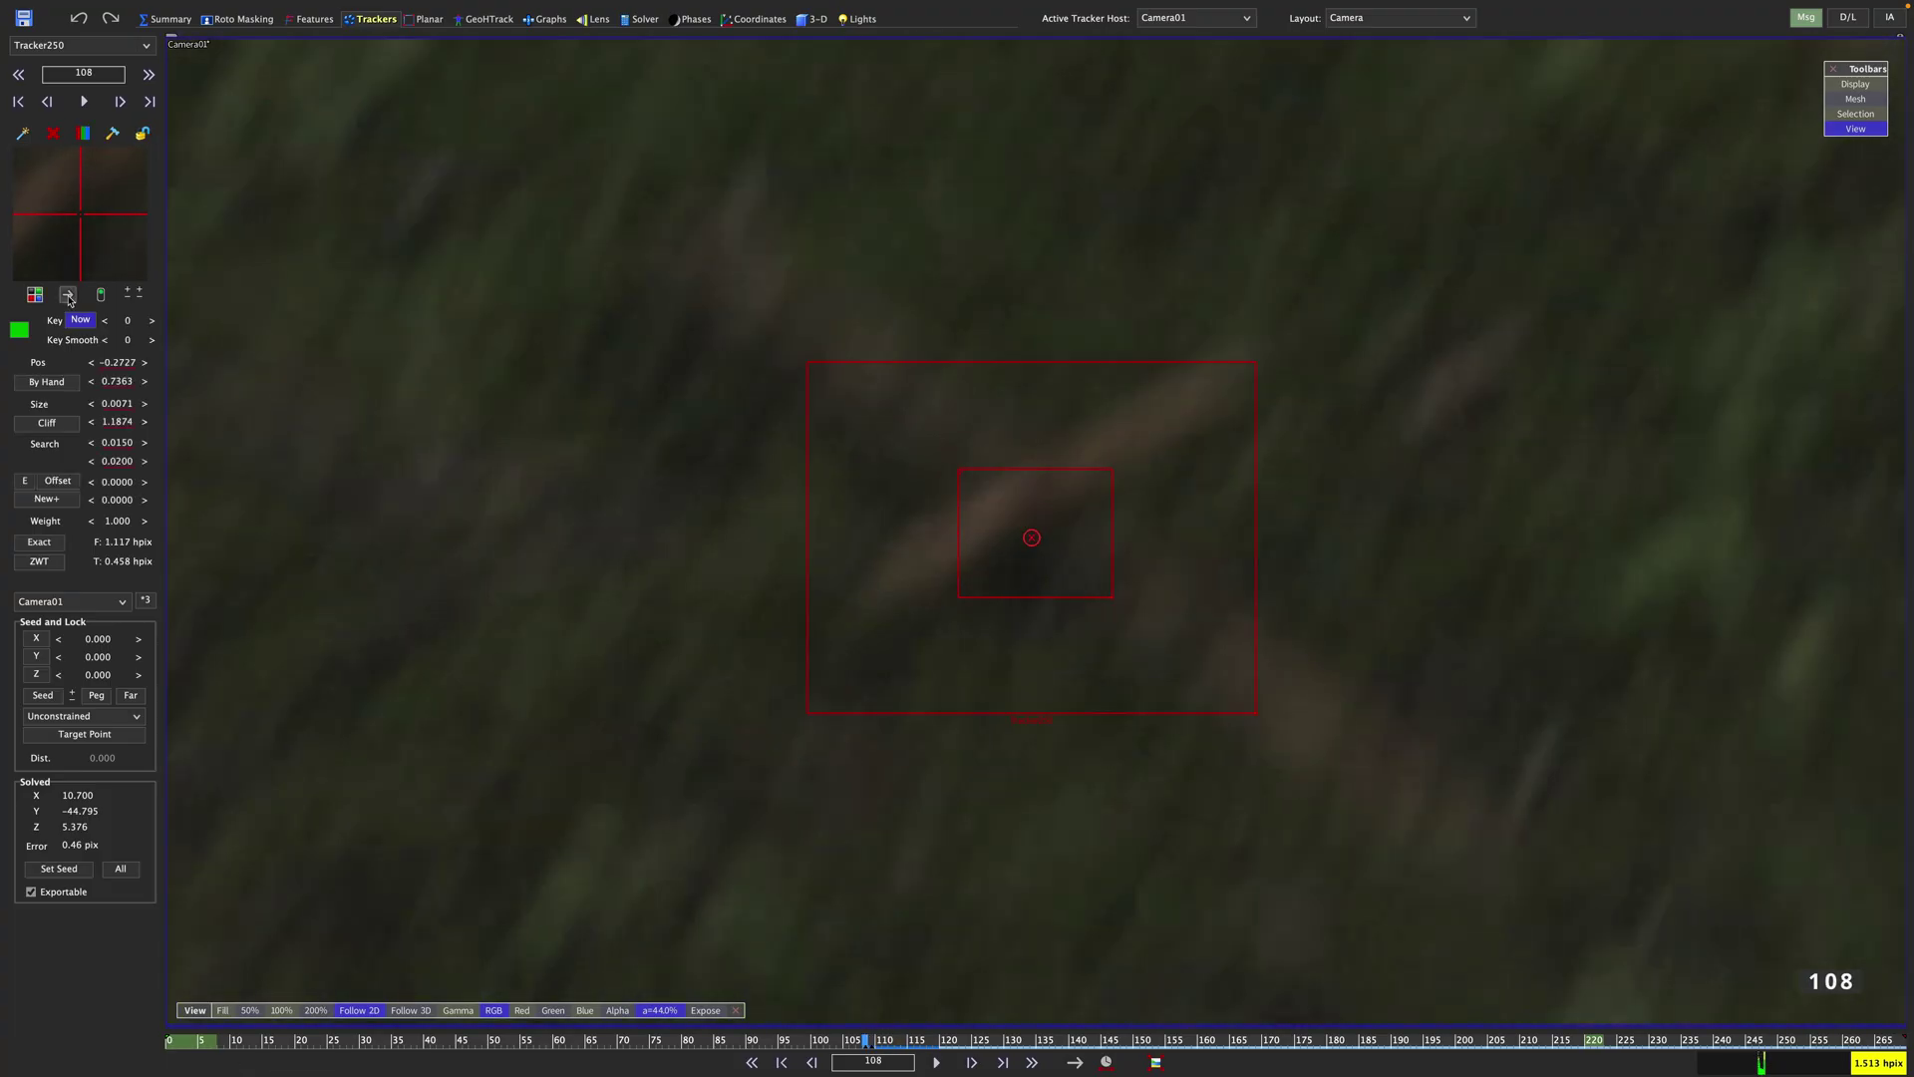
Step: Track the twig tracker backward from frame 108 to frame 102 and correct its position on the crossed twigs
{"action": "key", "text": "s"}
{"action": "key", "text": "s"}
{"action": "key", "text": "s"}
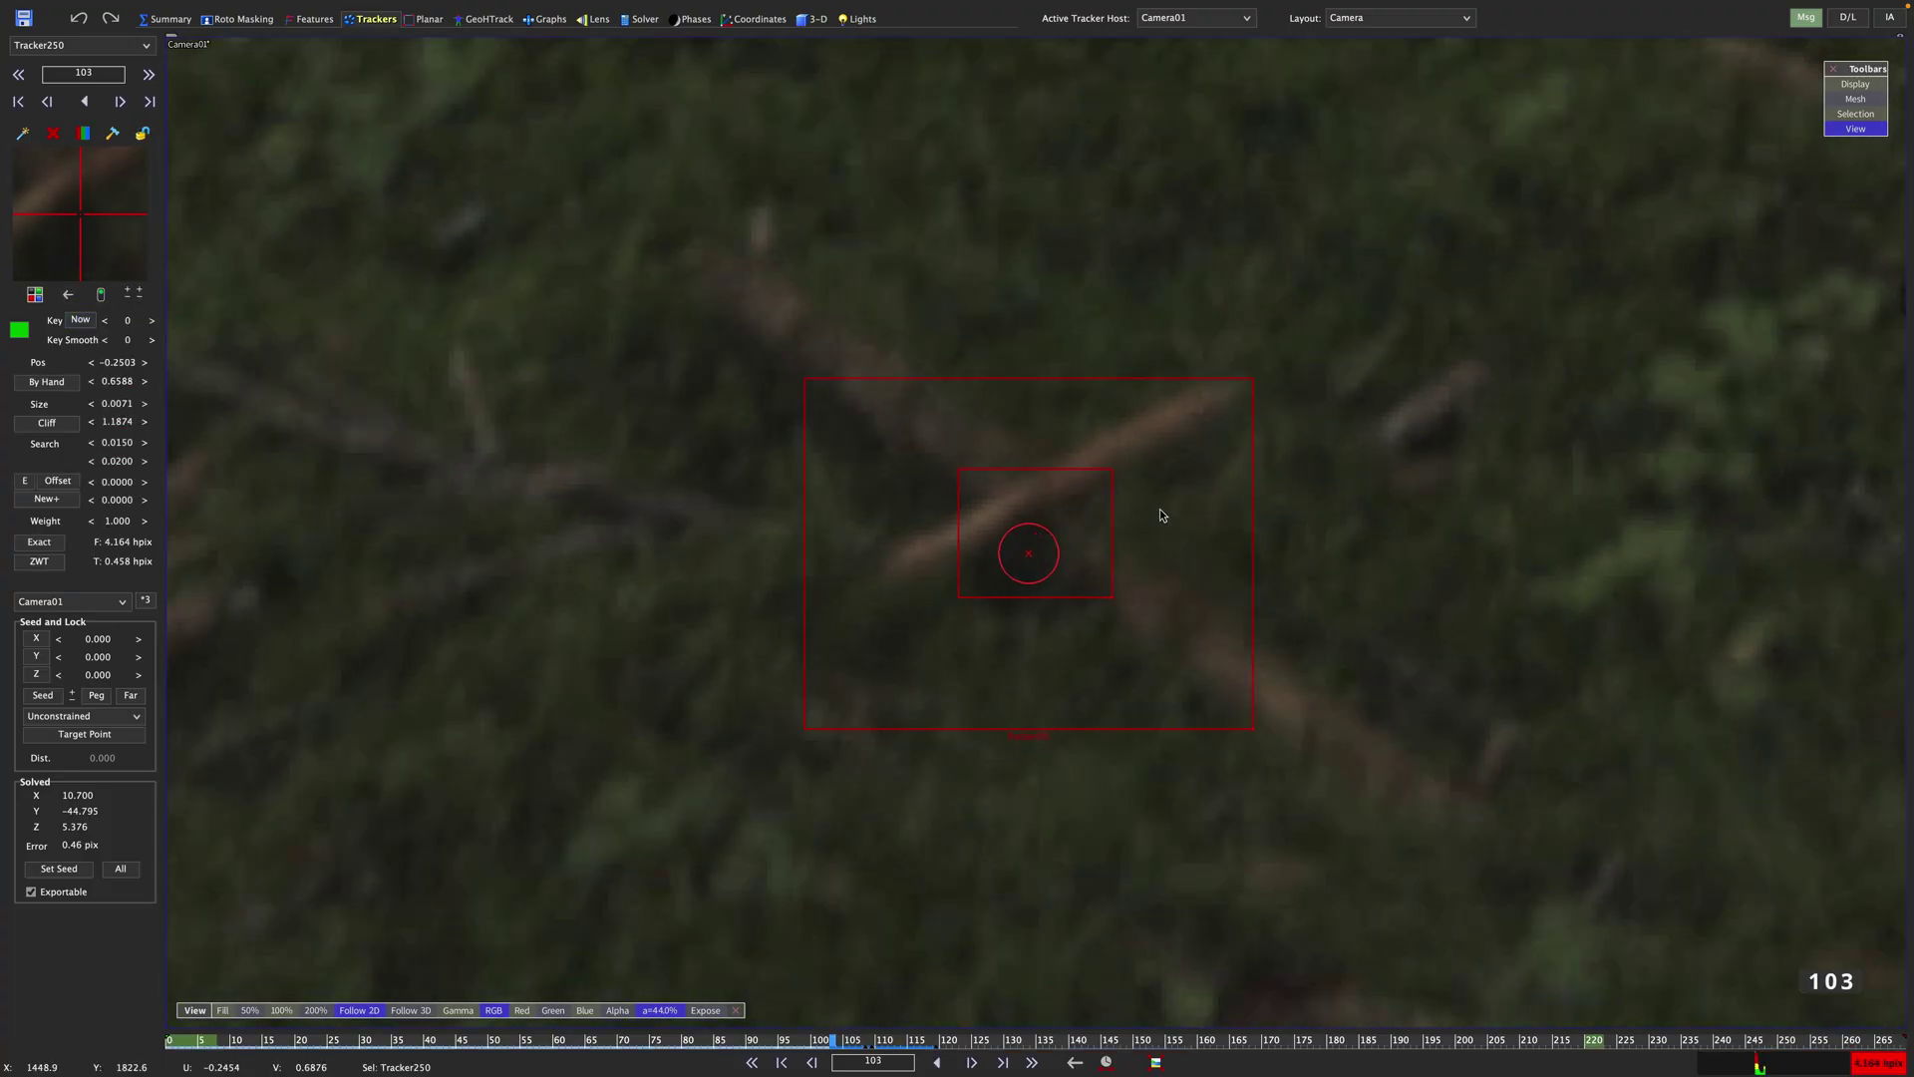
{"action": "left_click_drag", "start_coordinate": [80, 213], "coordinate": [83, 195]}
{"action": "key", "text": "d"}
{"action": "key", "text": "s"}
{"action": "key", "text": "d"}
{"action": "key", "text": "Left"}
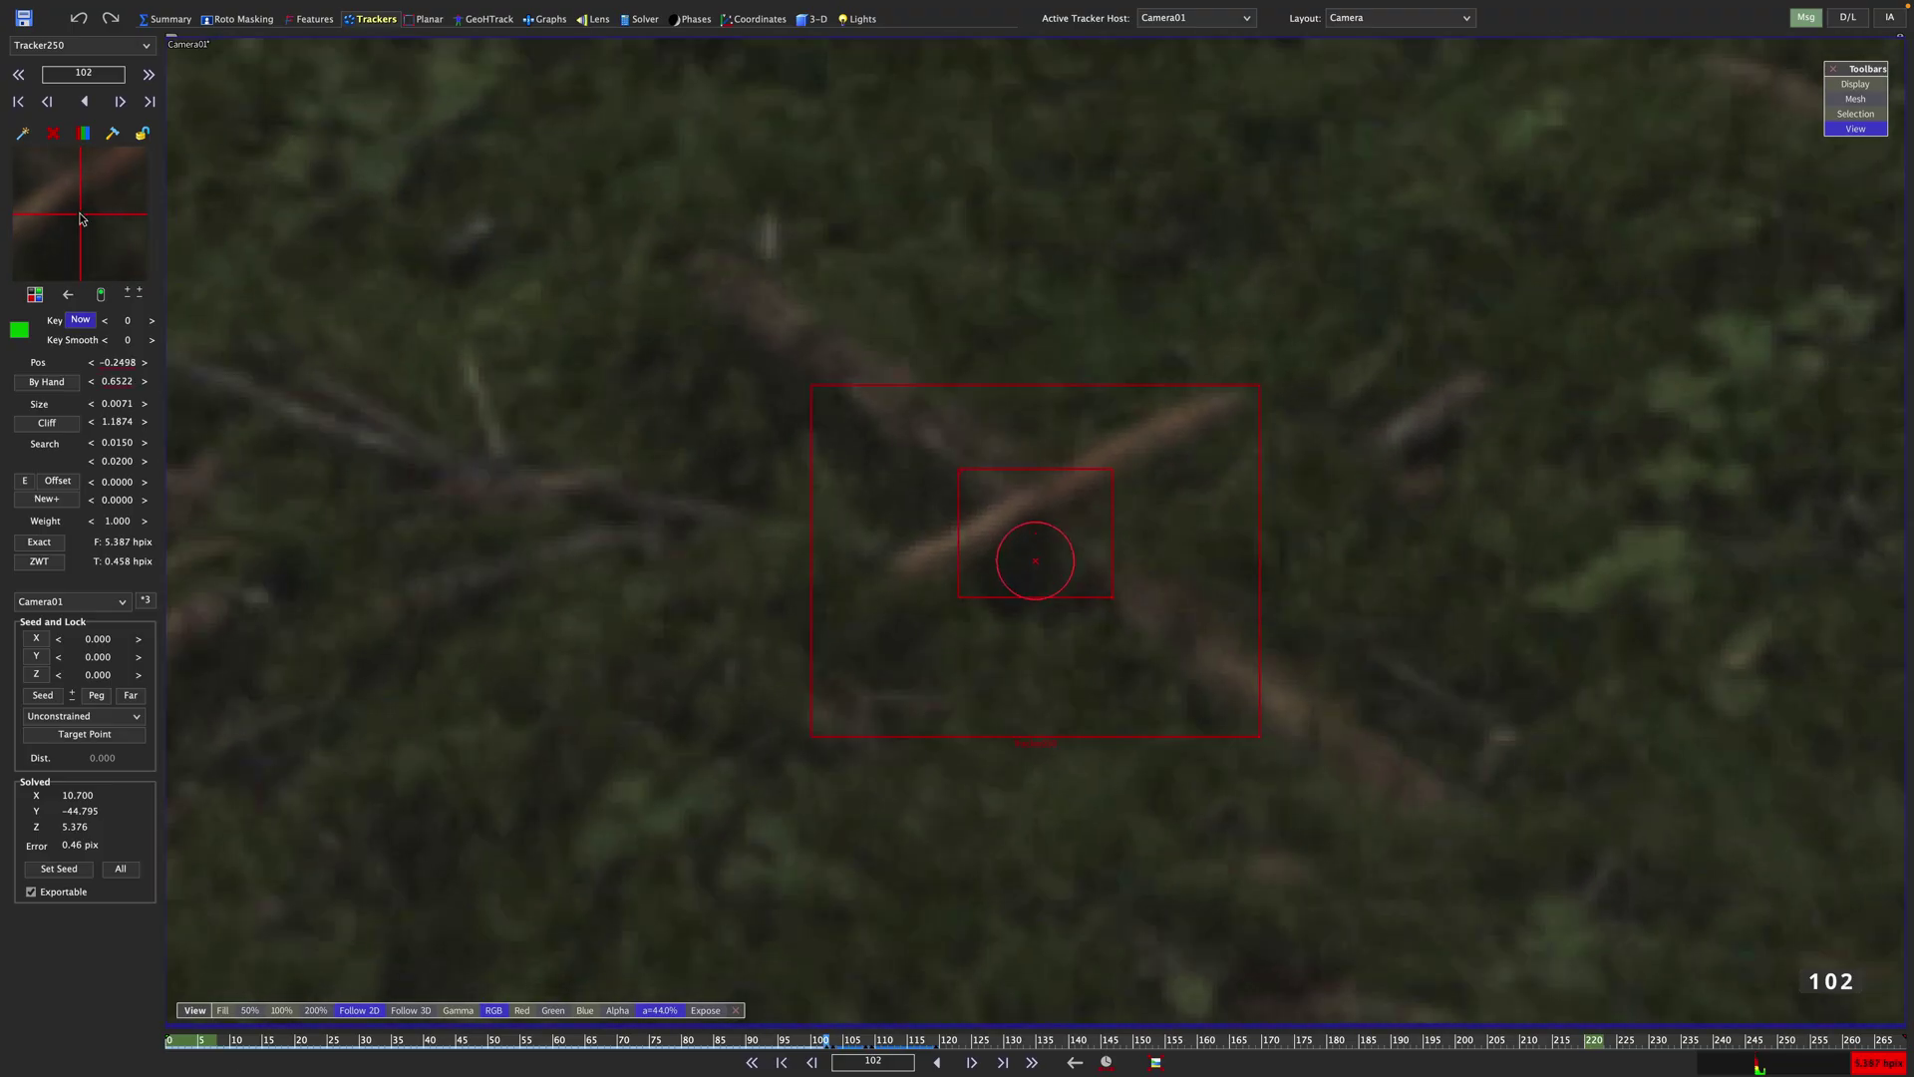
{"action": "key", "text": "Right"}
{"action": "key", "text": "5"}
{"action": "key", "text": "Down"}
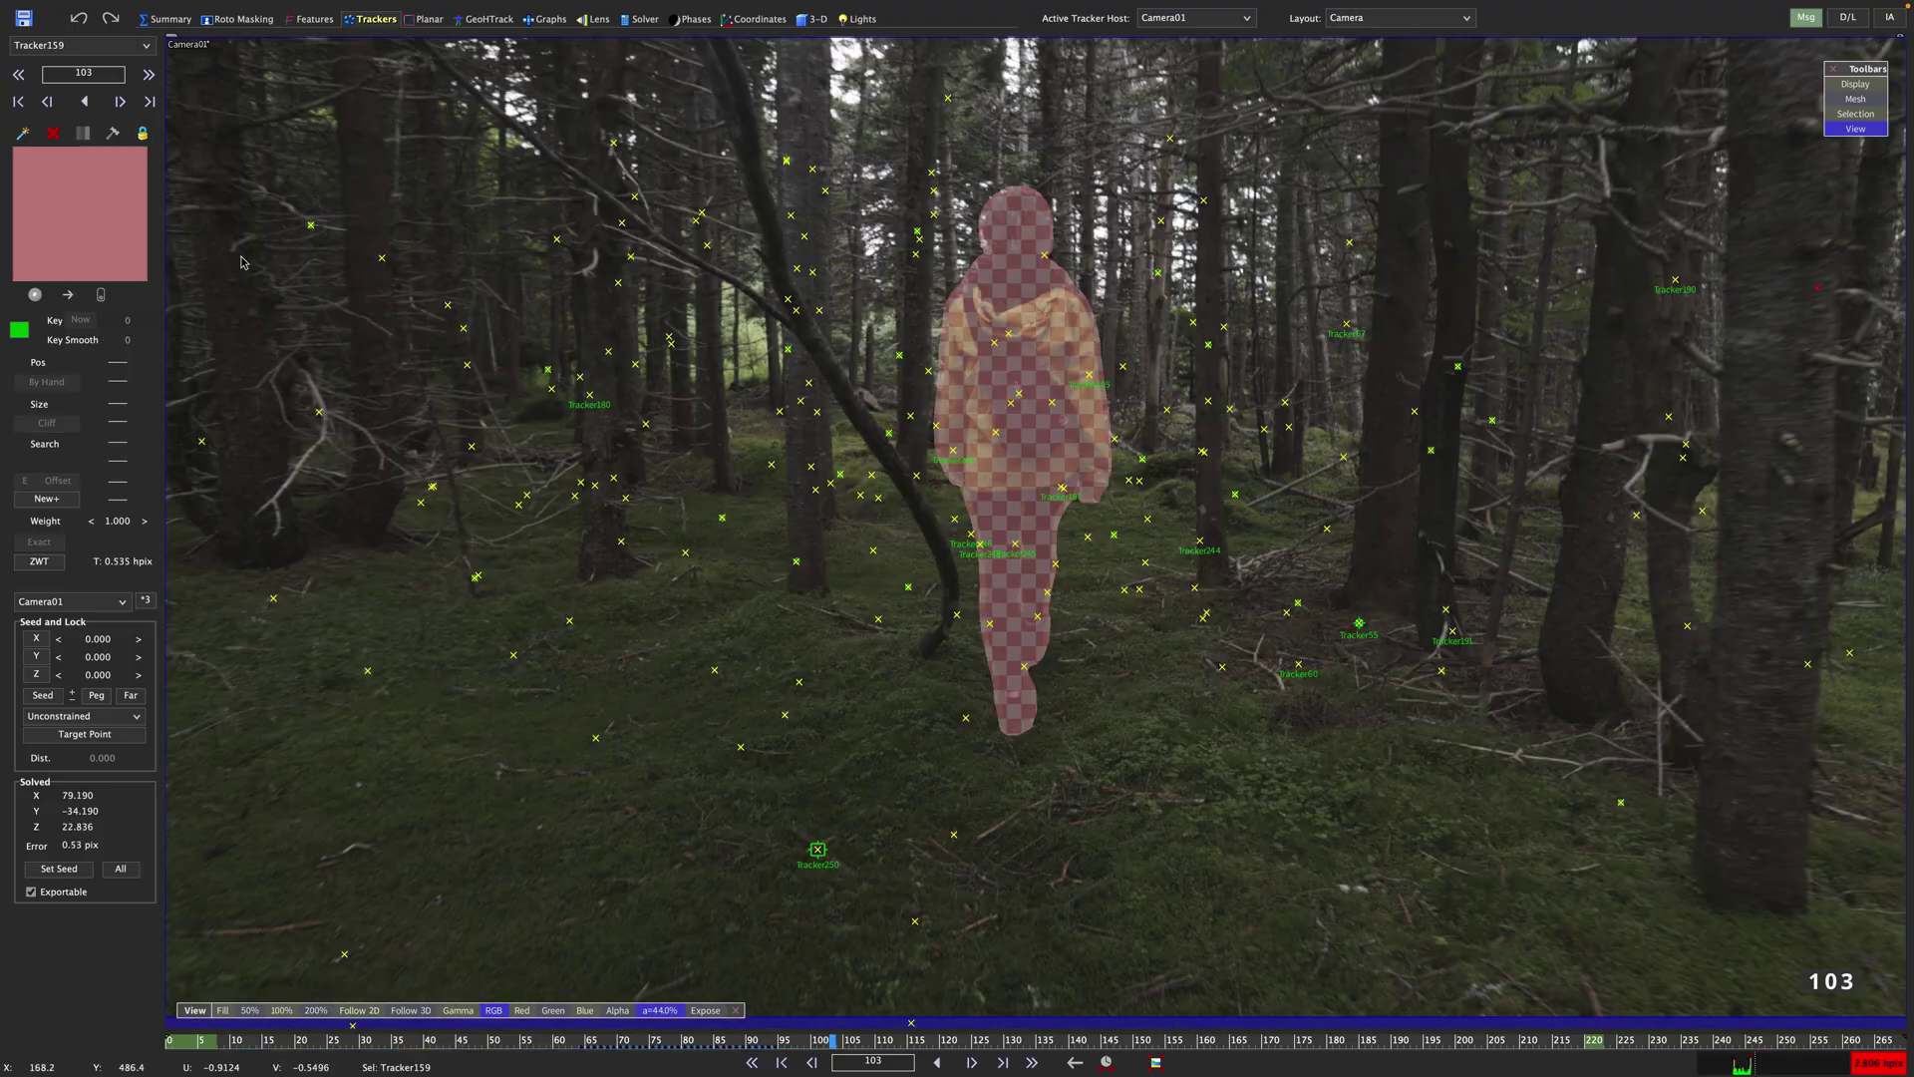
Step: At frame 123, turn on Peel mode and convert extra motion-estimation blips near the fallen branches and among the trunks into trackers
{"action": "left_click", "coordinate": [310, 19]}
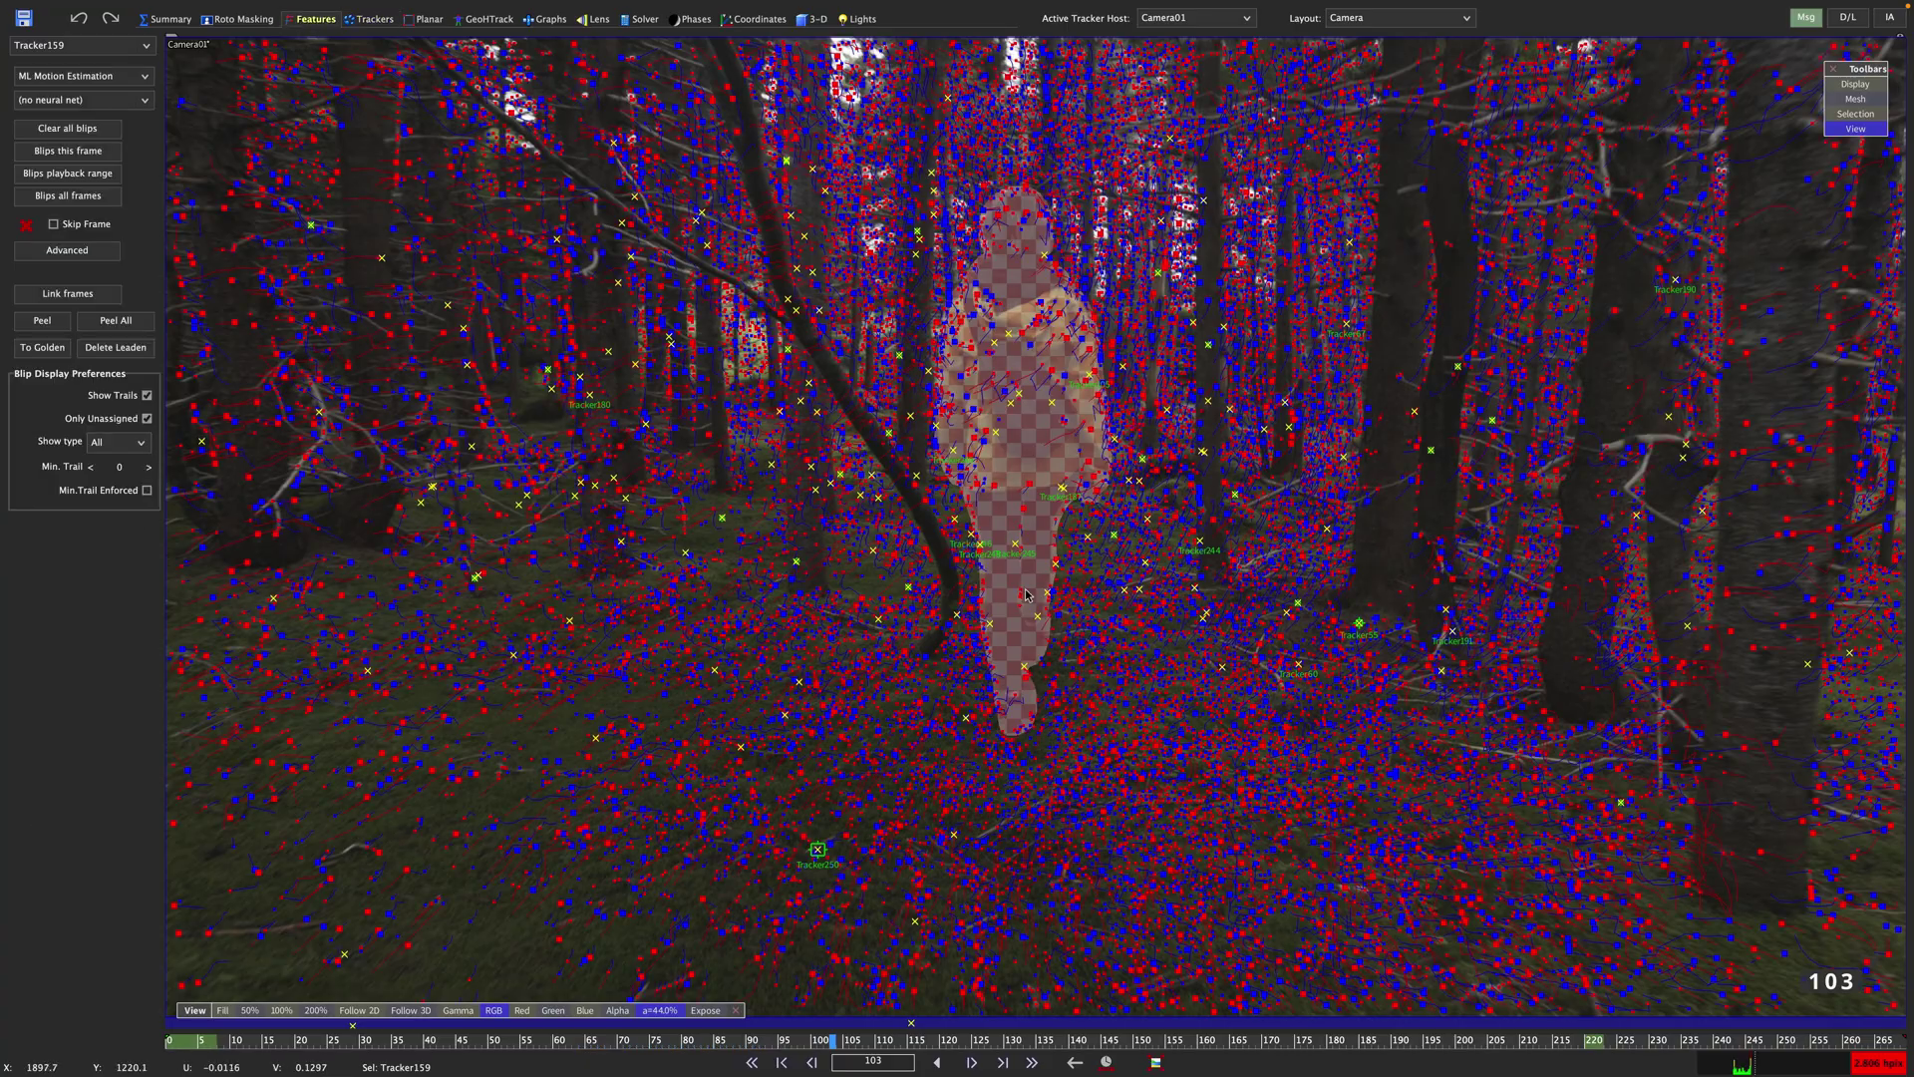
{"action": "scroll", "coordinate": [1137, 589], "scroll_direction": "up", "scroll_amount": 2}
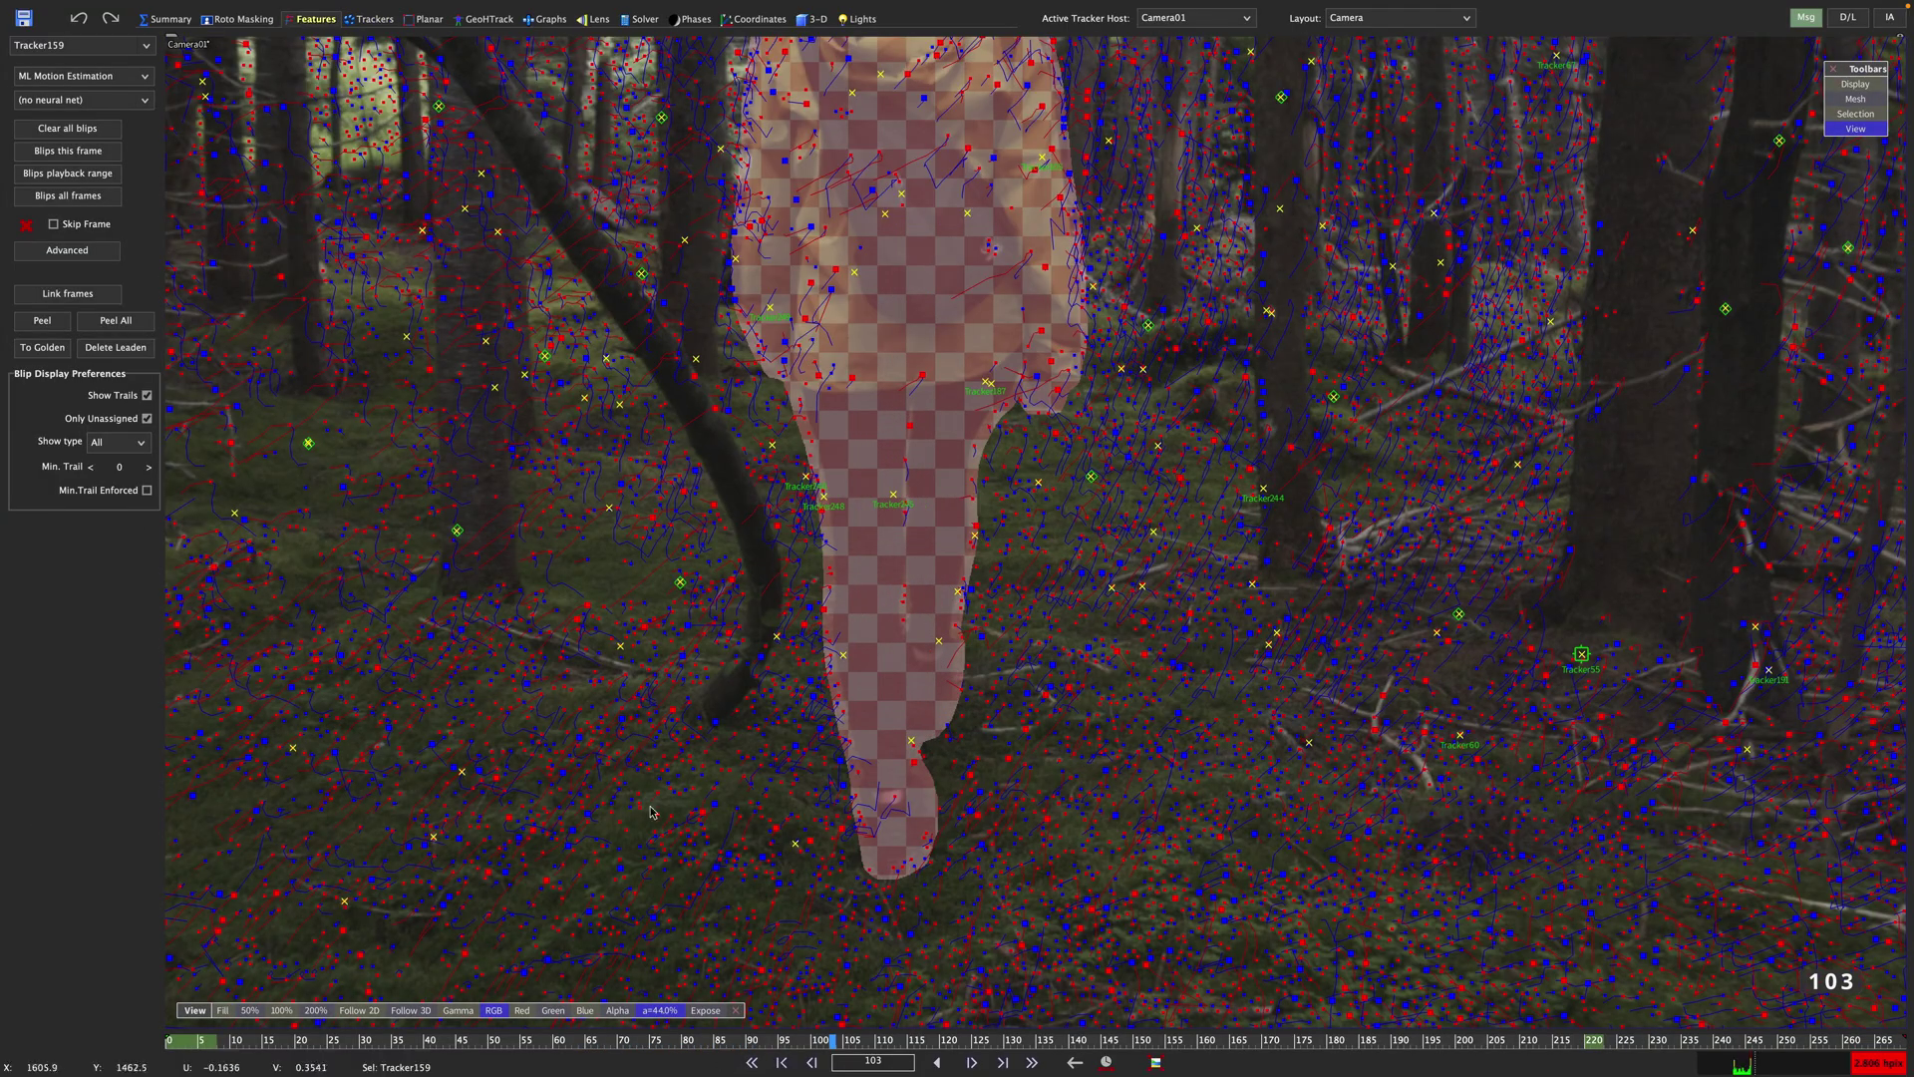
{"action": "middle_click_drag", "start_coordinate": [650, 812], "coordinate": [862, 531]}
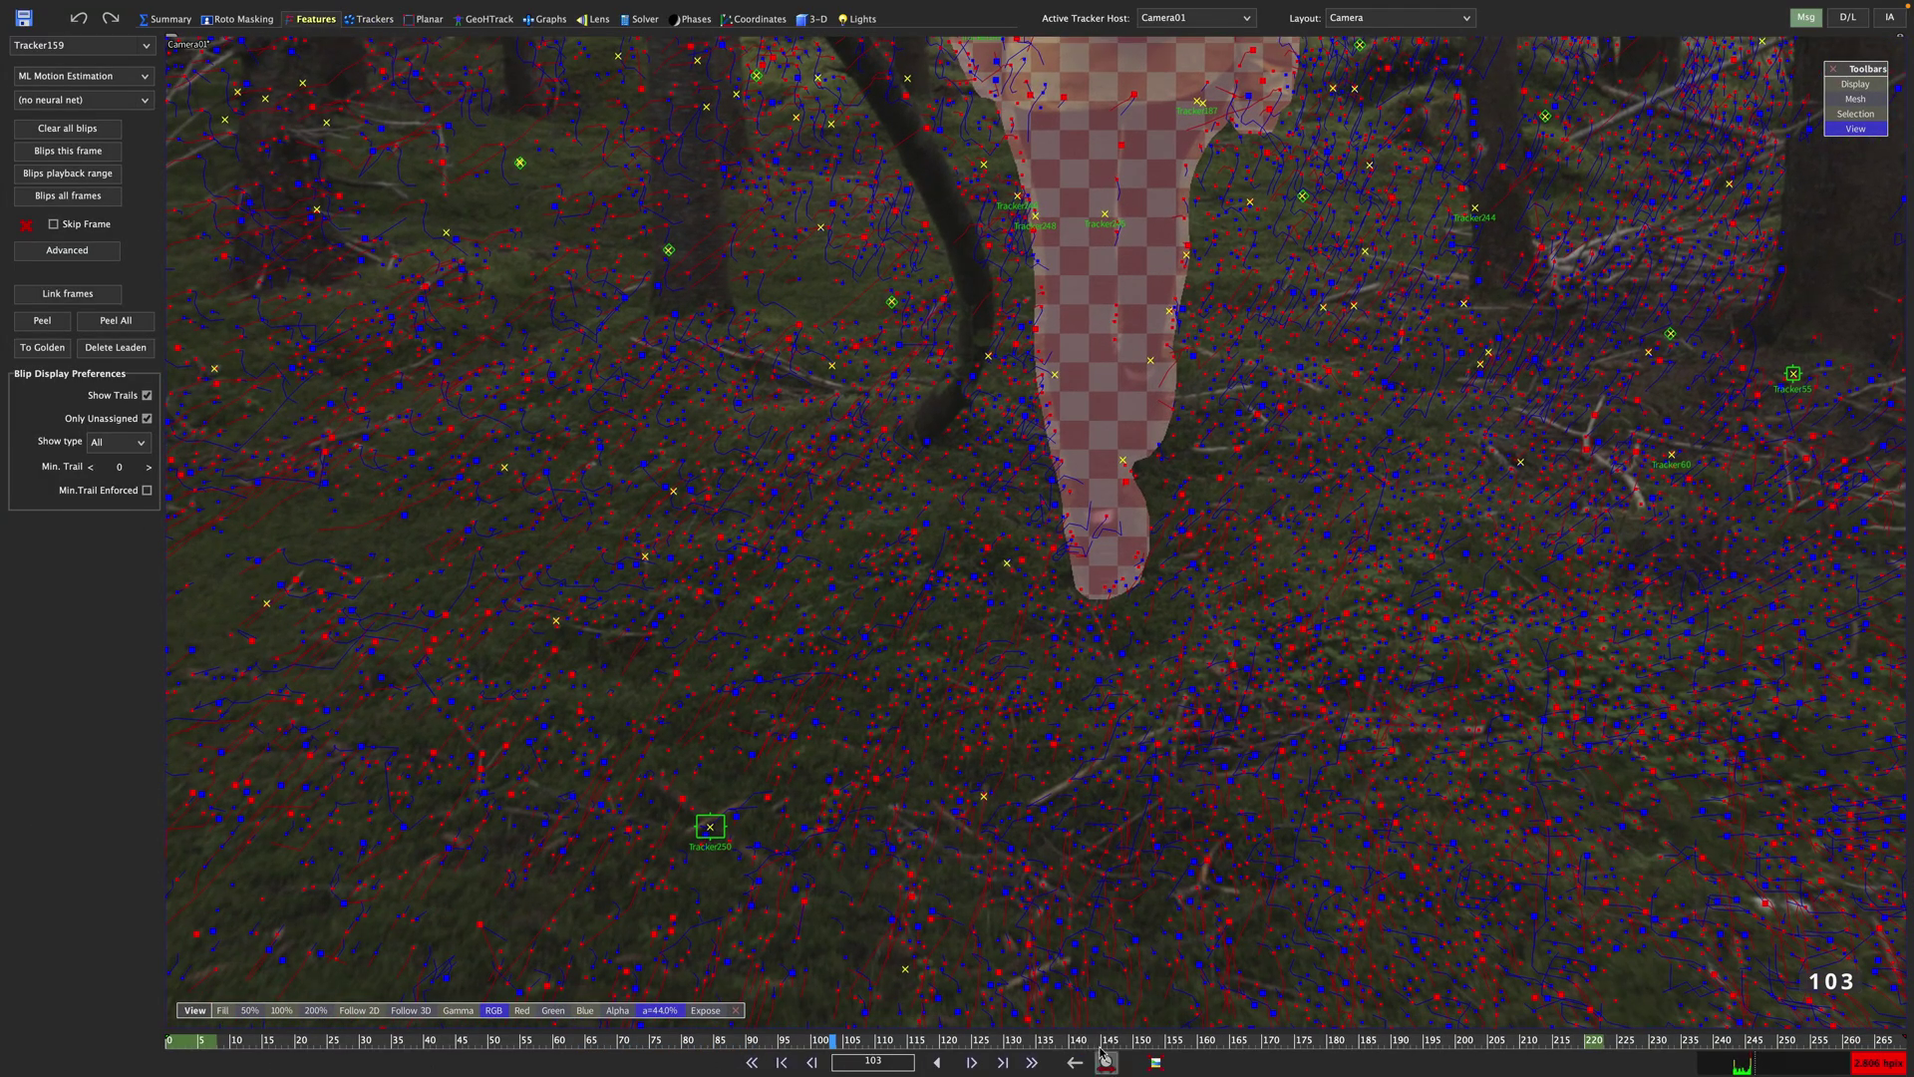
{"action": "left_click_drag", "start_coordinate": [1098, 1043], "coordinate": [943, 1037]}
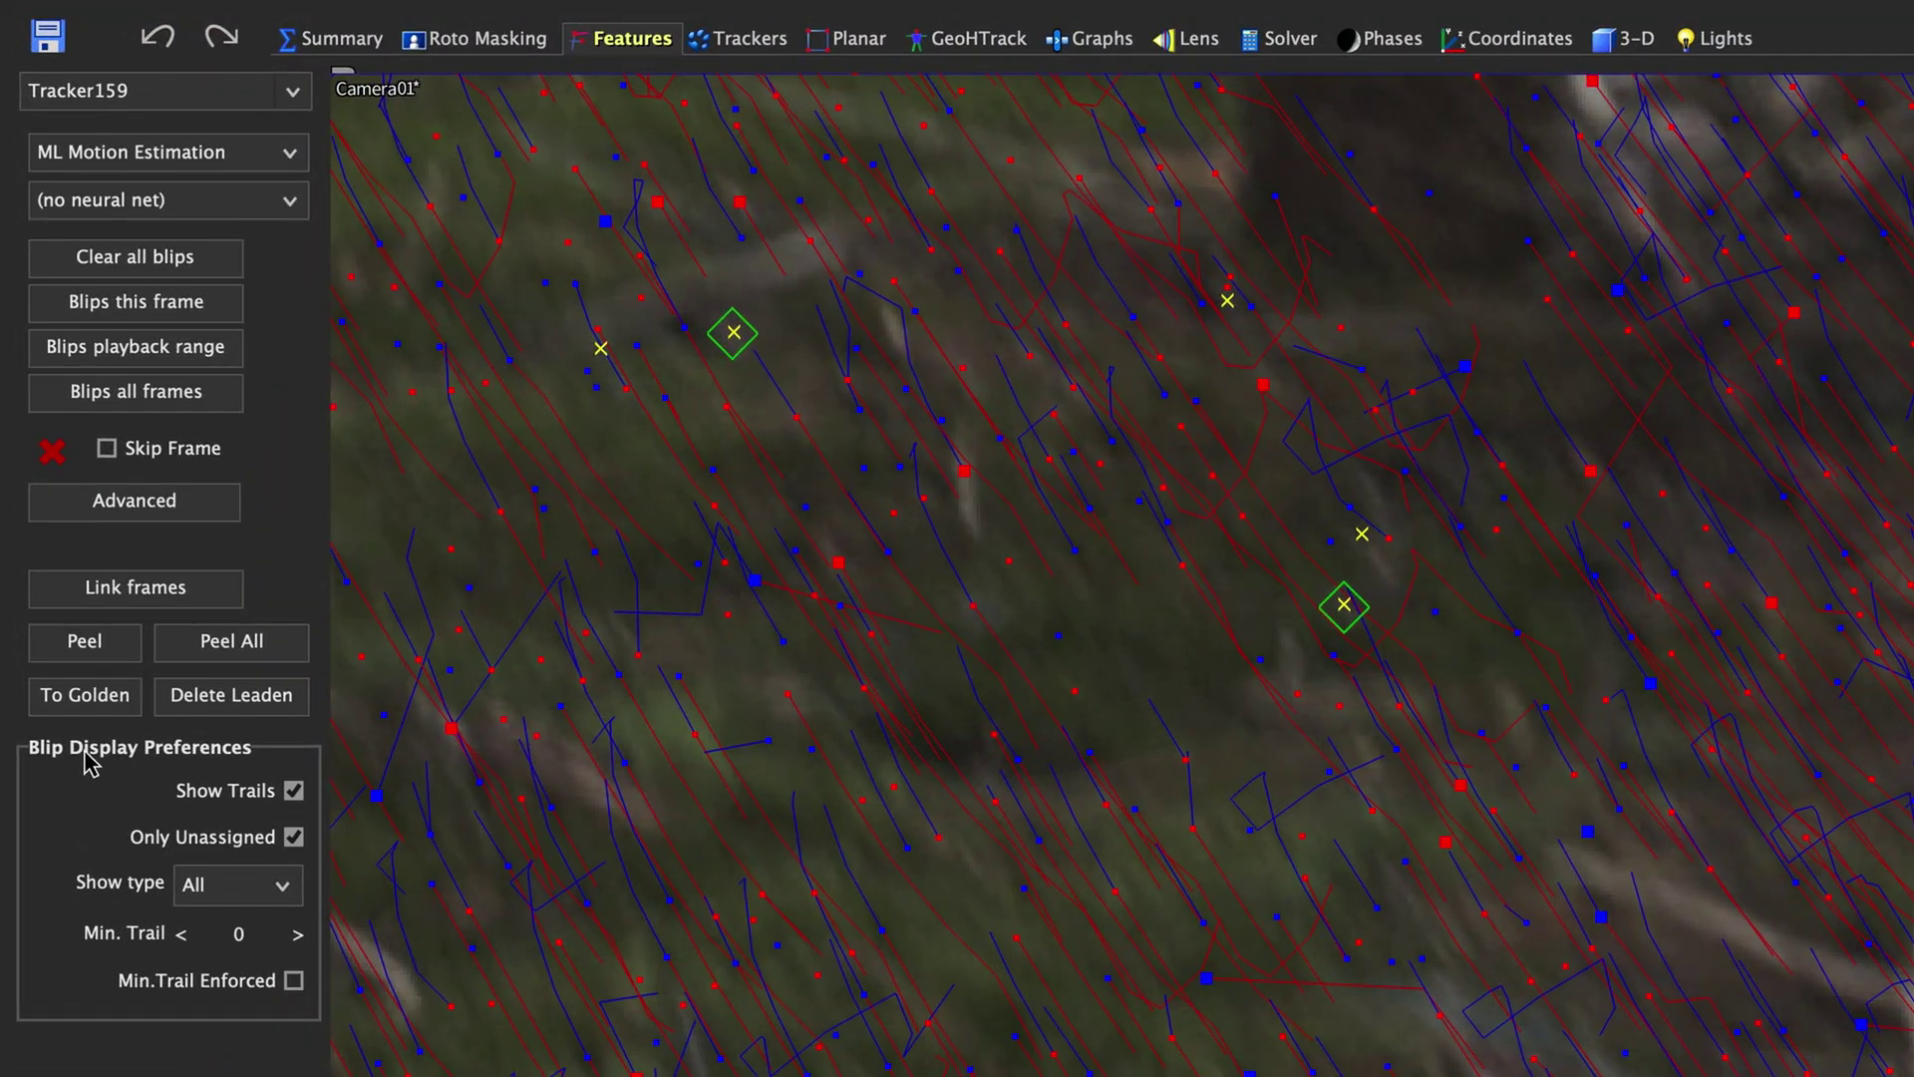
{"action": "left_click", "coordinate": [85, 642]}
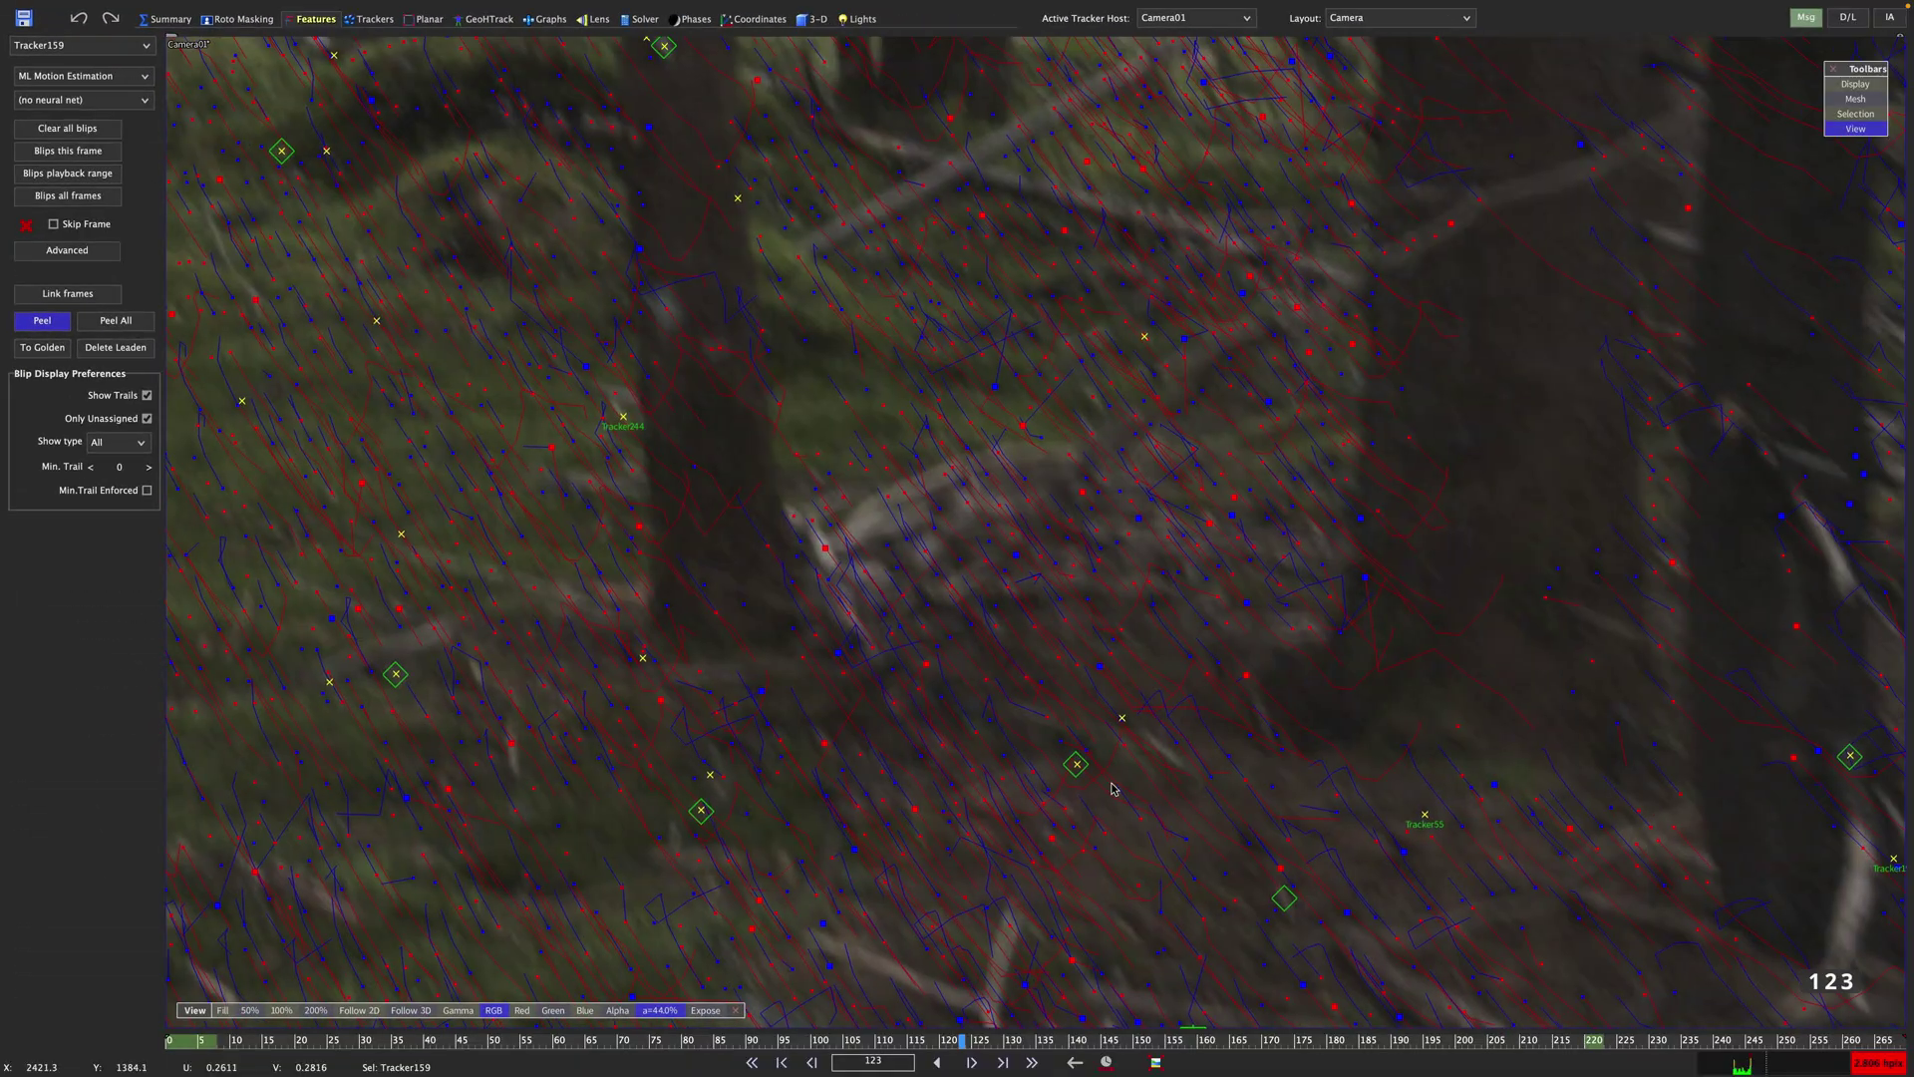
{"action": "middle_click_drag", "start_coordinate": [1513, 103], "coordinate": [1128, 420]}
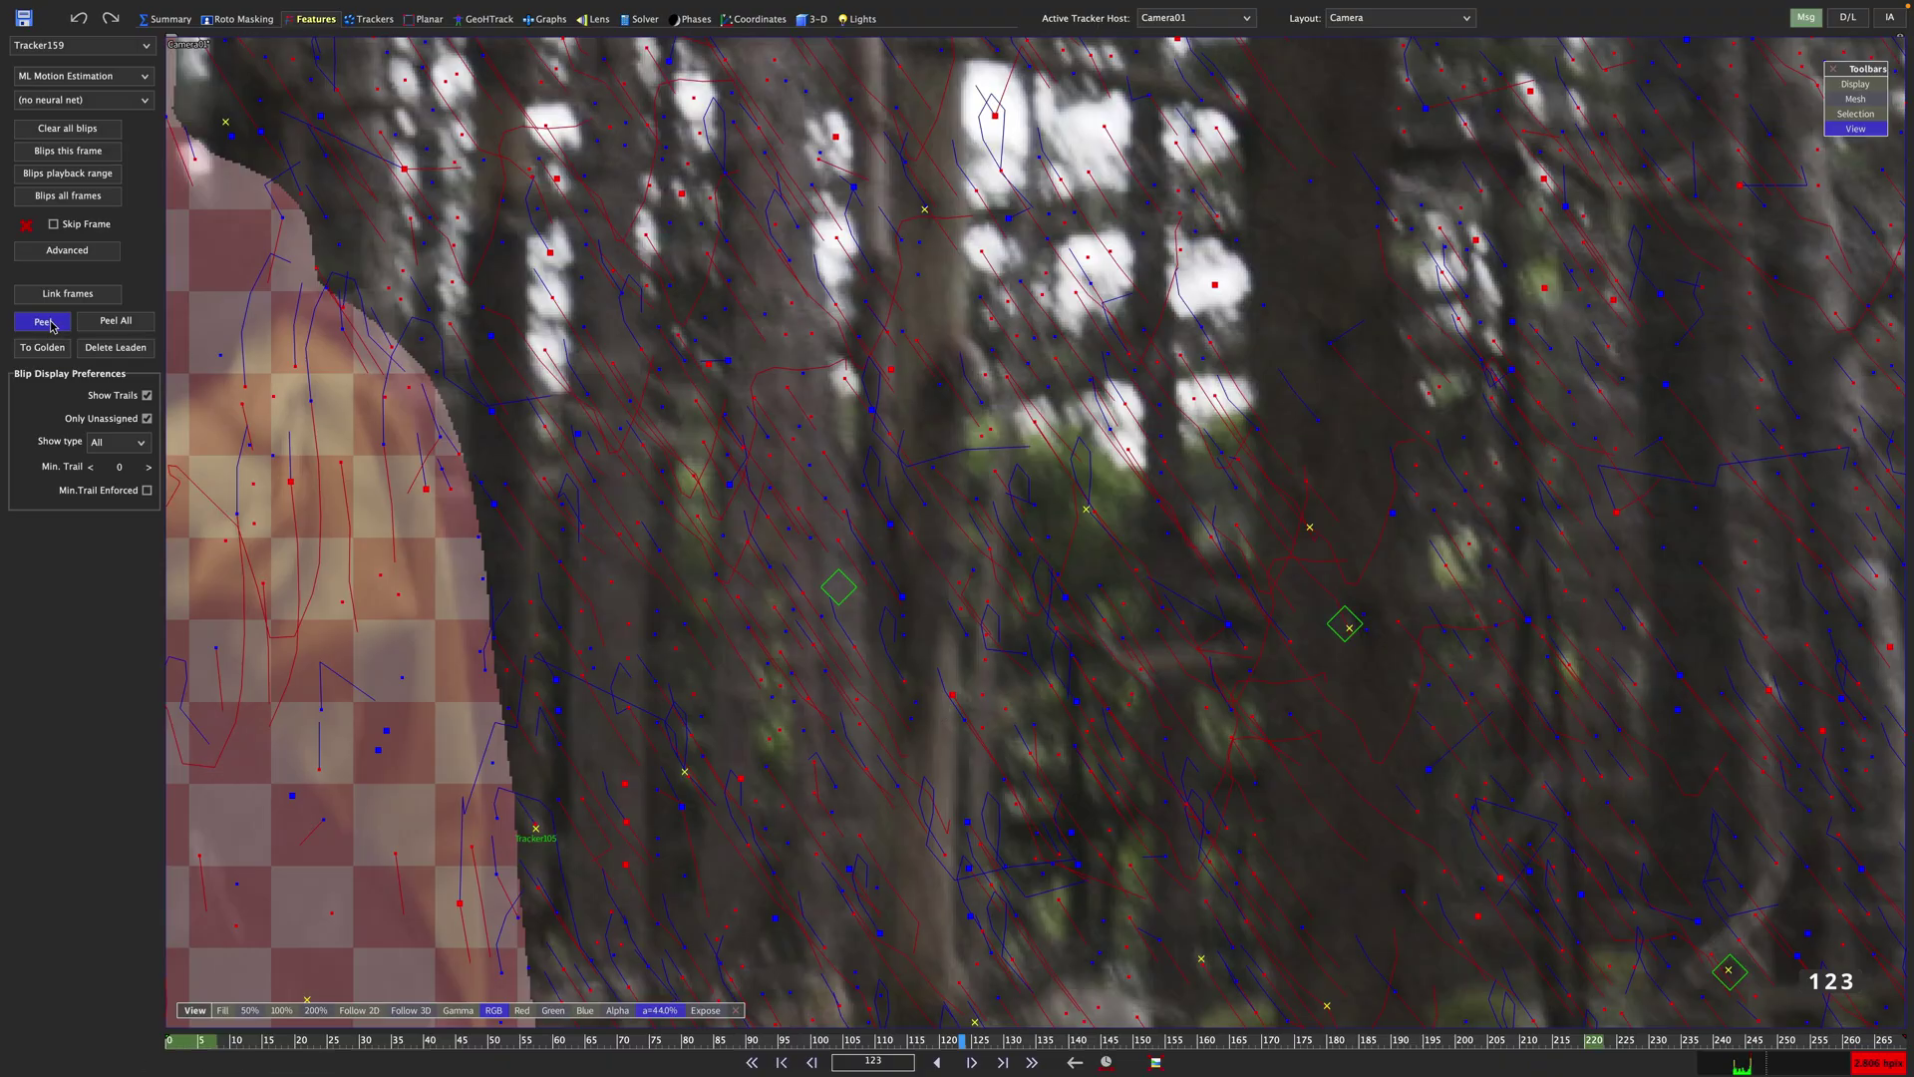
Step: Refine the solve, and place a supervised tracker of size 0.0200 at the foot of a tree trunk at frame 220
{"action": "left_click", "coordinate": [639, 20]}
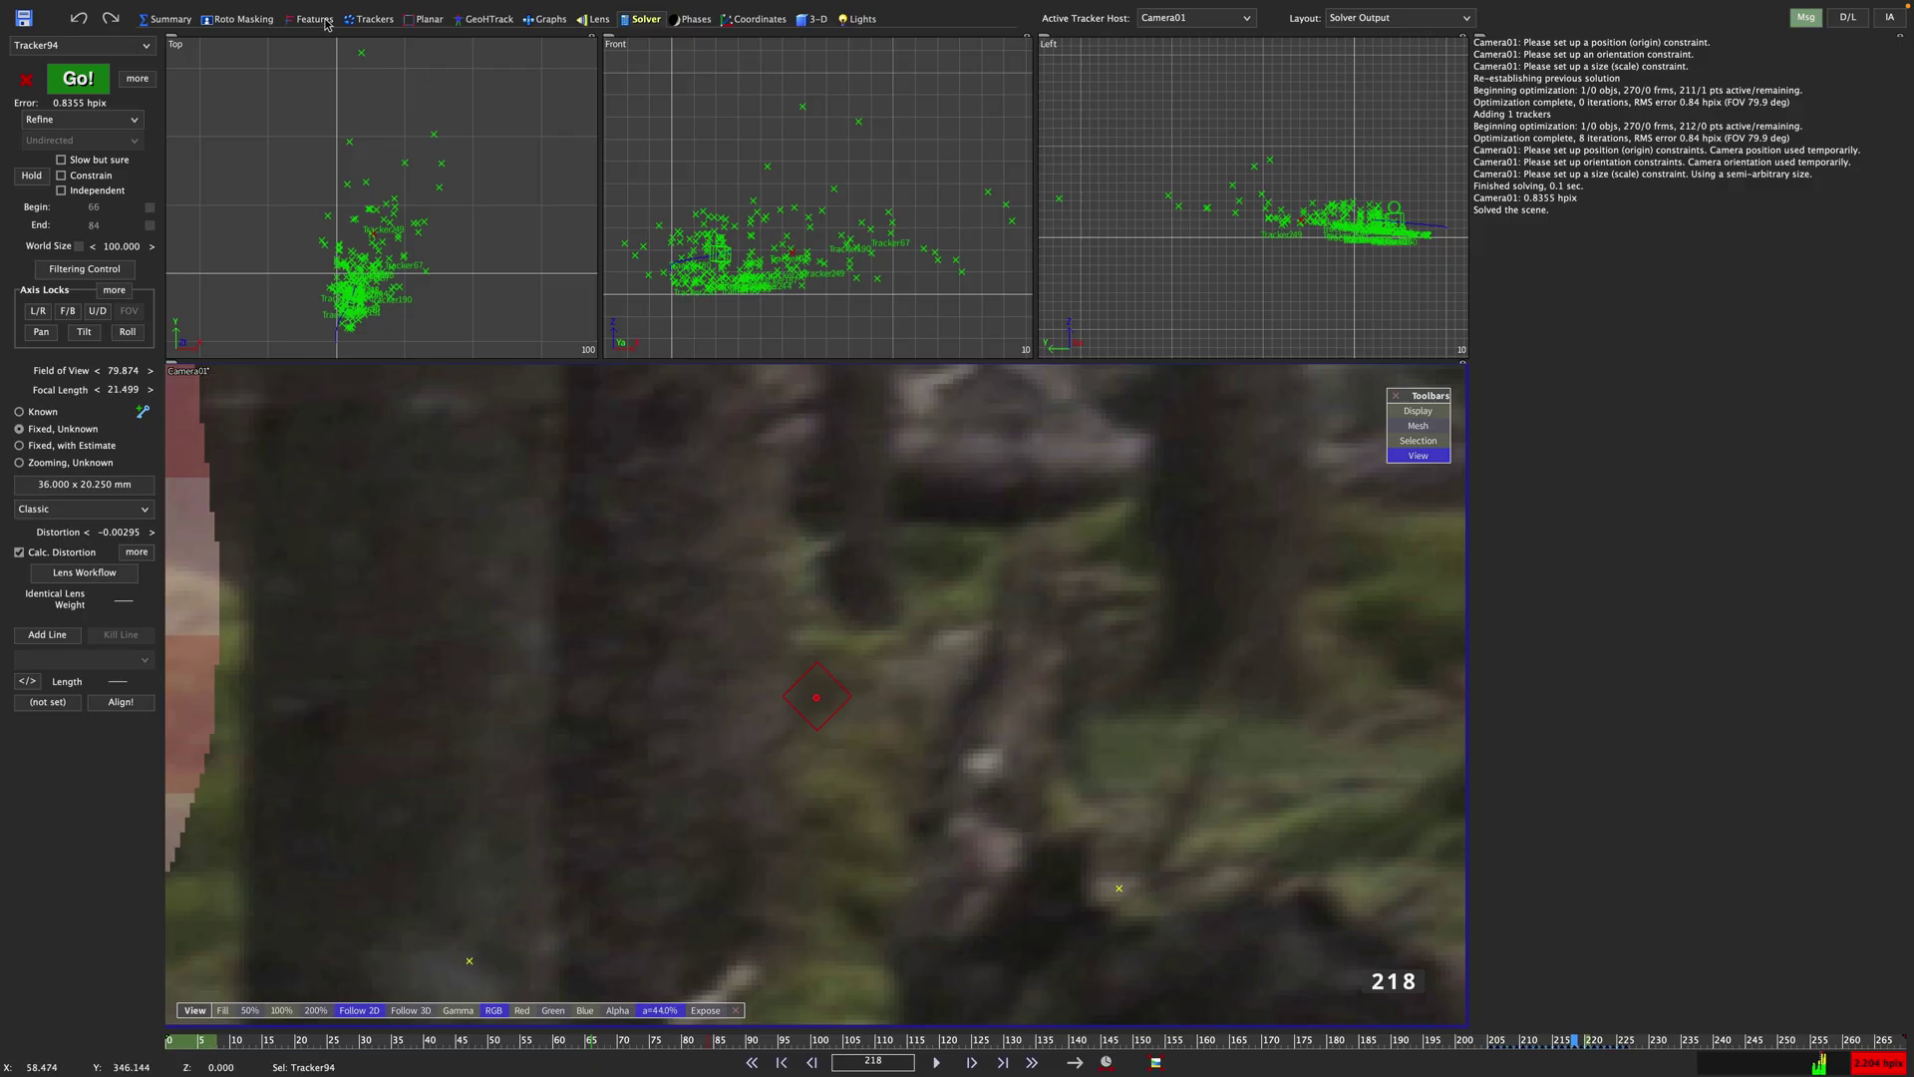
{"action": "left_click", "coordinate": [371, 20]}
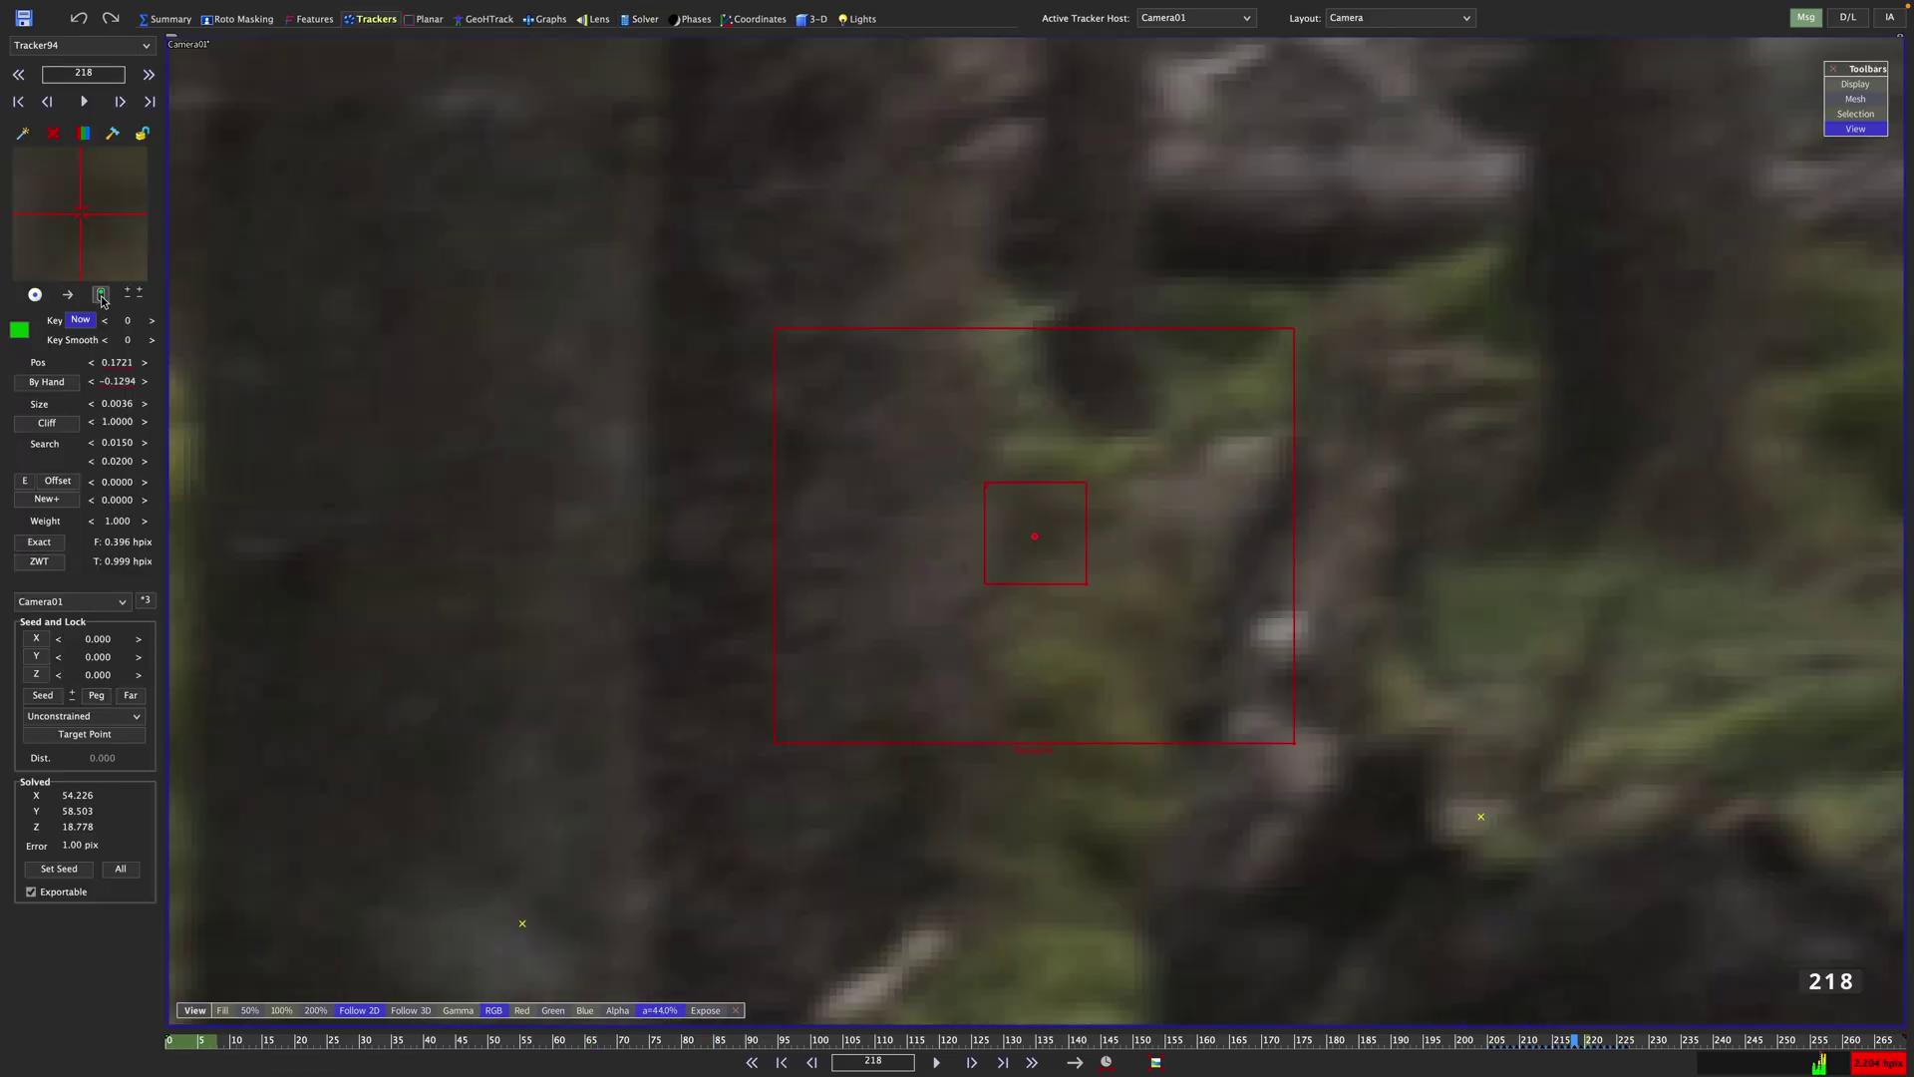
{"action": "scroll", "coordinate": [80, 219], "scroll_direction": "down", "scroll_amount": 4}
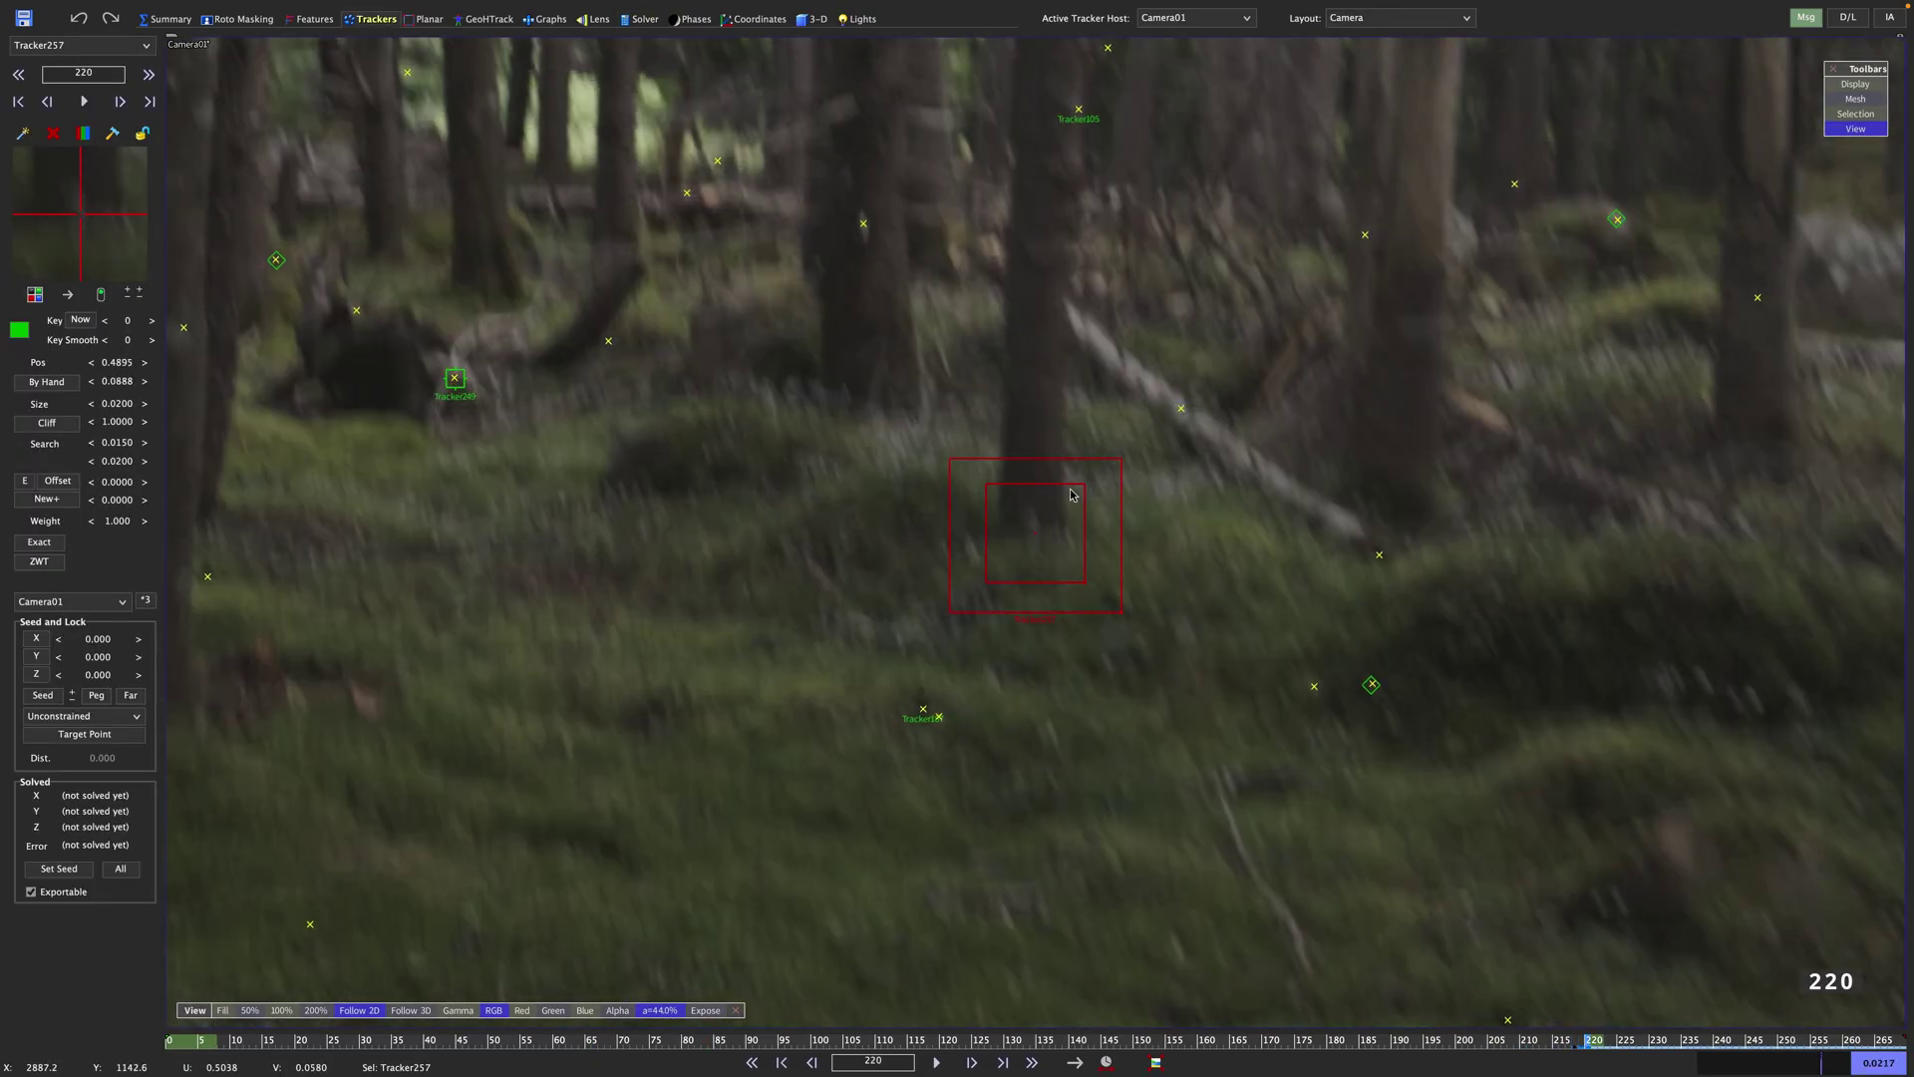
{"action": "scroll", "coordinate": [79, 219], "scroll_direction": "up", "scroll_amount": 3}
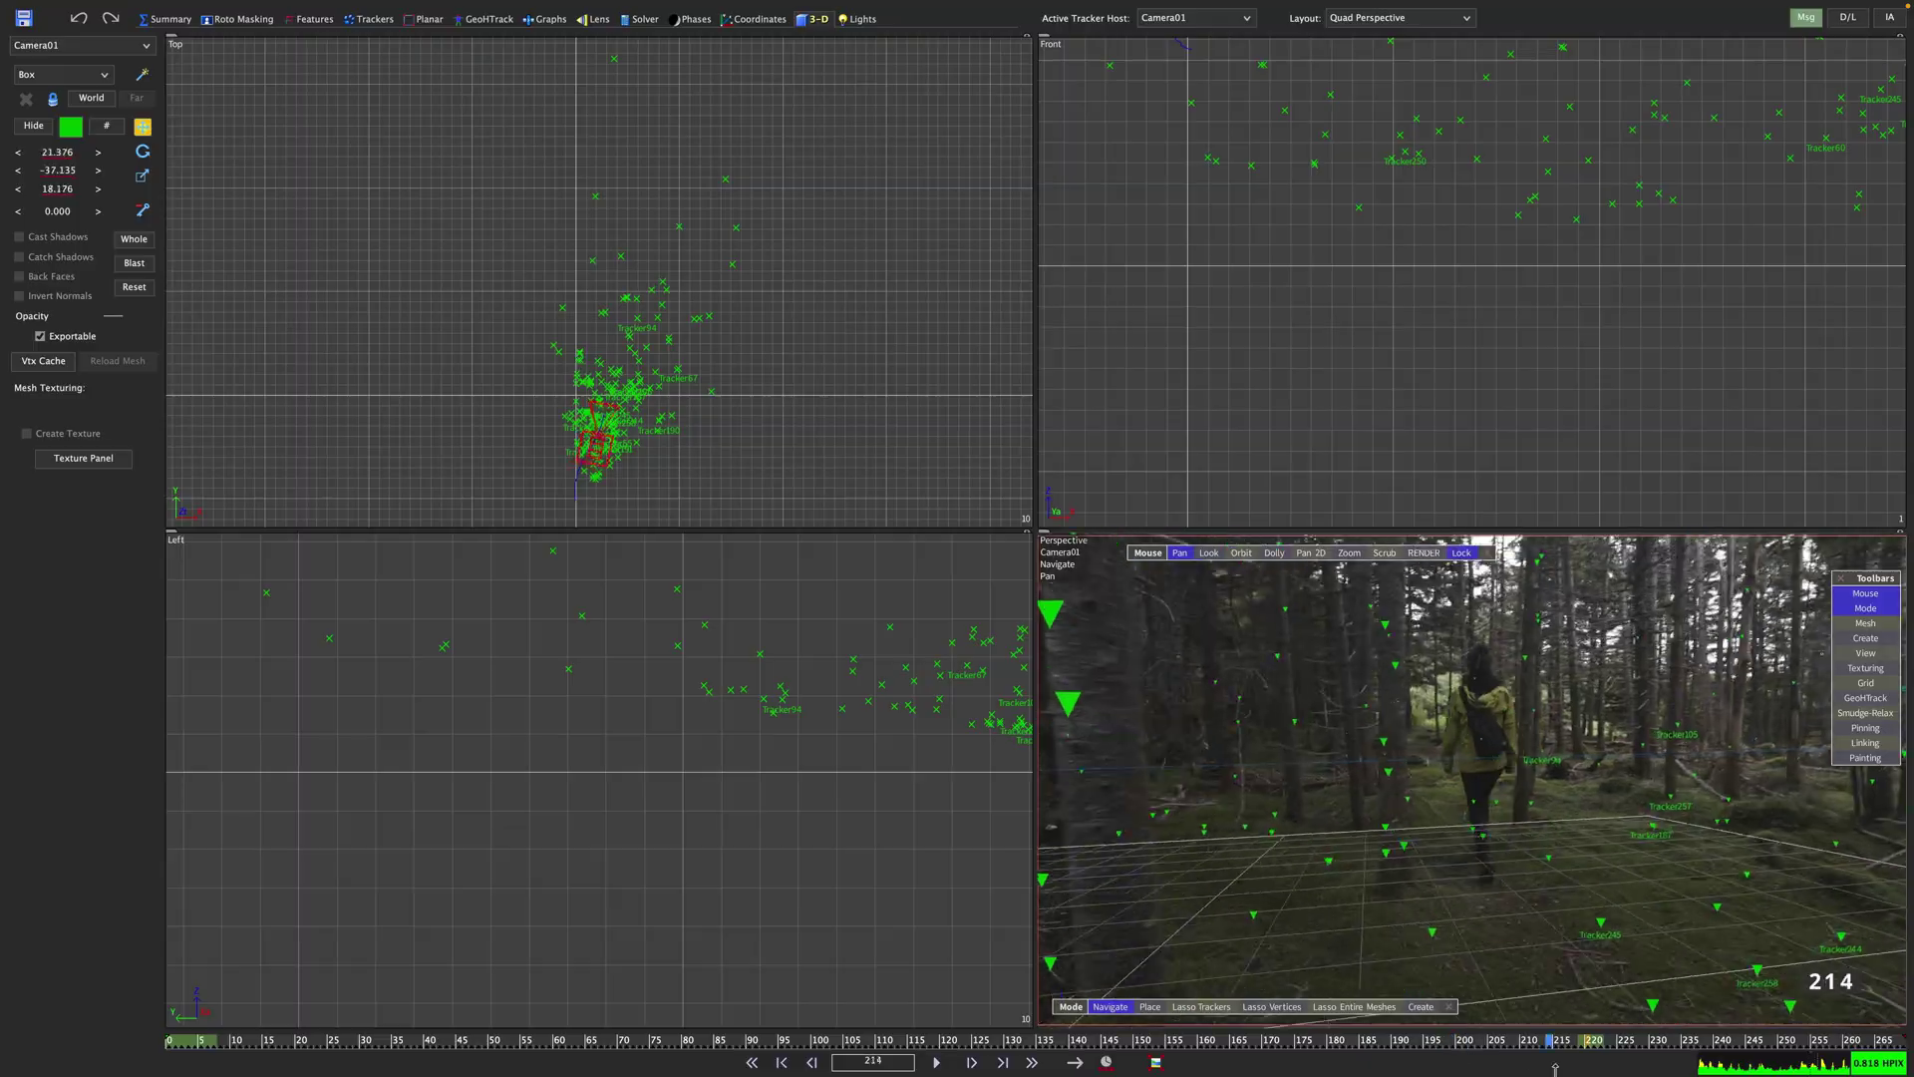
Step: With Whole enabled on the camera, rotate the entire scene from frame 0 so the ground trackers line up with the ground grid
{"action": "left_click_drag", "start_coordinate": [1123, 1074], "coordinate": [127, 1059]}
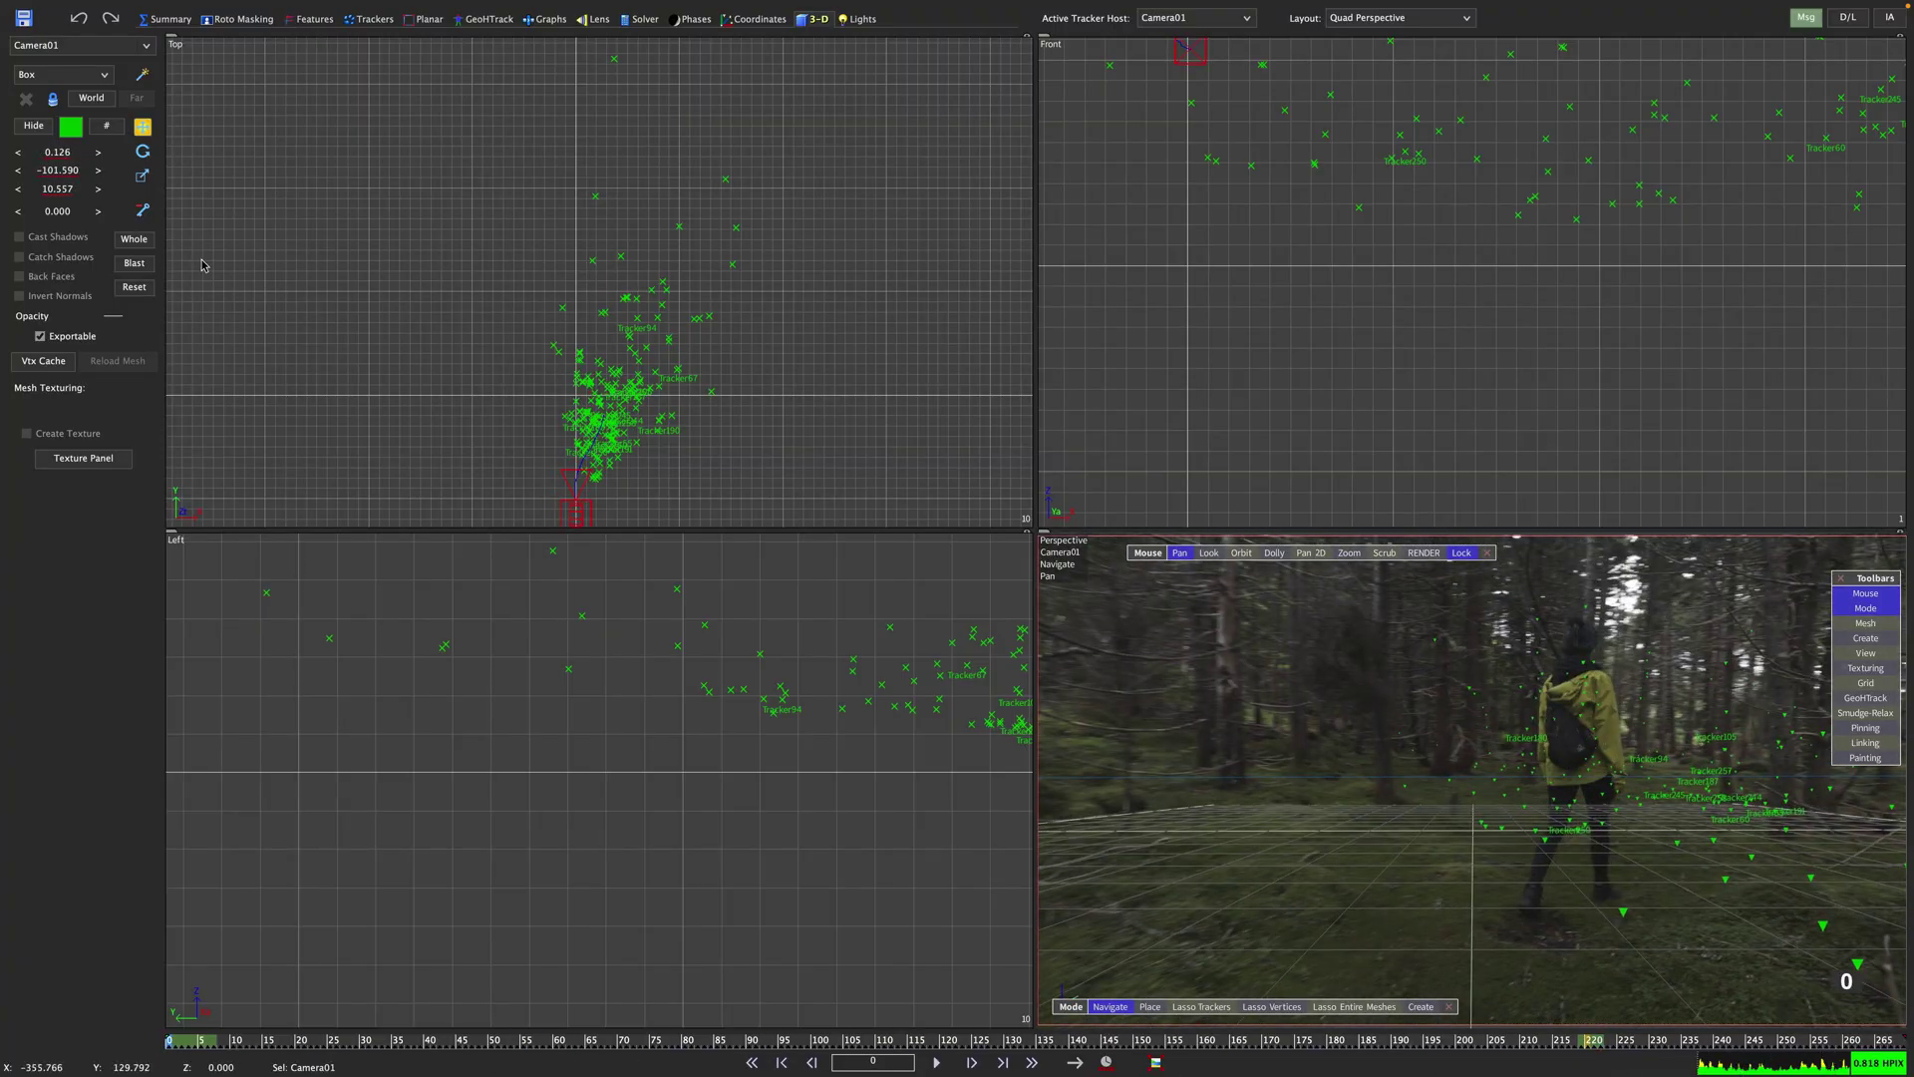
{"action": "left_click", "coordinate": [149, 245]}
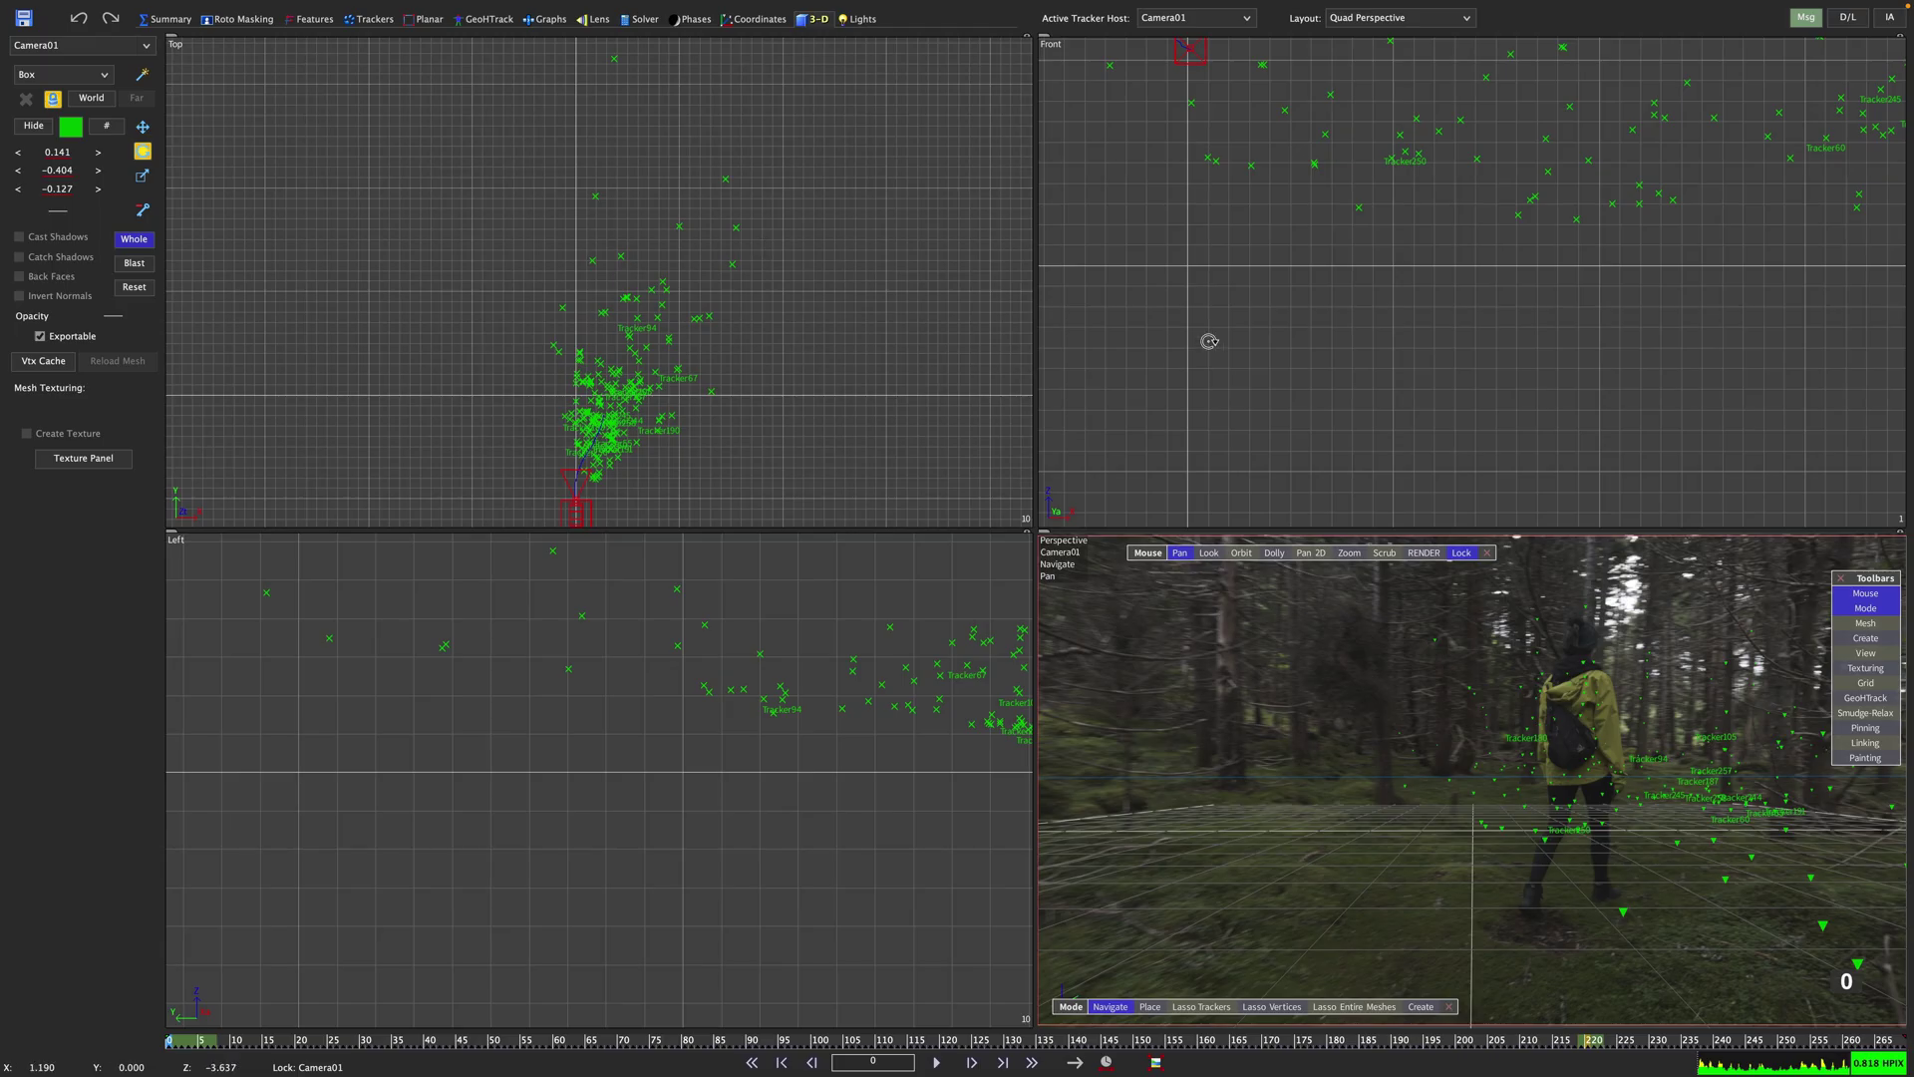
{"action": "left_click_drag", "start_coordinate": [954, 877], "coordinate": [934, 844]}
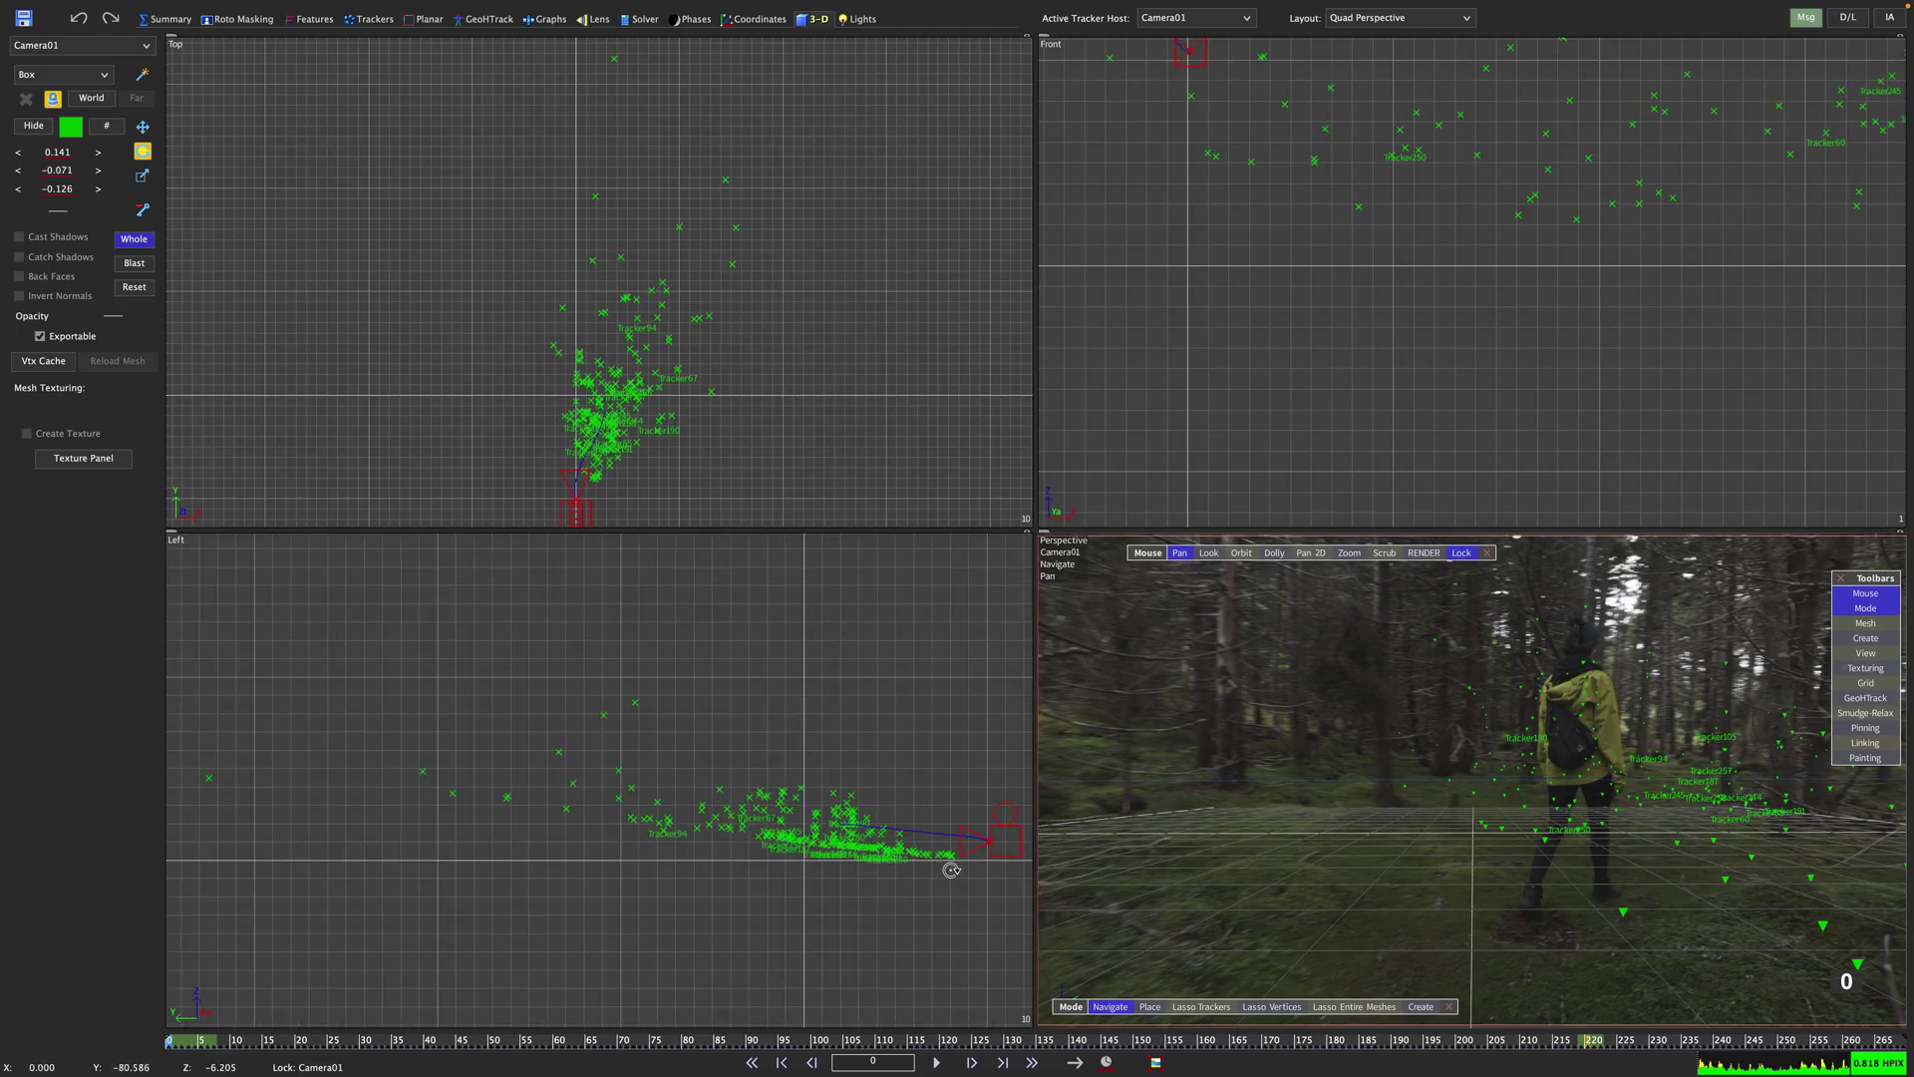
{"action": "left_click_drag", "start_coordinate": [650, 431], "coordinate": [657, 397]}
{"action": "left_click_drag", "start_coordinate": [172, 1042], "coordinate": [897, 1042]}
{"action": "scroll", "coordinate": [1568, 311], "scroll_direction": "down", "scroll_amount": 3}
Step: Move the whole scene so the ground trackers rest on the grid around the origin, check it across the shot, and turn Whole off
{"action": "left_click", "coordinate": [142, 128]}
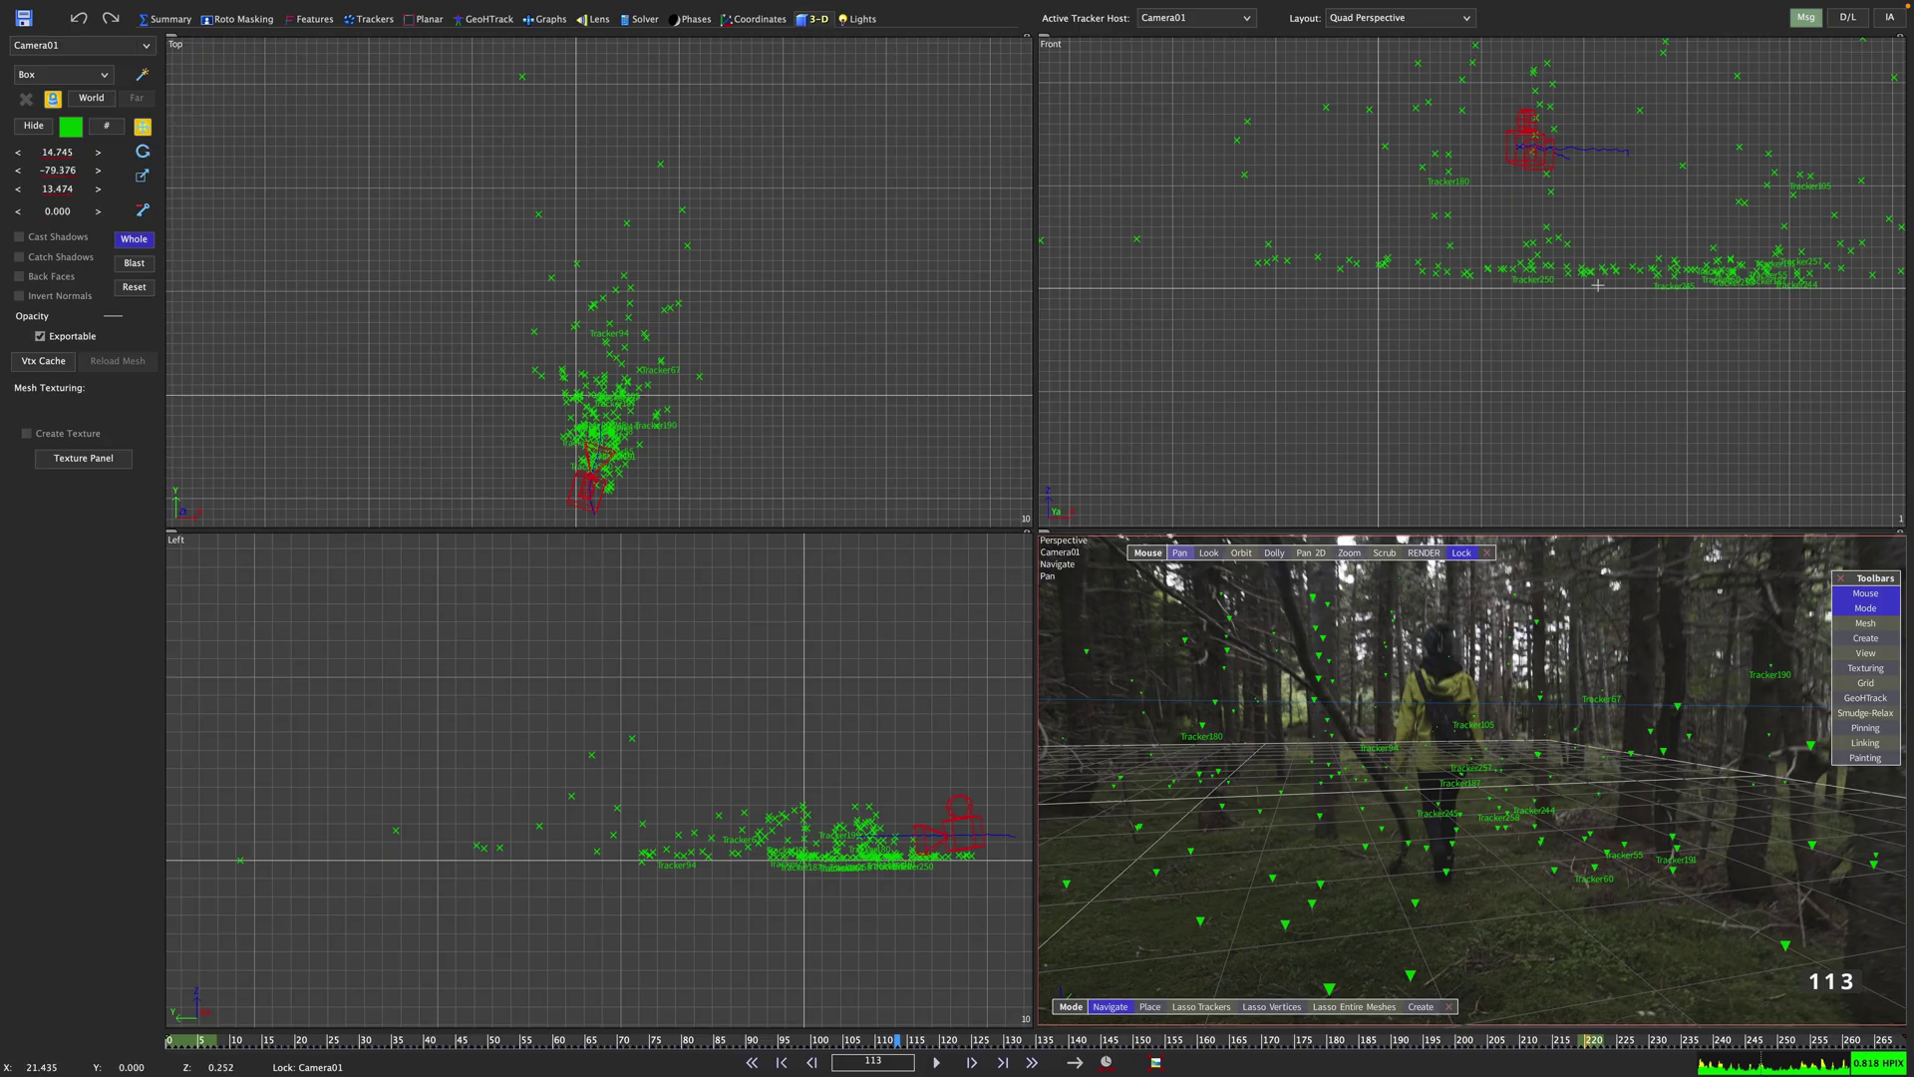
{"action": "left_click_drag", "start_coordinate": [1598, 285], "coordinate": [1438, 302]}
{"action": "scroll", "coordinate": [813, 883], "scroll_direction": "up", "scroll_amount": 5}
{"action": "scroll", "coordinate": [726, 705], "scroll_direction": "down", "scroll_amount": 5}
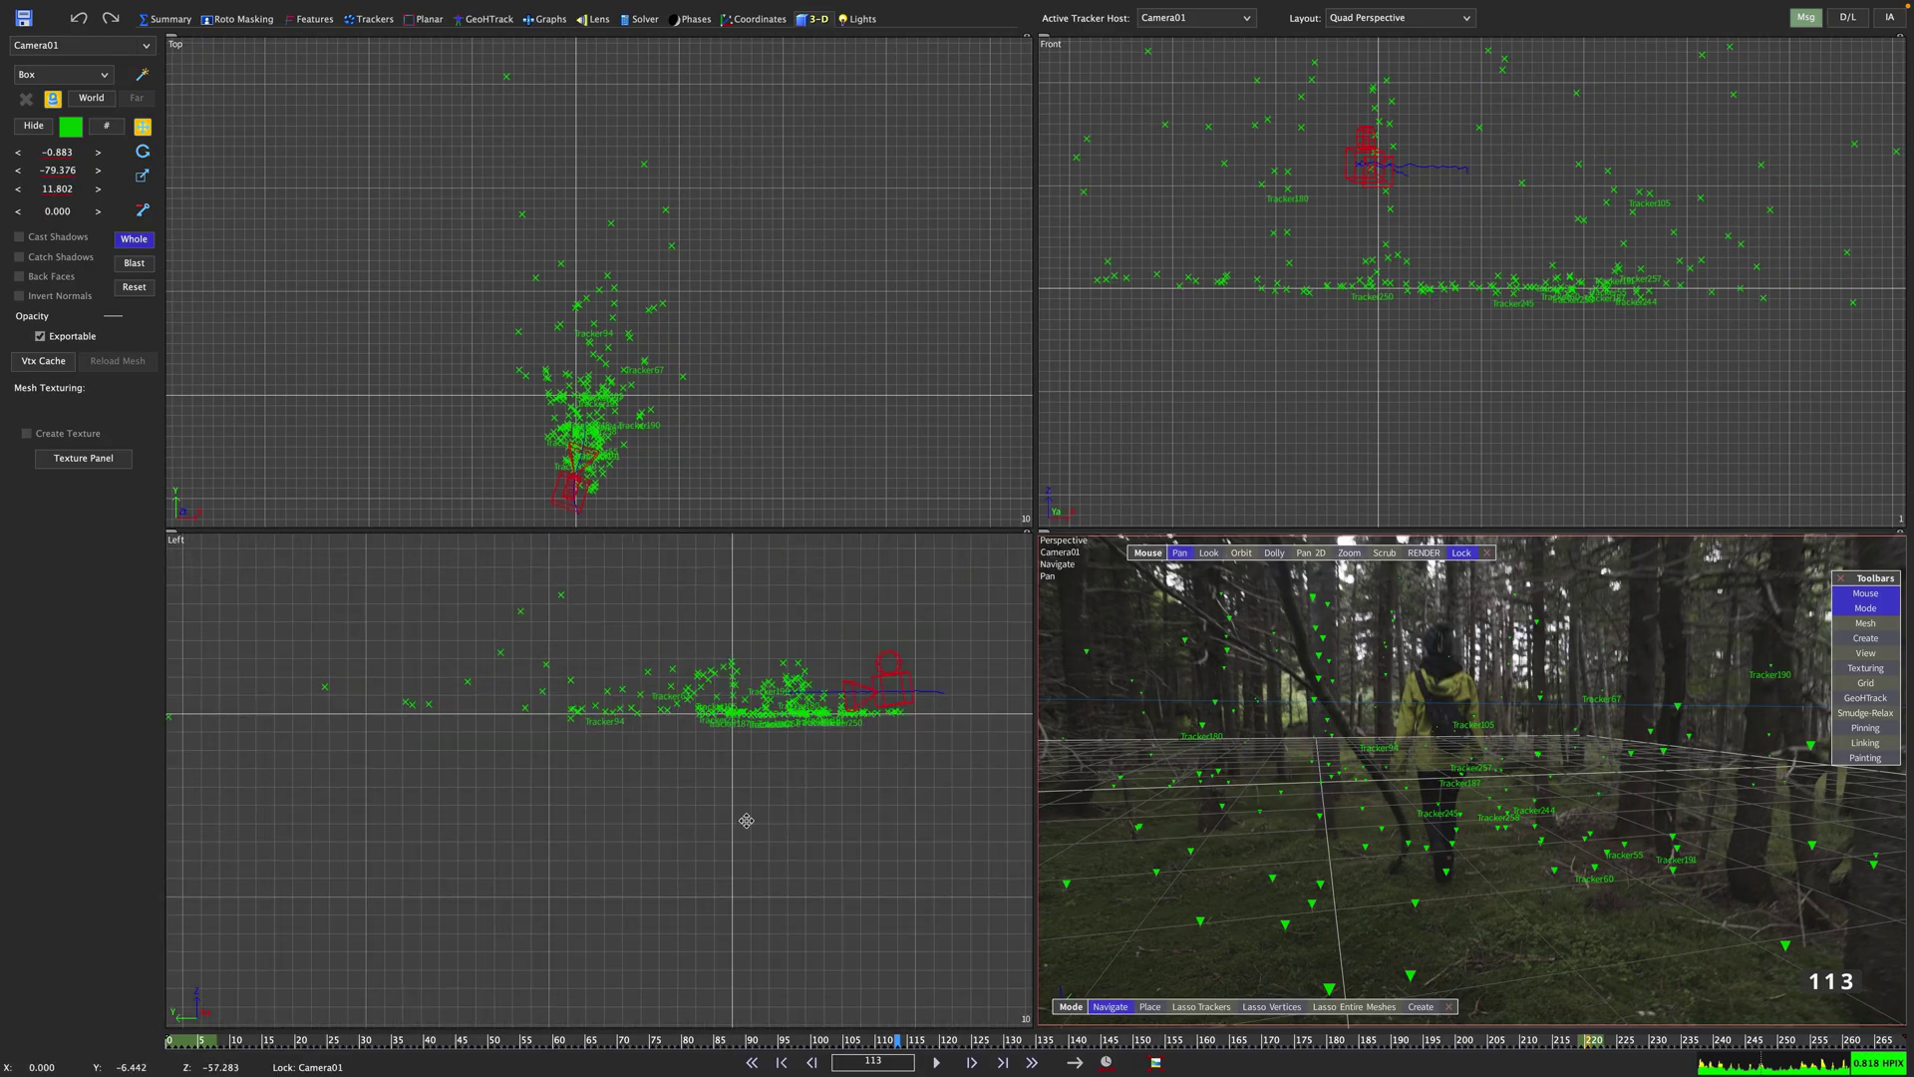
{"action": "left_click_drag", "start_coordinate": [196, 1045], "coordinate": [1684, 1047]}
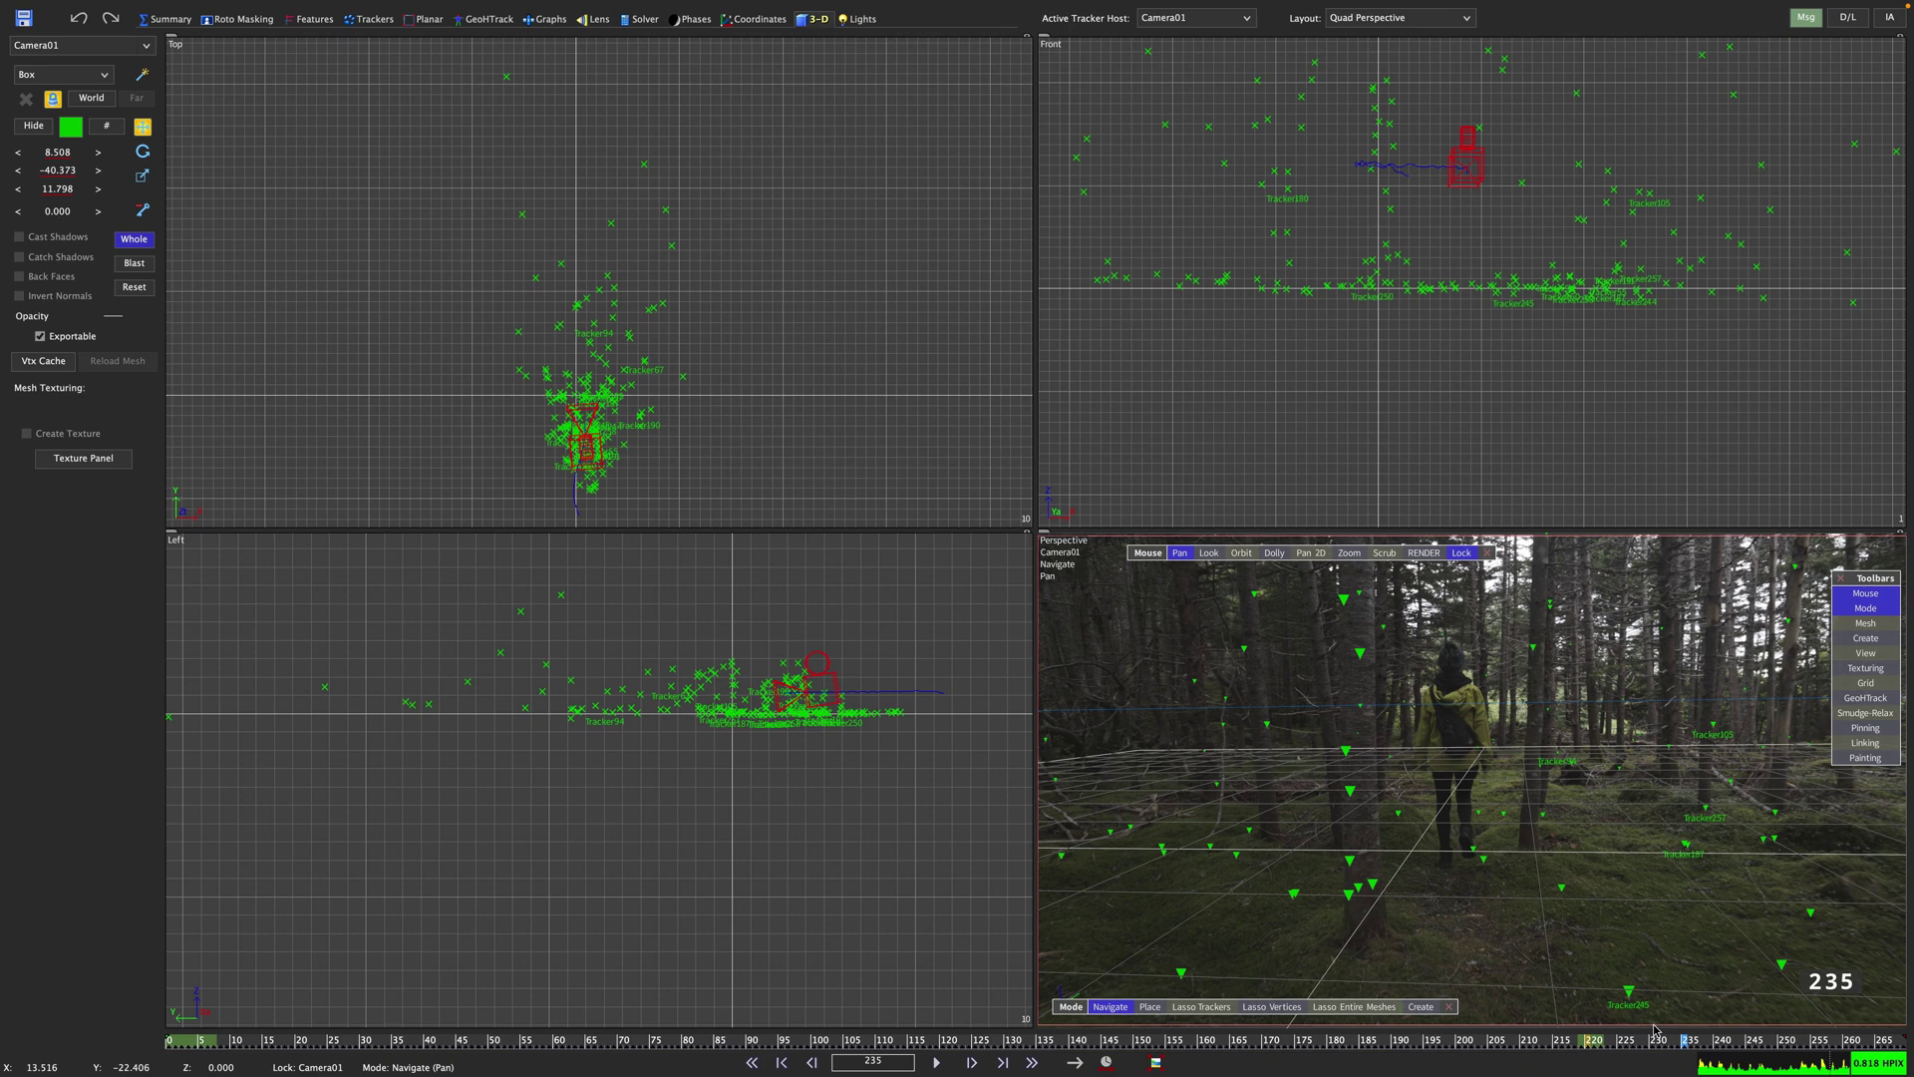
{"action": "left_click", "coordinate": [146, 239]}
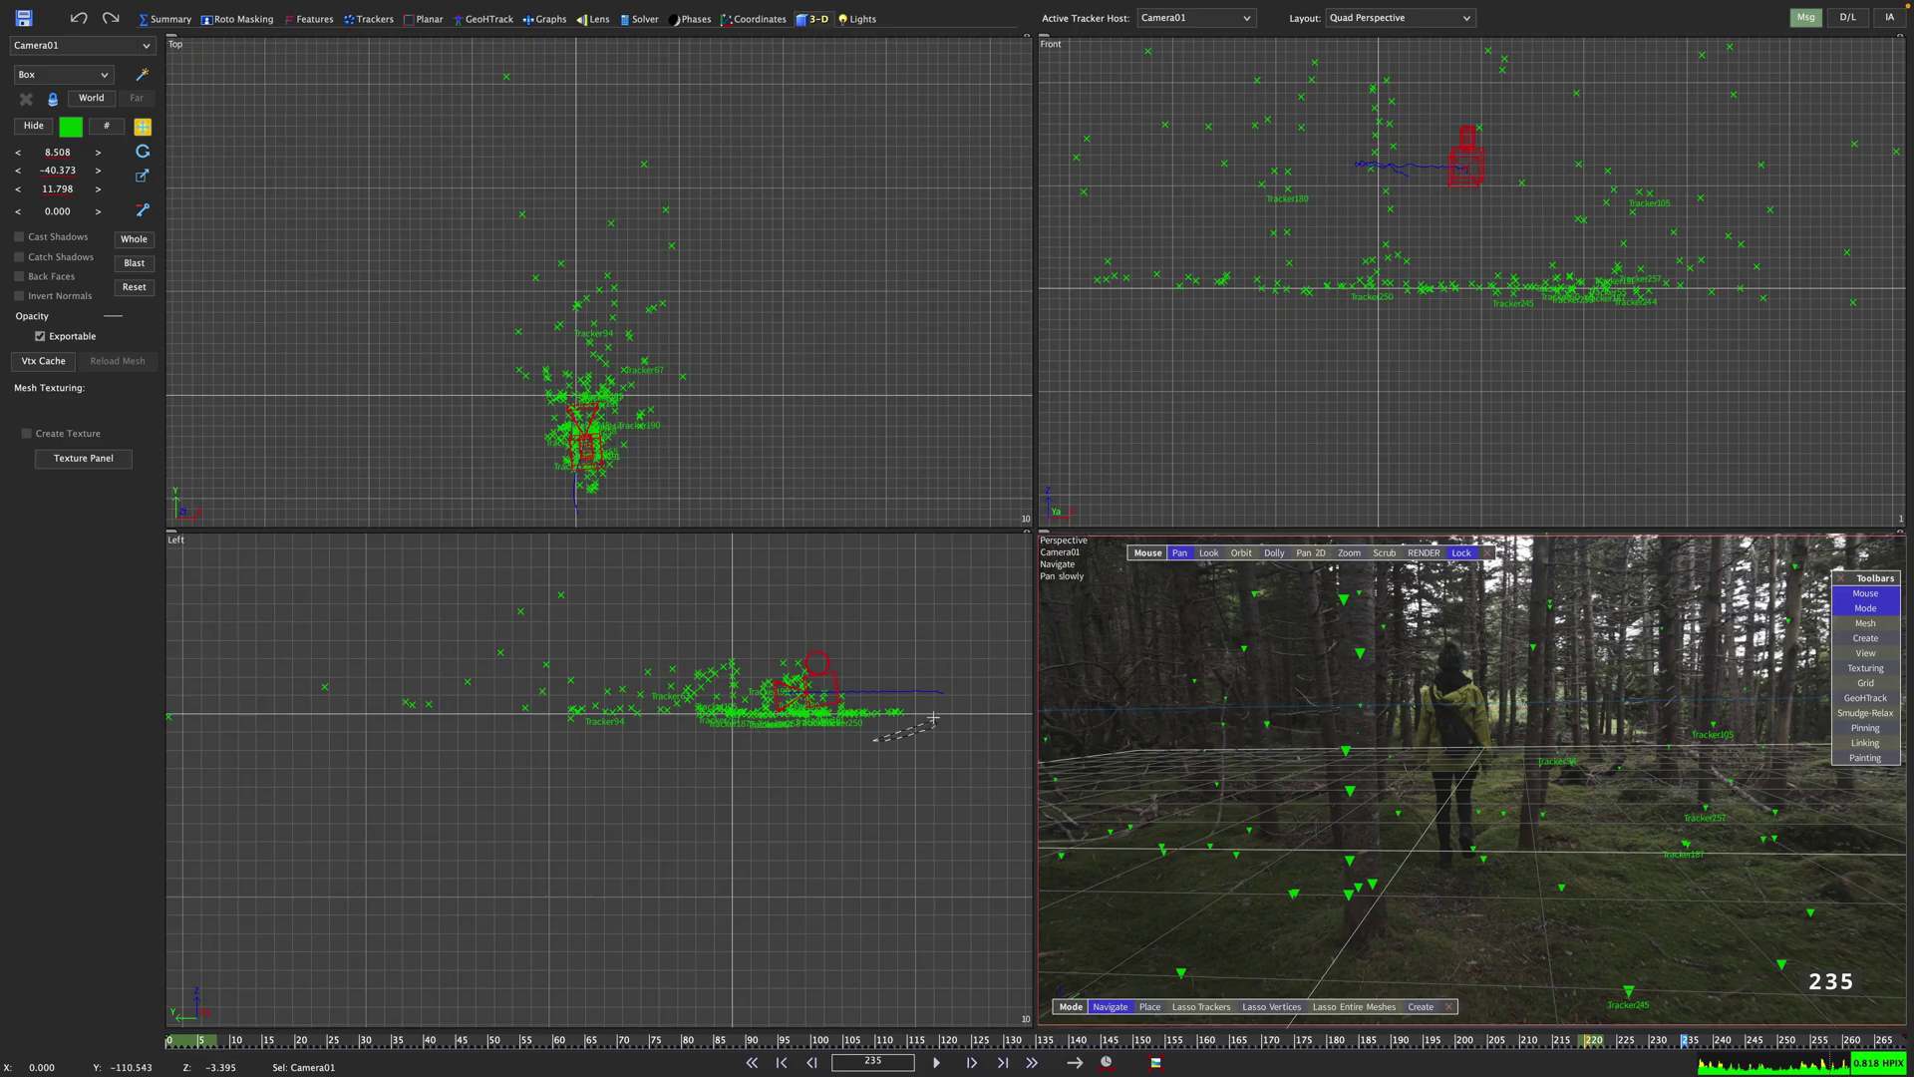
Step: Lasso-select the trackers lying along the ground line in the Left view, including the distant ones, and check them in the shot
{"action": "mouse_move", "coordinate": [932, 718]}
{"action": "left_mouse_down"}
{"action": "mouse_move", "coordinate": [883, 740]}
{"action": "mouse_move", "coordinate": [680, 720]}
{"action": "left_mouse_up"}
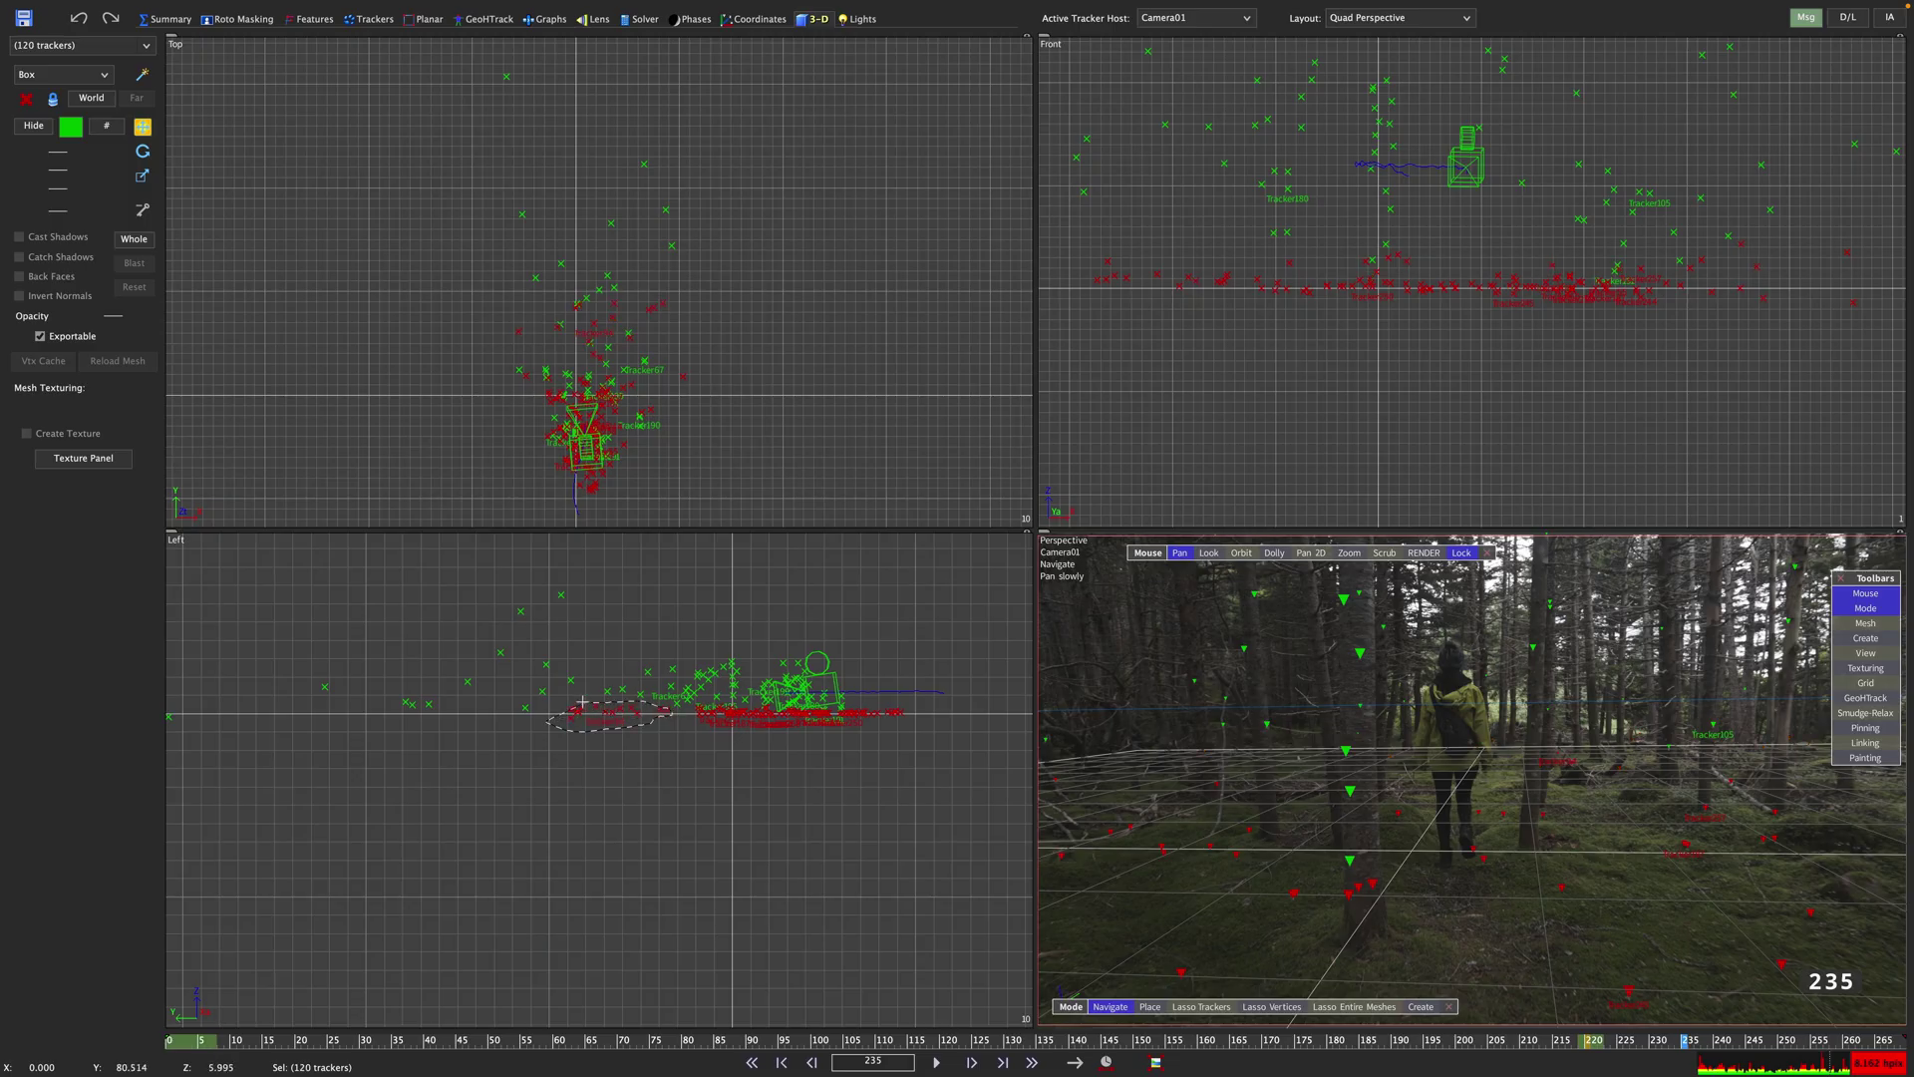
{"action": "middle_click_drag", "start_coordinate": [363, 728], "coordinate": [549, 733]}
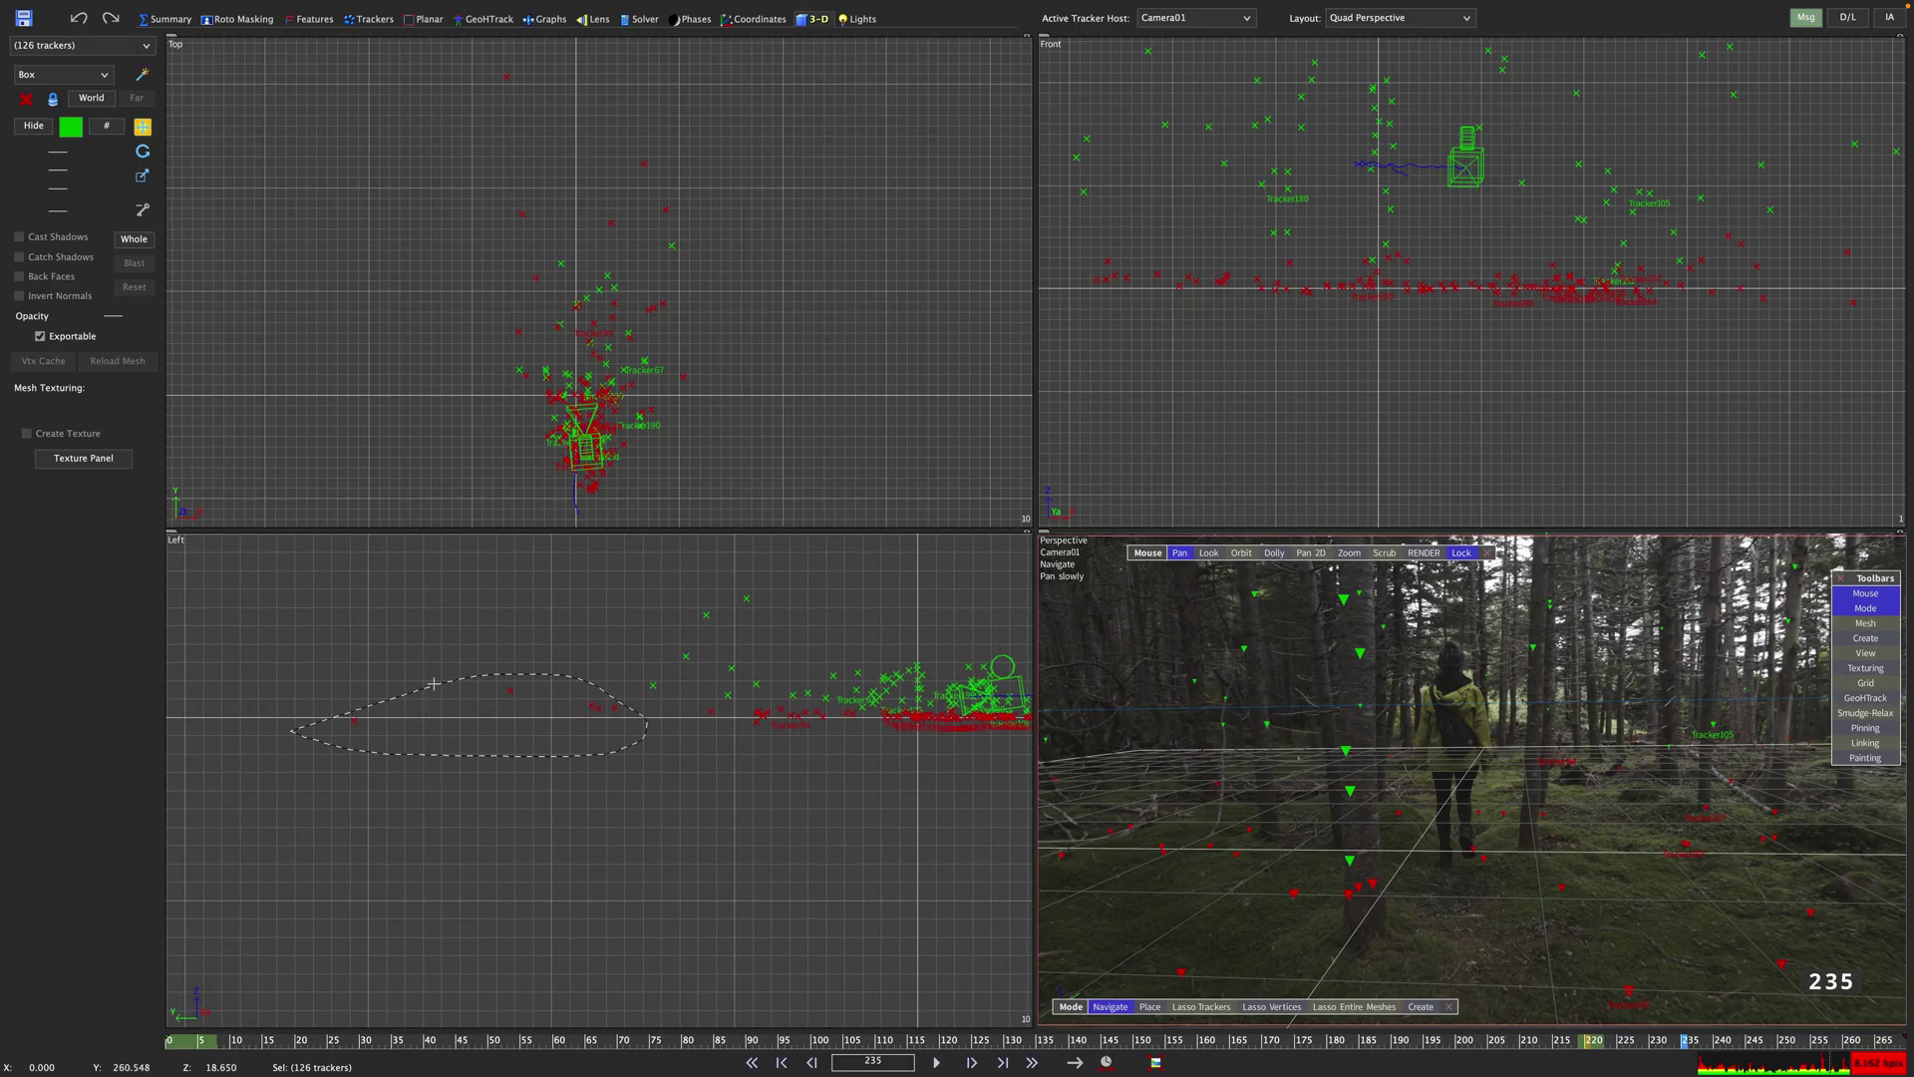
{"action": "left_click_drag", "start_coordinate": [179, 1042], "coordinate": [1429, 1044], "text": "shift"}
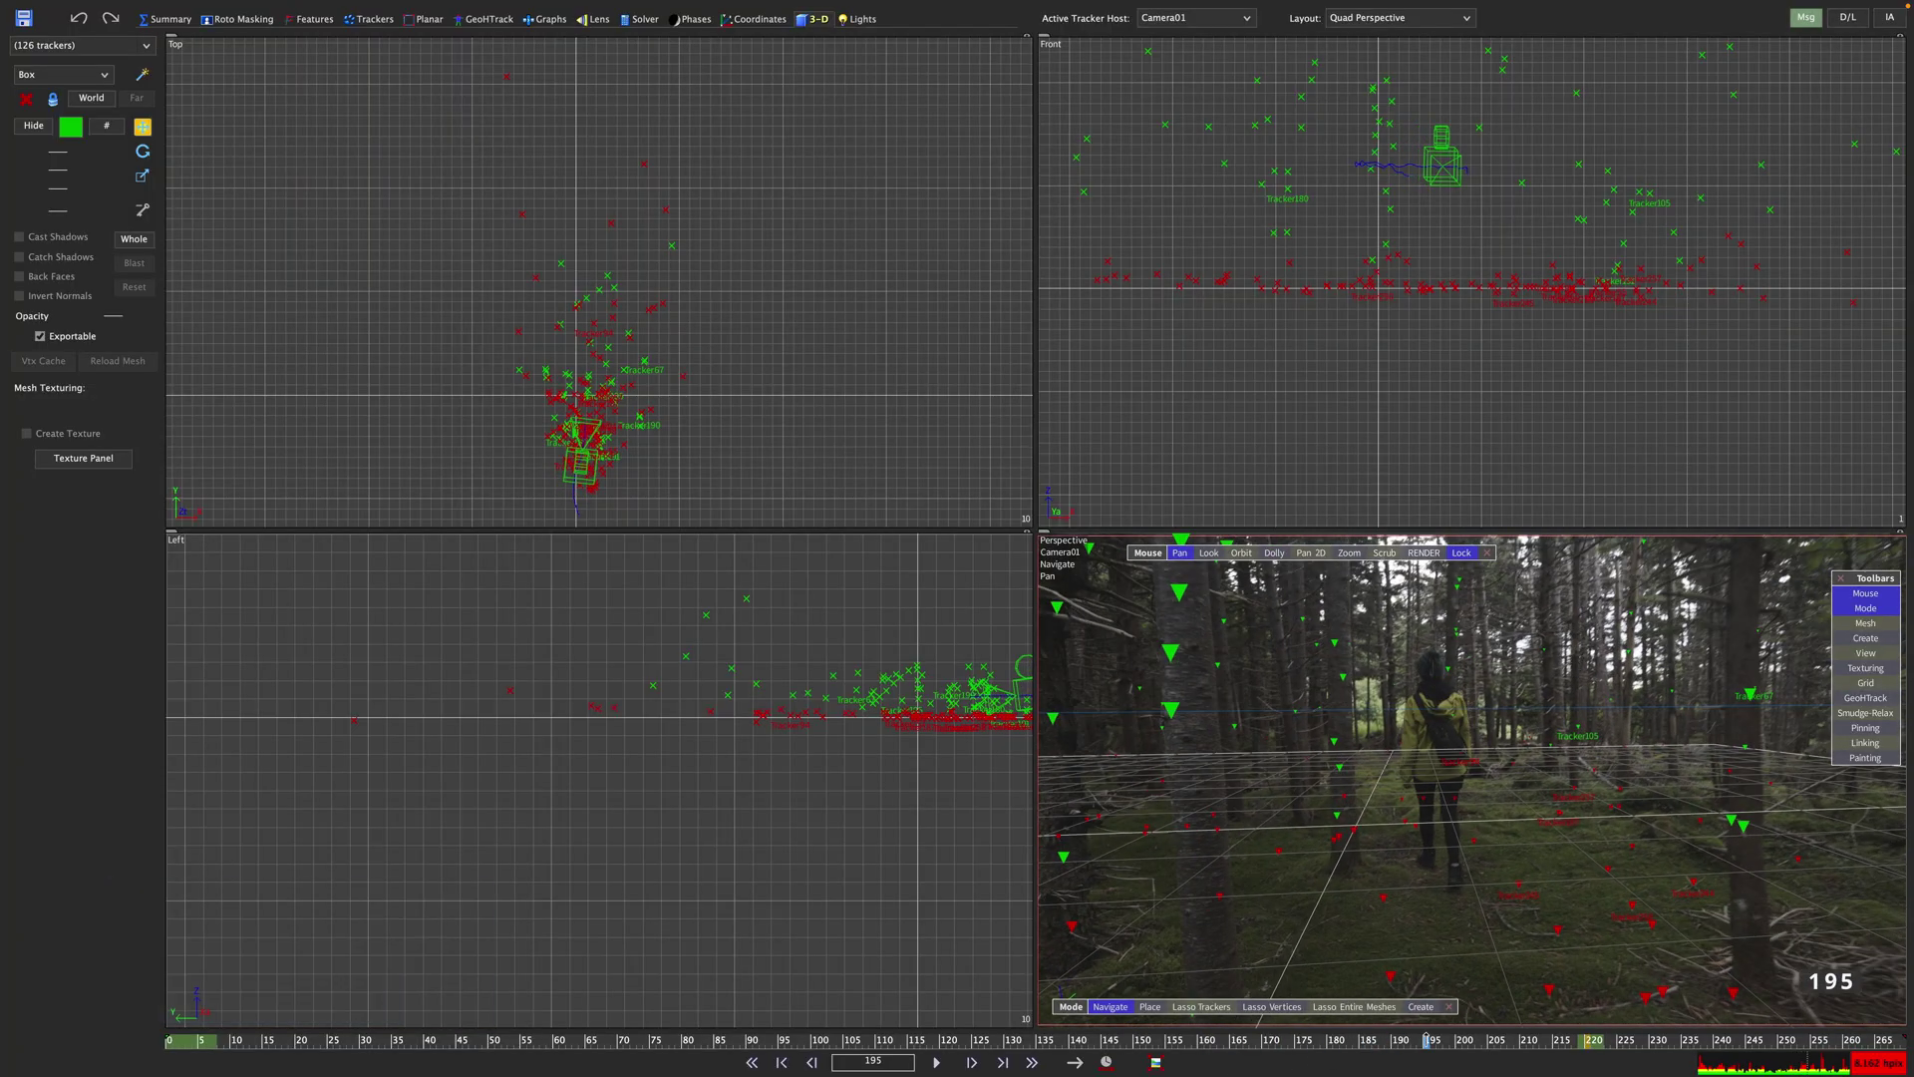
{"action": "scroll", "coordinate": [1809, 245], "scroll_direction": "up", "scroll_amount": 3}
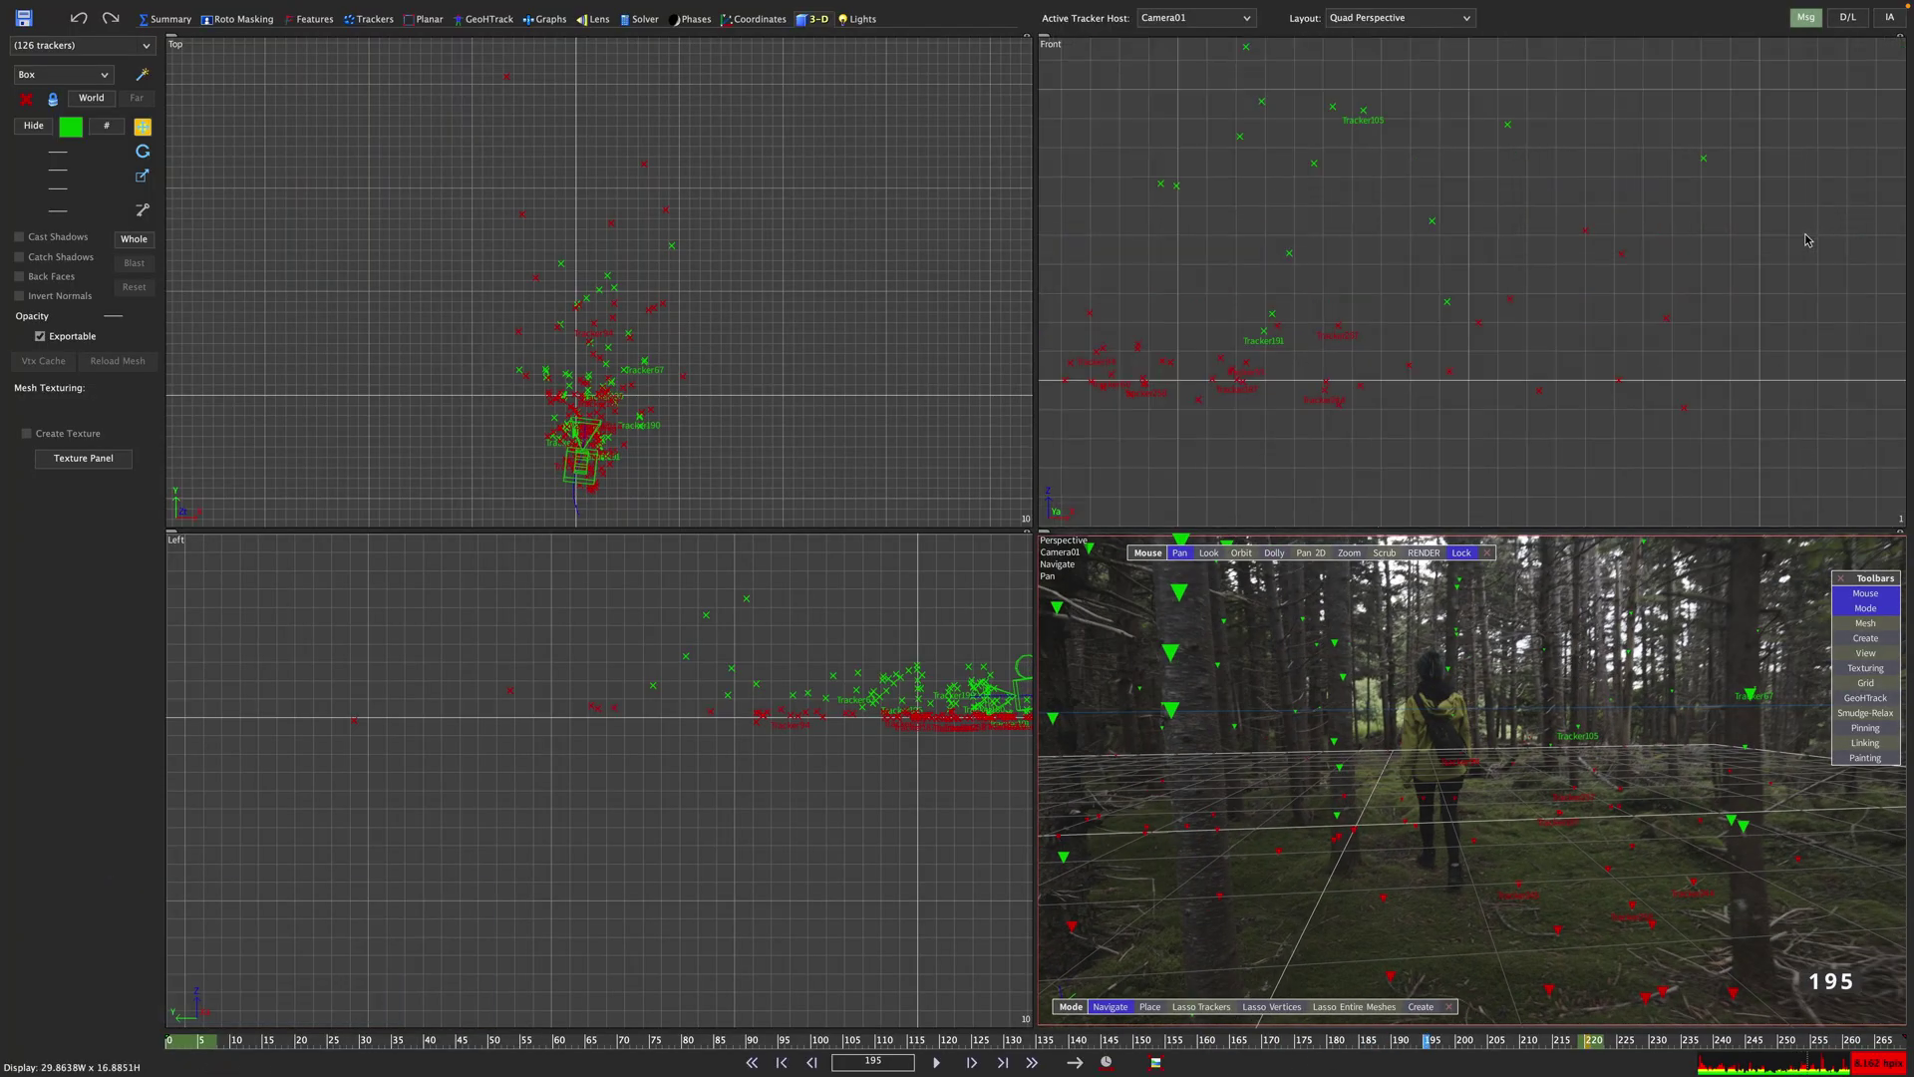
Step: Clean up the ground selection by deselecting stray trackers in the Front view and adding missed ground-level ones in the Left view
{"action": "left_click_drag", "start_coordinate": [1688, 172], "coordinate": [1585, 200], "text": "ctrl"}
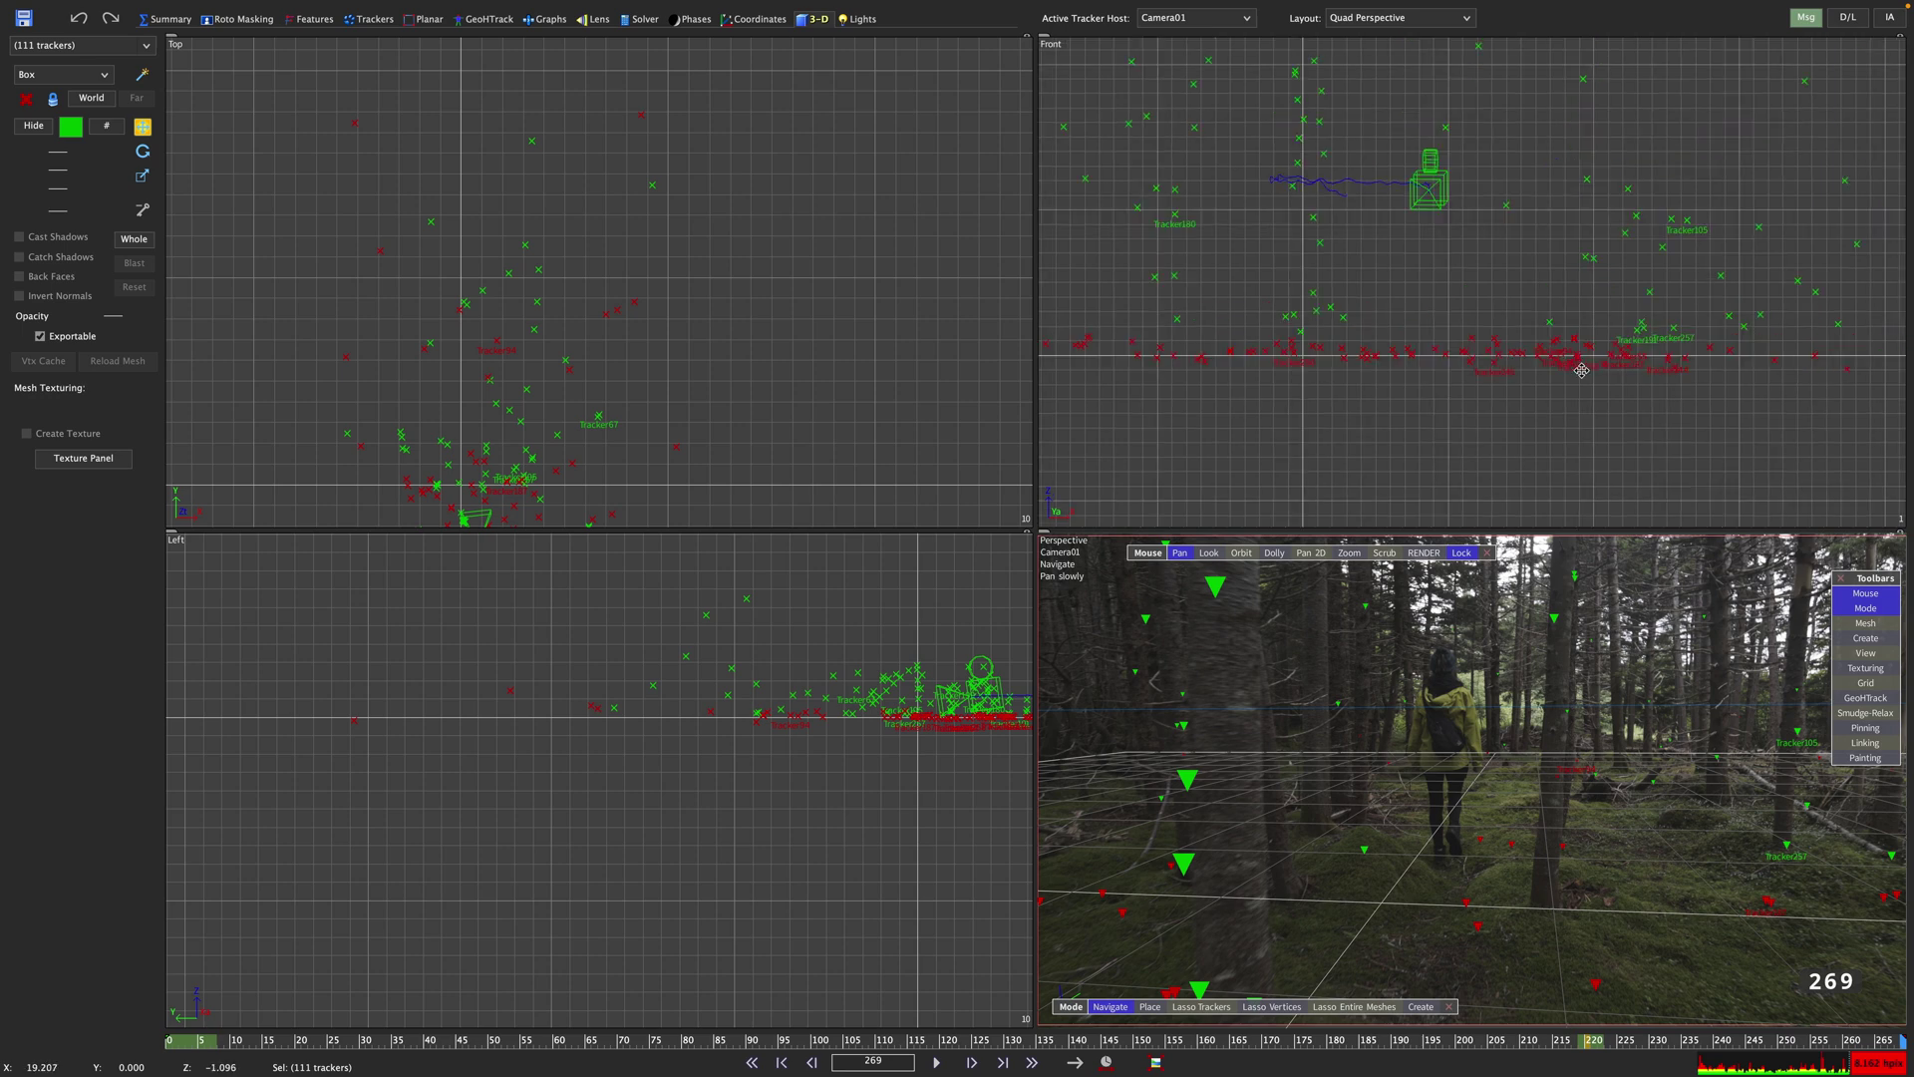
{"action": "left_click", "coordinate": [1472, 296], "text": "ctrl"}
{"action": "scroll", "coordinate": [887, 808], "scroll_direction": "up", "scroll_amount": 2}
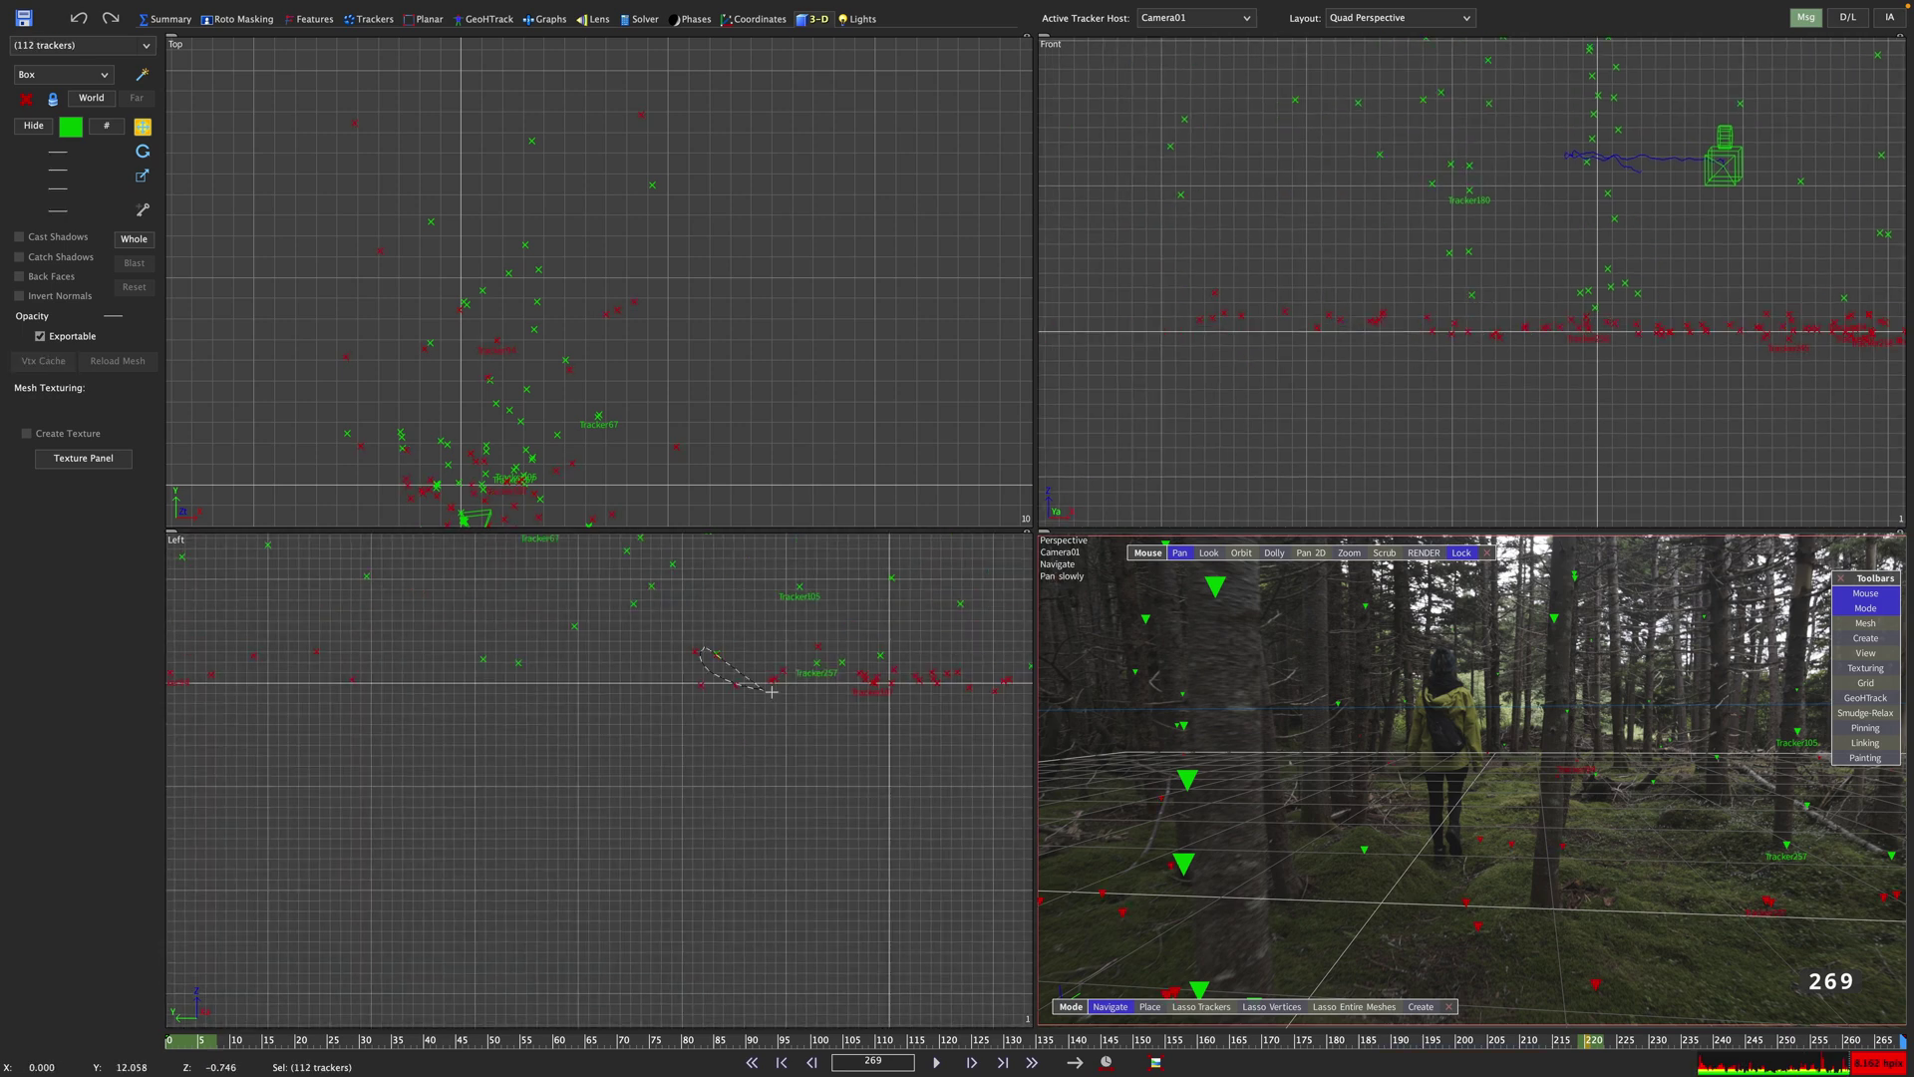
{"action": "left_click_drag", "start_coordinate": [769, 692], "coordinate": [943, 653], "text": "shift"}
{"action": "scroll", "coordinate": [832, 661], "scroll_direction": "up", "scroll_amount": 6}
{"action": "middle_click_drag", "start_coordinate": [967, 815], "coordinate": [513, 823]}
Step: Return to frame 0 and change the color of the selected ground trackers to dark red
{"action": "left_click_drag", "start_coordinate": [1546, 1044], "coordinate": [168, 1044]}
{"action": "left_click", "coordinate": [72, 127]}
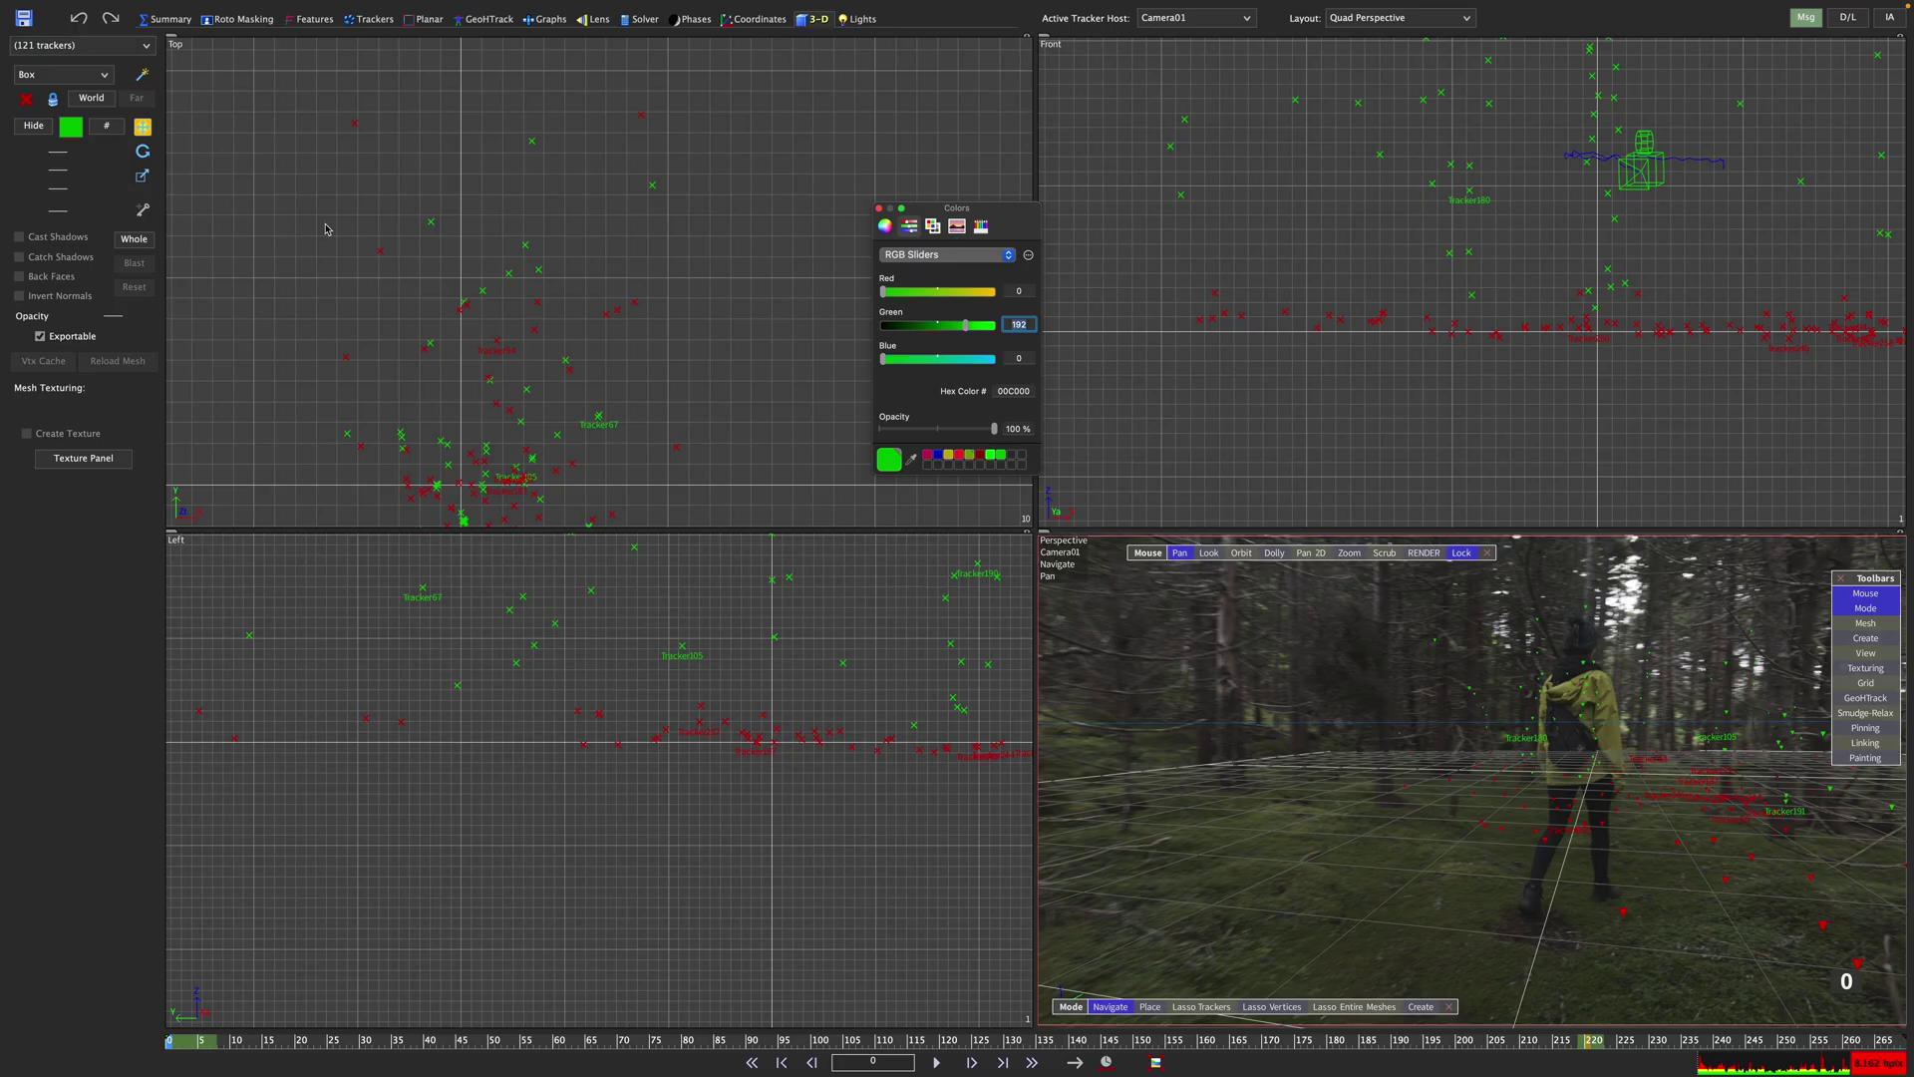
{"action": "left_click", "coordinate": [960, 455]}
{"action": "left_click", "coordinate": [879, 208]}
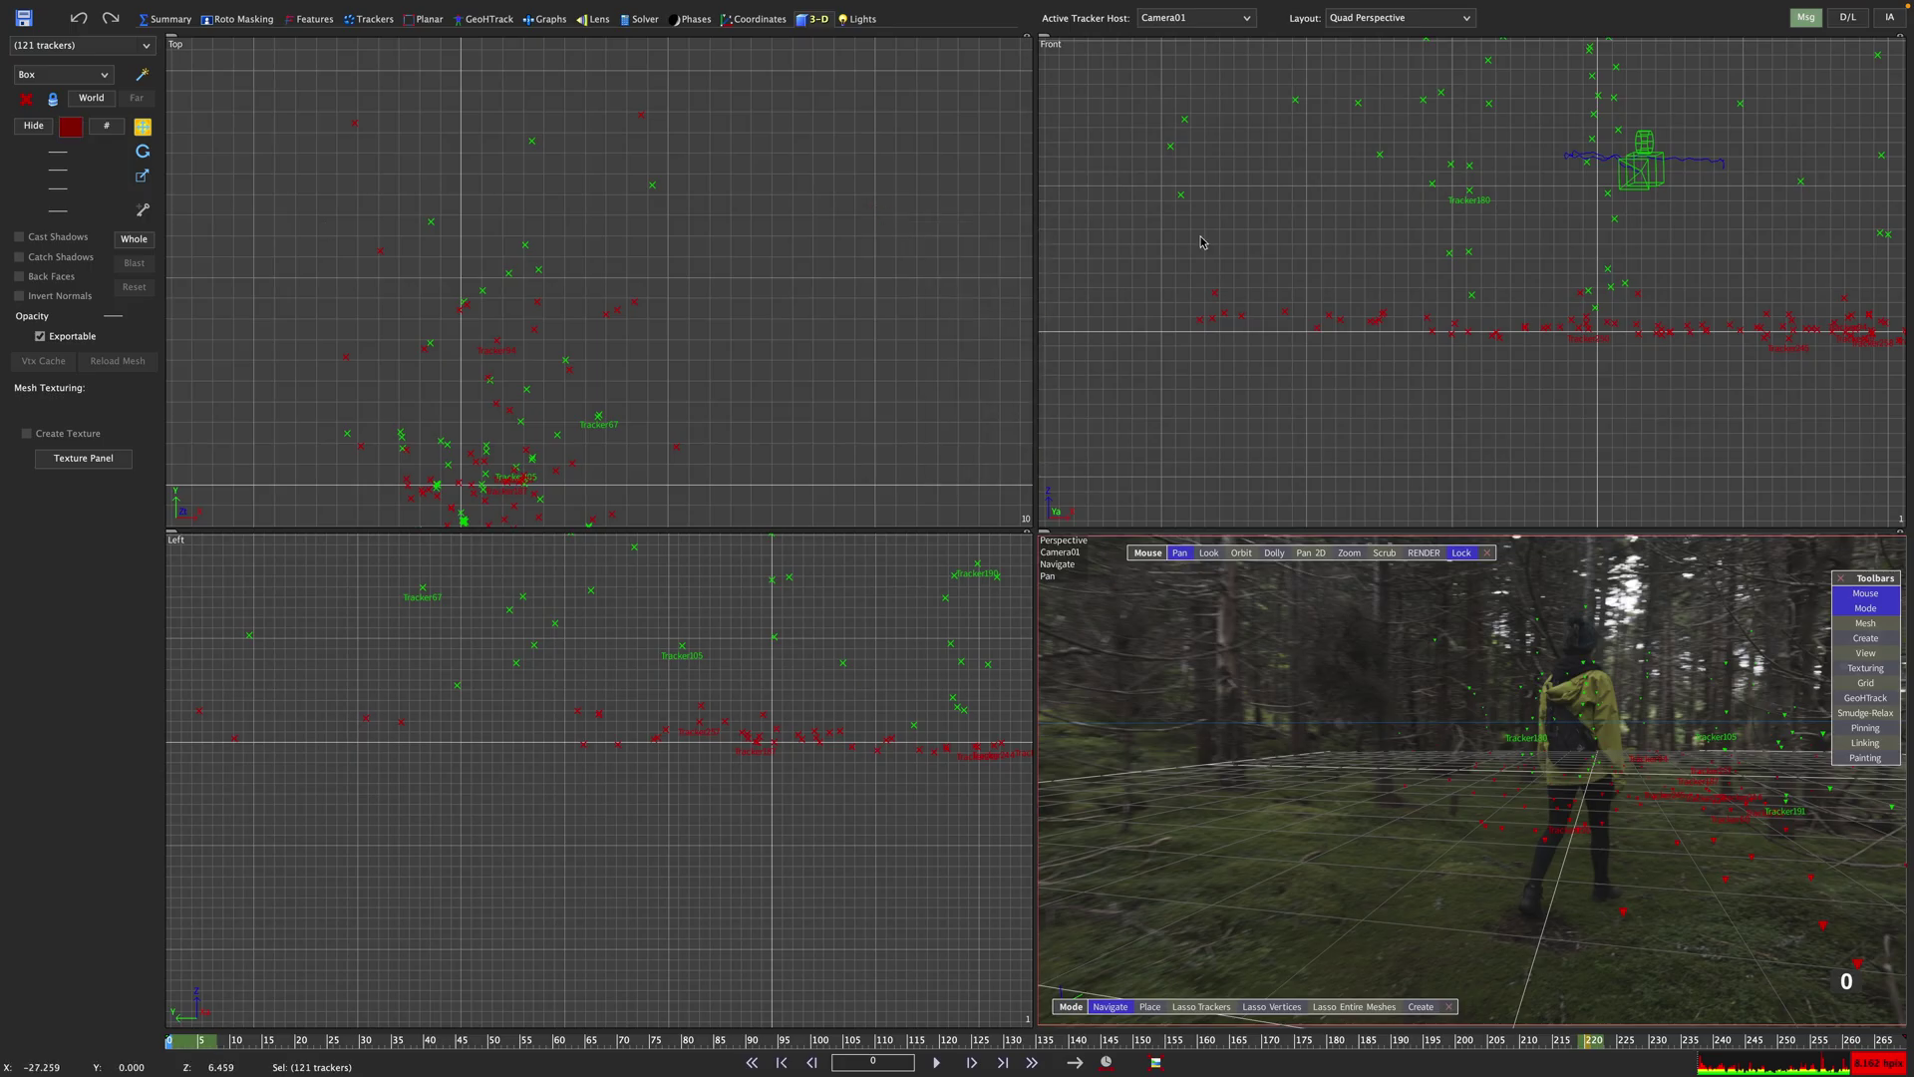
Step: In the Camera & Hierarchy layout, select the full block of green non-ground trackers from #4 onward and hide them
{"action": "left_click", "coordinate": [1396, 18]}
{"action": "left_click", "coordinate": [1421, 289]}
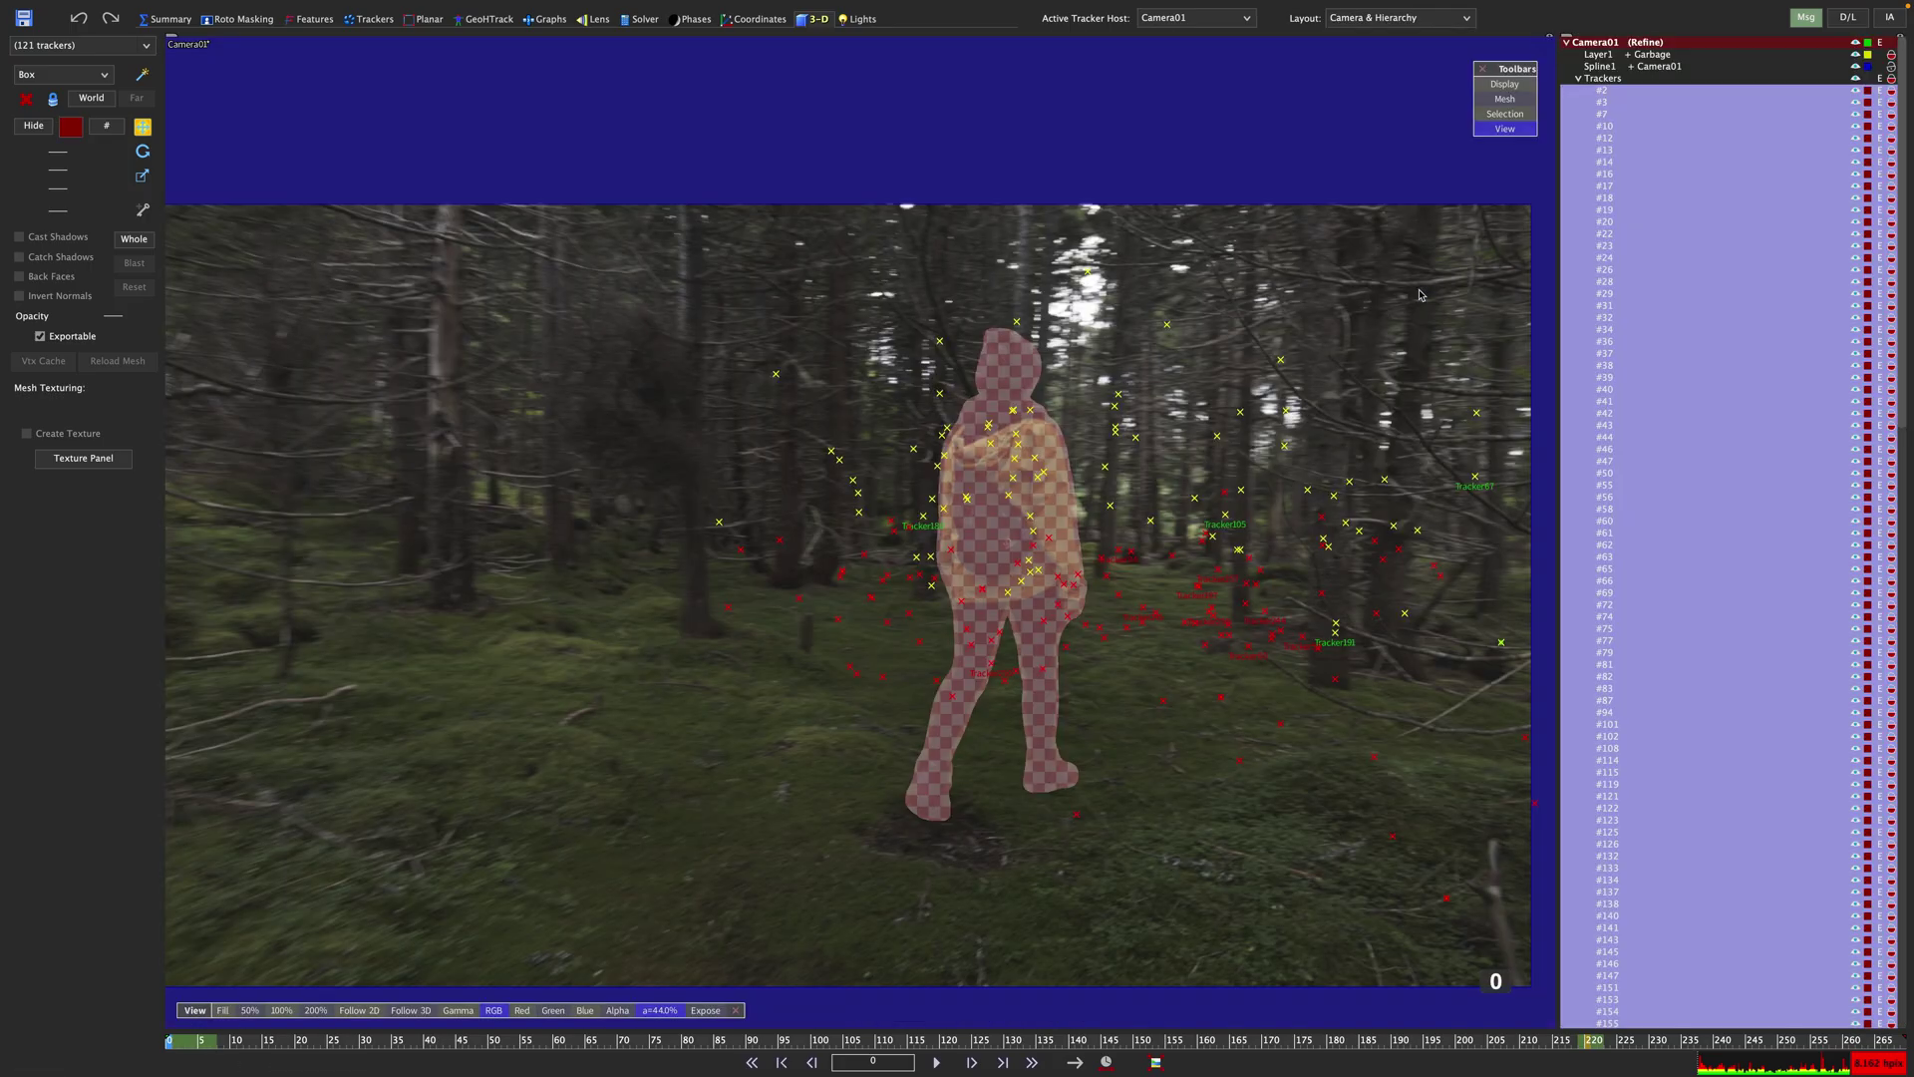
{"action": "scroll", "coordinate": [1674, 647], "scroll_direction": "down", "scroll_amount": 5}
{"action": "scroll", "coordinate": [1674, 647], "scroll_direction": "down", "scroll_amount": 15}
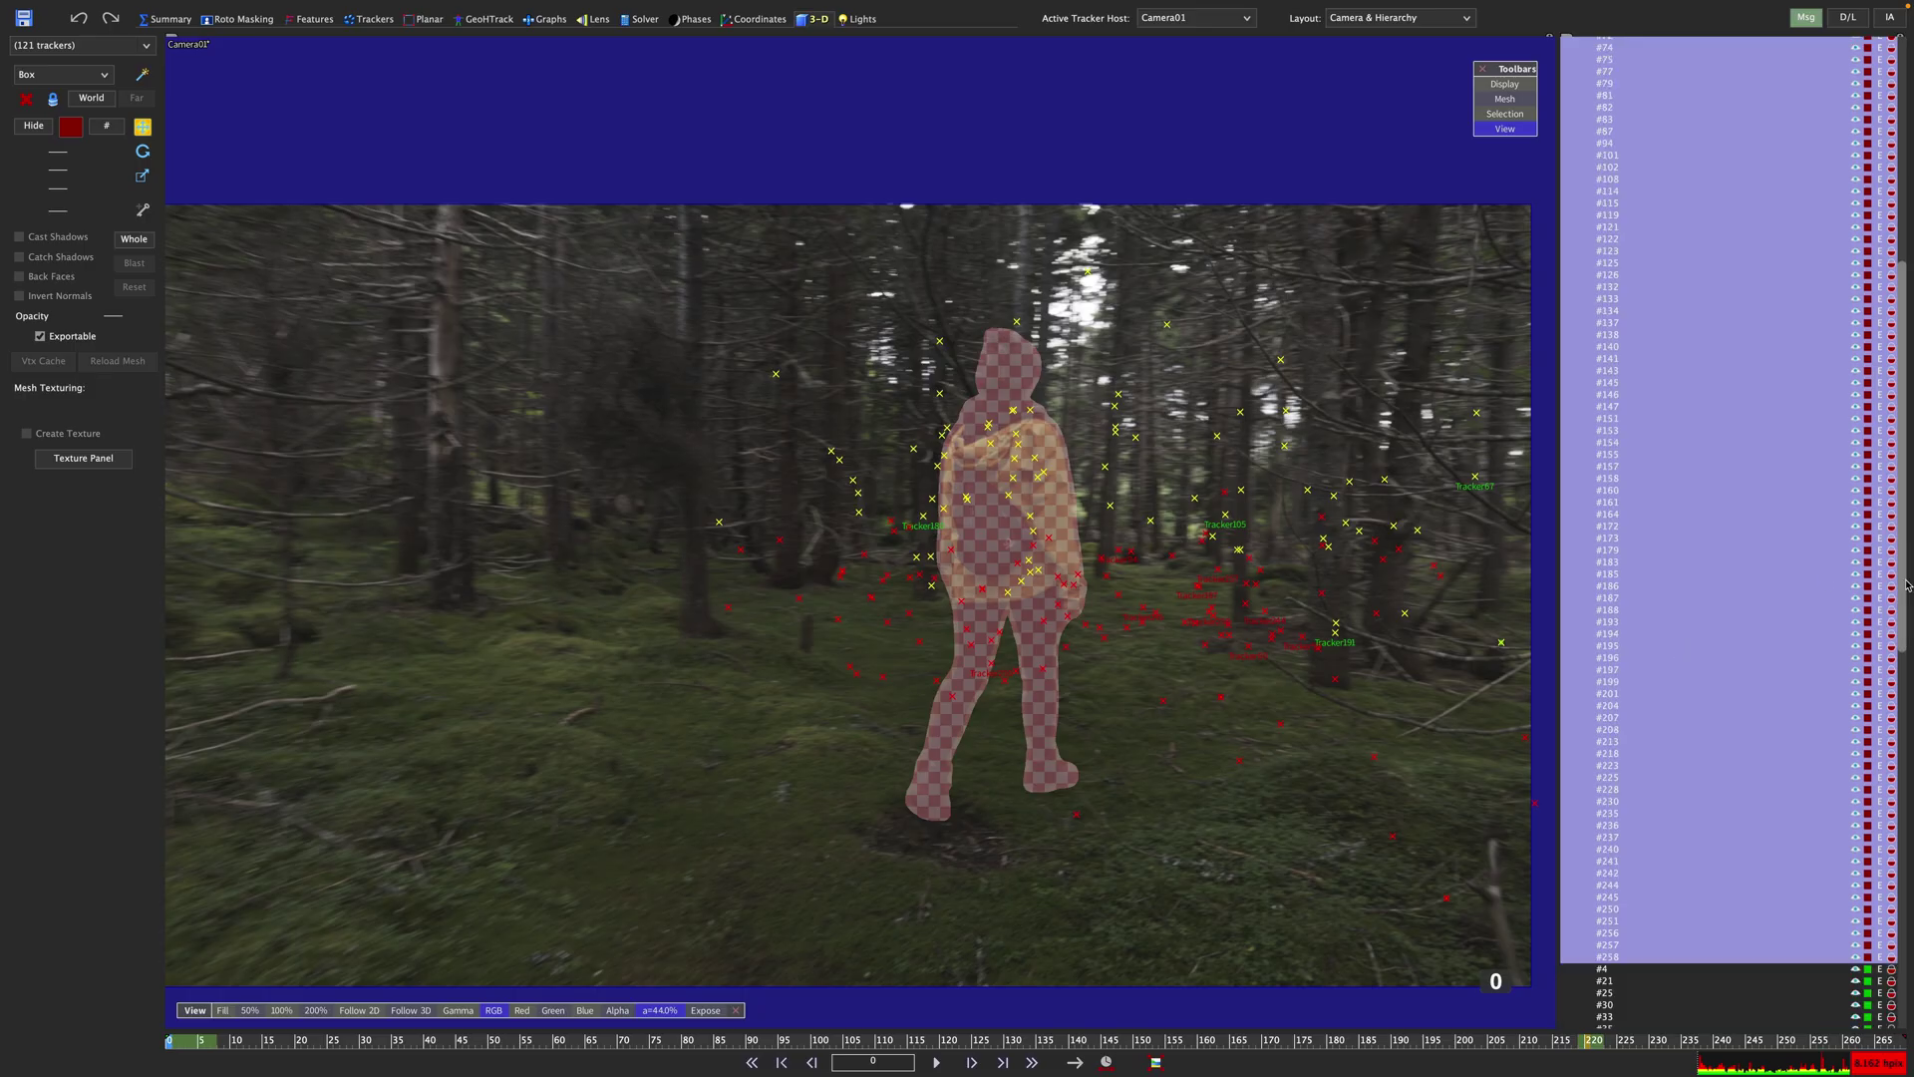
{"action": "left_click", "coordinate": [1635, 1027]}
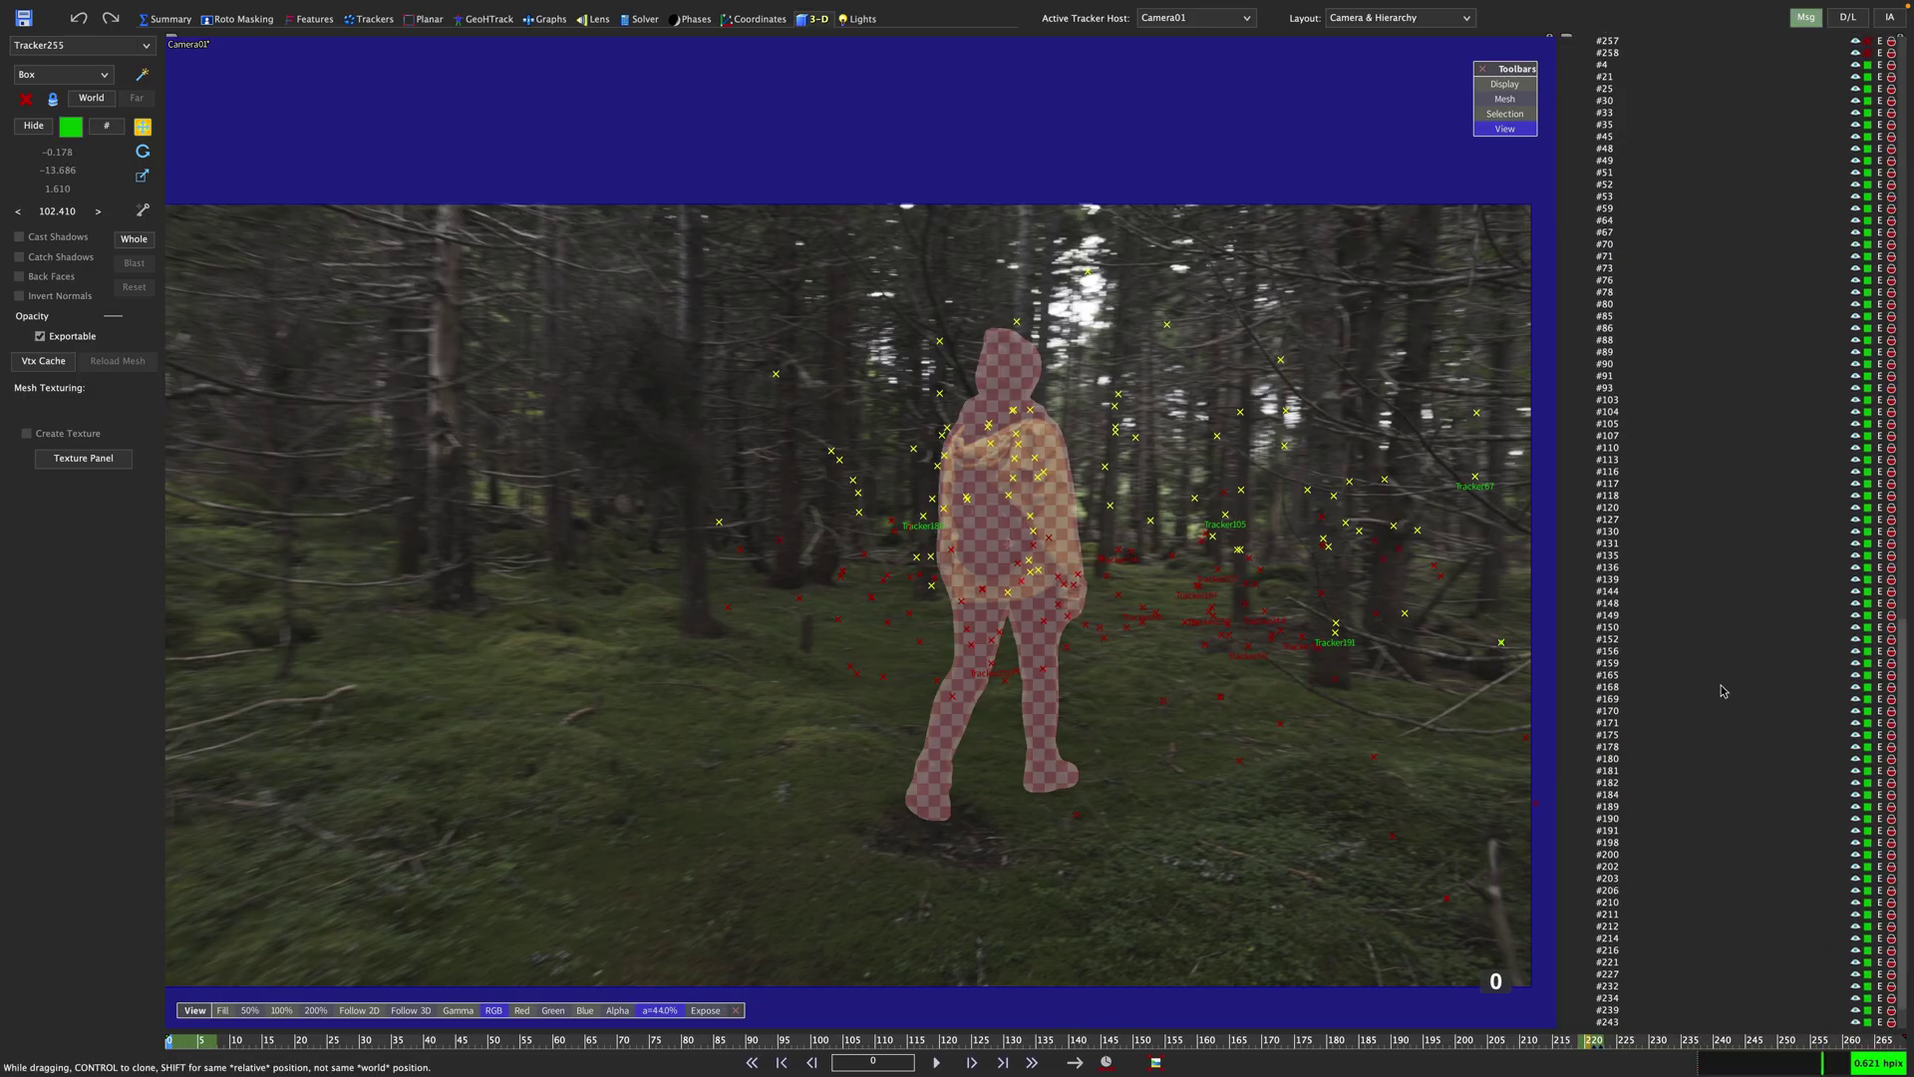
{"action": "left_click", "coordinate": [1693, 125], "text": "shift"}
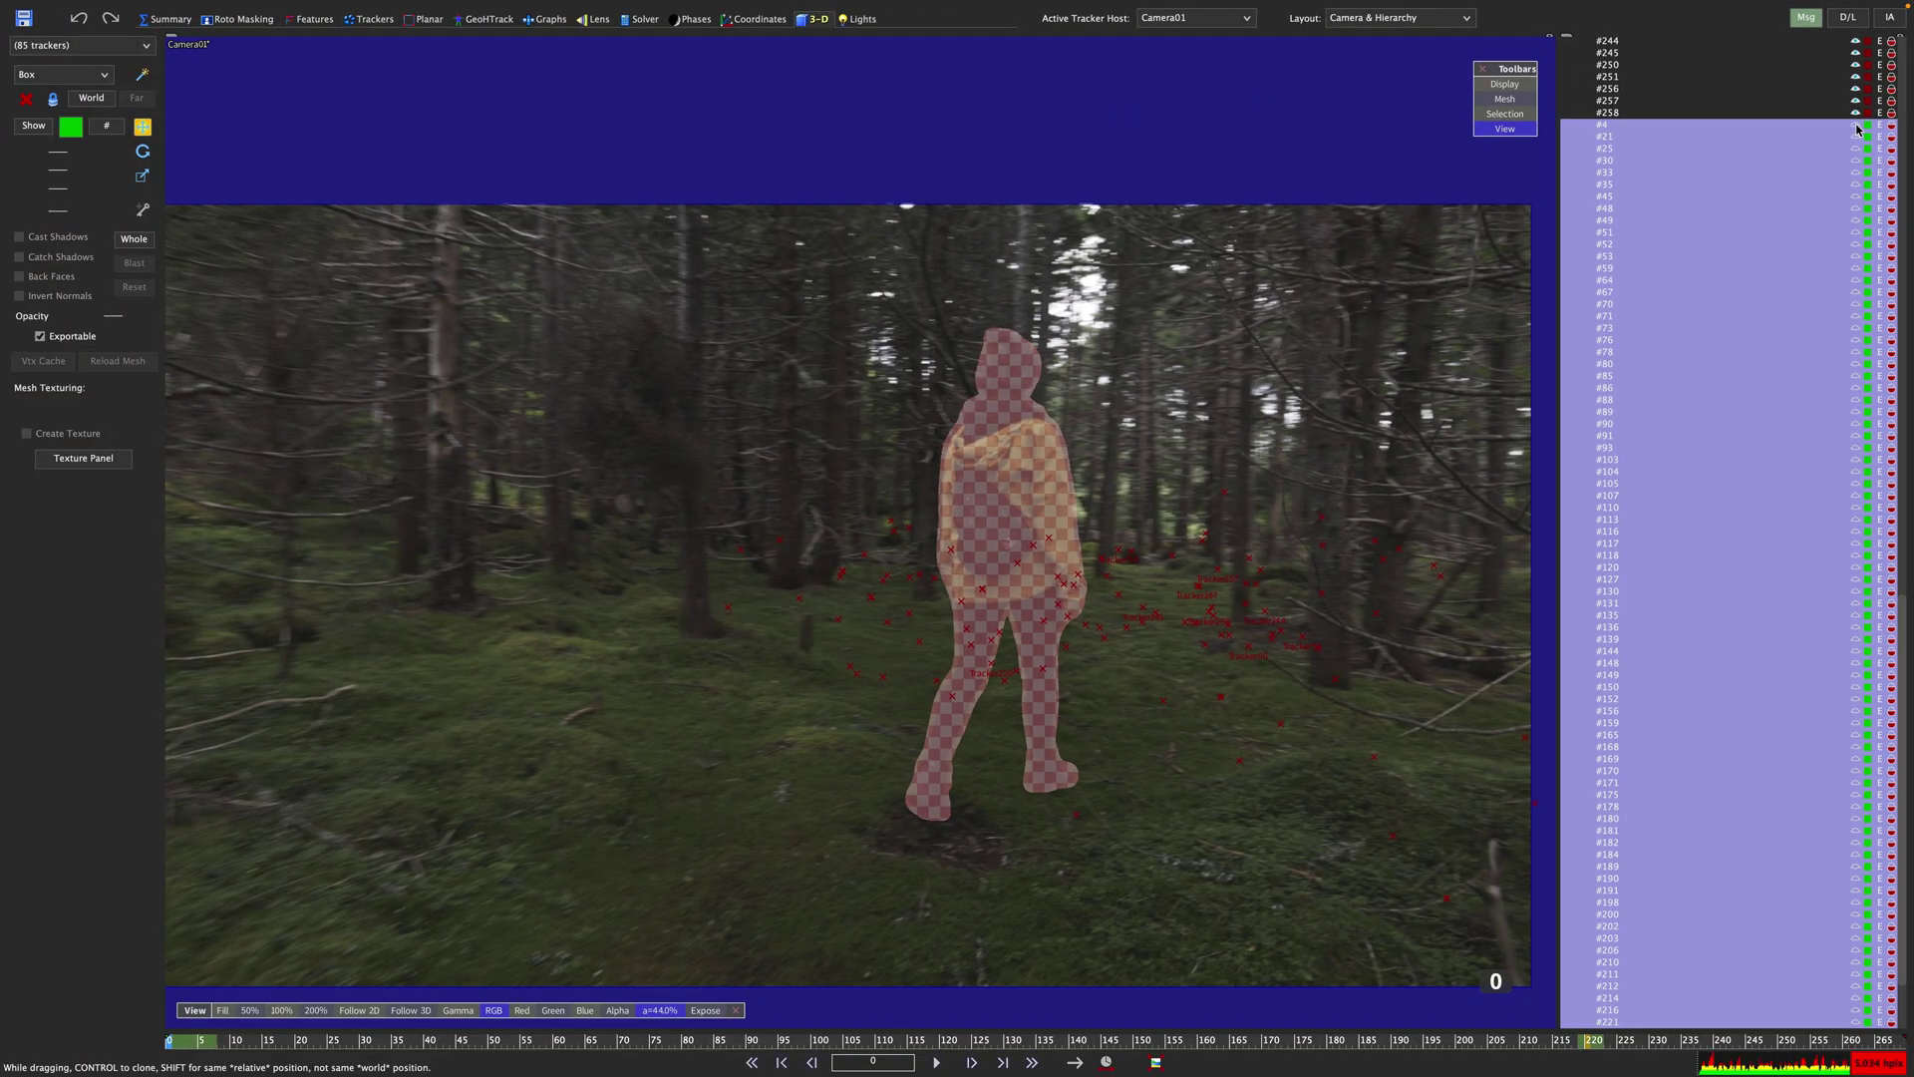
Step: Switch back to the Quad Perspective layout and lasso-select all the red ground trackers in the Left view
{"action": "left_click", "coordinate": [1400, 16]}
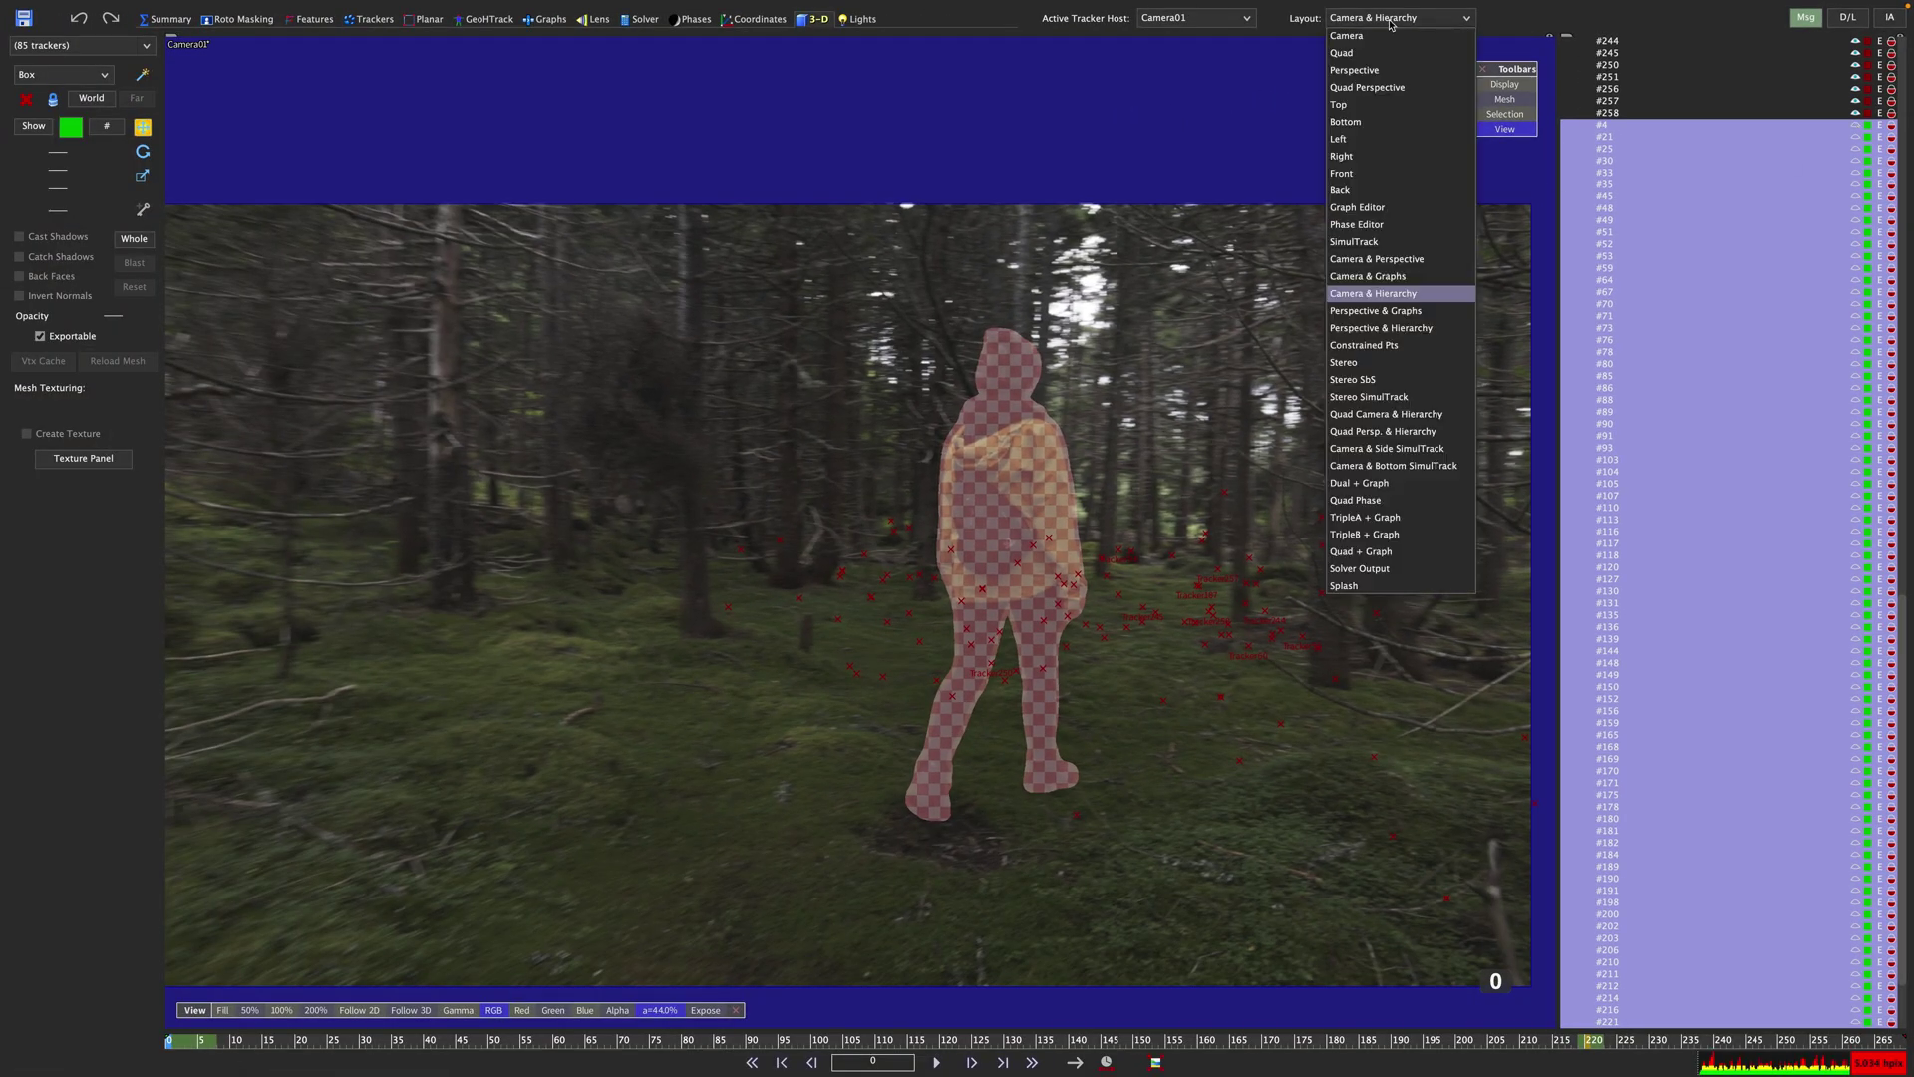
{"action": "left_click", "coordinate": [1381, 88]}
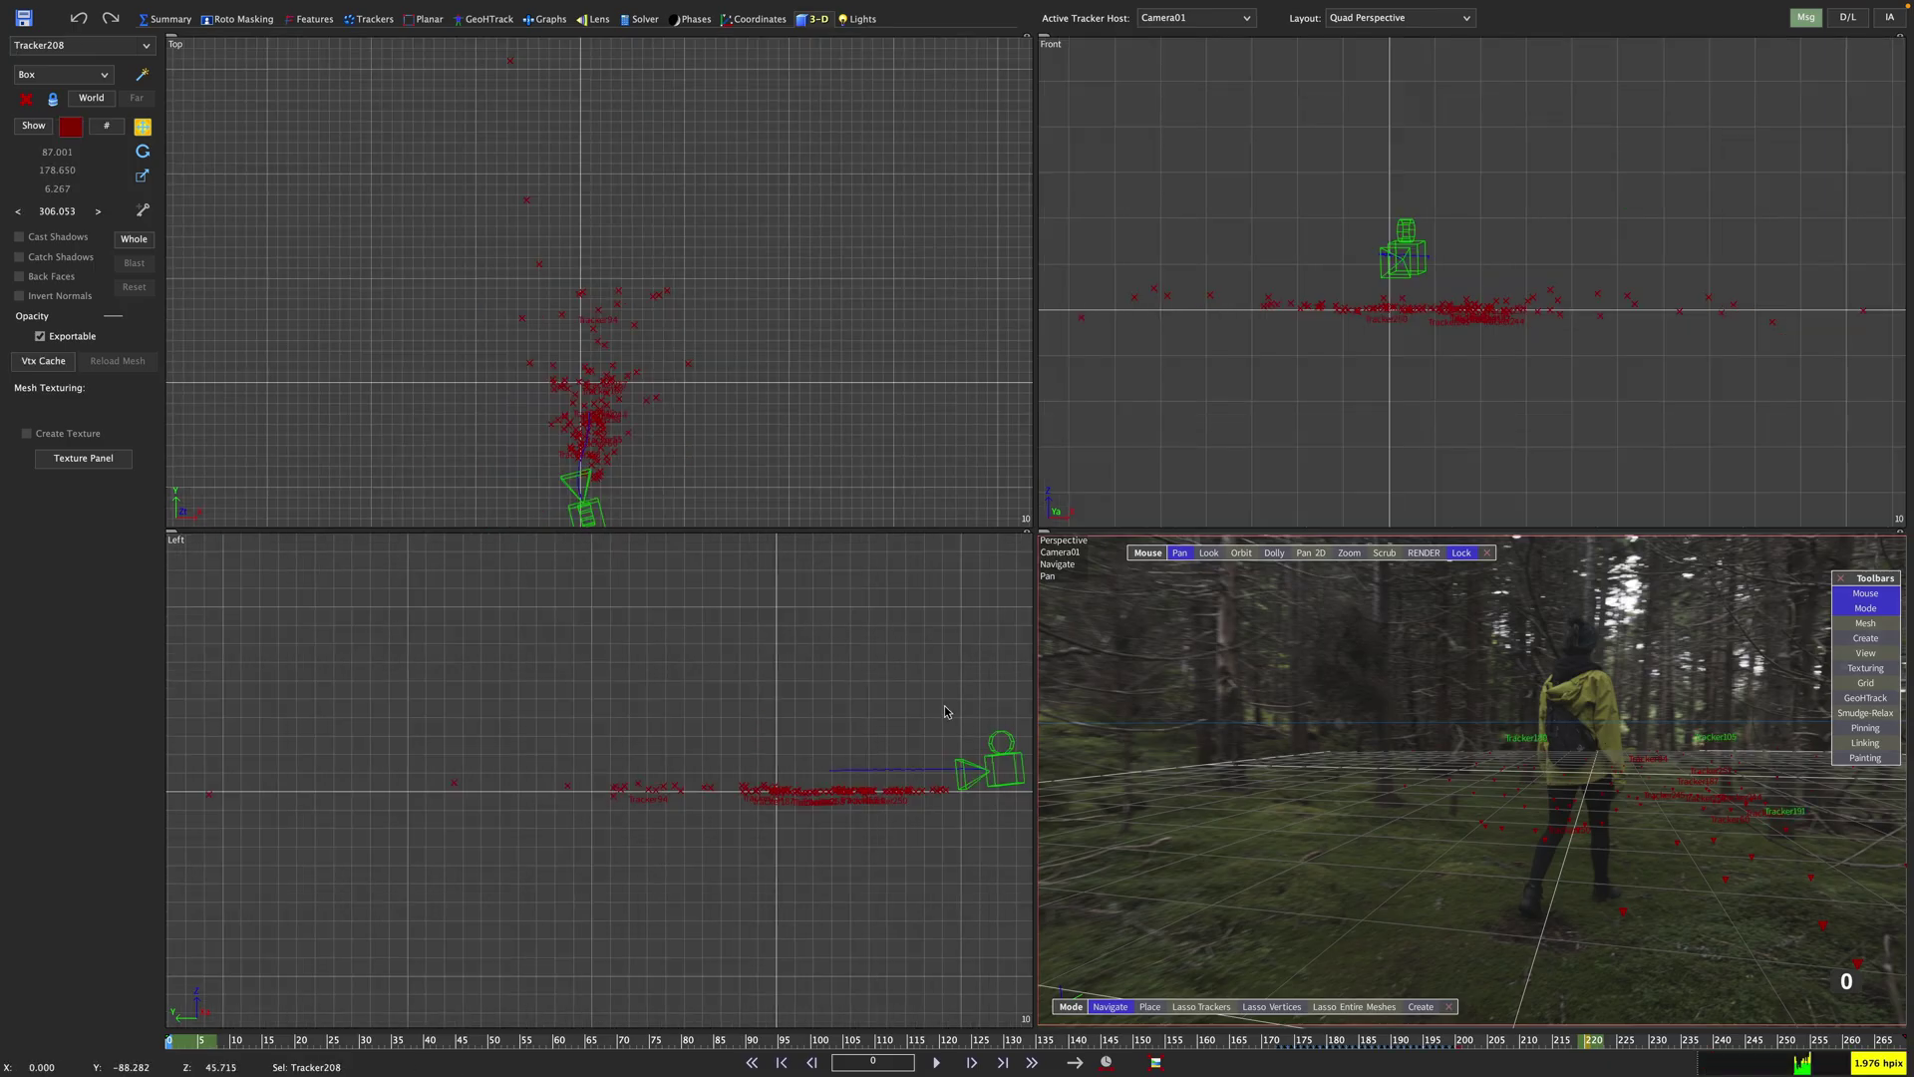
{"action": "left_click_drag", "start_coordinate": [969, 725], "coordinate": [387, 681]}
{"action": "mouse_move", "coordinate": [158, 800]}
{"action": "left_mouse_down"}
{"action": "mouse_move", "coordinate": [491, 936]}
{"action": "mouse_move", "coordinate": [846, 957]}
{"action": "mouse_move", "coordinate": [995, 824]}
{"action": "left_mouse_up"}
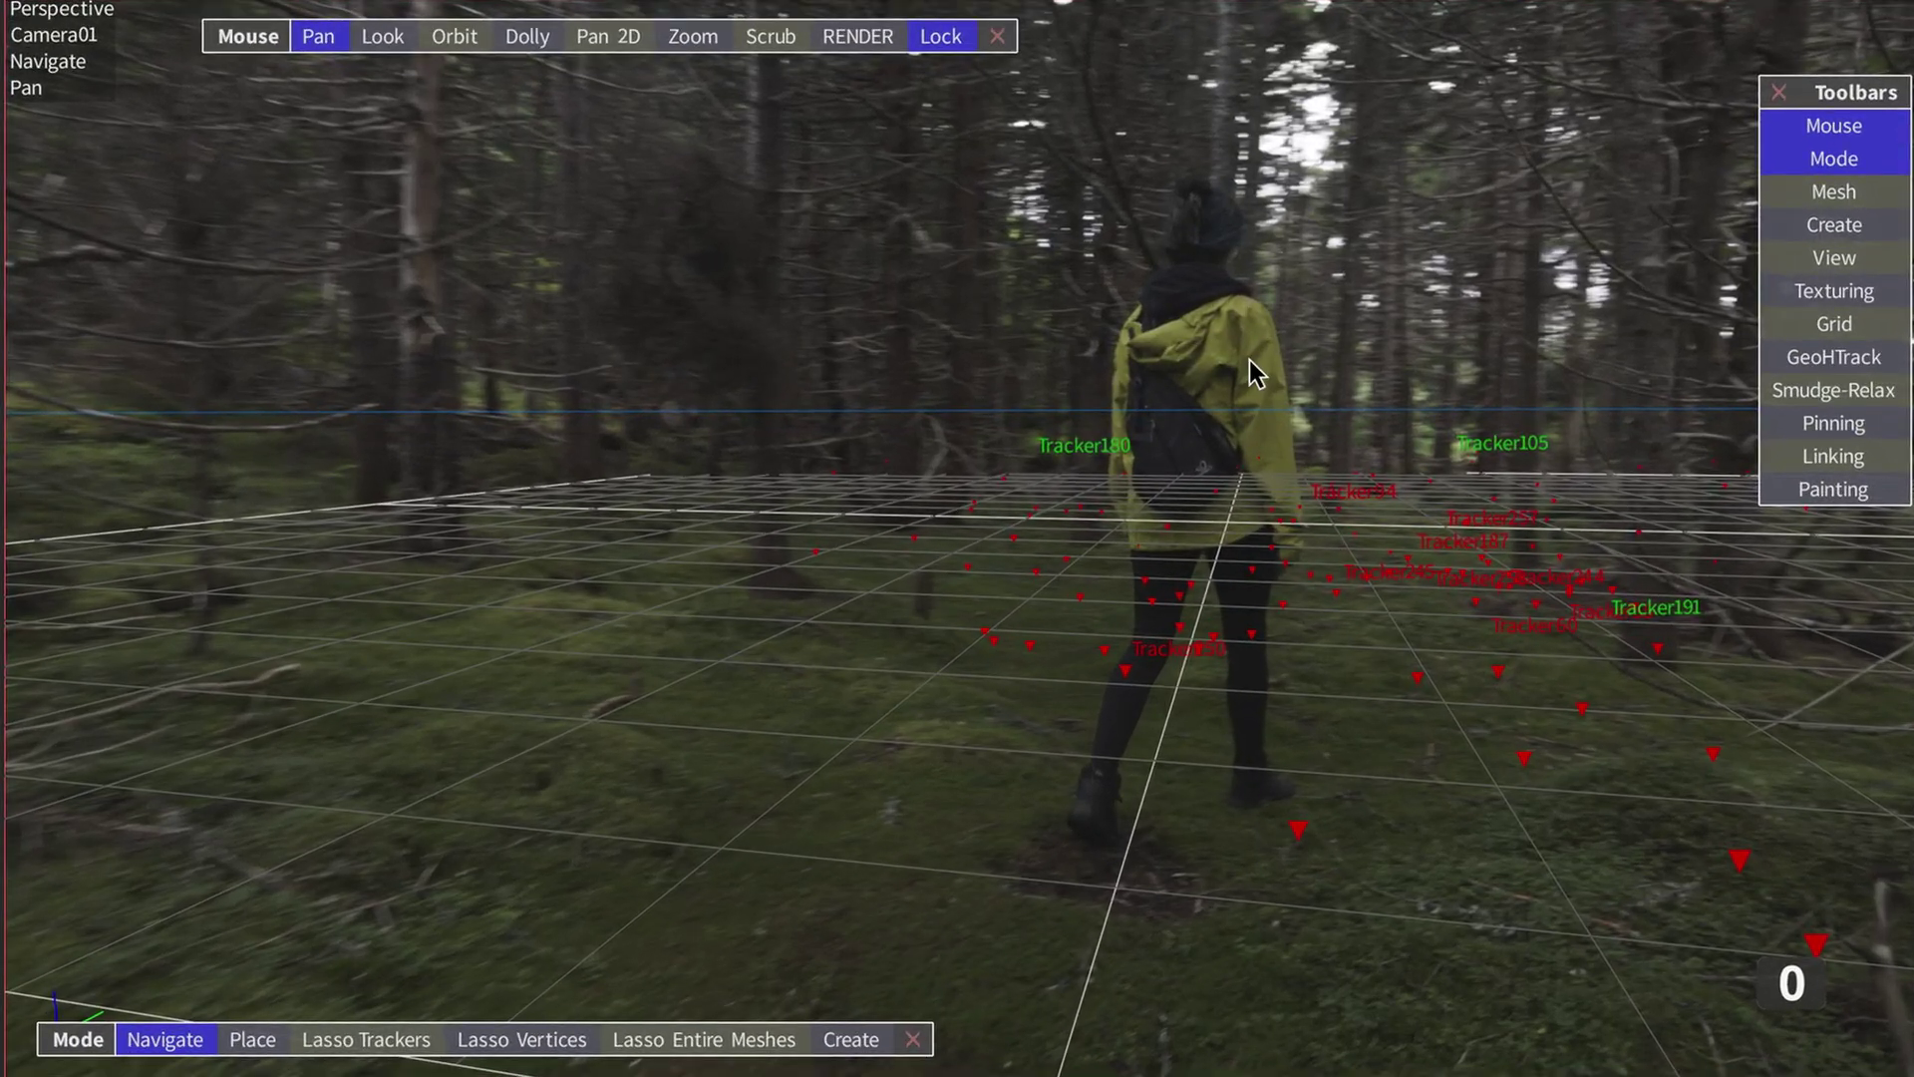
Step: Convert the selected ground trackers to a mesh and triangulate it in the perspective view
{"action": "left_click", "coordinate": [1815, 210]}
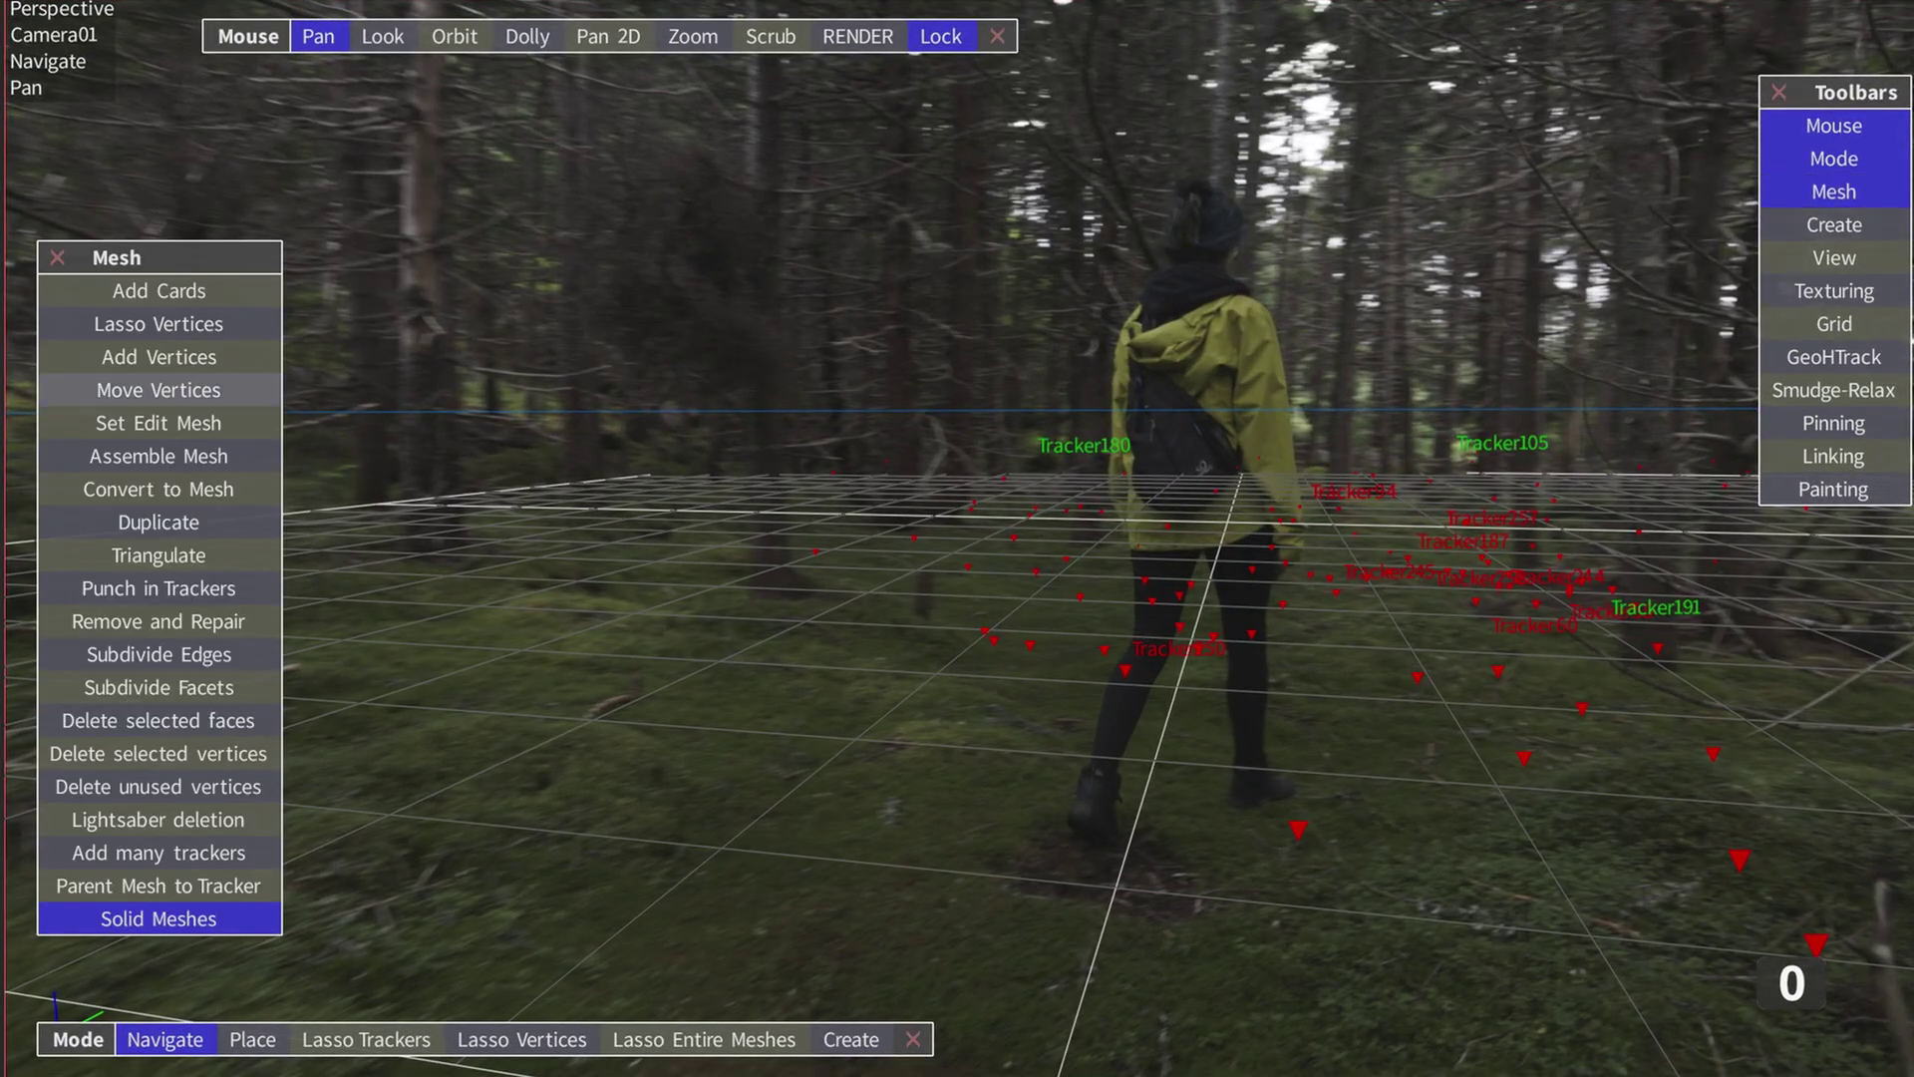
{"action": "left_click", "coordinate": [131, 494]}
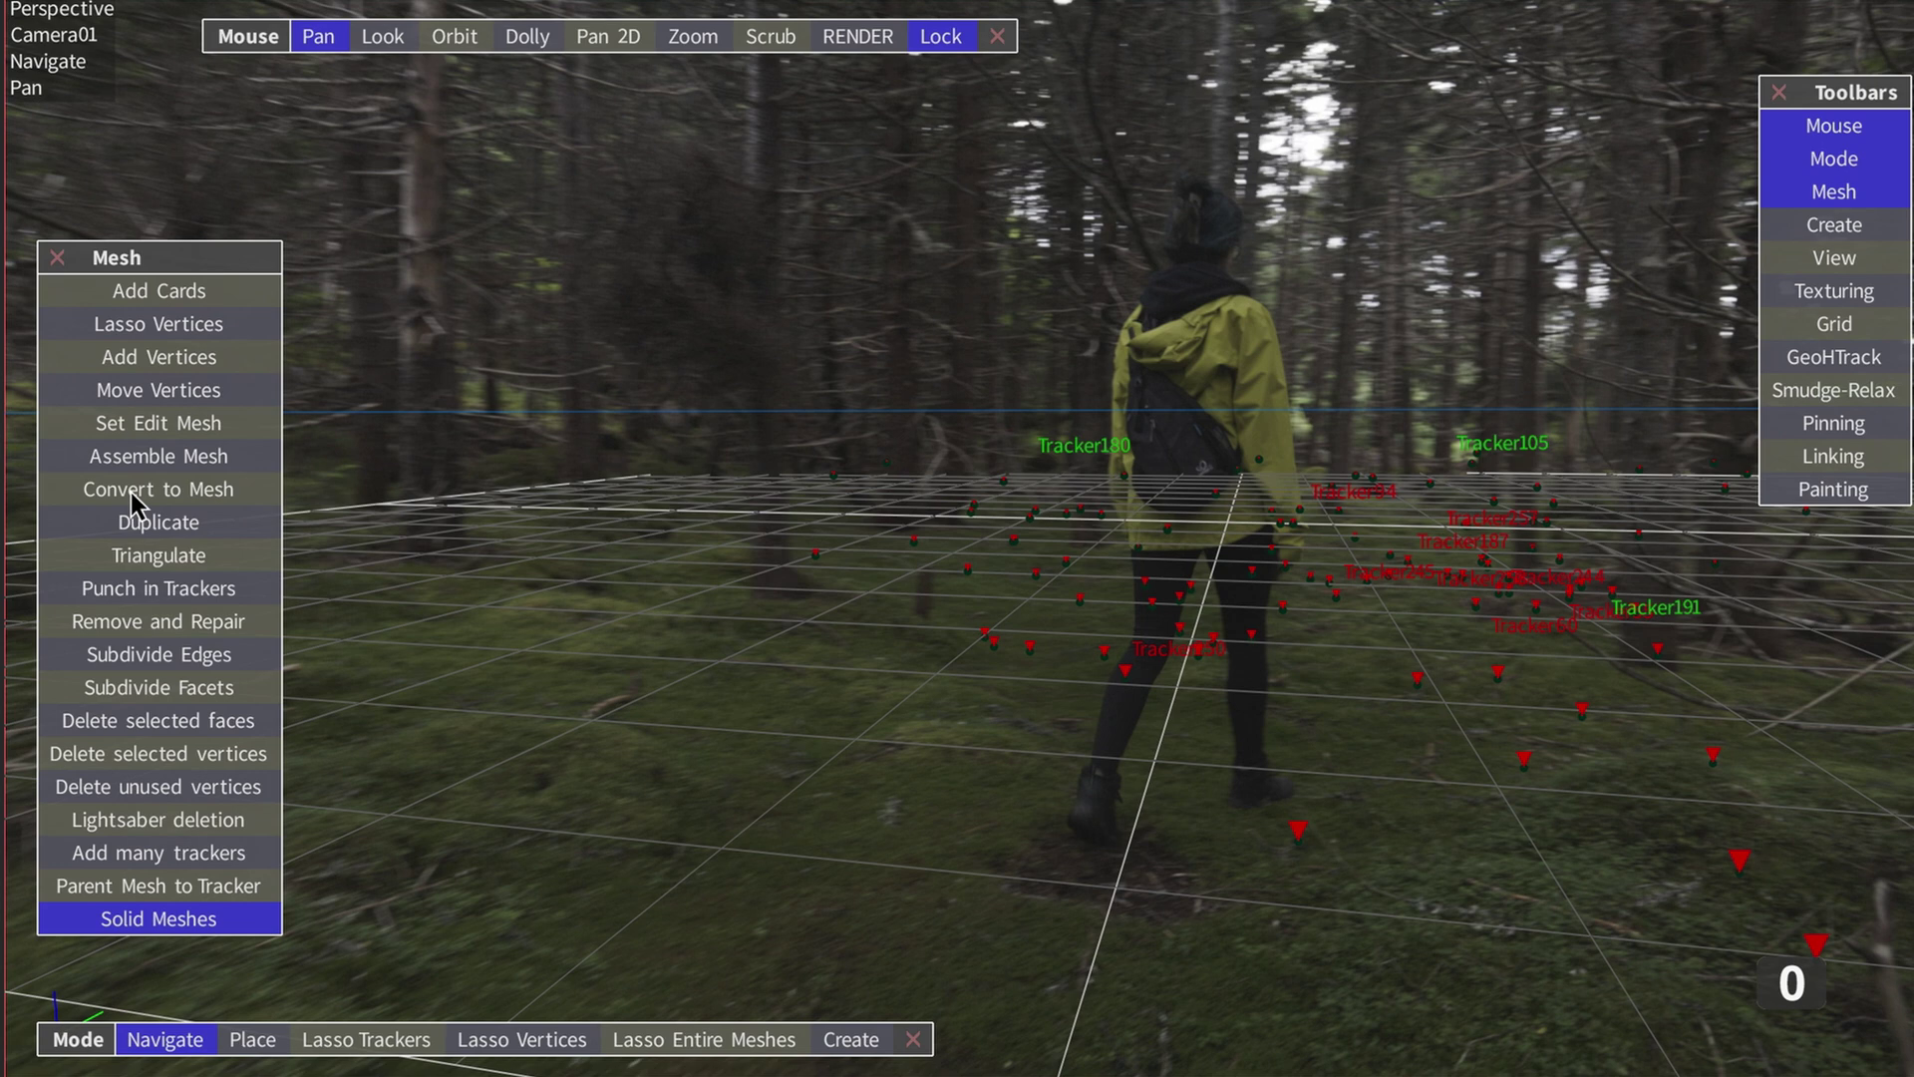
{"action": "left_click", "coordinate": [151, 564]}
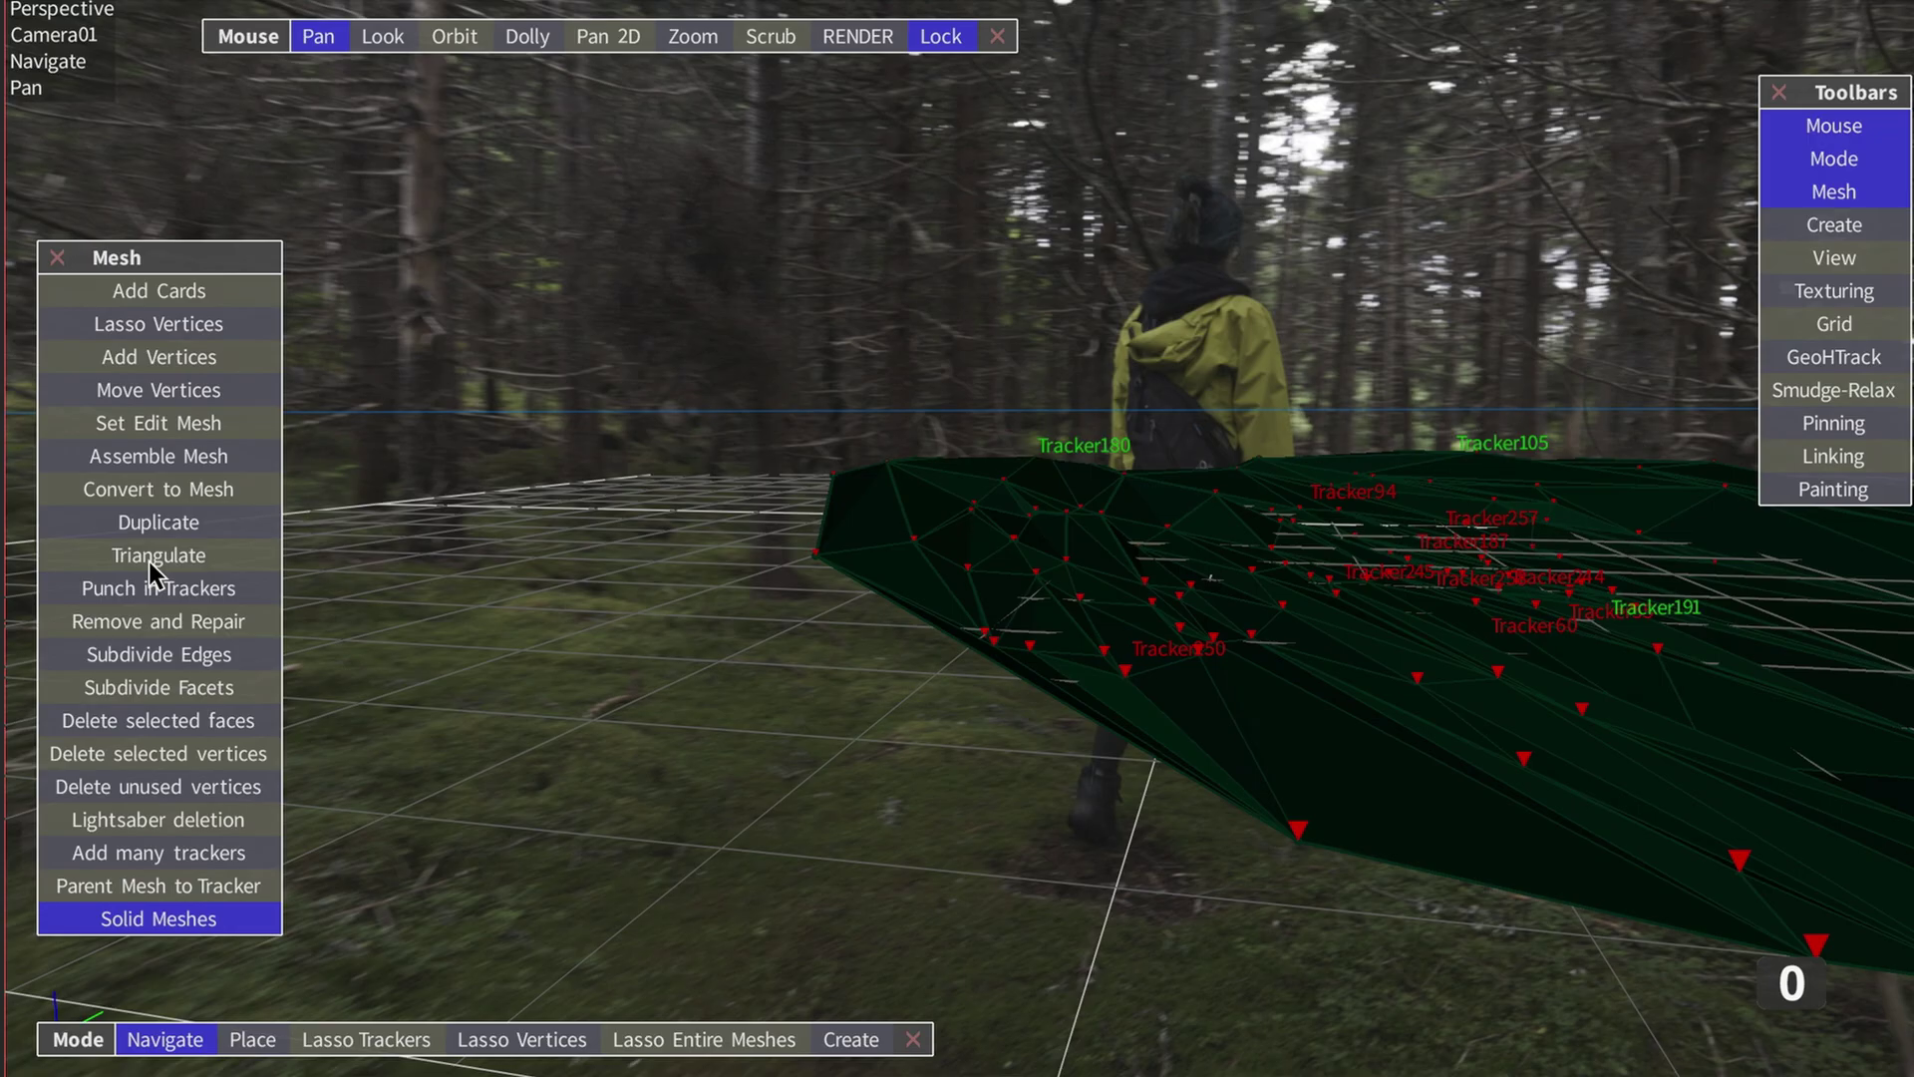
Step: Select the triangulated ground mesh and scrub through the shot in the Quad Perspective and Perspective layouts to check its fit, returning to frame 0
{"action": "left_click", "coordinate": [149, 561]}
{"action": "left_click", "coordinate": [1255, 743]}
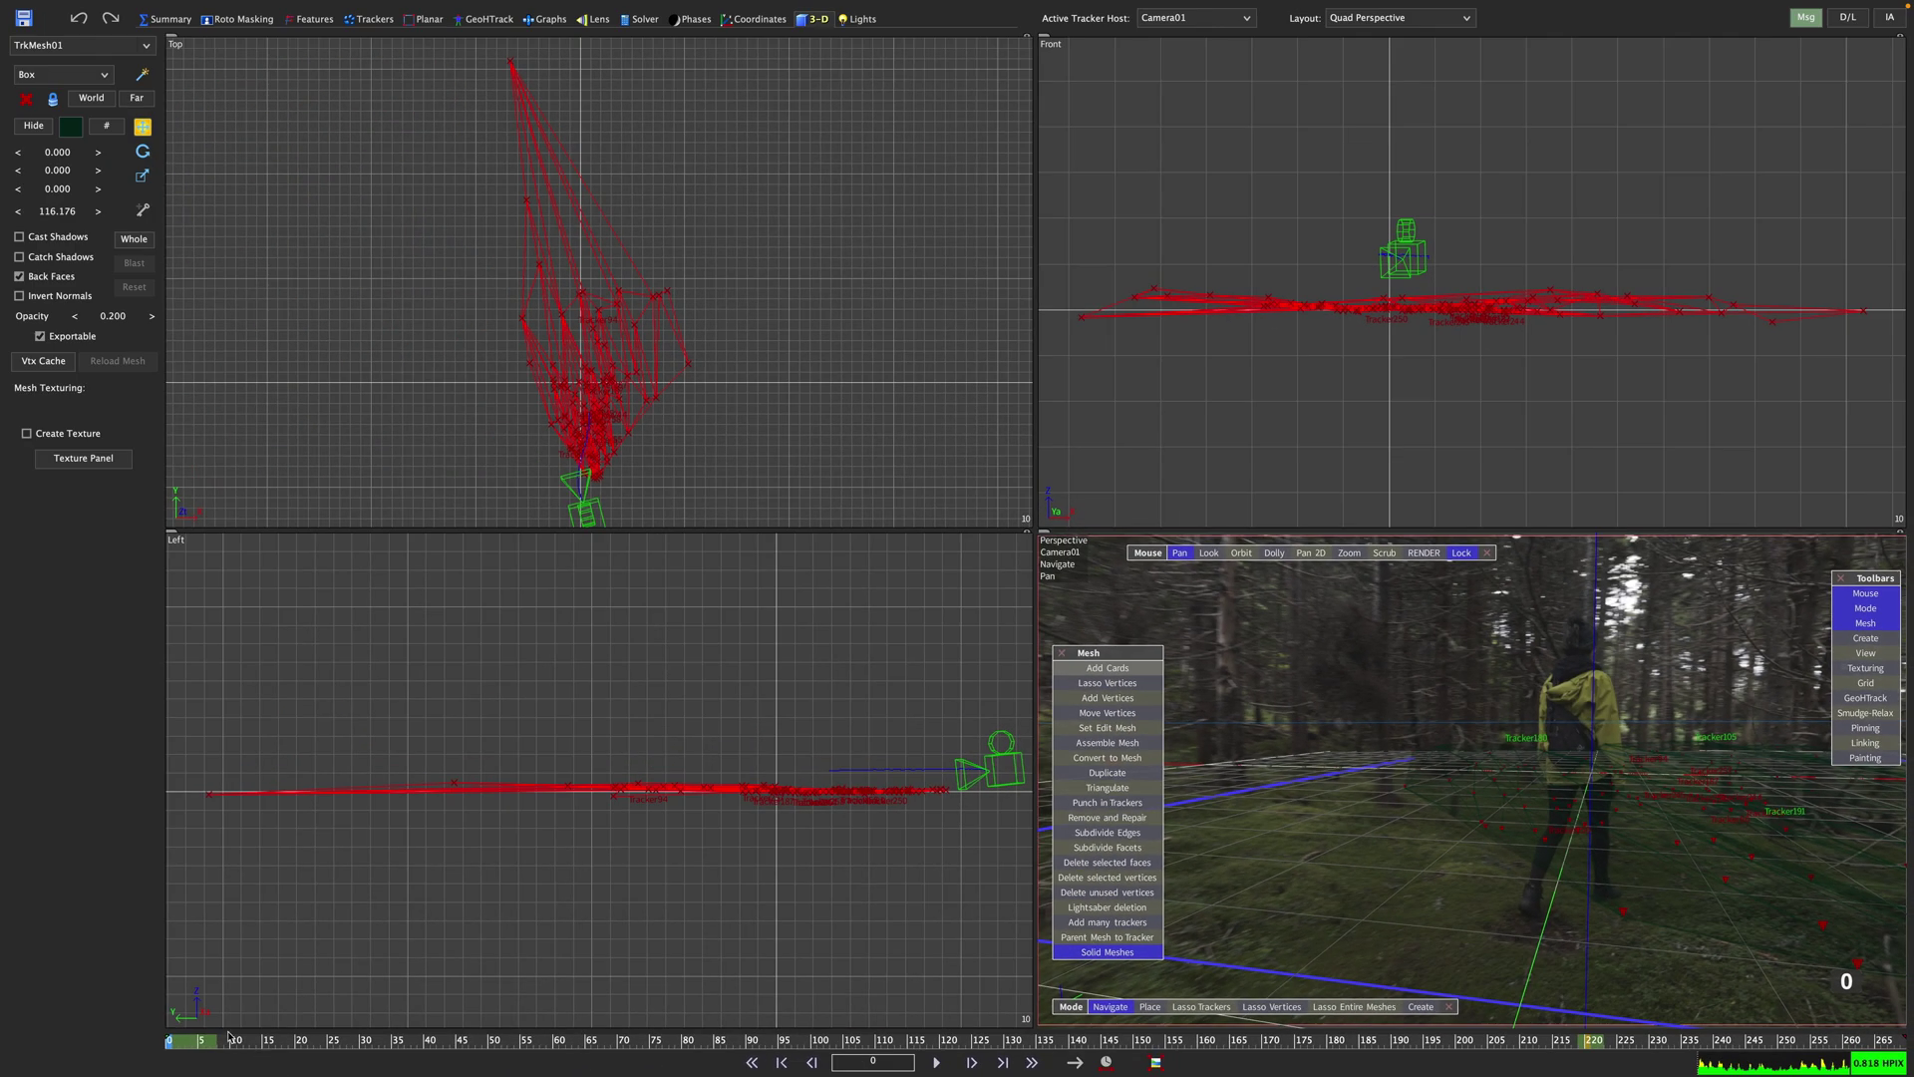
{"action": "left_click_drag", "start_coordinate": [228, 1037], "coordinate": [726, 1037]}
{"action": "left_click", "coordinate": [1374, 17]}
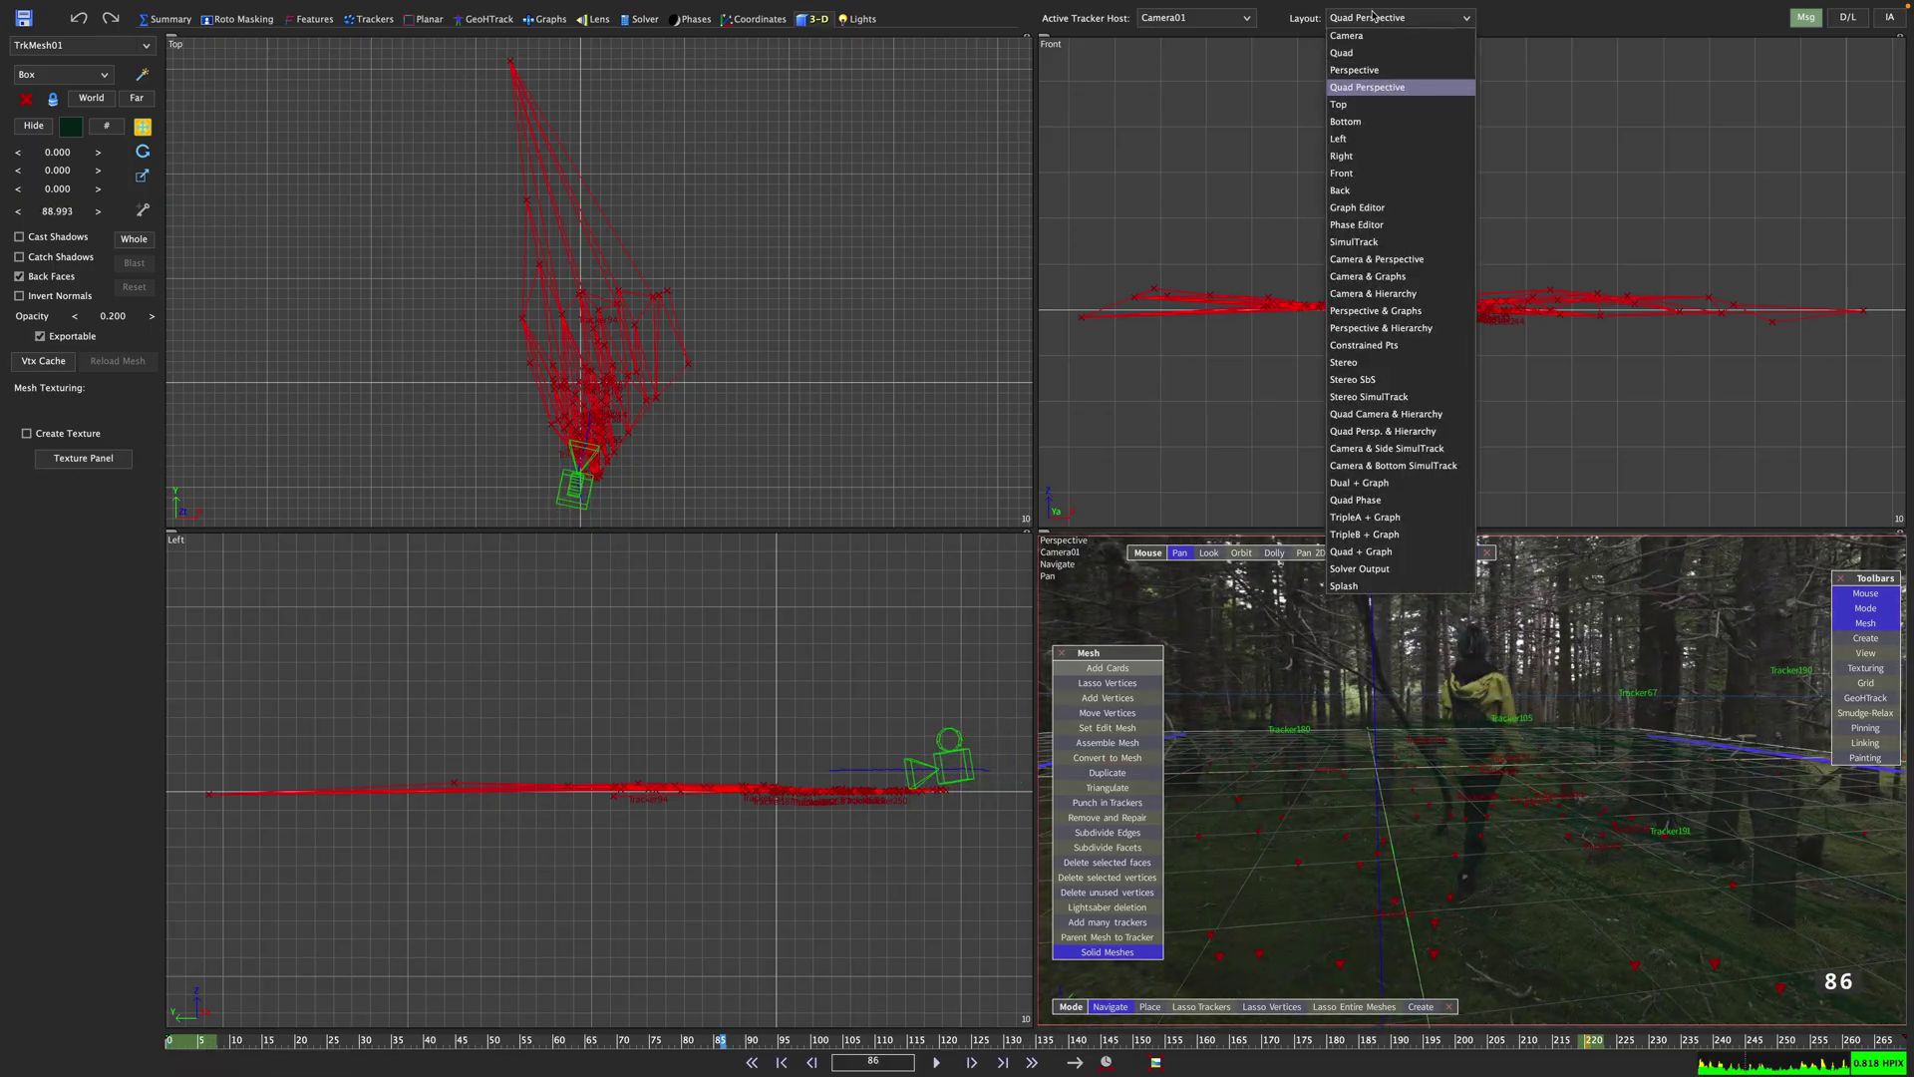
{"action": "left_click", "coordinate": [1365, 70]}
{"action": "left_click_drag", "start_coordinate": [289, 1041], "coordinate": [108, 1059]}
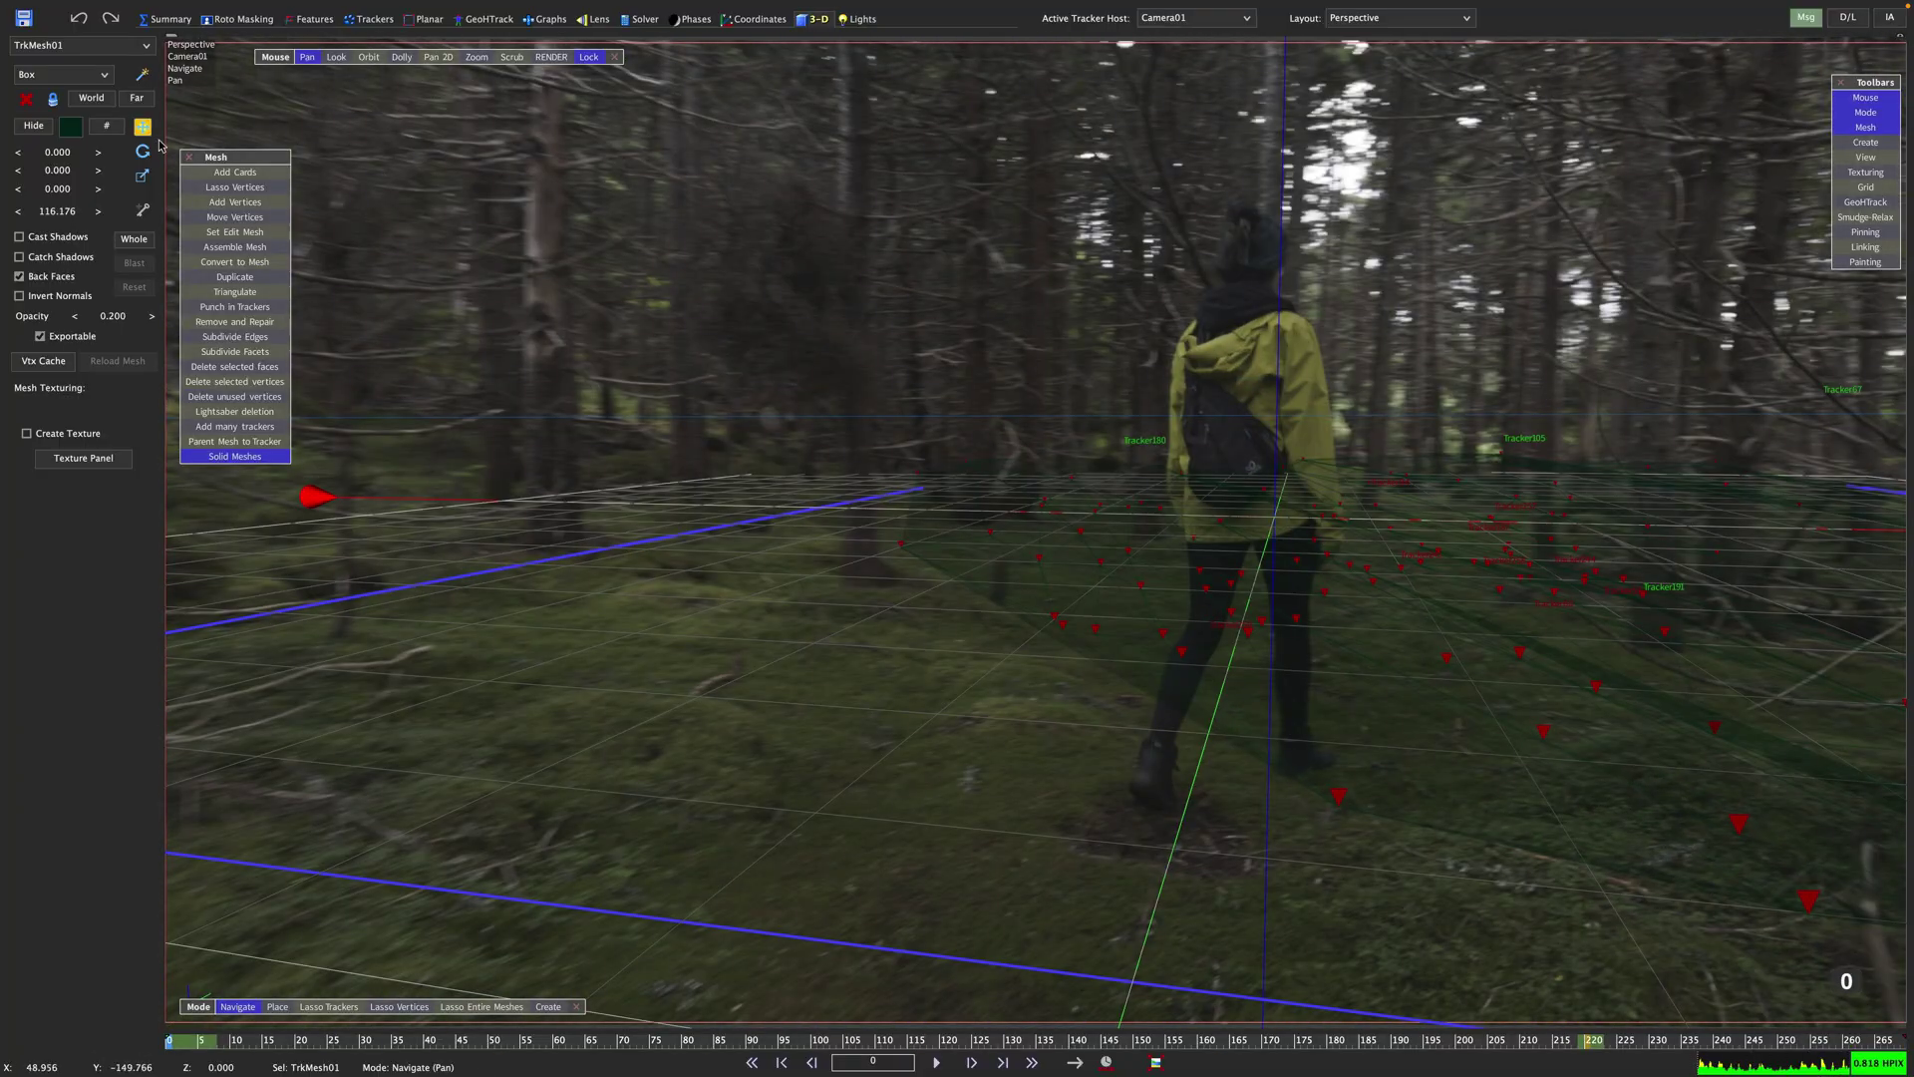
Step: Delete the selected ground mesh and switch back to the Quad Perspective layout
{"action": "left_click", "coordinate": [26, 100]}
{"action": "left_click", "coordinate": [1412, 24]}
{"action": "left_click", "coordinate": [1415, 107]}
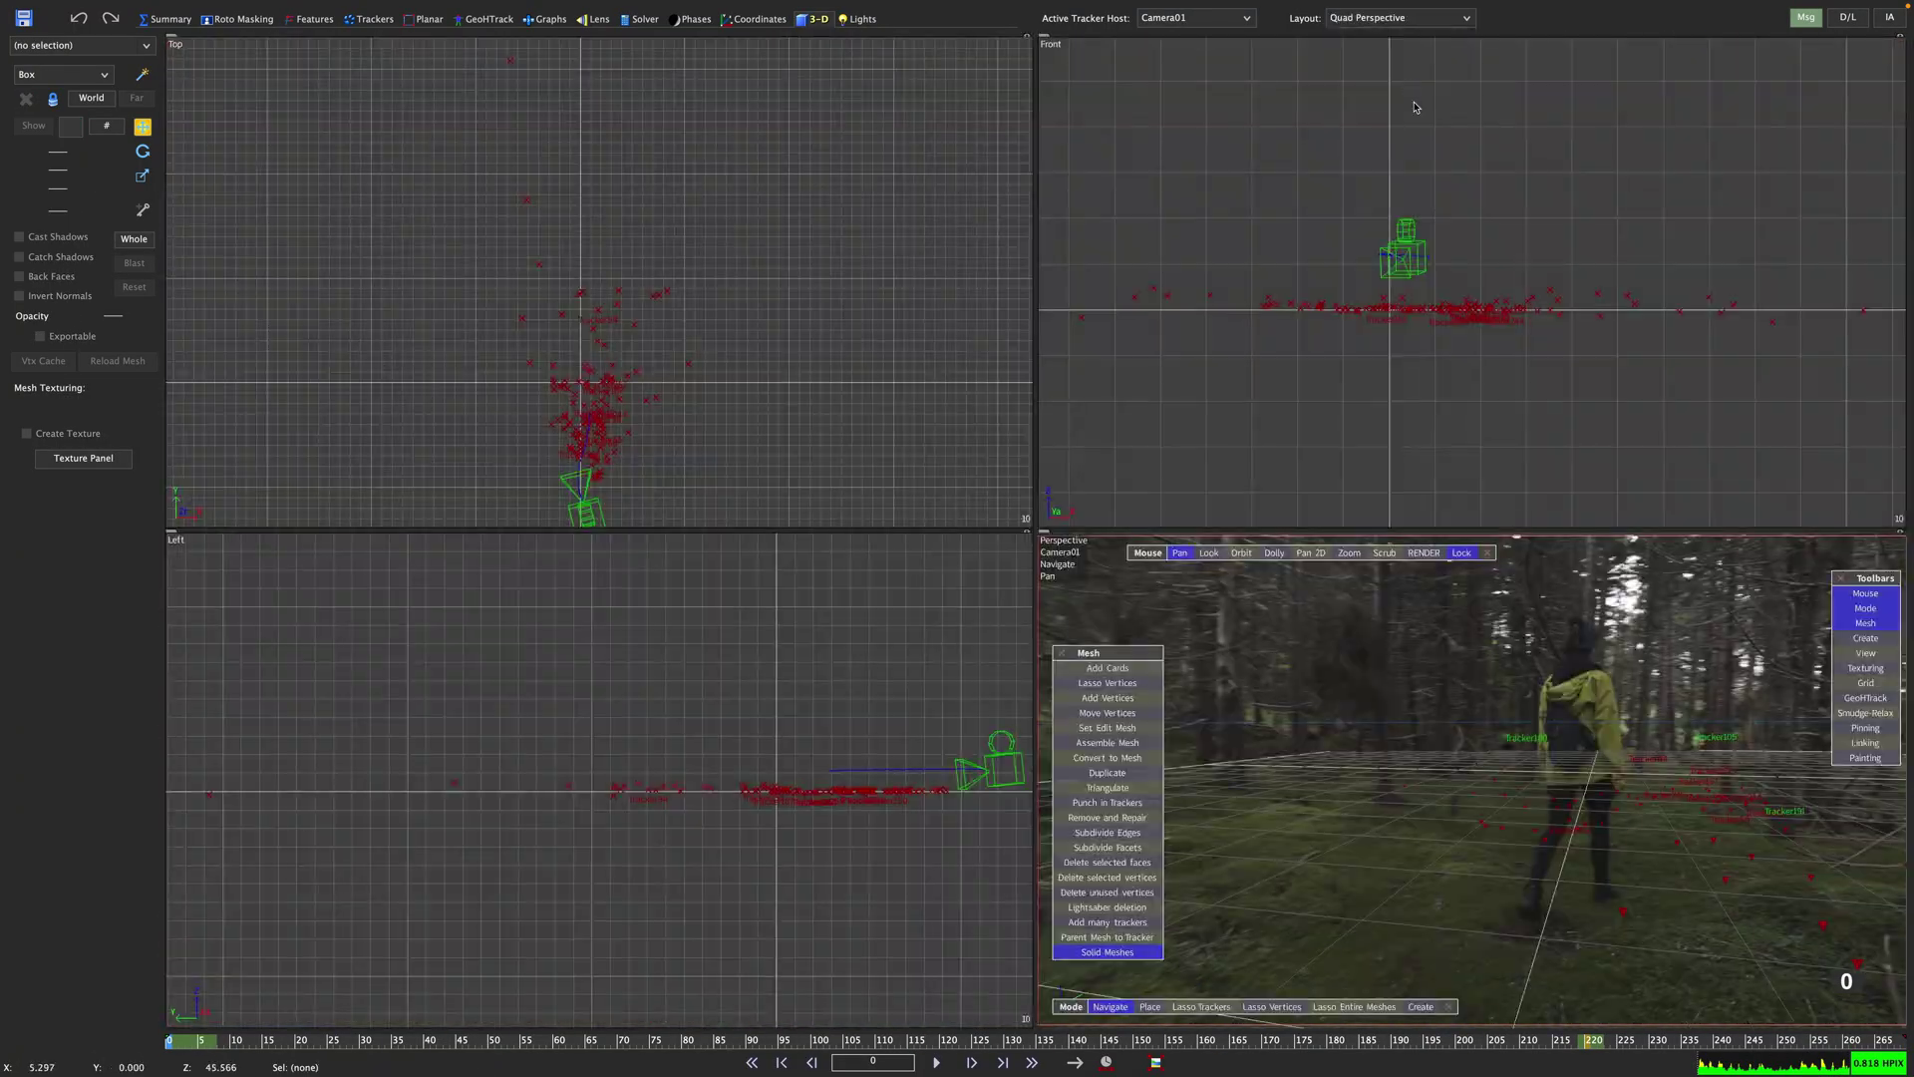
Step: Convert the red ground trackers to a new mesh and triangulate it from a high overhead angle in the unlocked perspective view
{"action": "left_click_drag", "start_coordinate": [1558, 748], "coordinate": [1566, 887], "text": "alt"}
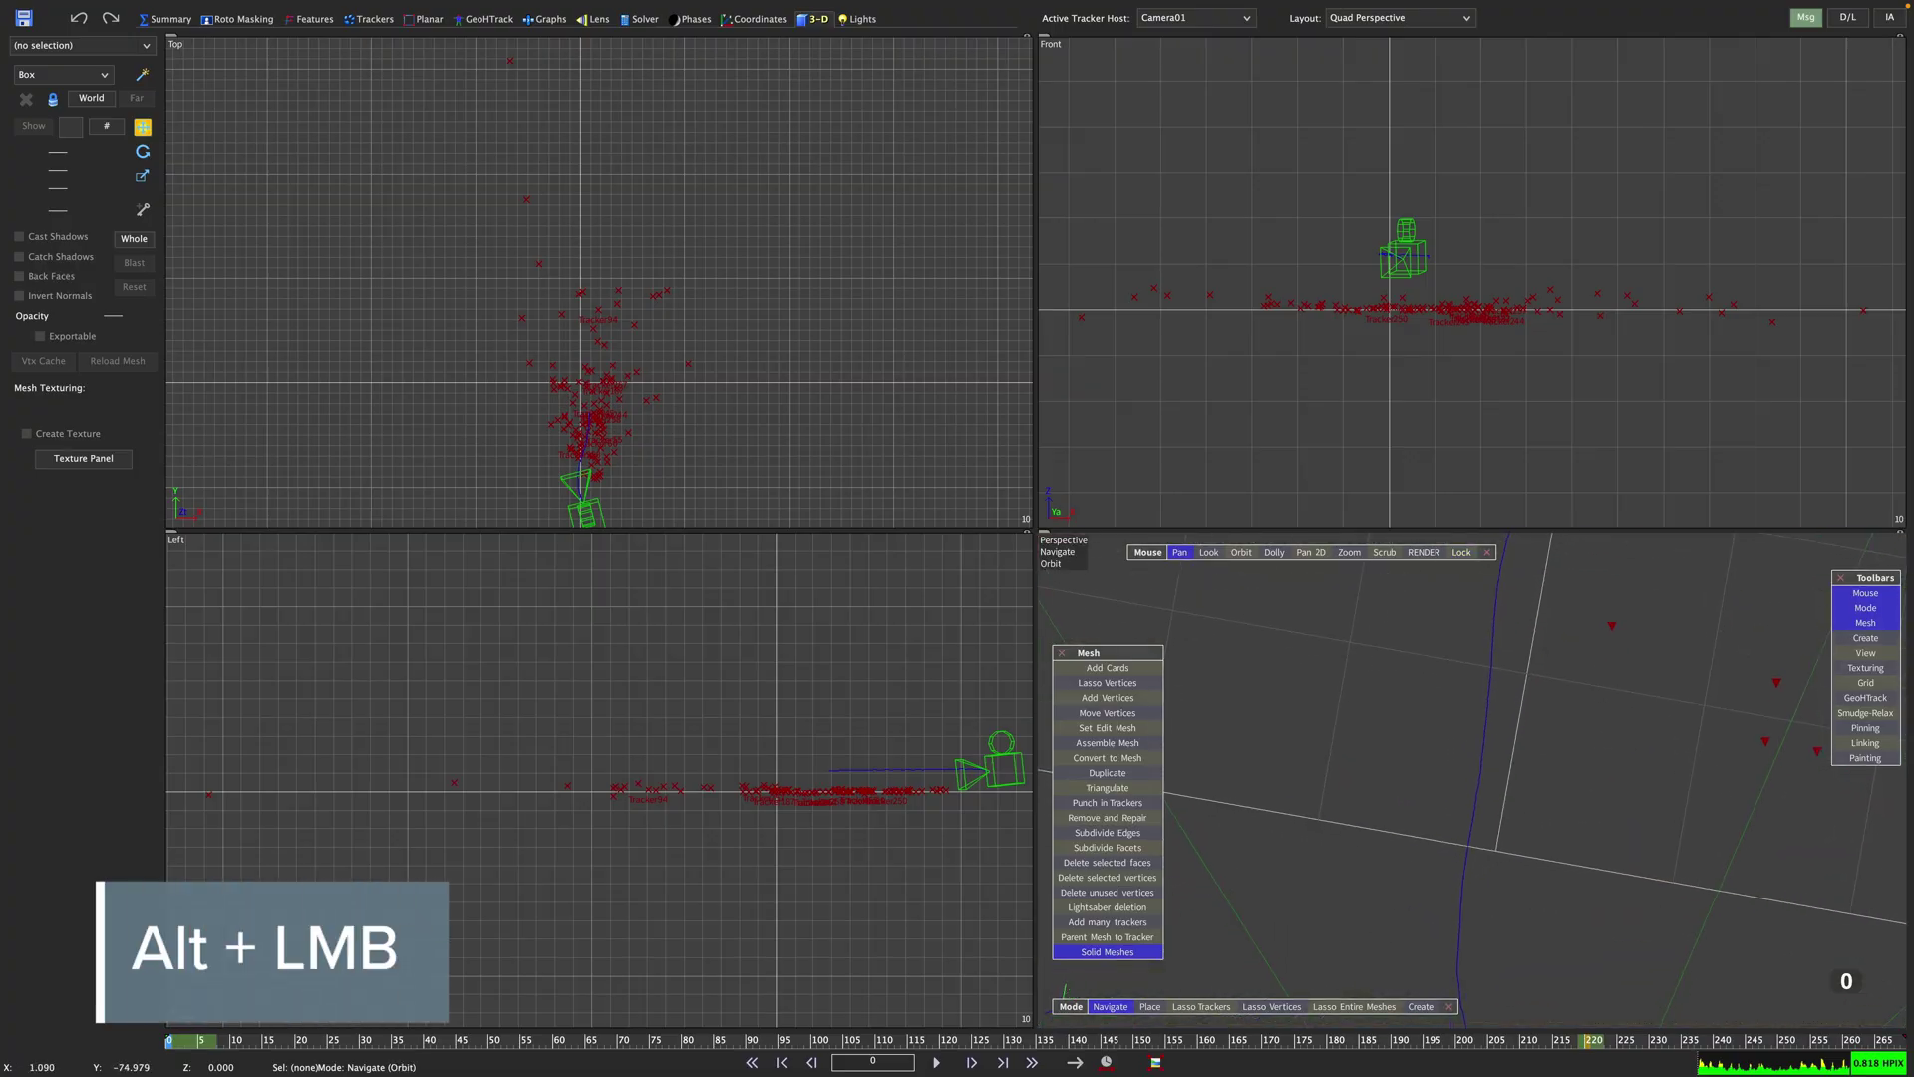
{"action": "scroll", "coordinate": [1580, 671], "scroll_direction": "down", "scroll_amount": 10}
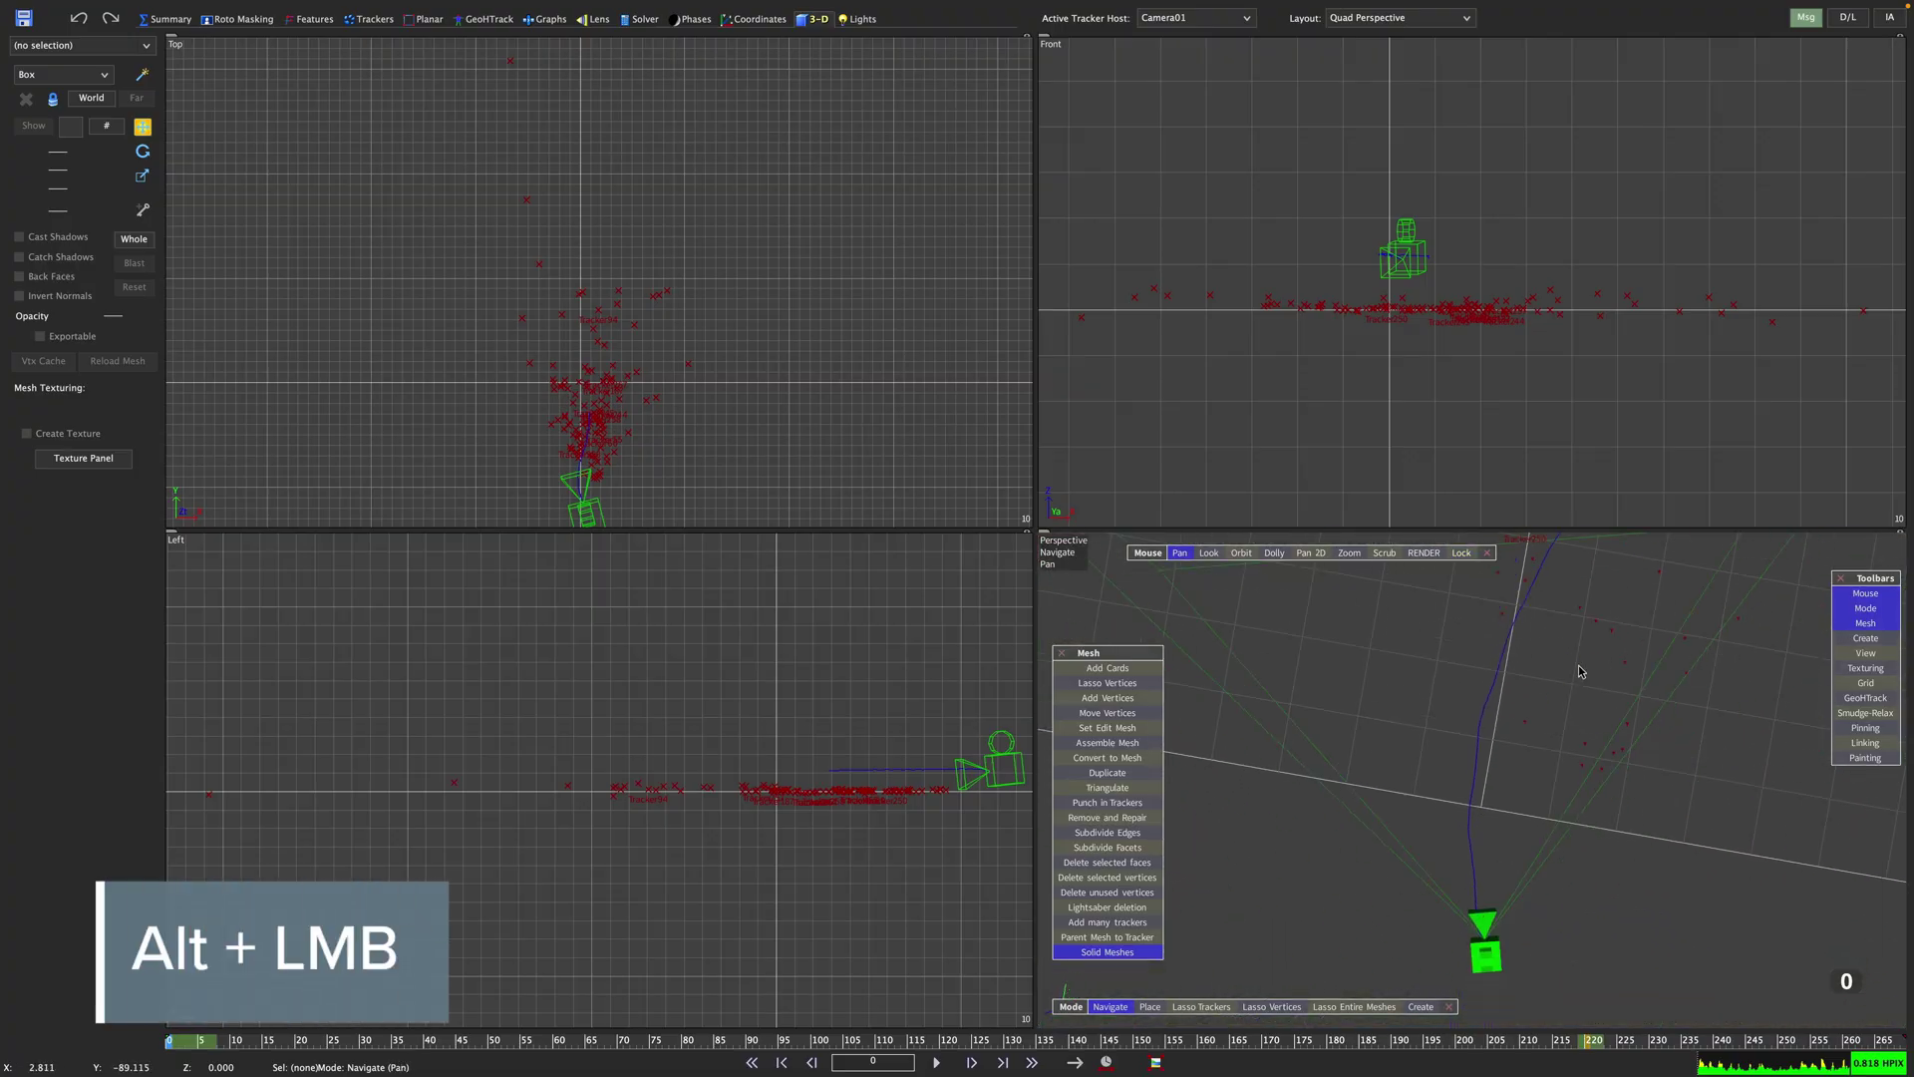
{"action": "scroll", "coordinate": [1579, 671], "scroll_direction": "down", "scroll_amount": 4}
{"action": "middle_click_drag", "start_coordinate": [1580, 671], "coordinate": [1542, 766]}
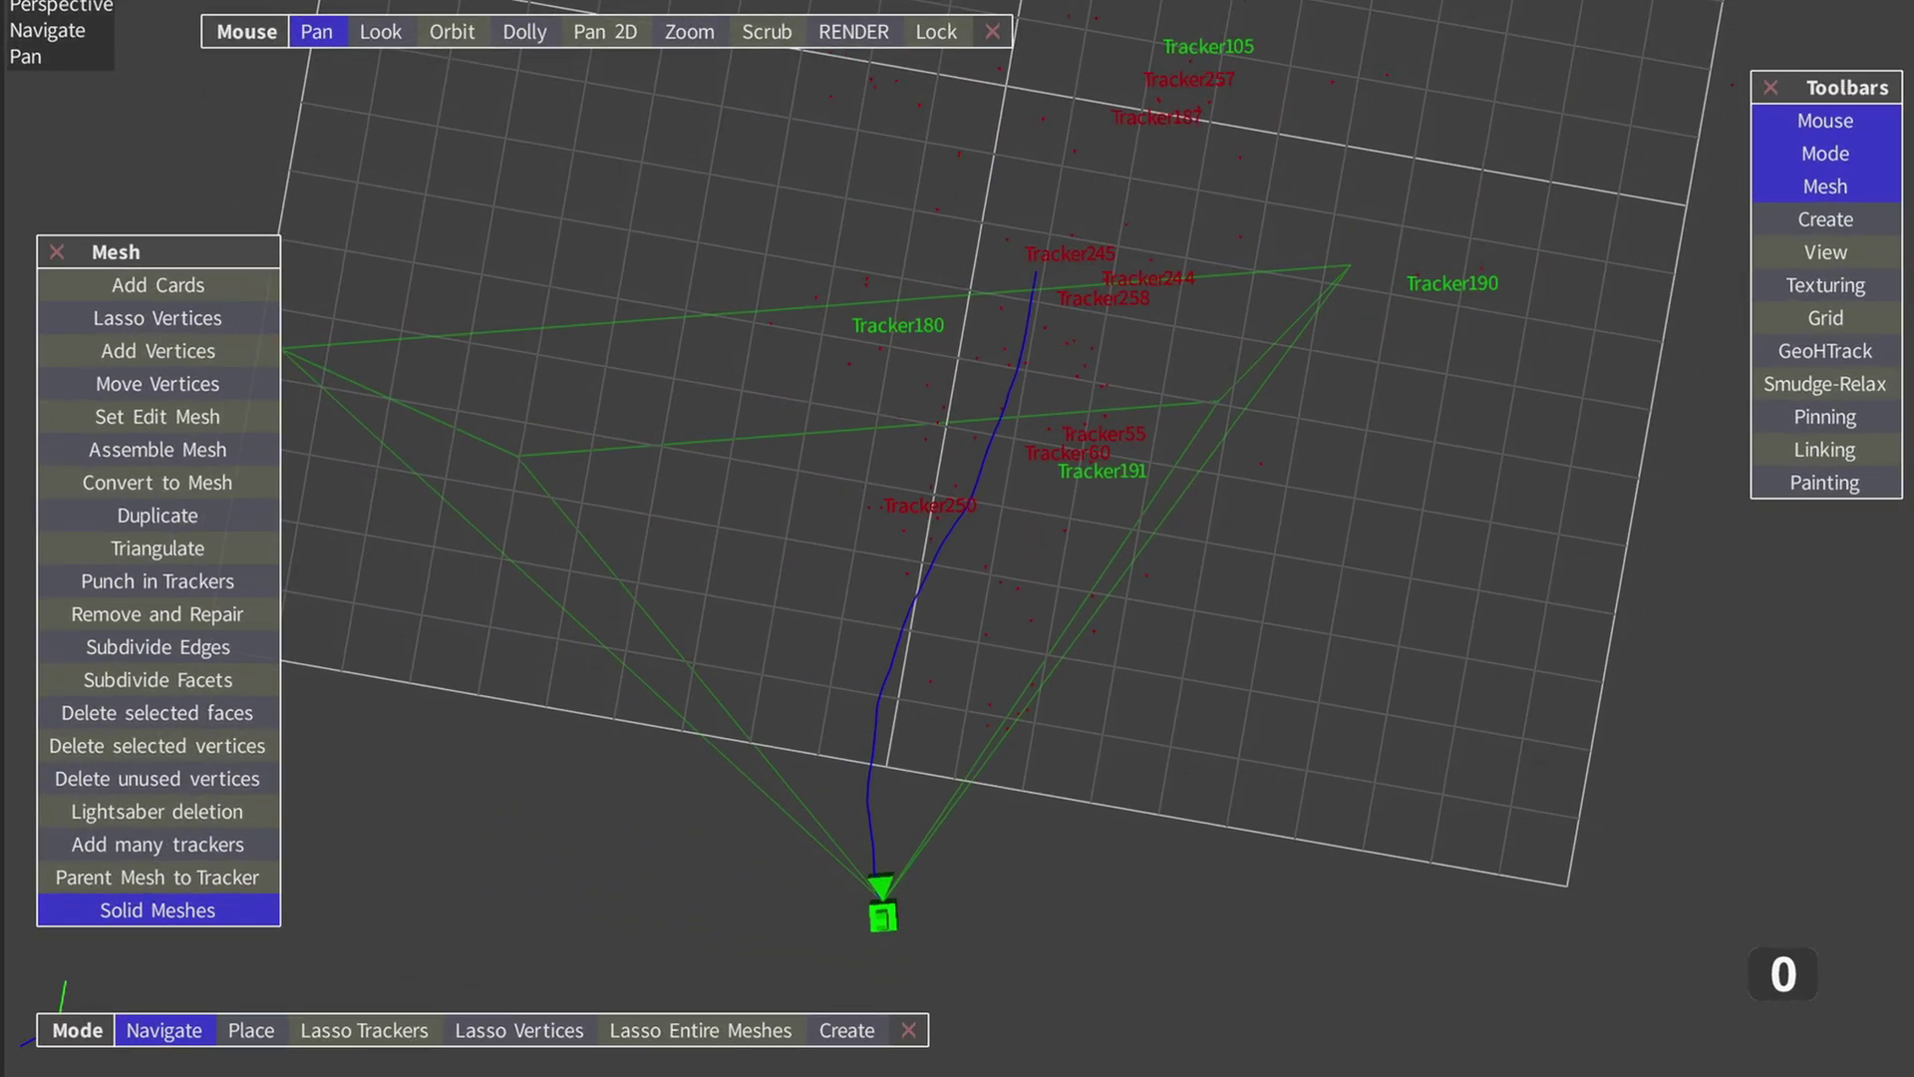
{"action": "left_click", "coordinate": [151, 477]}
{"action": "left_click", "coordinate": [158, 535]}
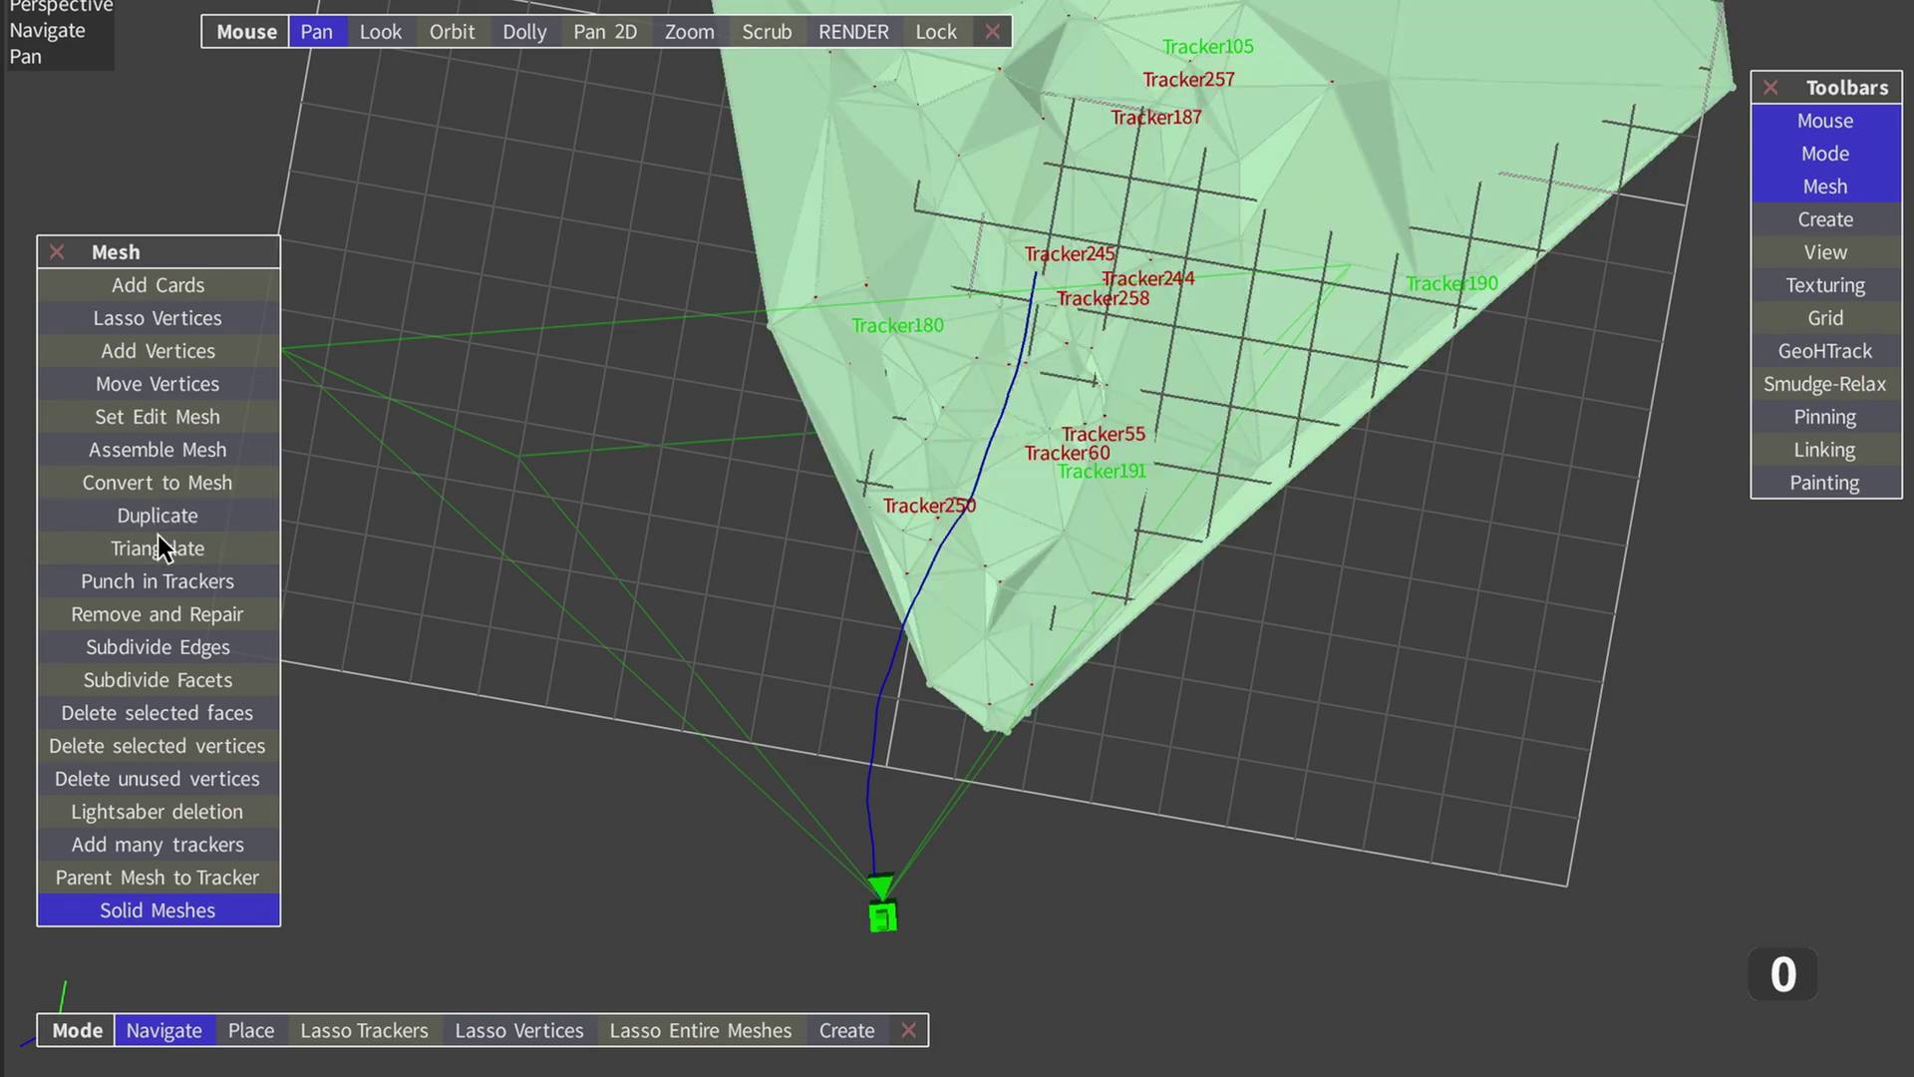
Step: Switch to the Perspective layout and scrub from frame 0 to frame 57 to check how the new ground mesh sits on the forest floor
{"action": "left_click", "coordinate": [1398, 17]}
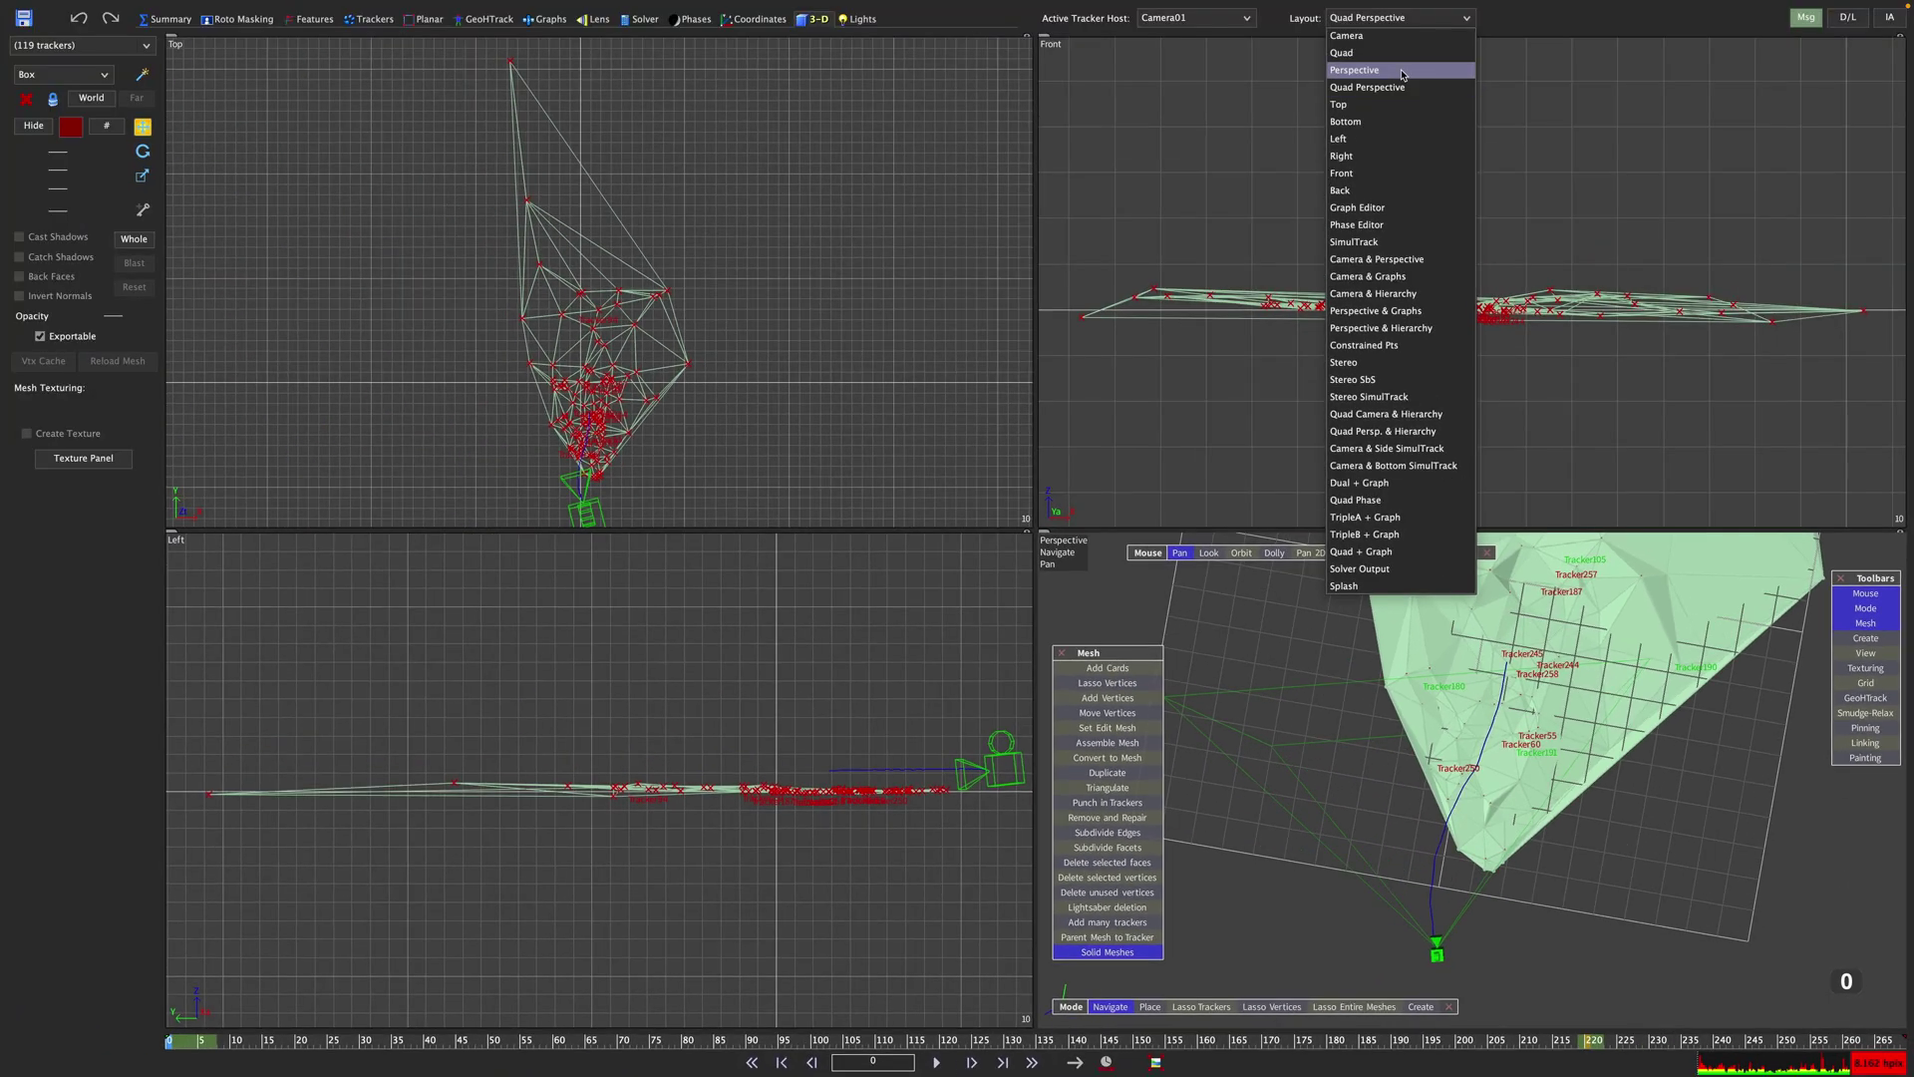
{"action": "left_click", "coordinate": [1394, 76]}
{"action": "left_click_drag", "start_coordinate": [195, 1046], "coordinate": [529, 1032]}
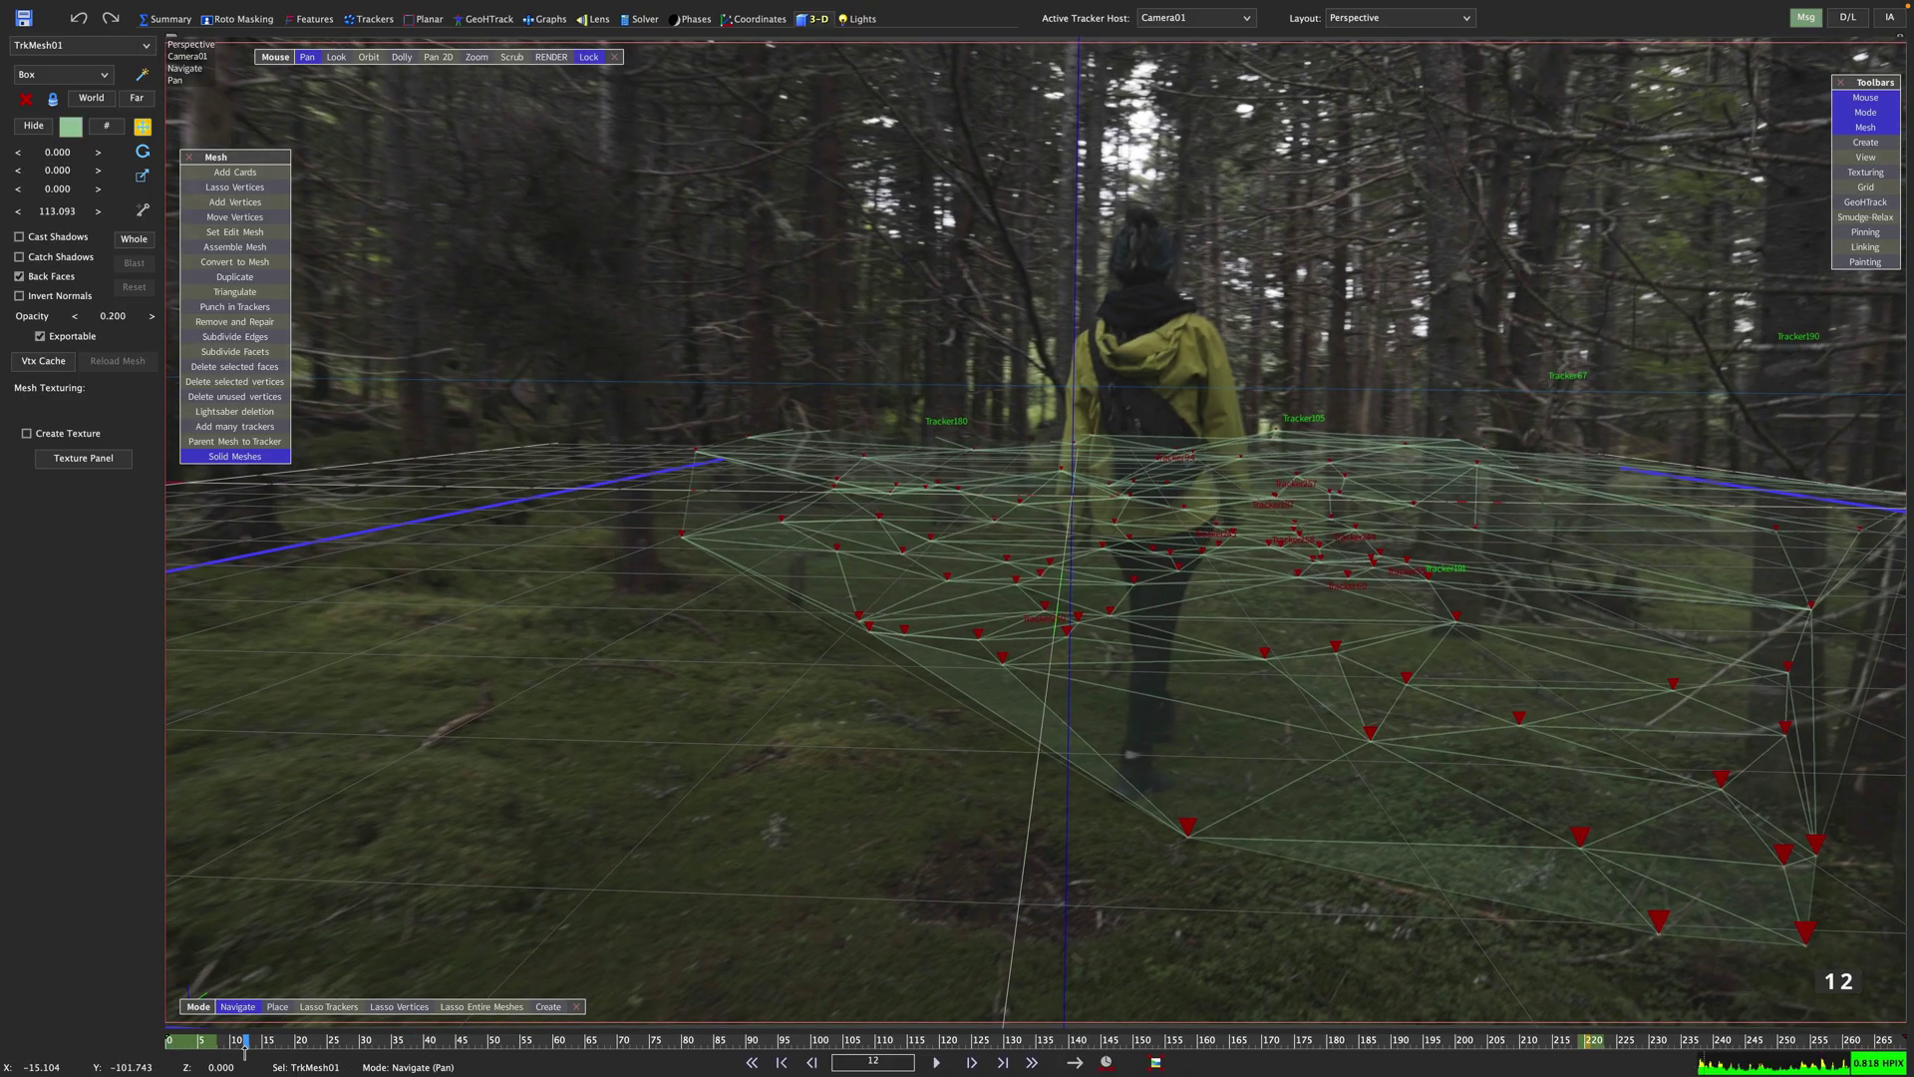
{"action": "left_click_drag", "start_coordinate": [244, 1057], "coordinate": [534, 1061]}
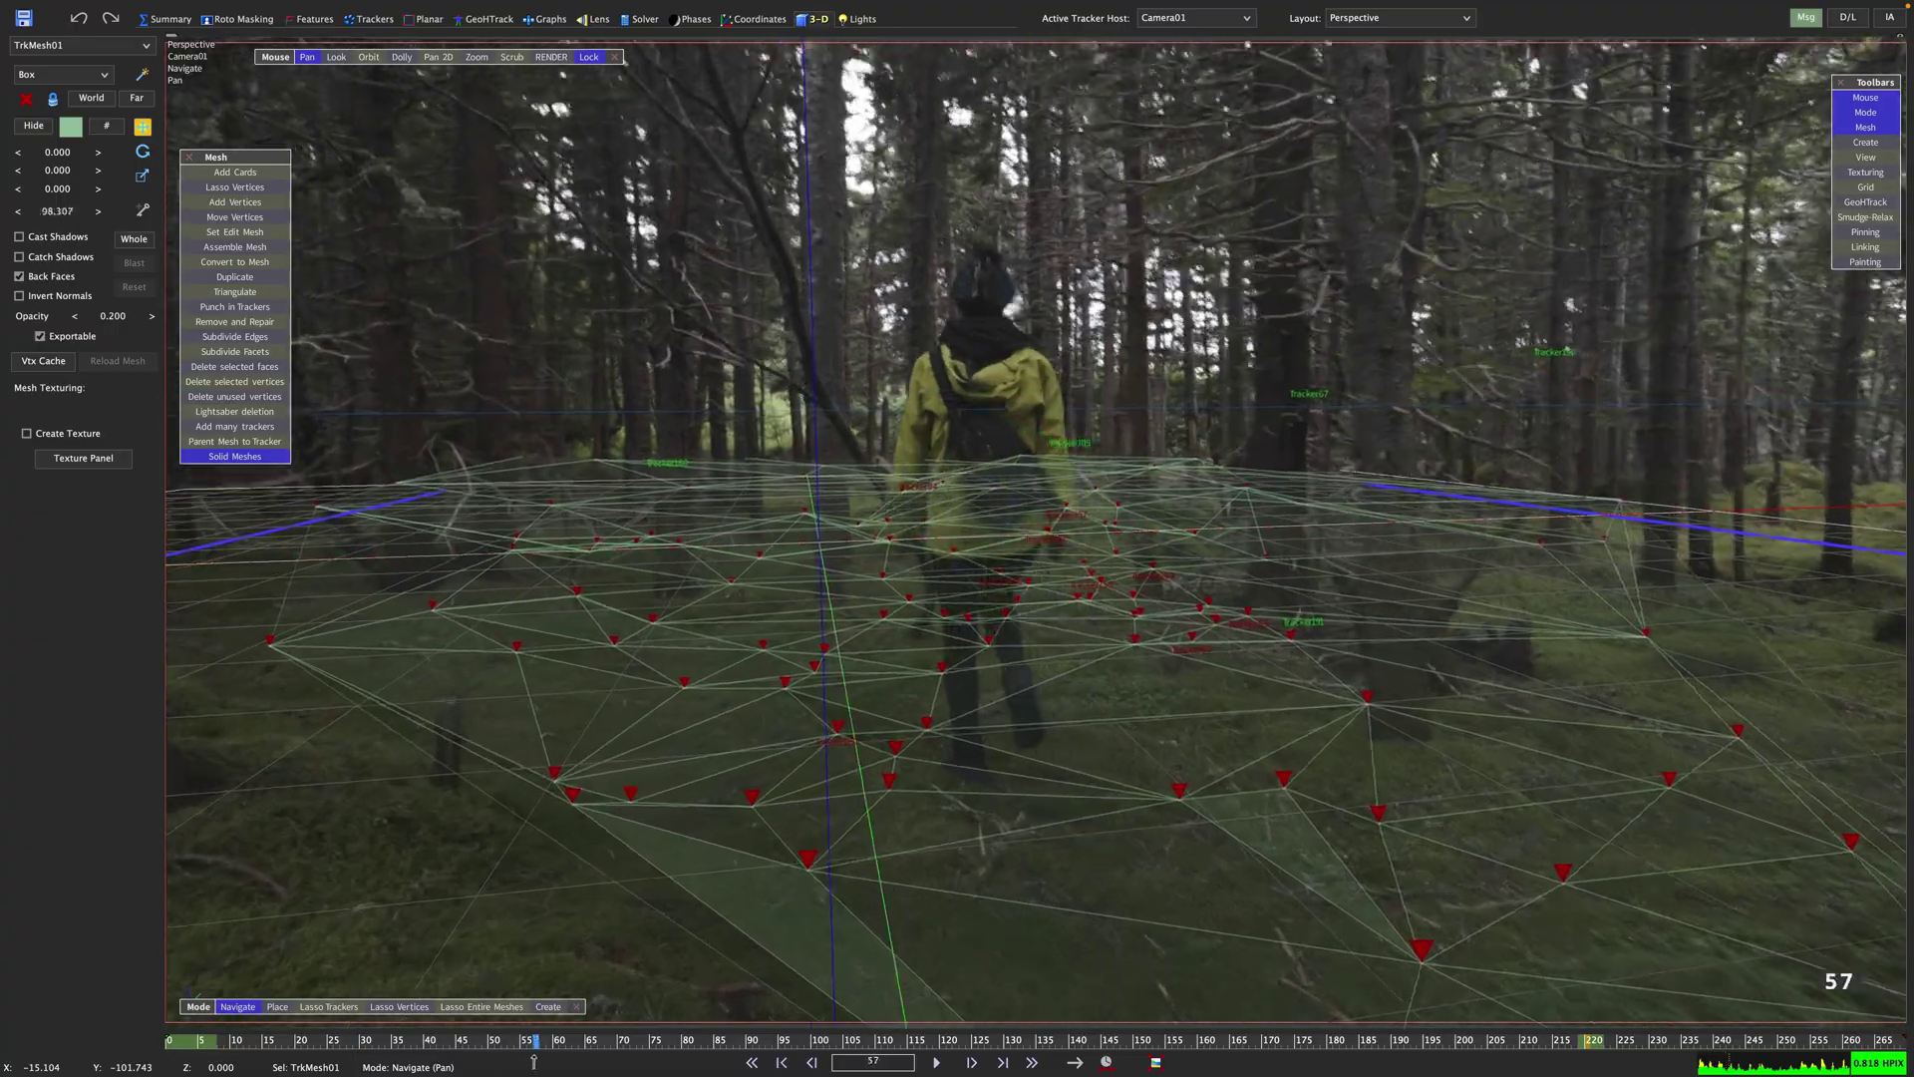